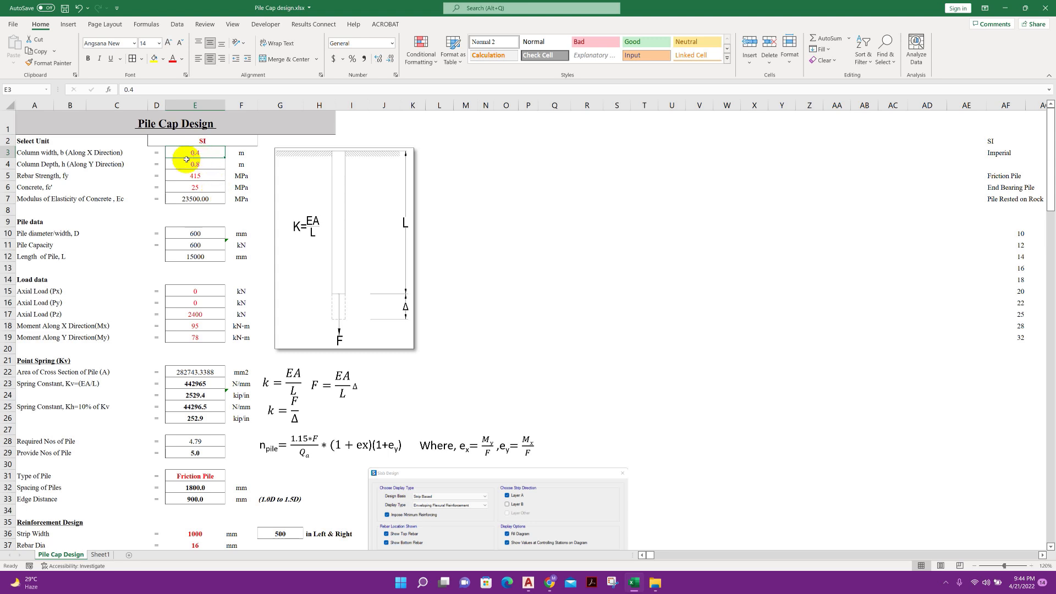
# Review the column width and column depth inputs for the X and Y directions
pyautogui.click(103, 164)
pyautogui.click(196, 153)
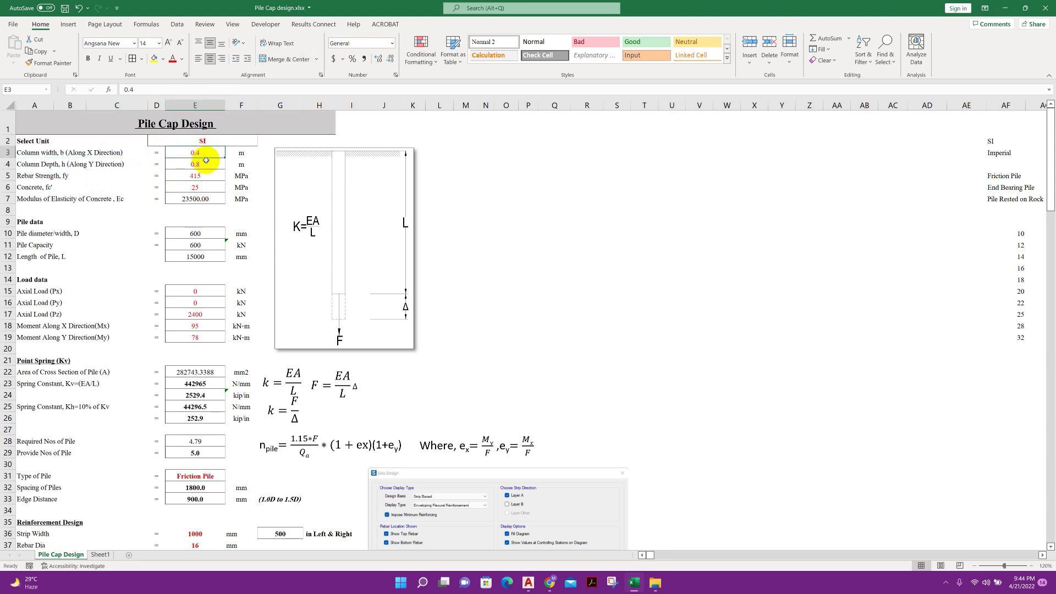
pyautogui.click(106, 163)
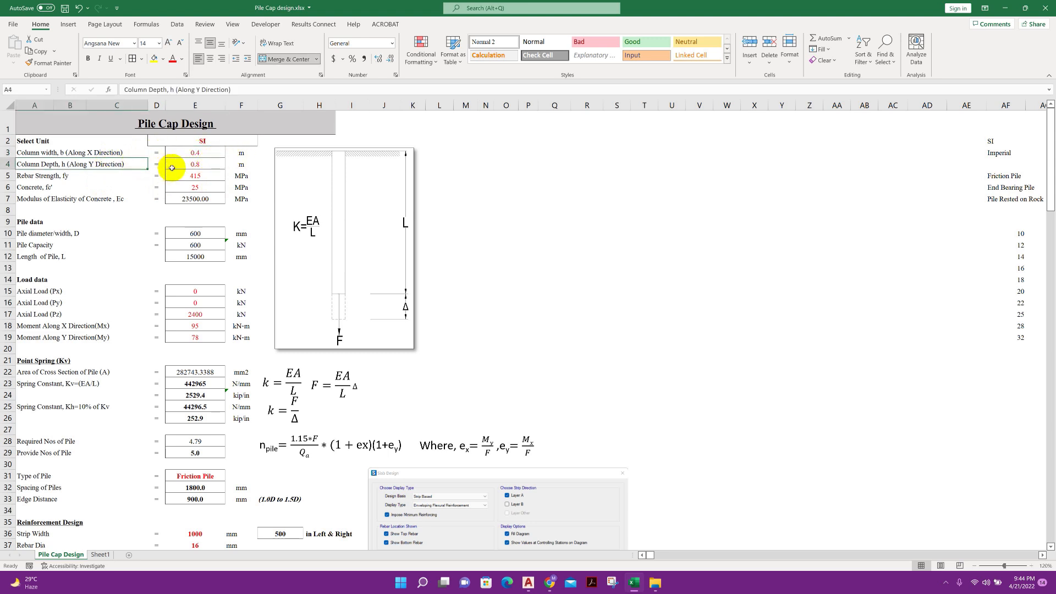
pyautogui.click(191, 167)
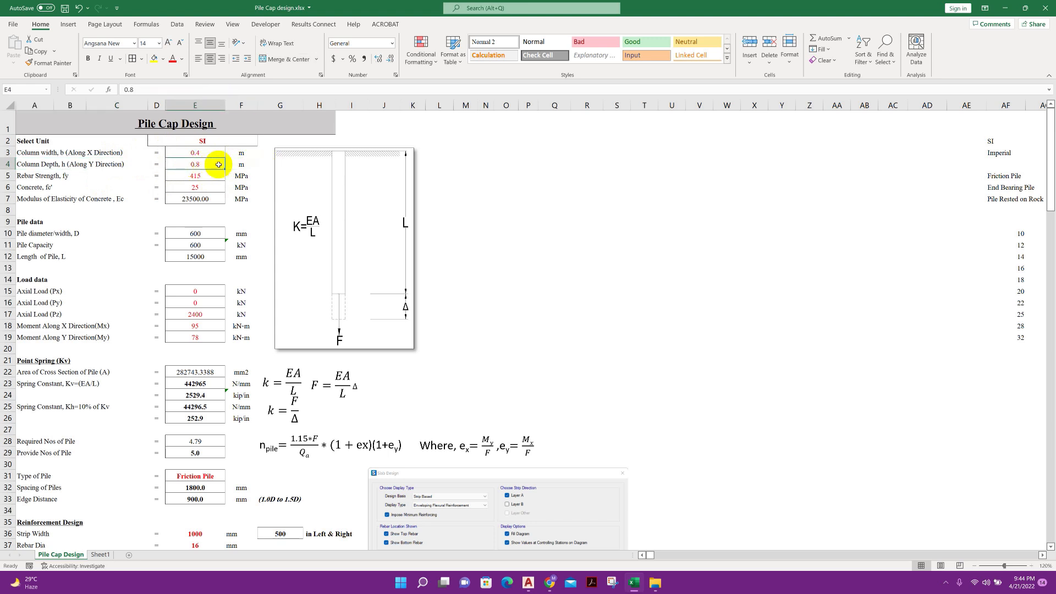
# Set the design sheet's unit system to Imperial
pyautogui.click(232, 142)
pyautogui.click(262, 142)
pyautogui.click(220, 164)
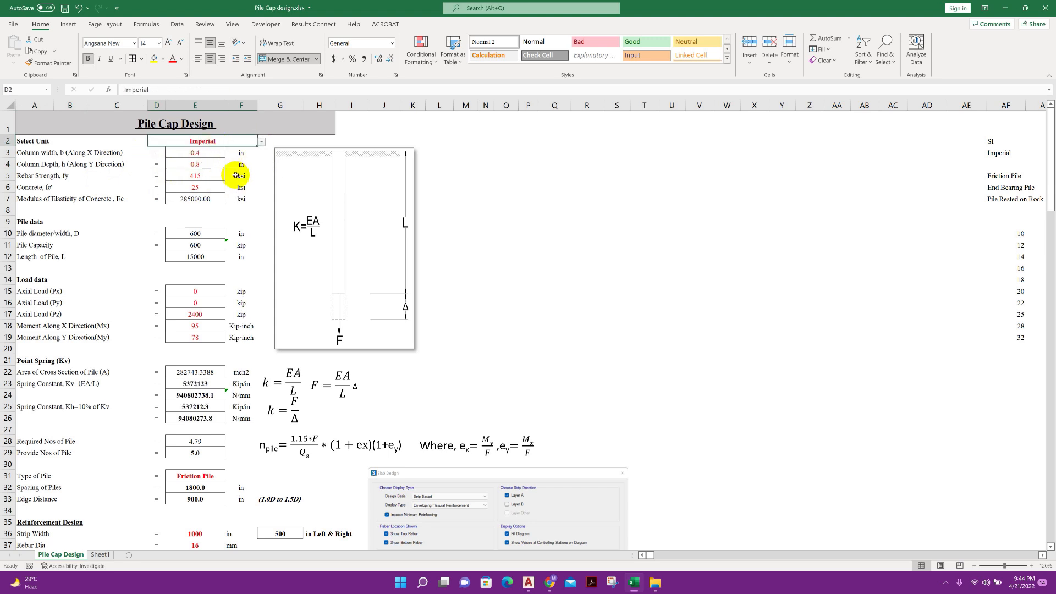
pyautogui.click(214, 156)
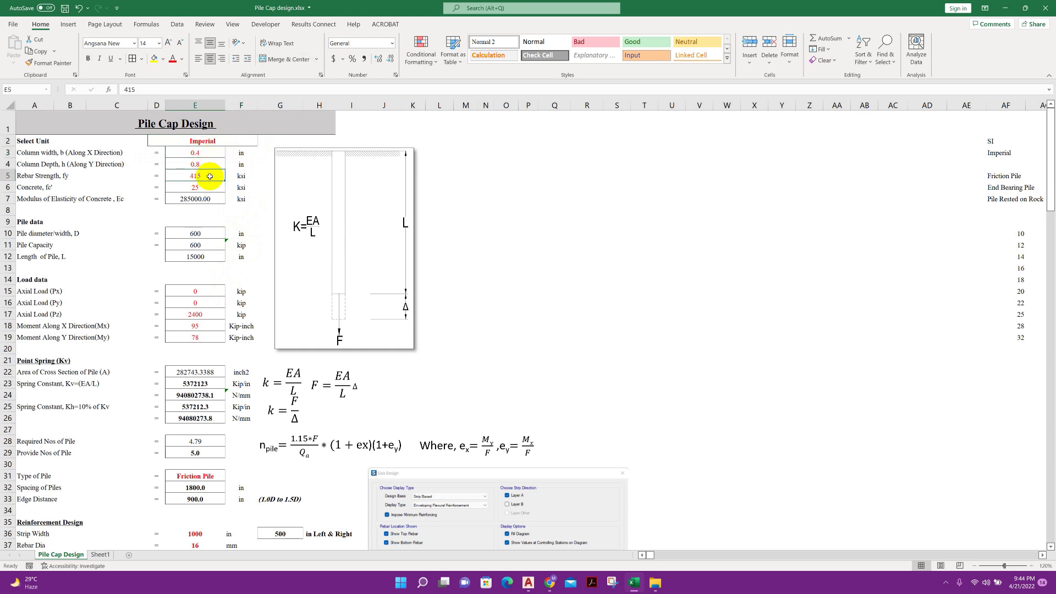
# Switch the design sheet's unit system back to SI
pyautogui.click(242, 143)
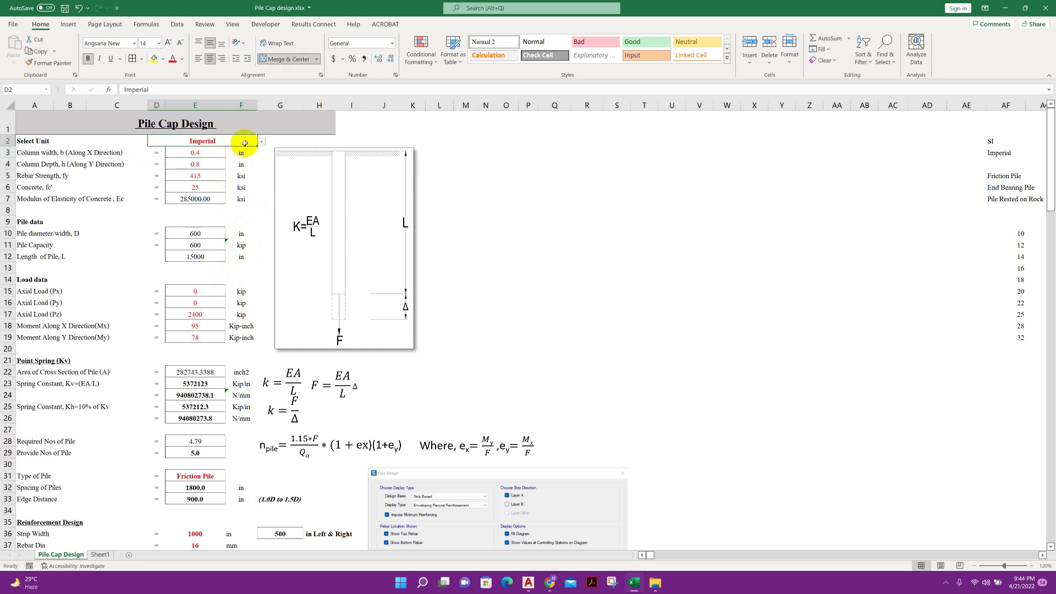
pyautogui.click(262, 141)
pyautogui.click(243, 151)
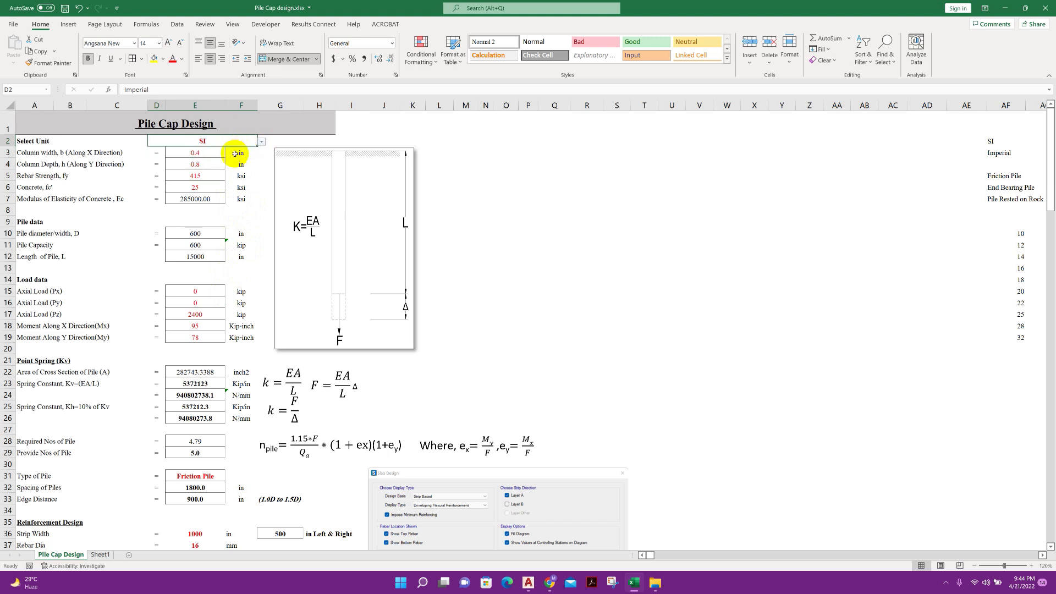
pyautogui.click(221, 165)
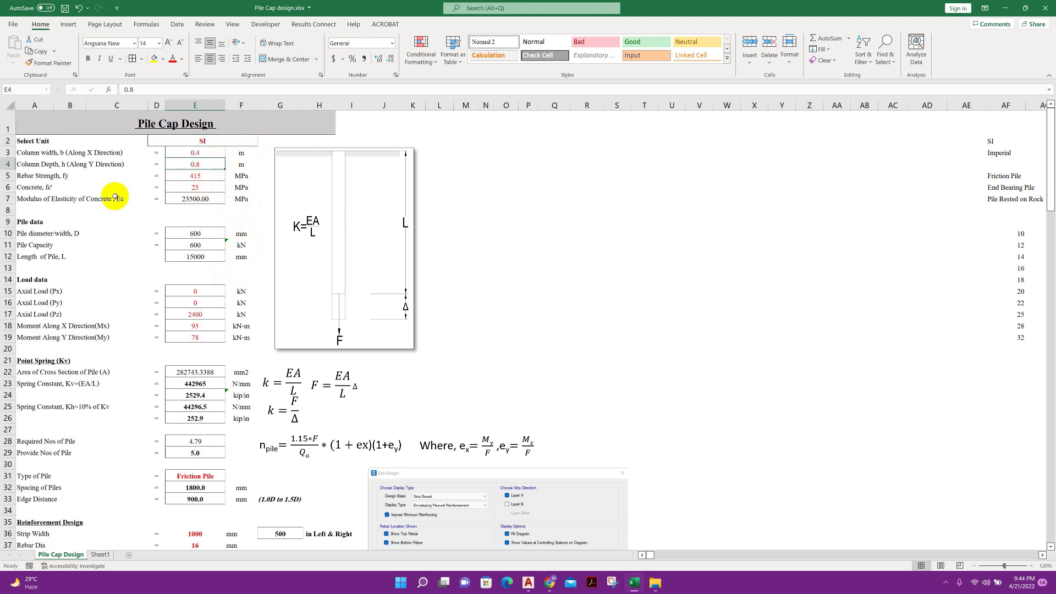
# Review the rebar strength and concrete strength inputs and the formula for the concrete's modulus of elasticity
pyautogui.click(73, 176)
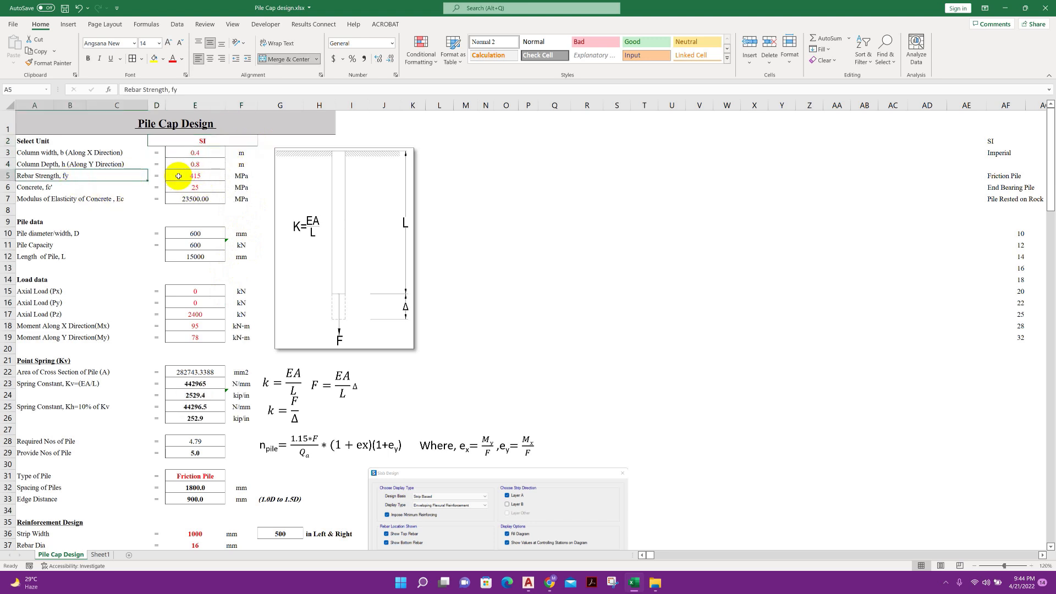
pyautogui.click(123, 188)
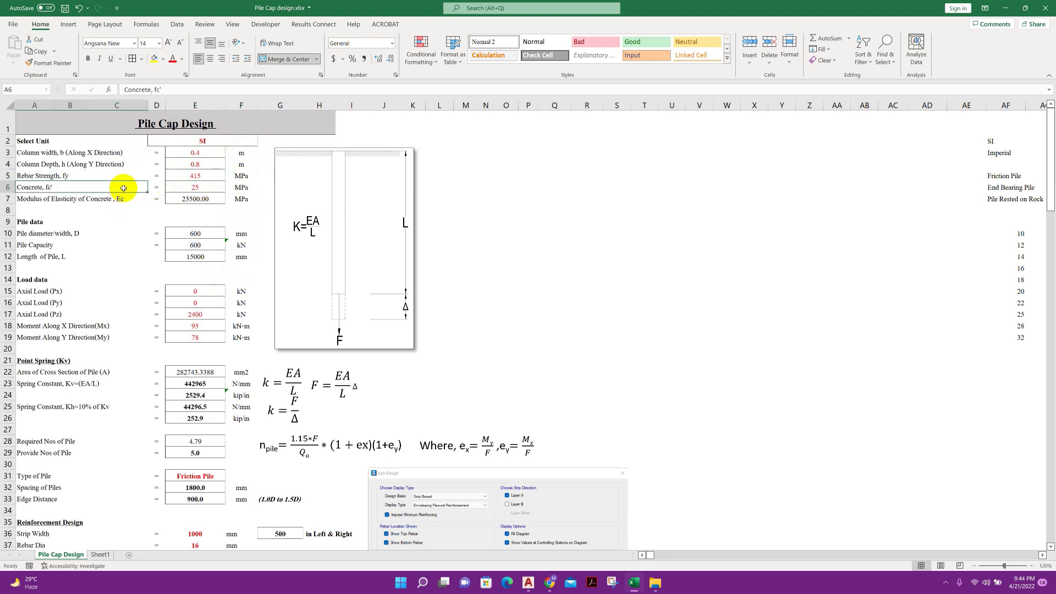
pyautogui.click(211, 192)
pyautogui.click(231, 192)
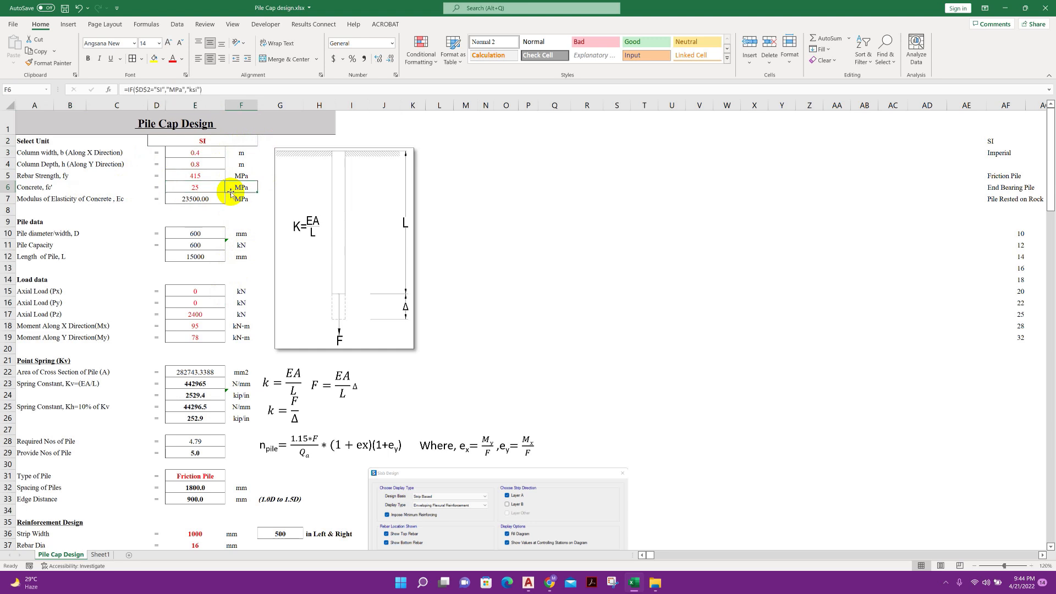
pyautogui.click(134, 202)
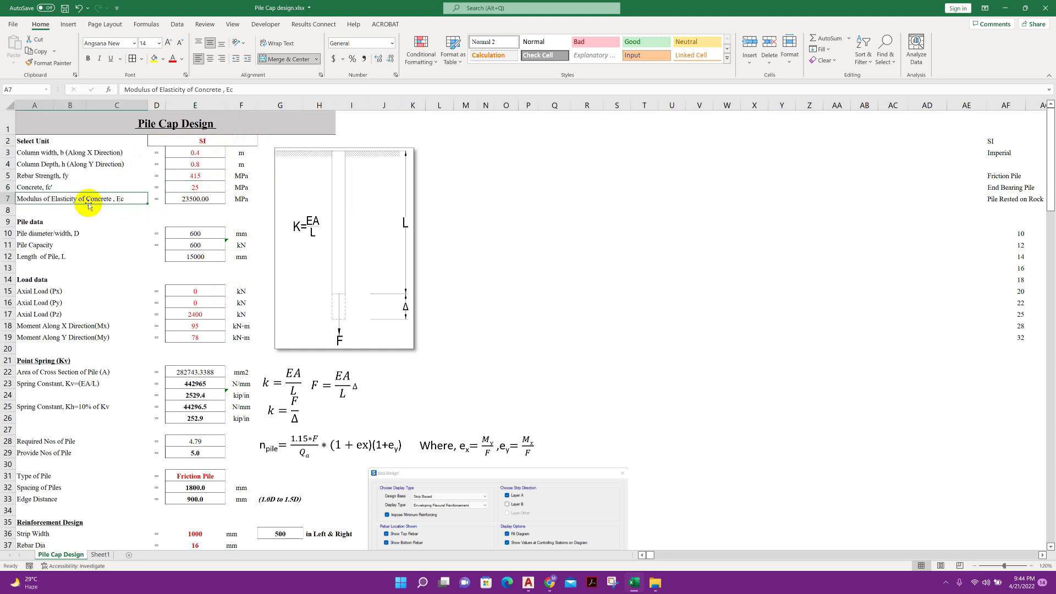
pyautogui.click(173, 200)
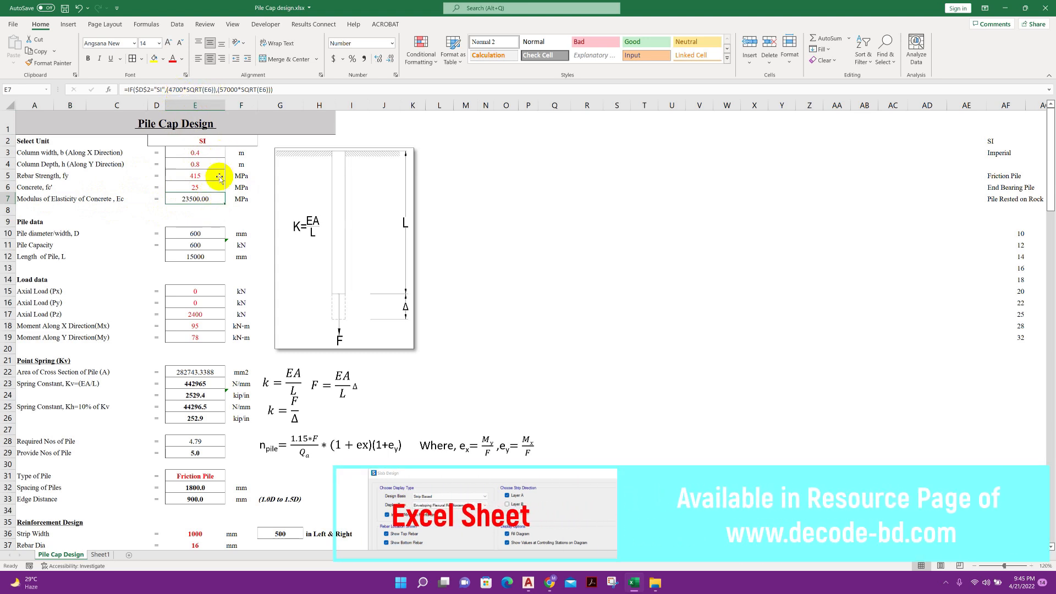
pyautogui.click(208, 211)
# Review the pile data inputs for pile diameter, pile capacity and pile length
pyautogui.scroll(-2, 151, 207)
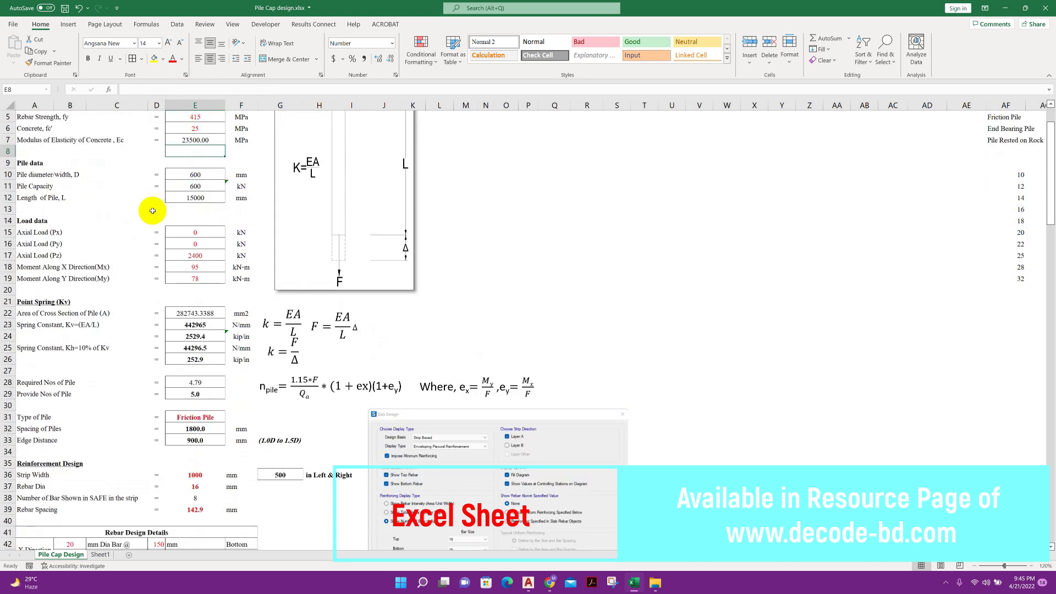
pyautogui.click(190, 173)
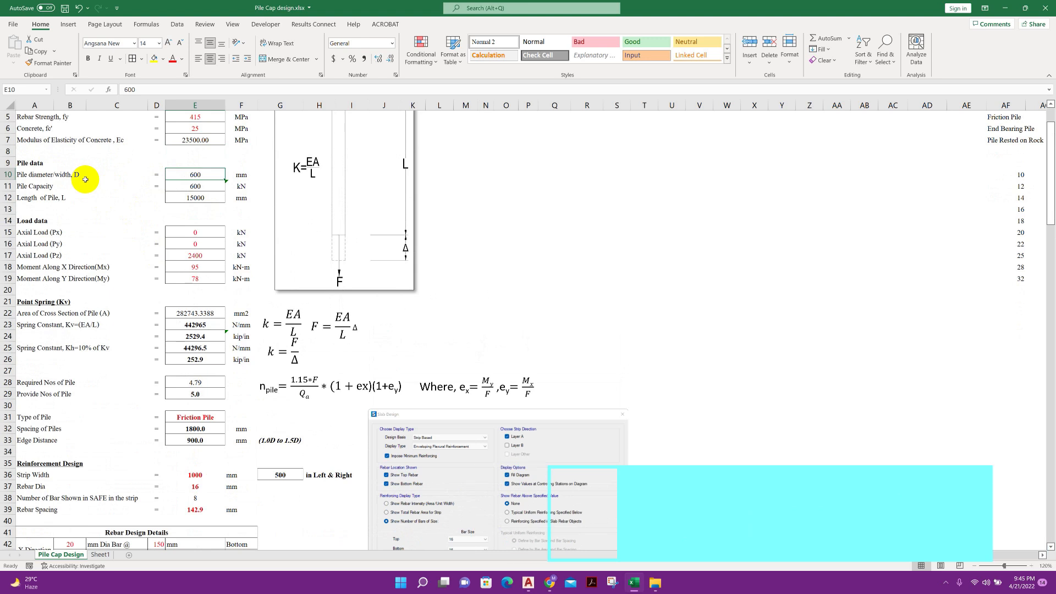
pyautogui.click(40, 174)
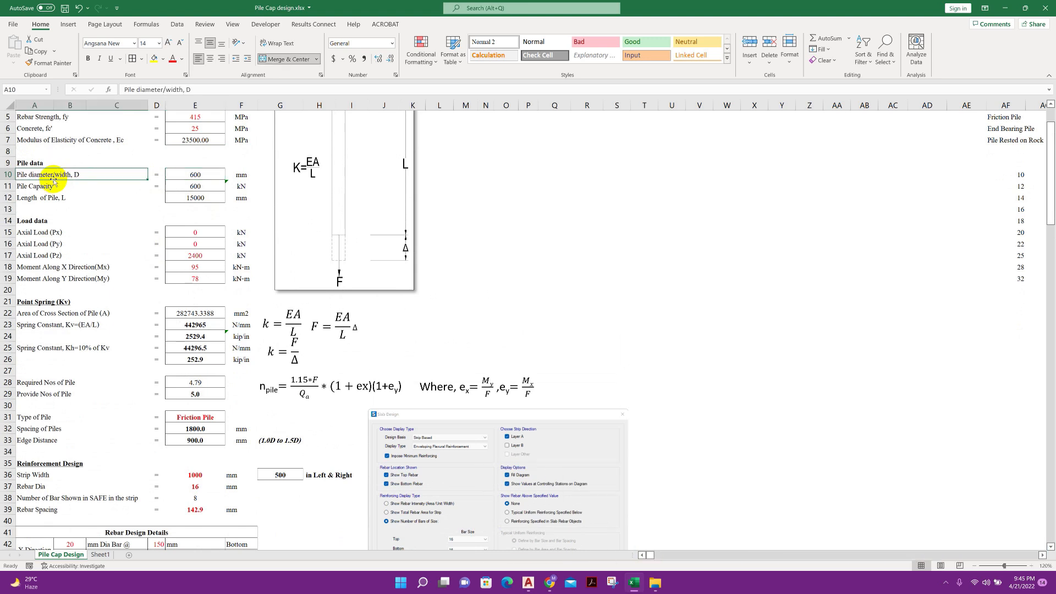
pyautogui.click(189, 175)
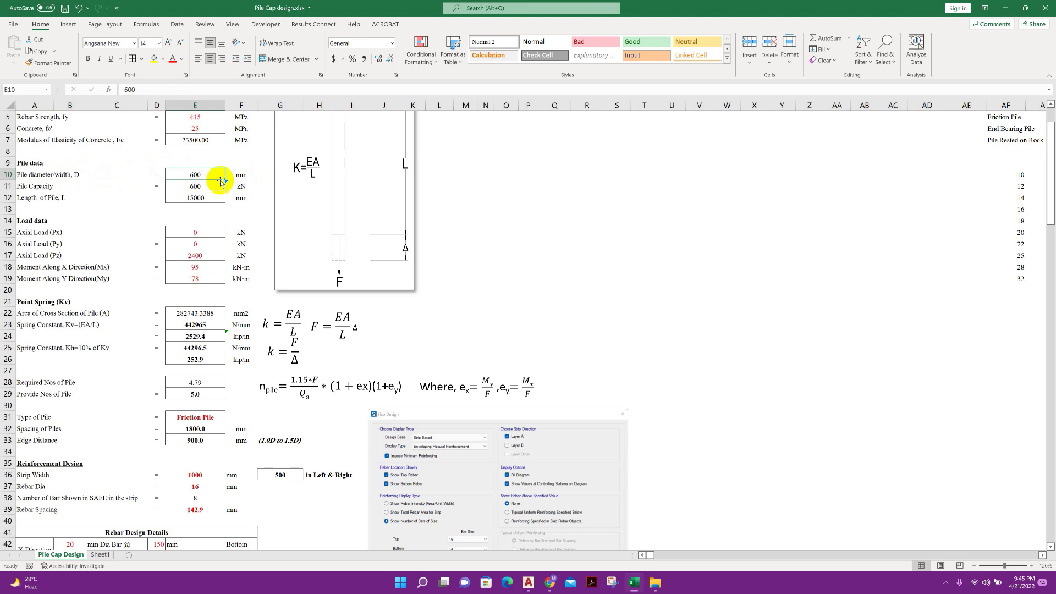
pyautogui.click(81, 187)
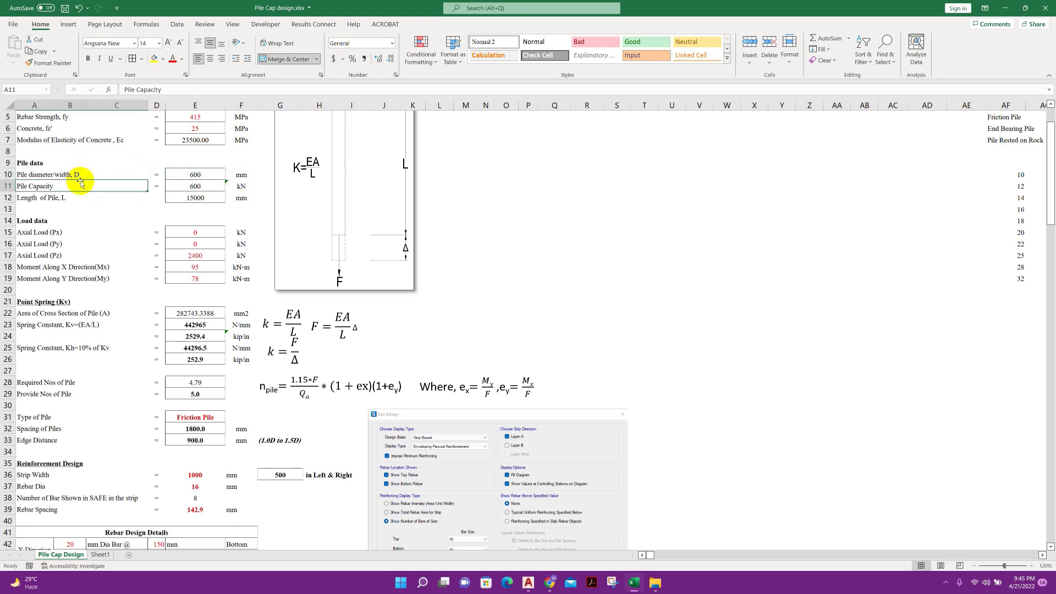
pyautogui.click(212, 186)
pyautogui.click(113, 199)
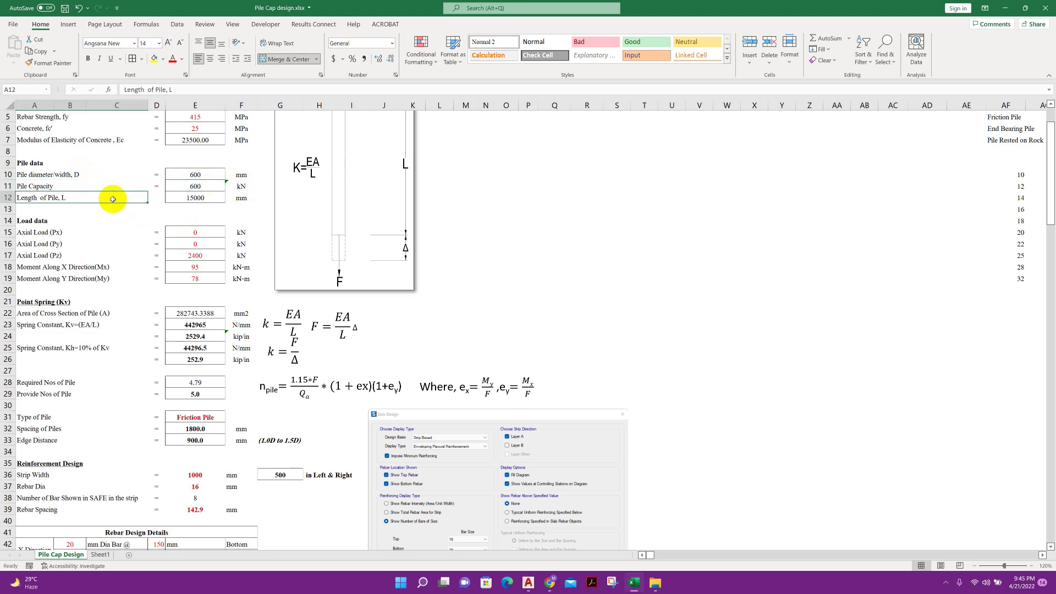
pyautogui.click(200, 199)
# Set the axial load Pz in the load data to 2300 kN
pyautogui.click(88, 229)
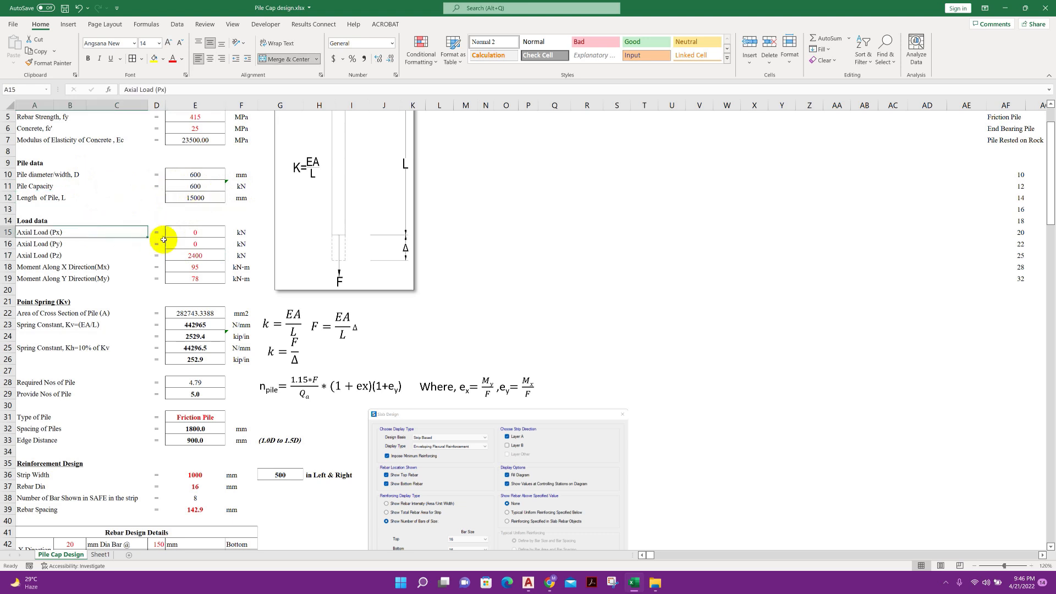
pyautogui.scroll(-1, 162, 237)
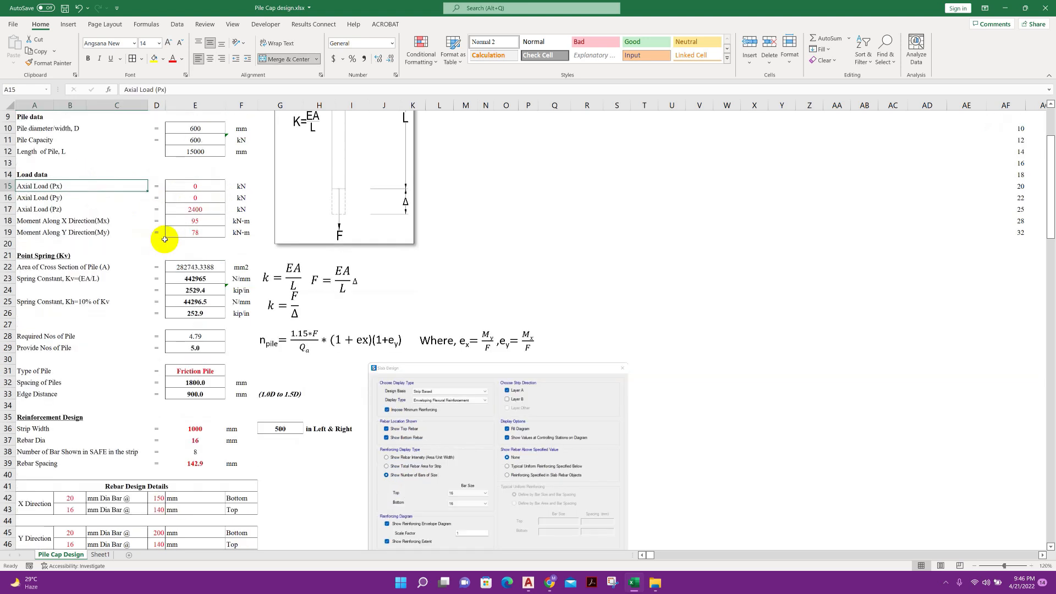
pyautogui.click(94, 212)
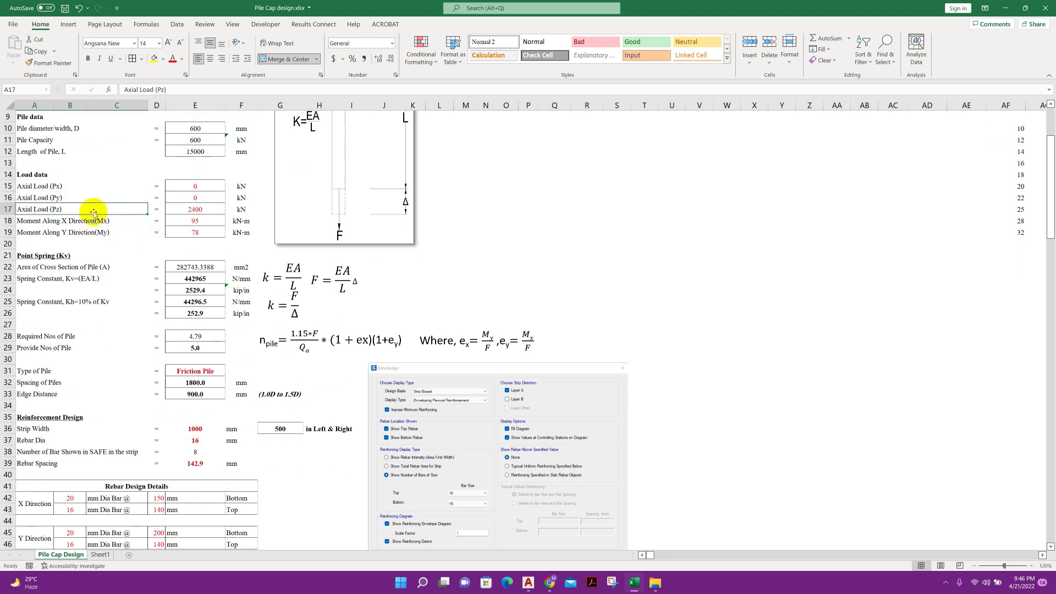
pyautogui.click(187, 210)
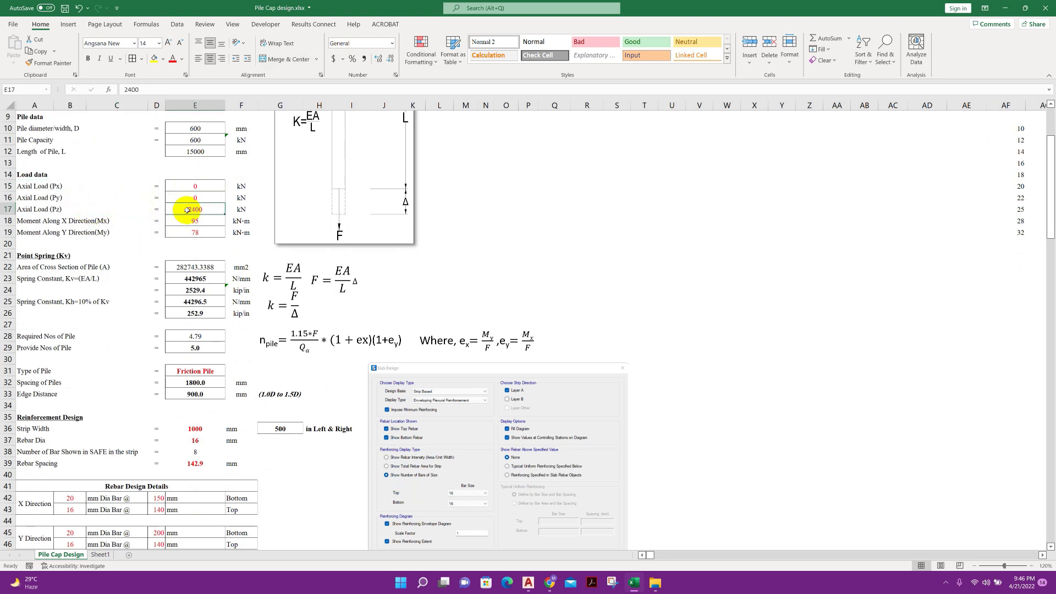
pyautogui.write('23')
pyautogui.press('Return')
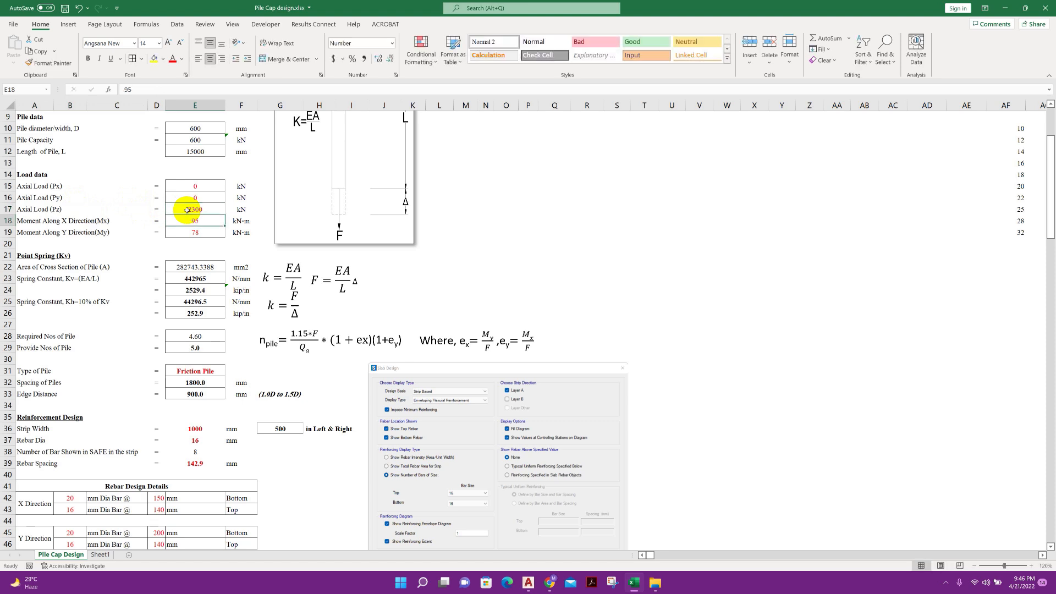
pyautogui.click(187, 209)
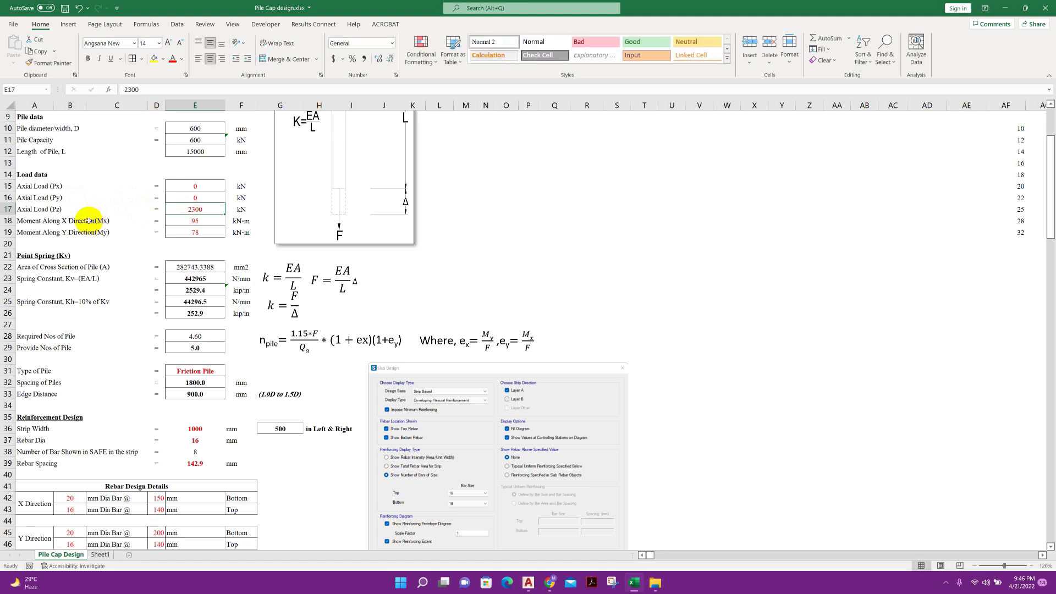
# Review the moments along the X and Y directions together with the whole block of load data values
pyautogui.click(130, 223)
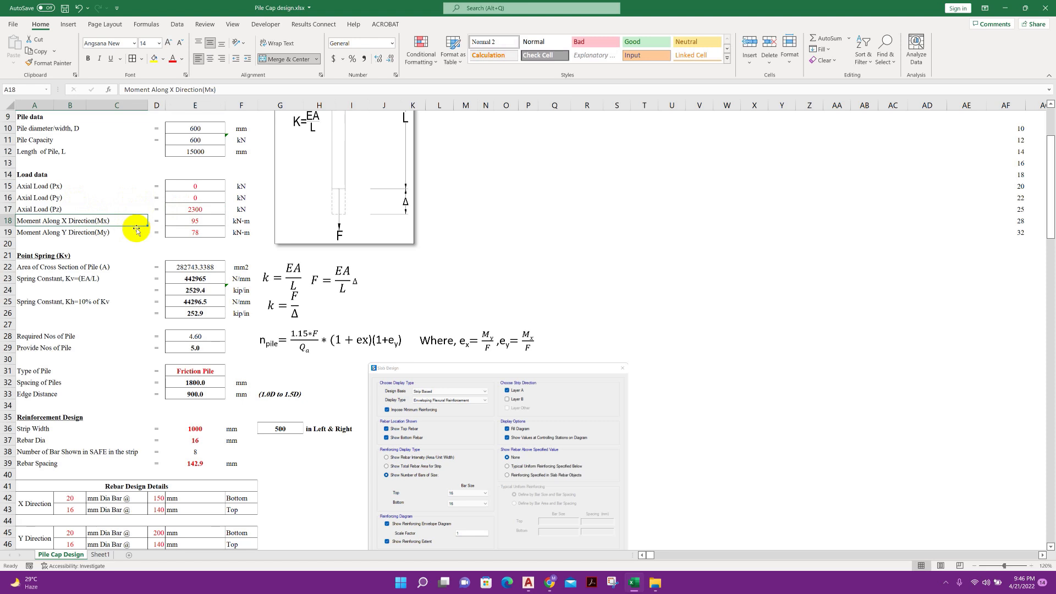
pyautogui.click(211, 221)
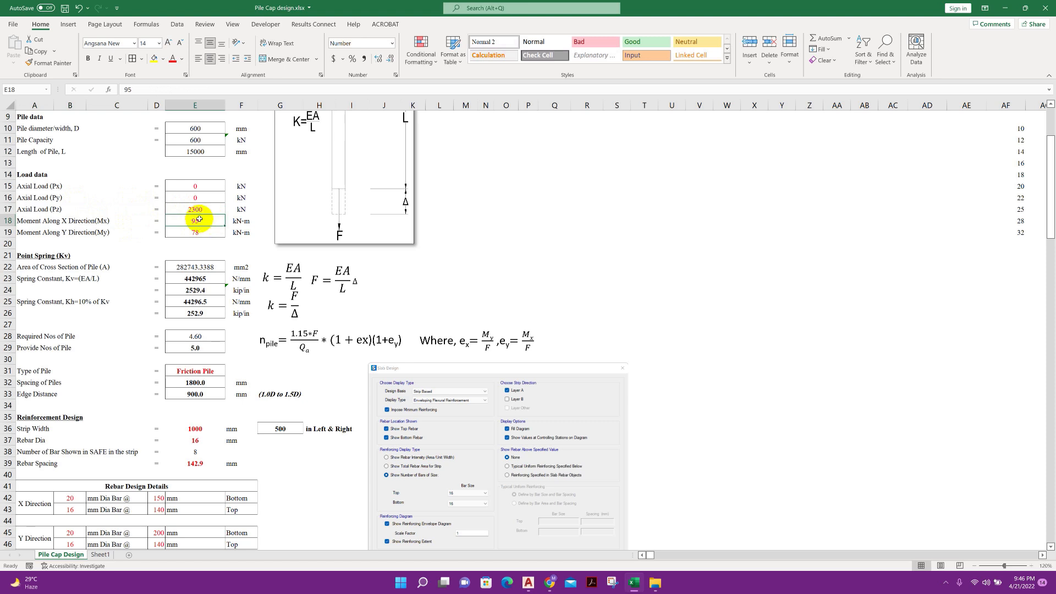
pyautogui.click(101, 232)
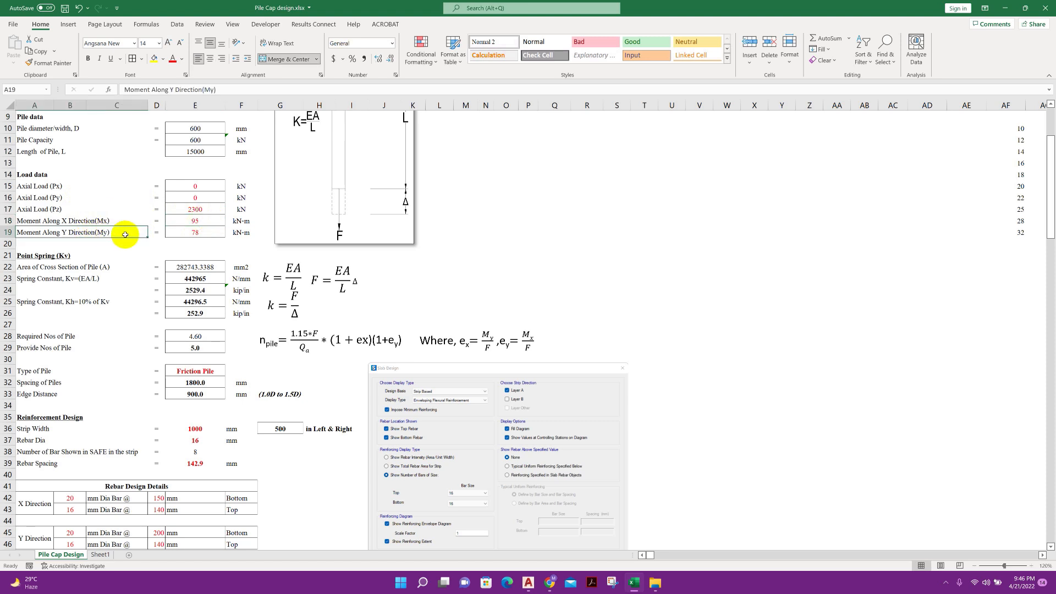
pyautogui.click(199, 232)
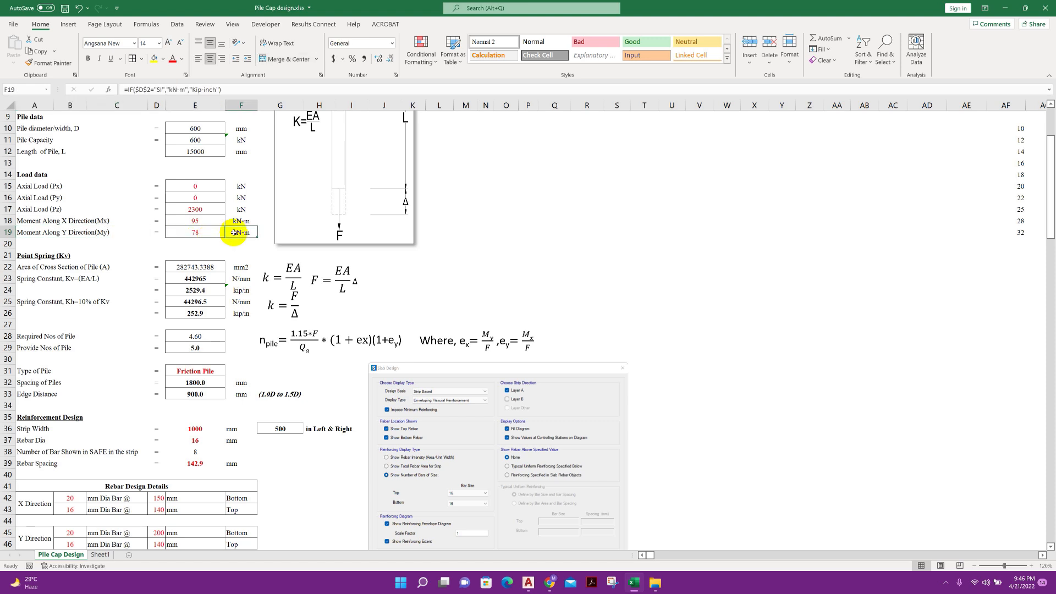
pyautogui.moveTo(184, 207); pyautogui.dragTo(183, 229)
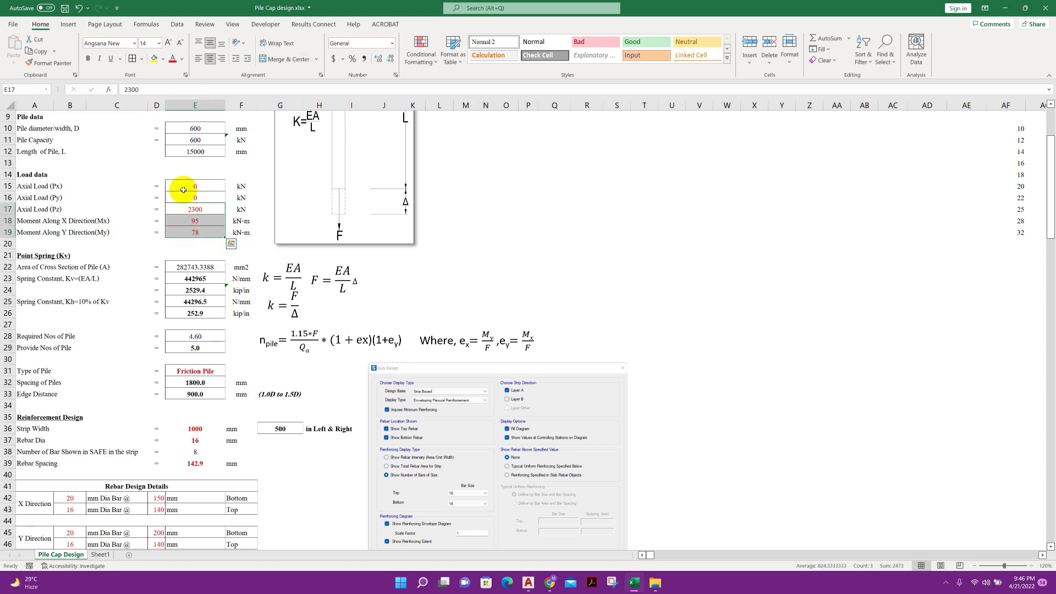
pyautogui.moveTo(184, 187); pyautogui.dragTo(180, 227)
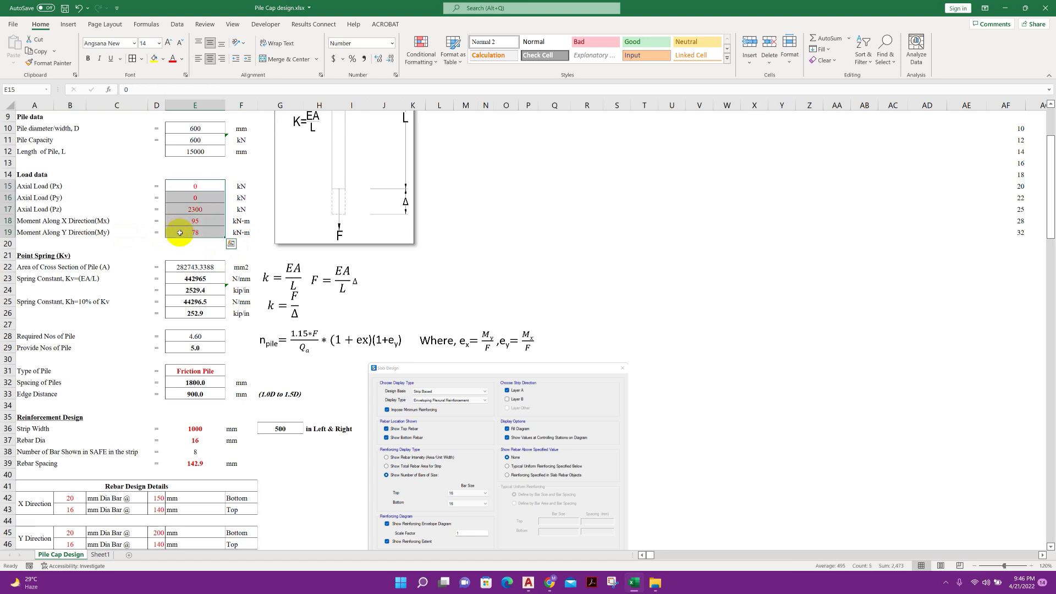
# Review the formulas for the pile's cross-section area and the spring constant Kv in N/mm and kip/in
pyautogui.click(144, 267)
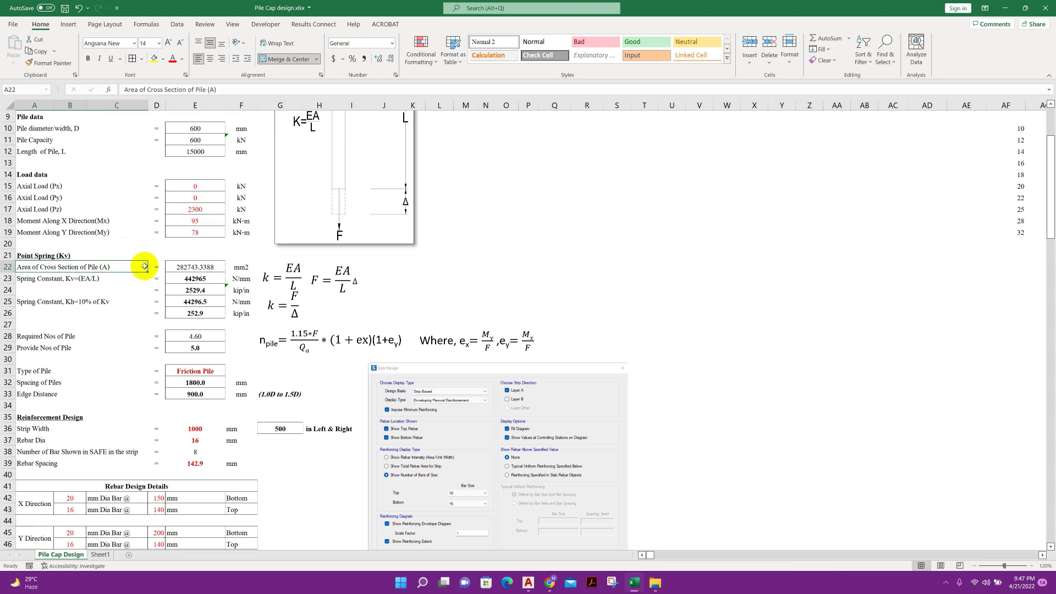
pyautogui.scroll(-1, 142, 264)
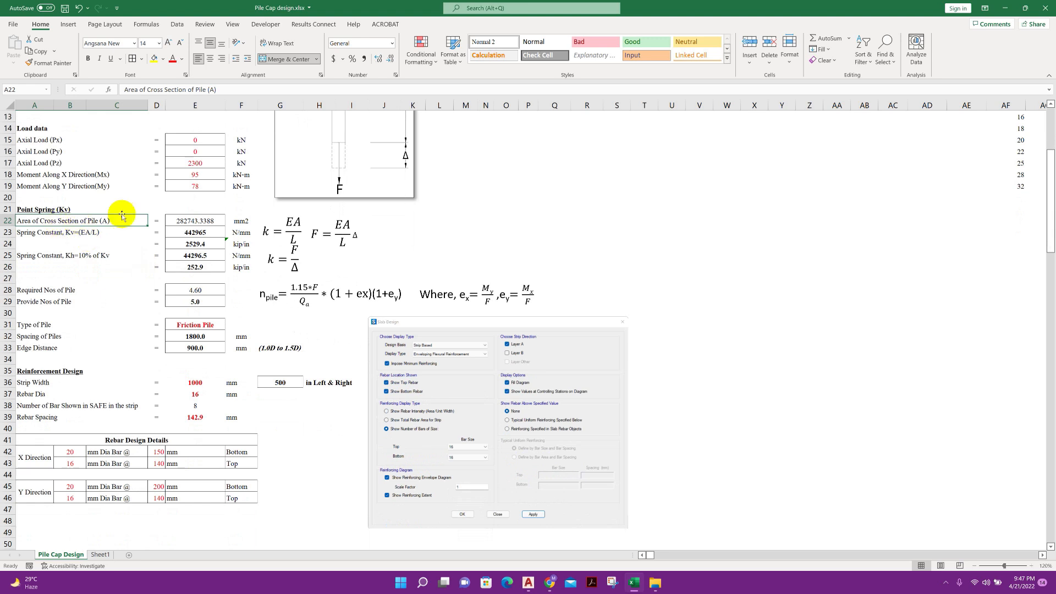
pyautogui.click(174, 217)
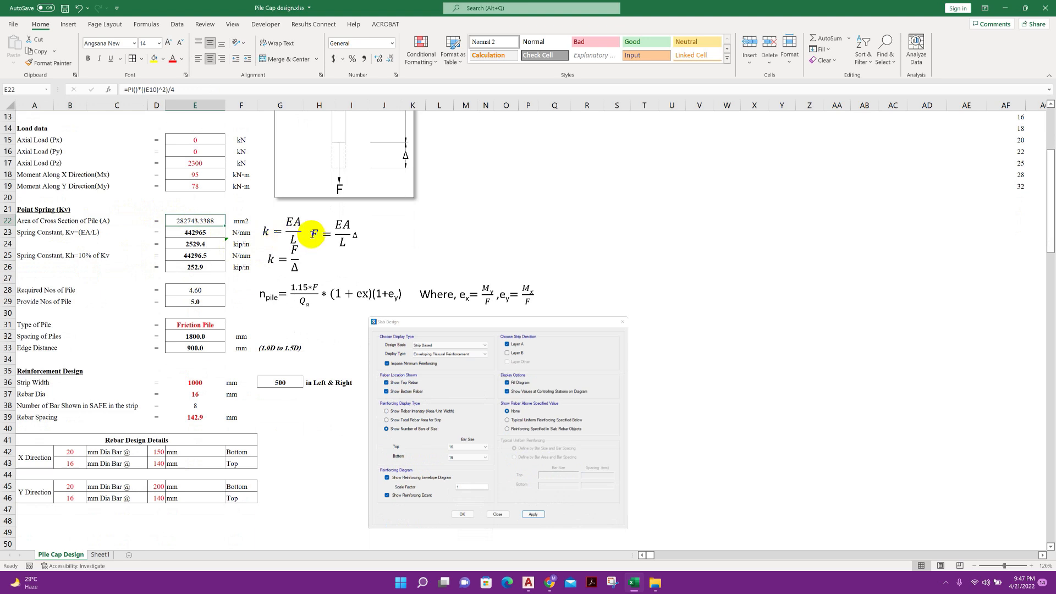
pyautogui.click(91, 233)
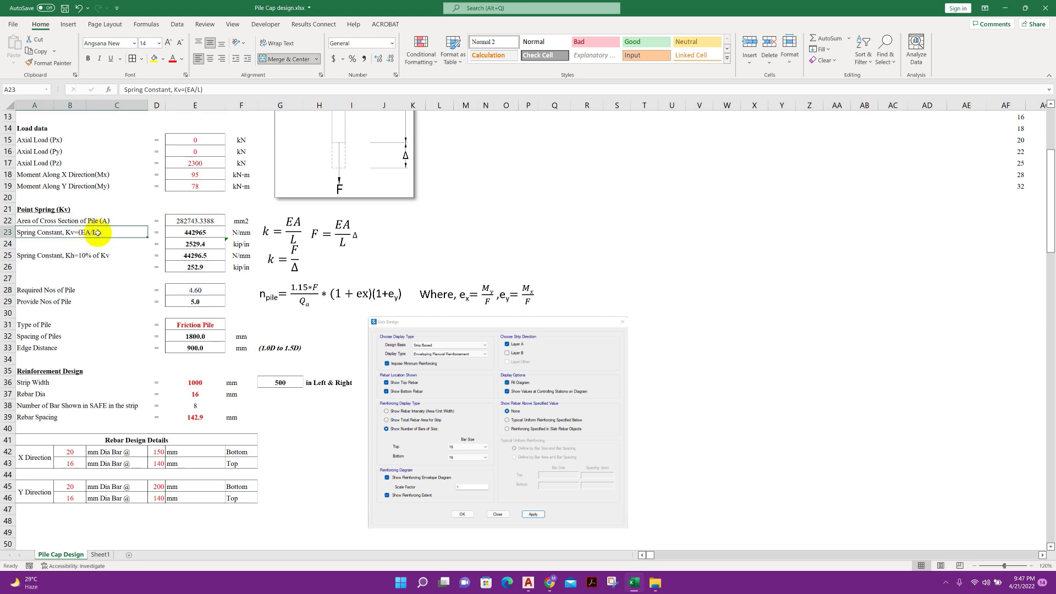
pyautogui.click(172, 232)
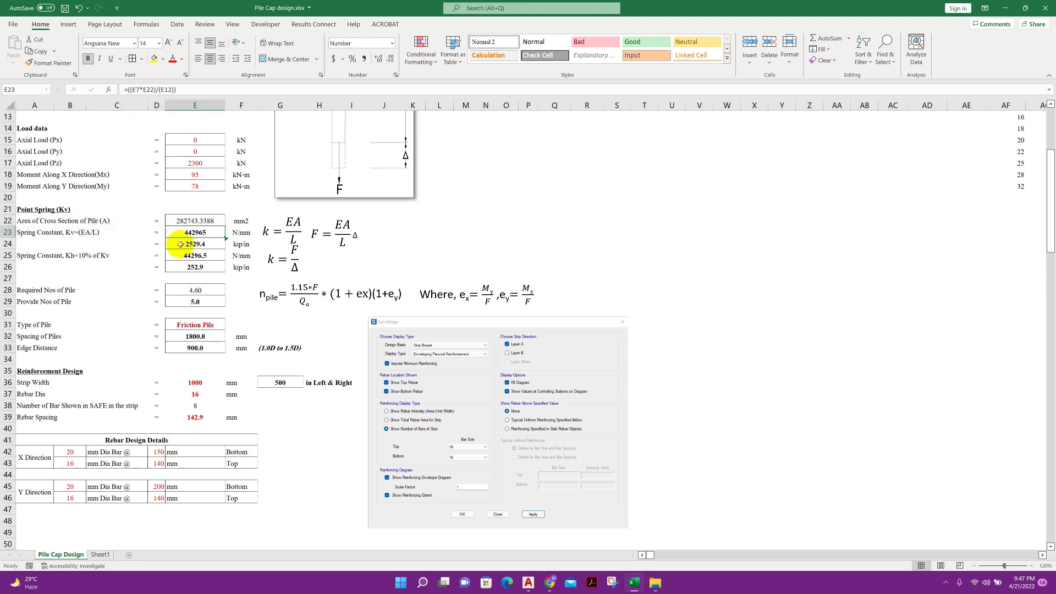
pyautogui.click(219, 242)
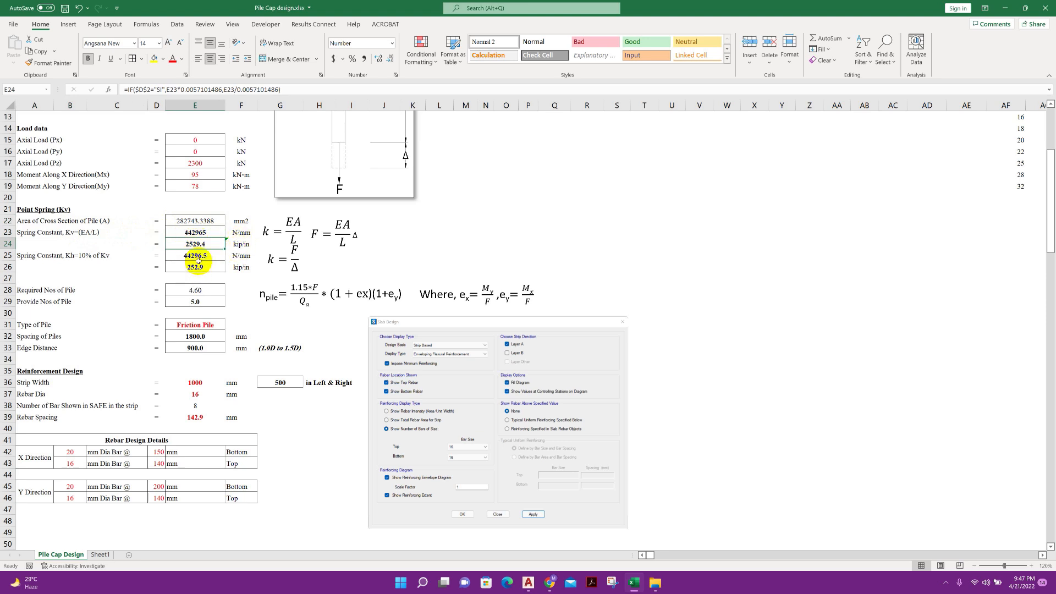
# Review the spring constant Kh, defined as 10% of Kv, and its formulas in both units
pyautogui.click(105, 255)
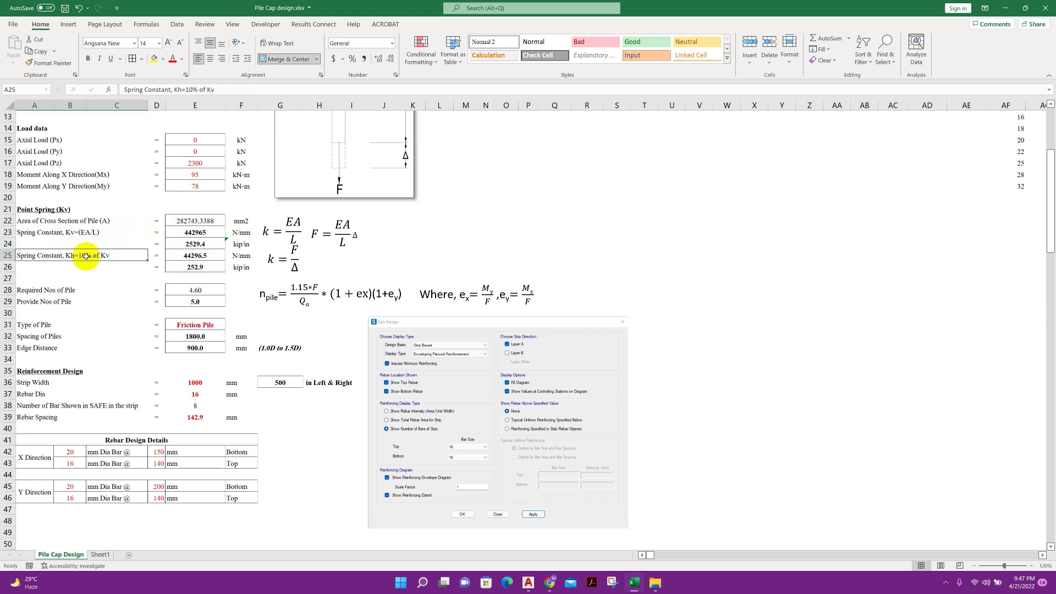
pyautogui.click(79, 233)
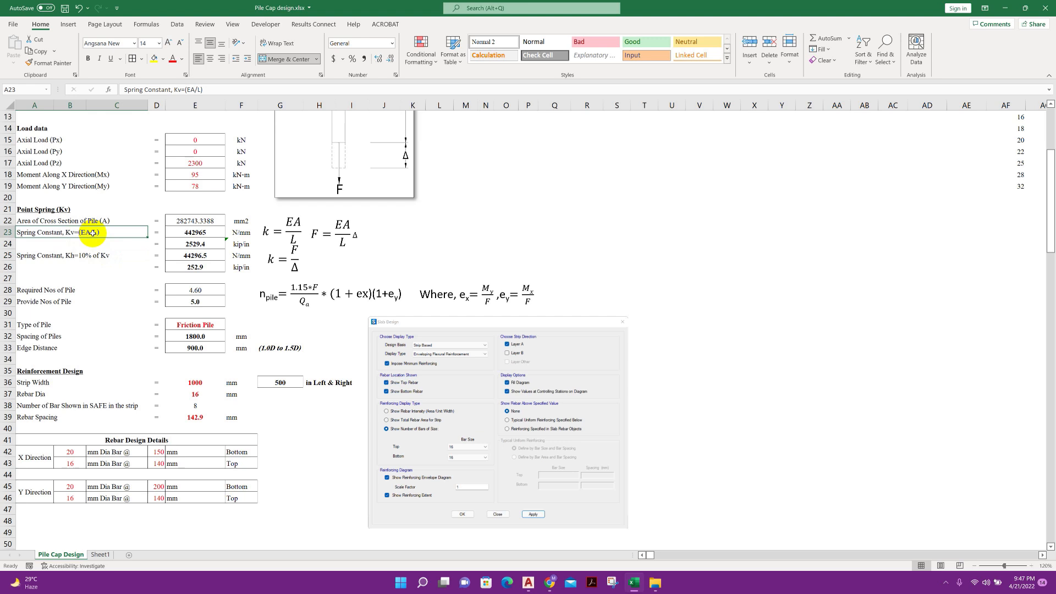
pyautogui.click(83, 255)
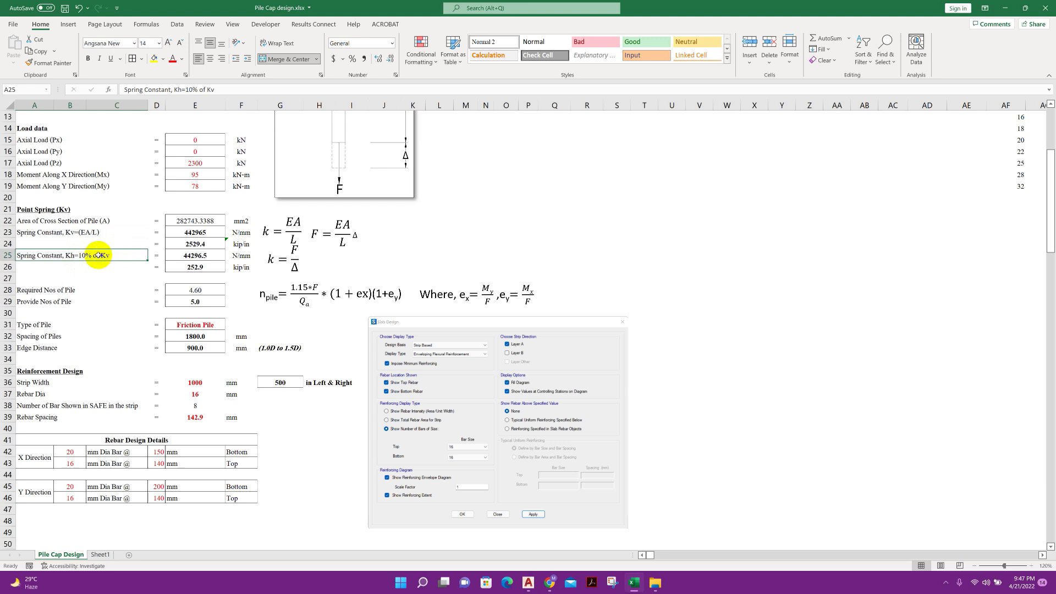
pyautogui.click(193, 256)
pyautogui.click(197, 267)
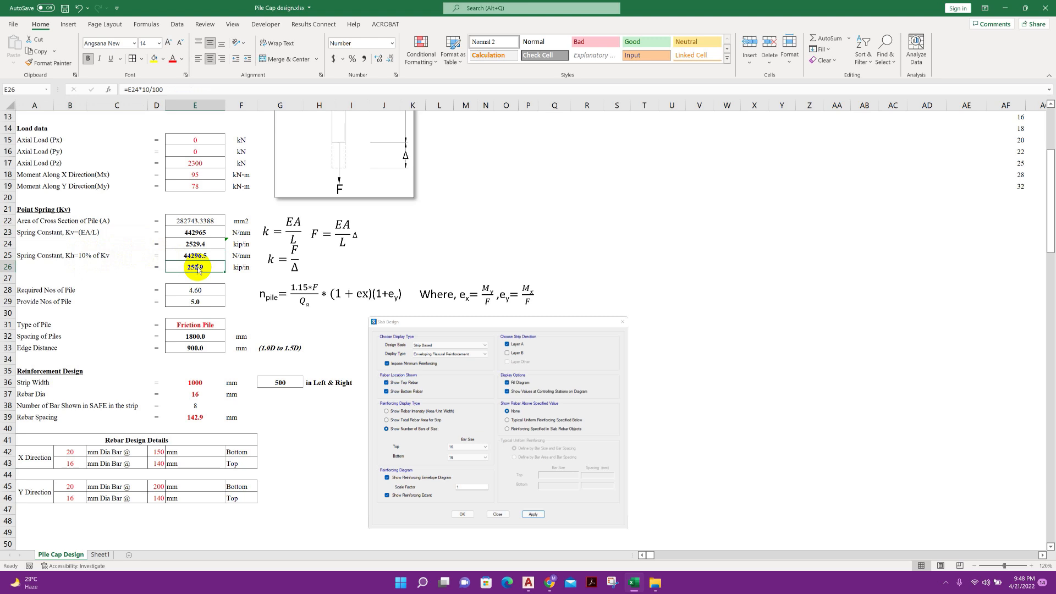
# Examine the formulas for the required and provided numbers of piles alongside the written pile-number equation
pyautogui.click(82, 301)
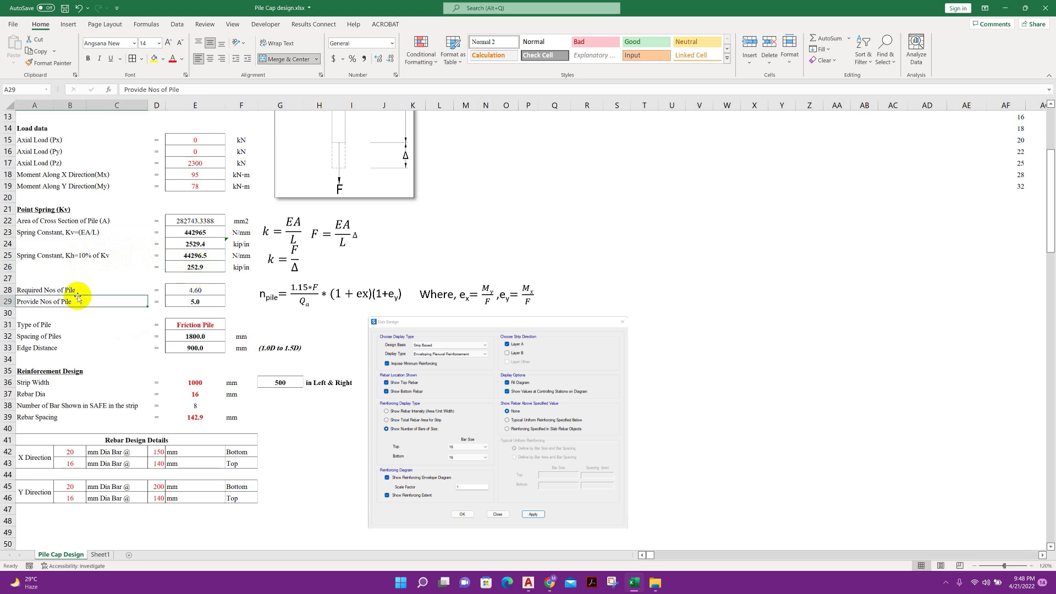
pyautogui.click(88, 290)
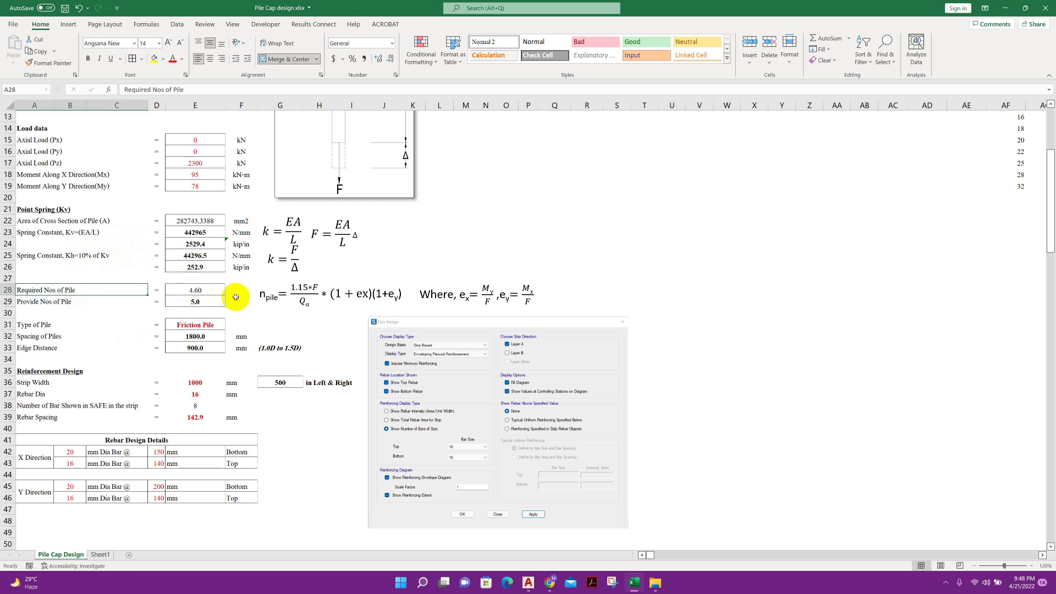
pyautogui.click(211, 292)
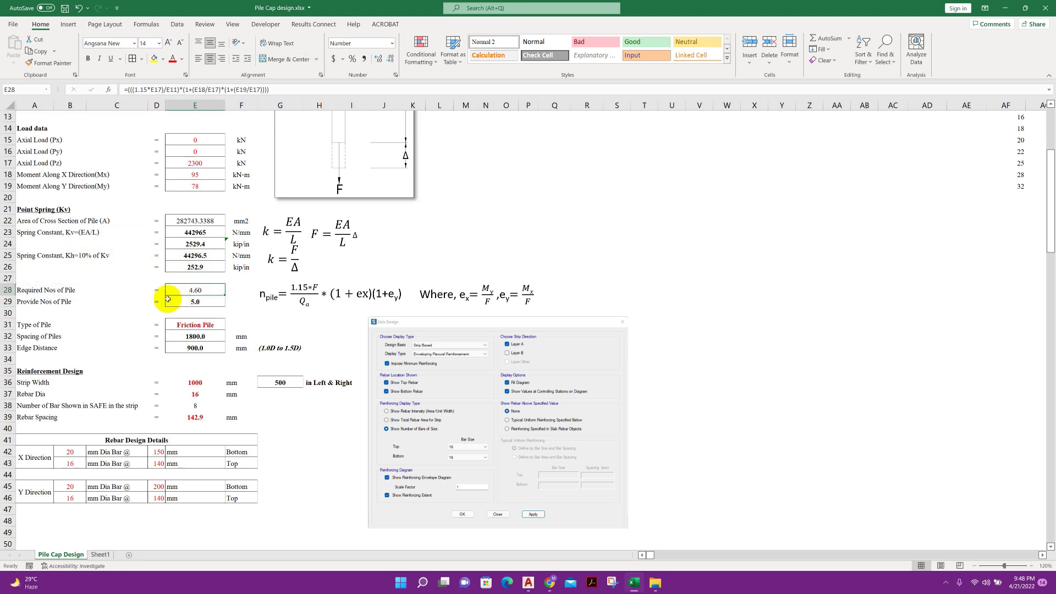
pyautogui.click(131, 303)
pyautogui.click(195, 302)
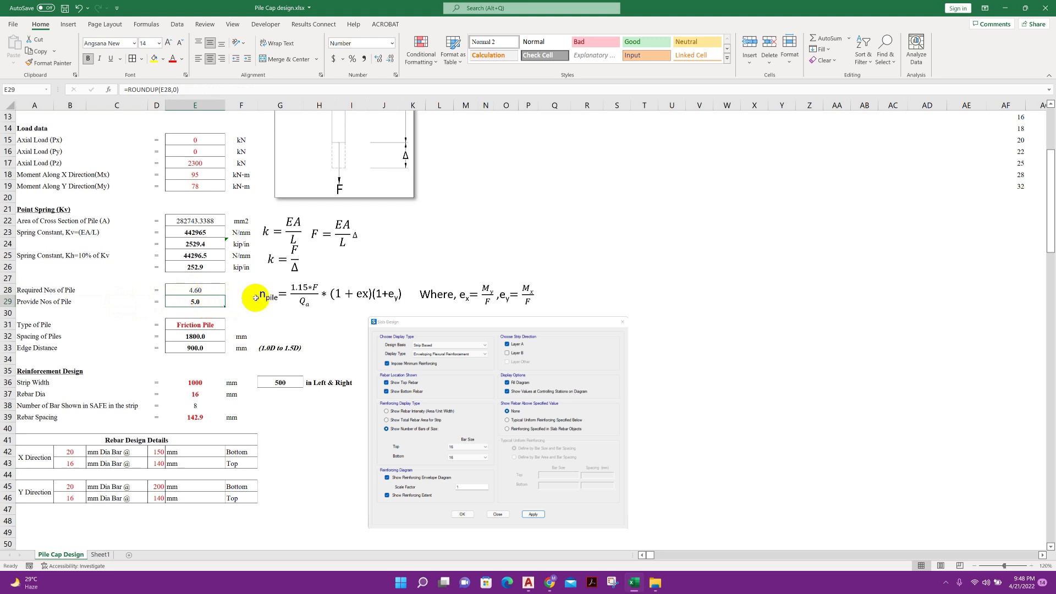
pyautogui.click(281, 297)
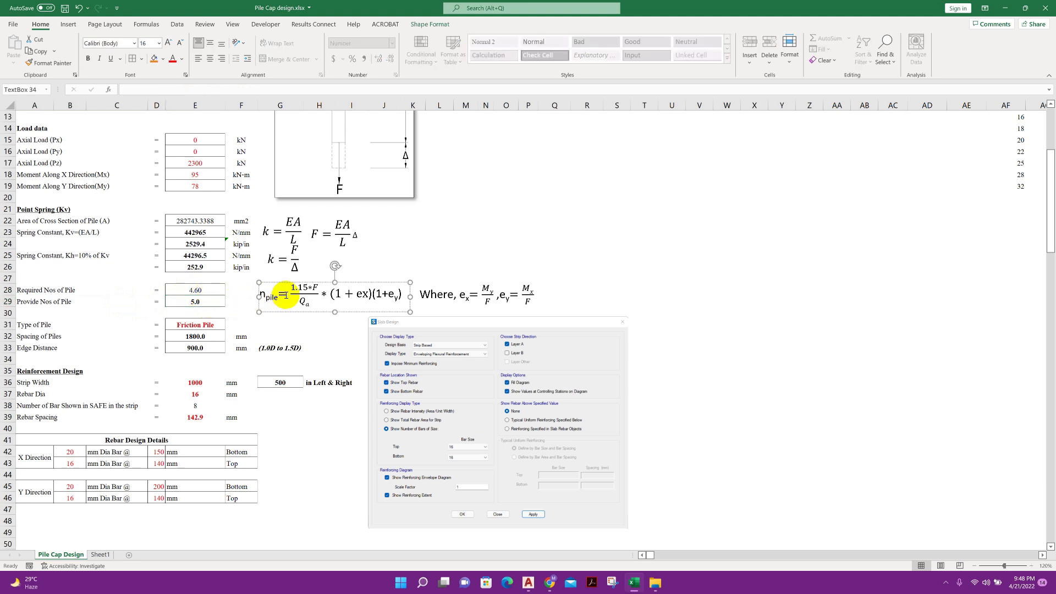
pyautogui.click(222, 299)
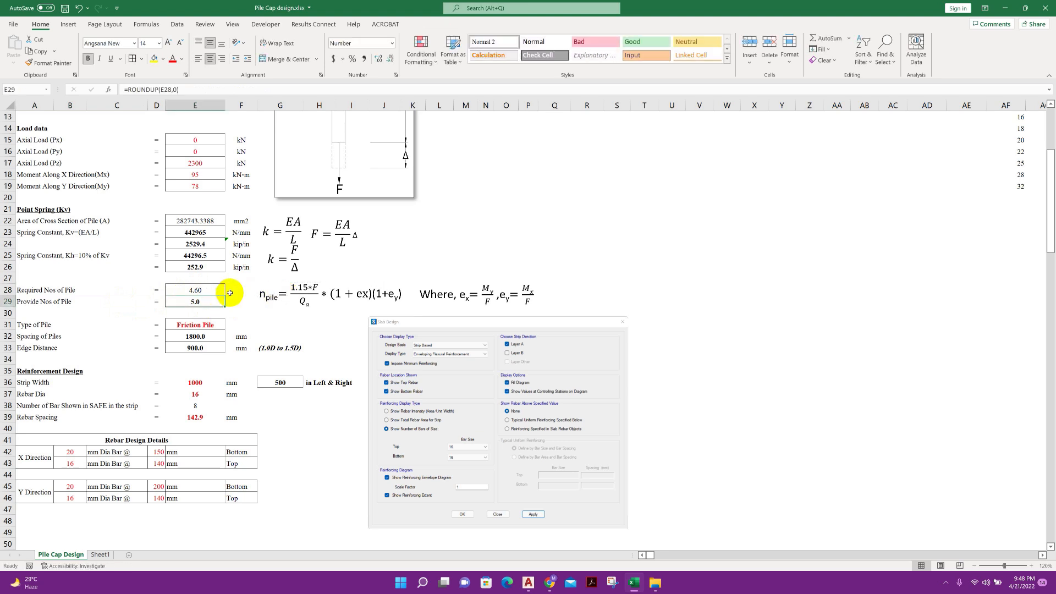
pyautogui.click(223, 291)
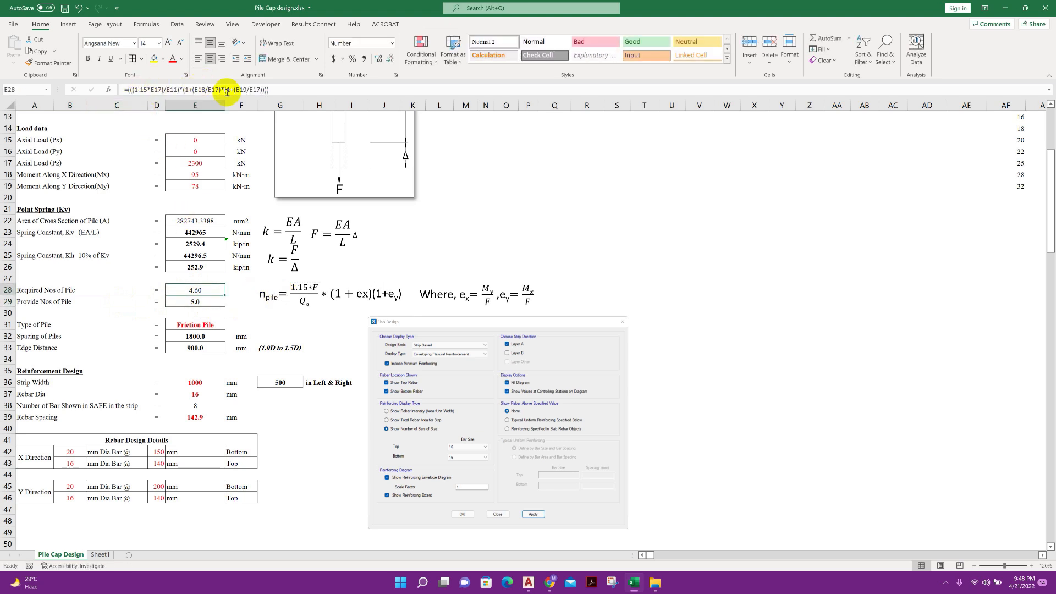
# Go through the terms of the pile-number equation, including the load fraction, the eccentricity factors and the definitions of ex and ey
pyautogui.click(281, 295)
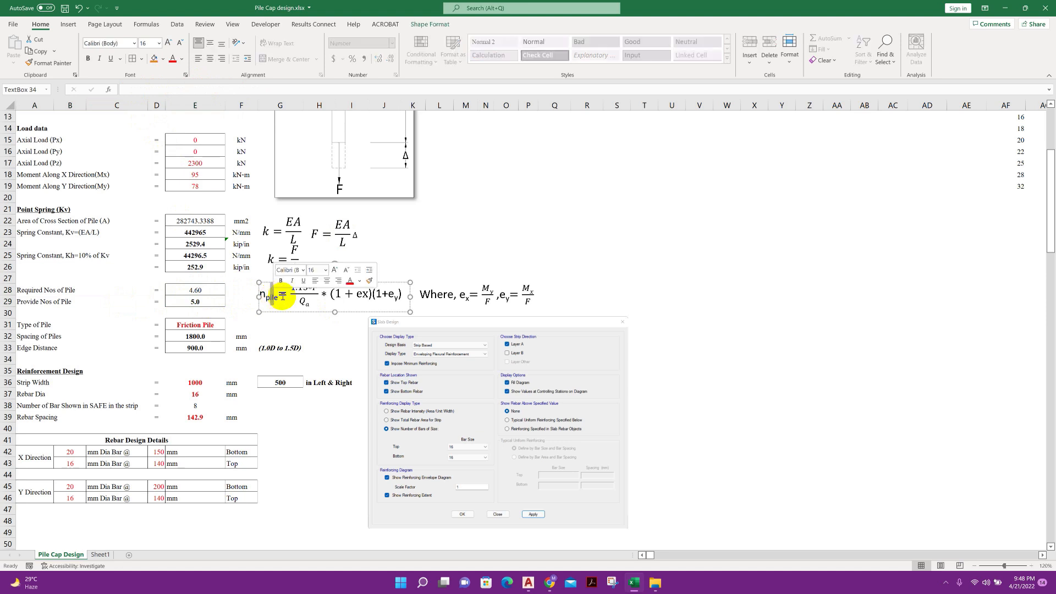
pyautogui.click(303, 301)
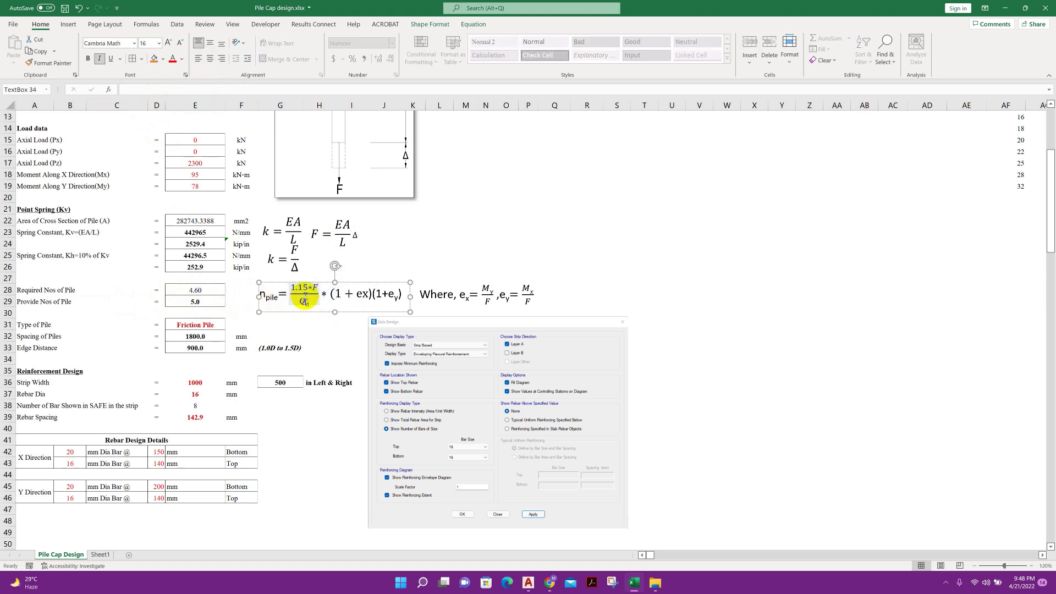
pyautogui.click(346, 295)
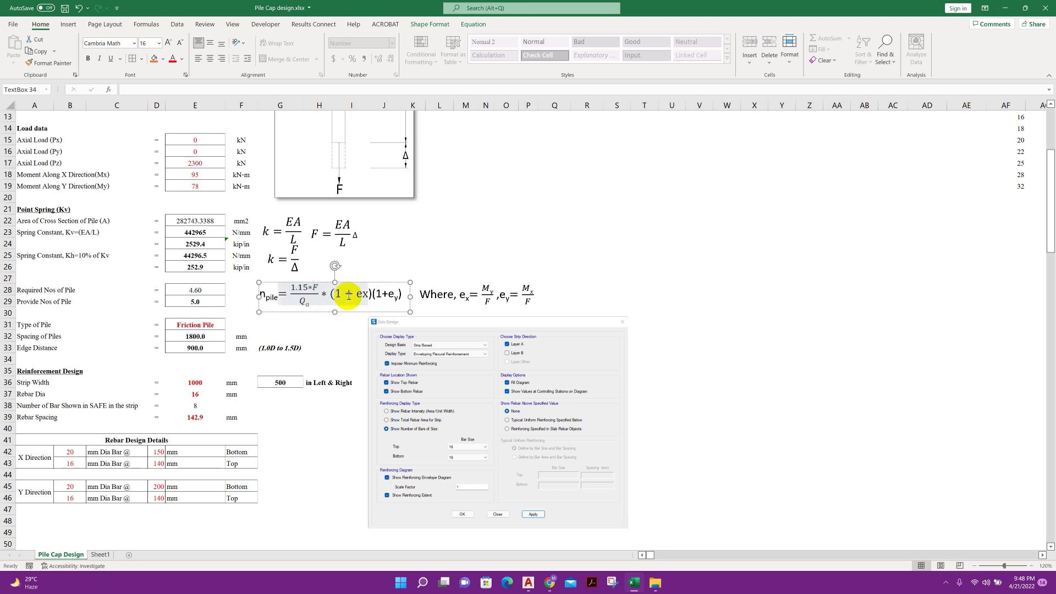
pyautogui.moveTo(347, 295); pyautogui.dragTo(387, 296)
pyautogui.click(375, 296)
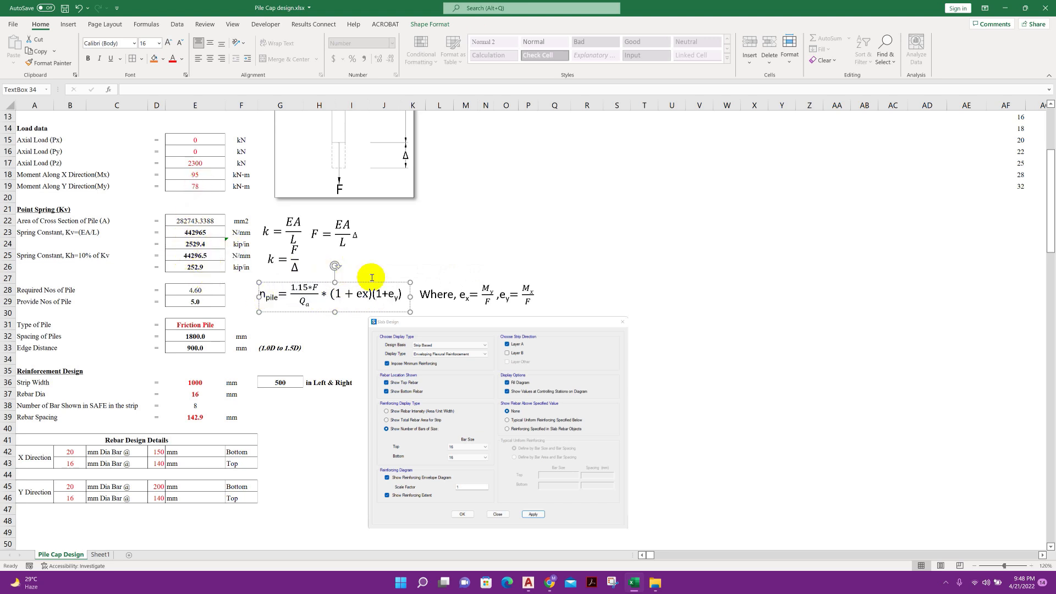
pyautogui.click(467, 299)
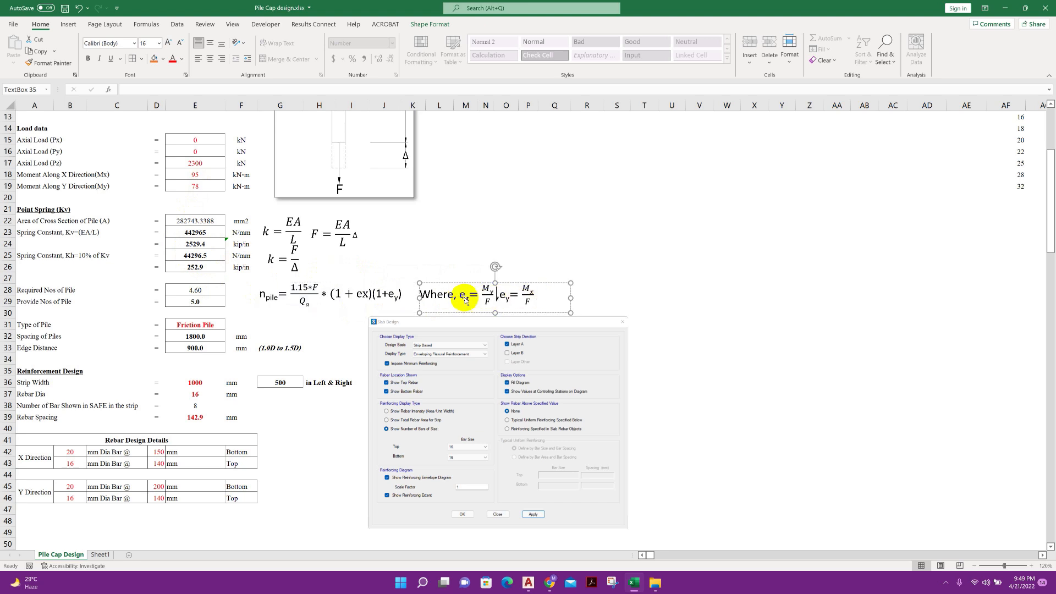
# Compare the required number of piles with the rounded-up provided number
pyautogui.click(222, 303)
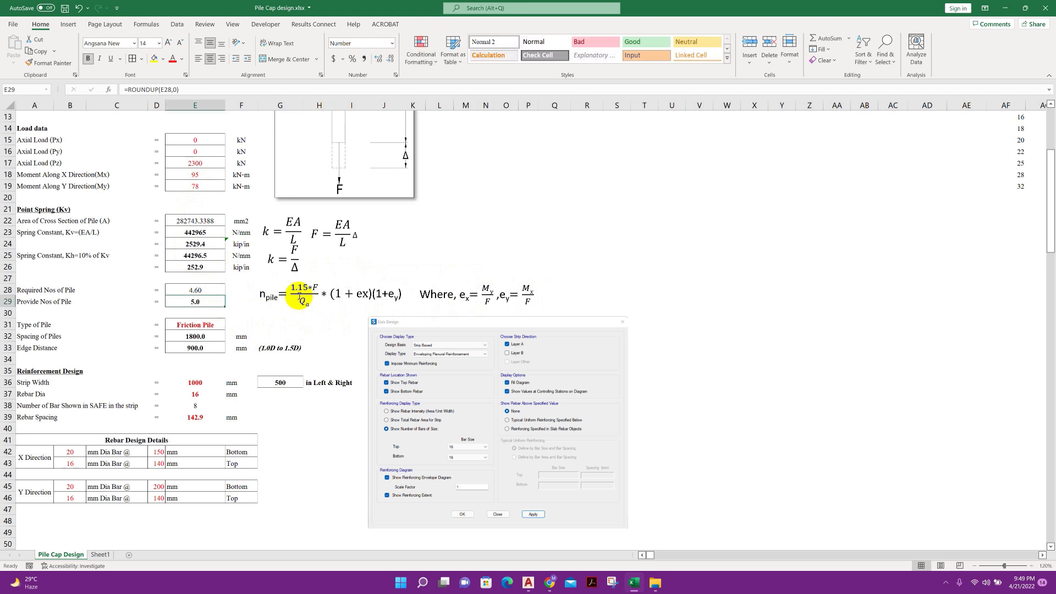
pyautogui.click(211, 291)
pyautogui.click(191, 304)
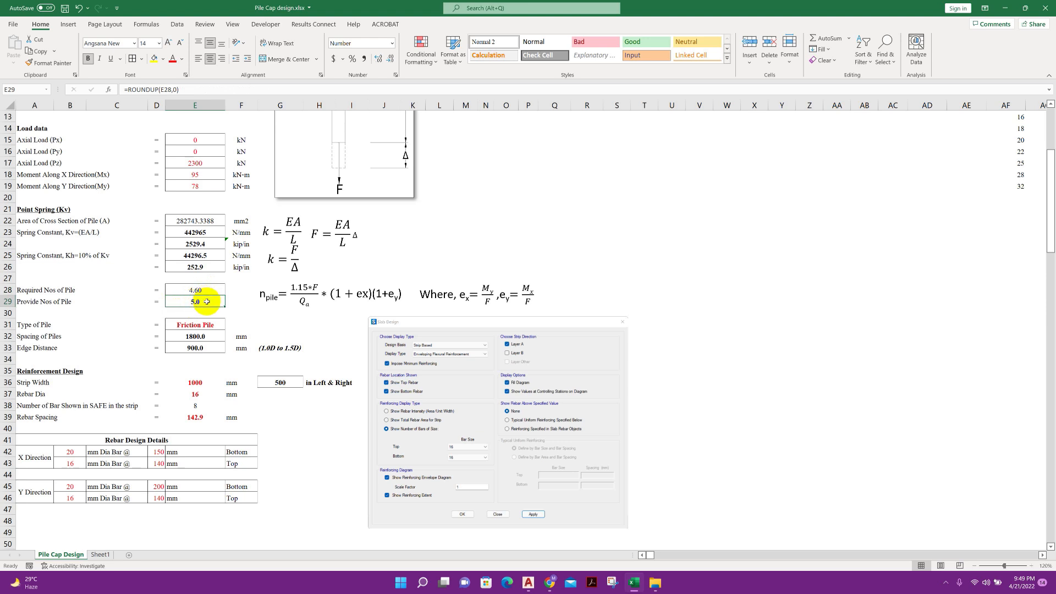
# Choose Friction Pile as the type of pile from the available pile types
pyautogui.click(121, 326)
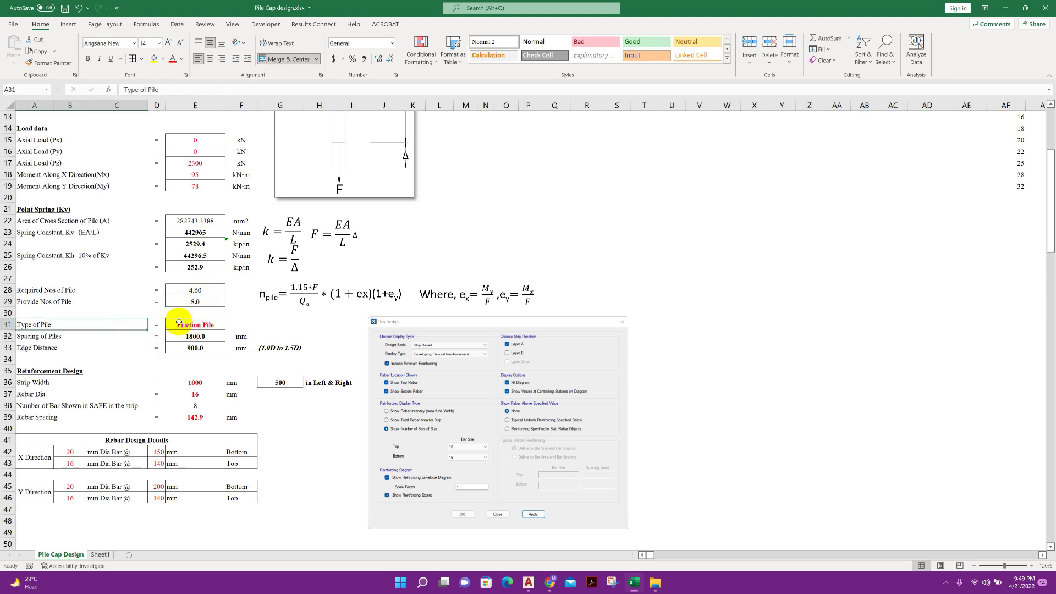
pyautogui.click(204, 325)
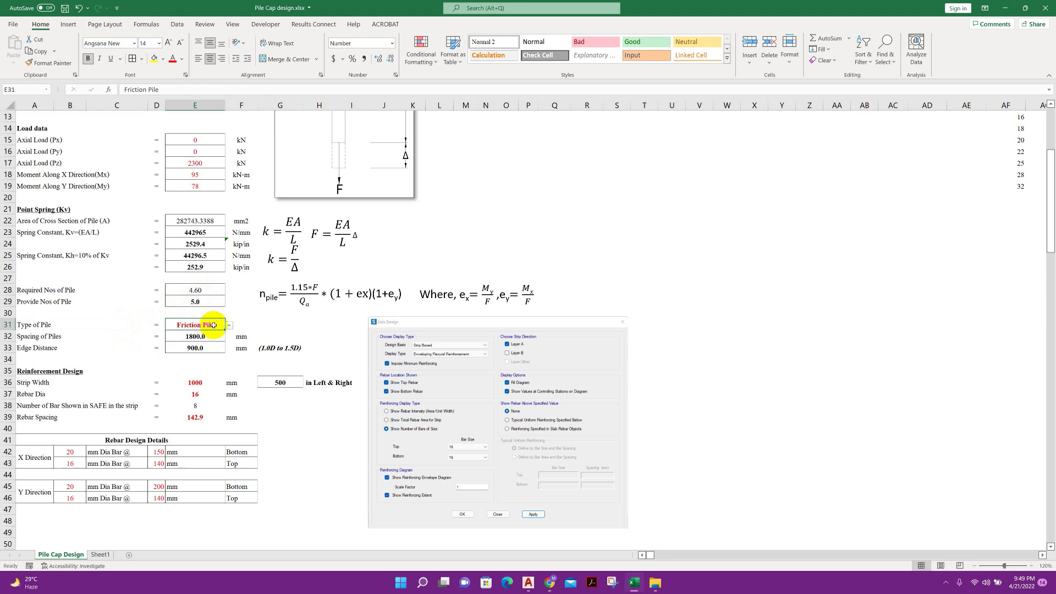
pyautogui.click(228, 327)
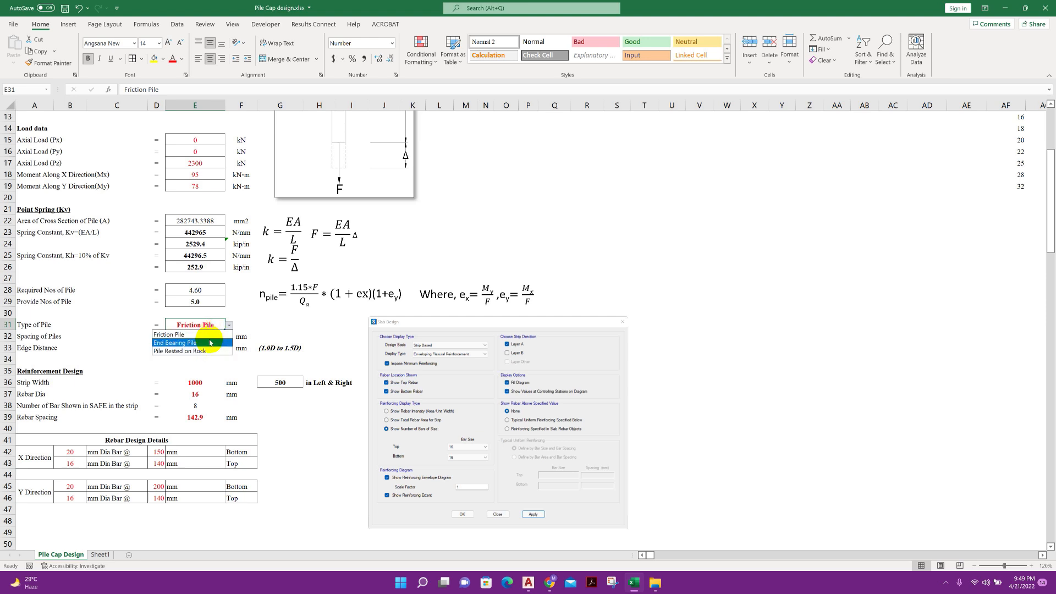
pyautogui.click(211, 334)
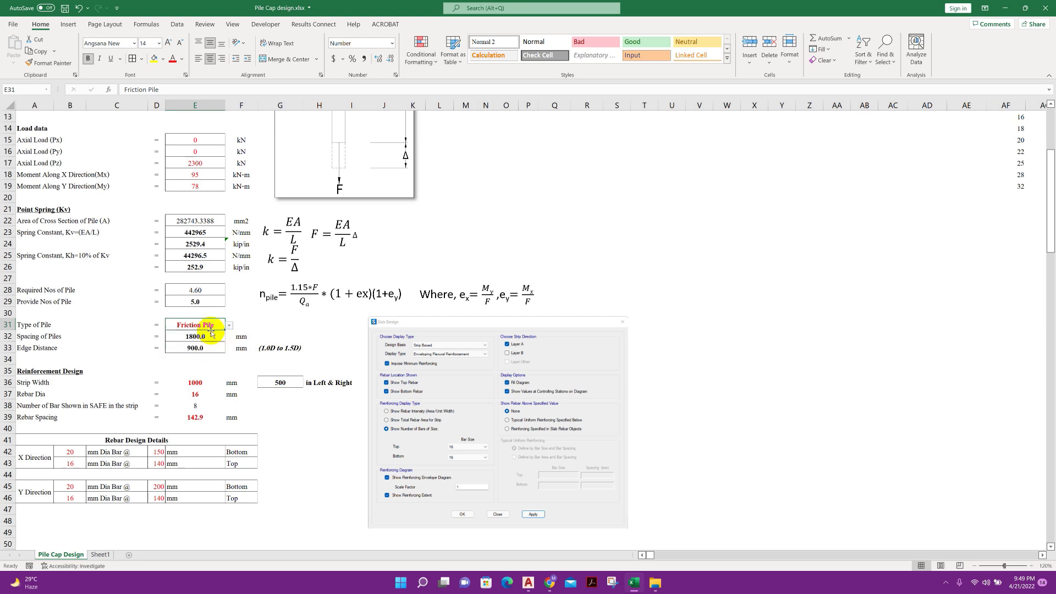
# Examine the pile spacing formula for the different pile types, and the edge distance formula with its allowed range note
pyautogui.click(181, 335)
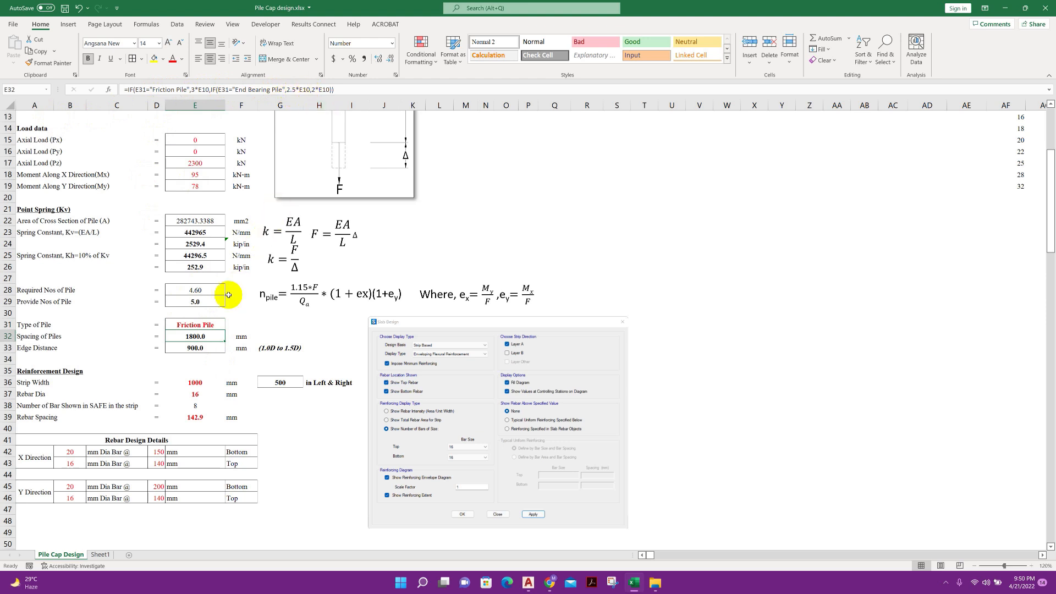
pyautogui.click(309, 91)
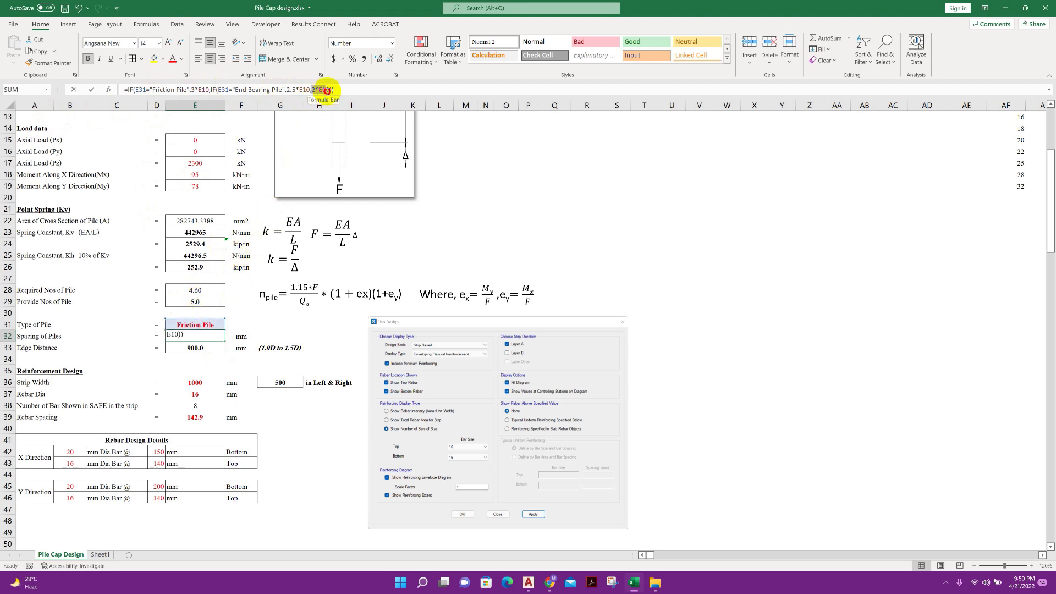
pyautogui.moveTo(328, 90); pyautogui.dragTo(331, 90)
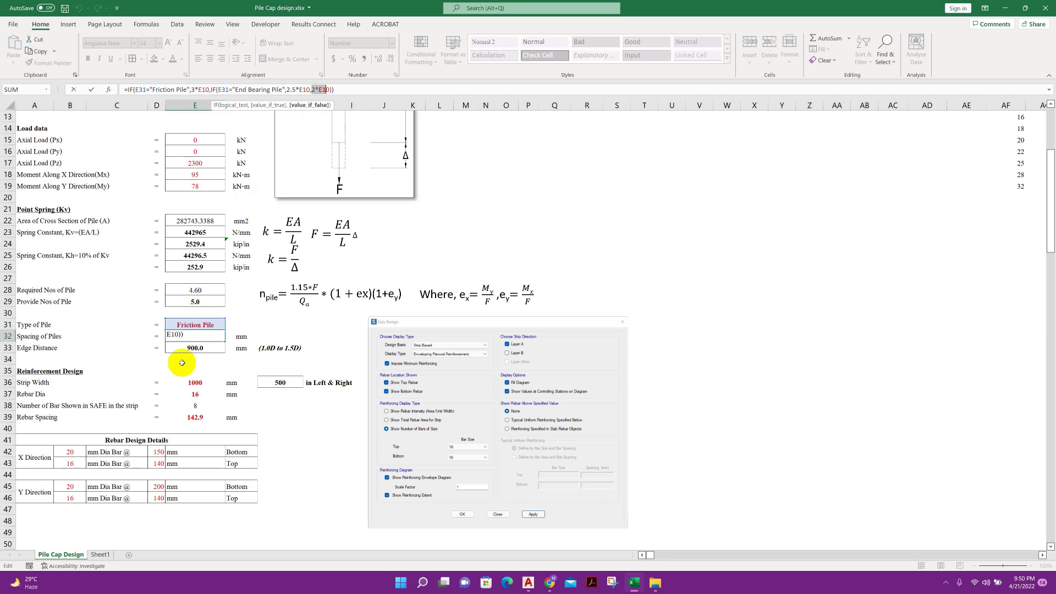
pyautogui.press('Return')
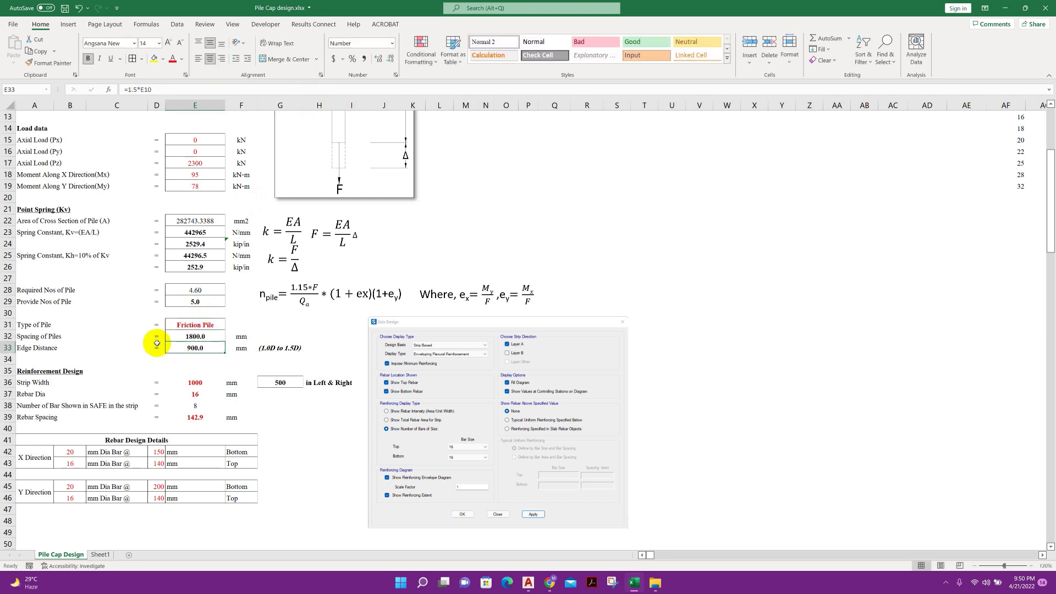
pyautogui.click(178, 337)
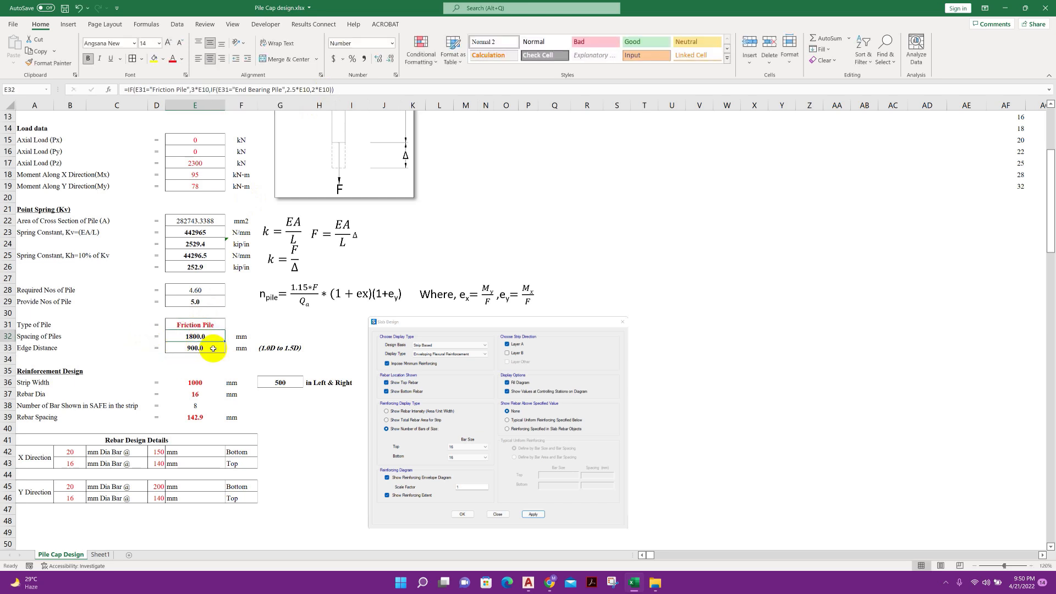
pyautogui.click(211, 348)
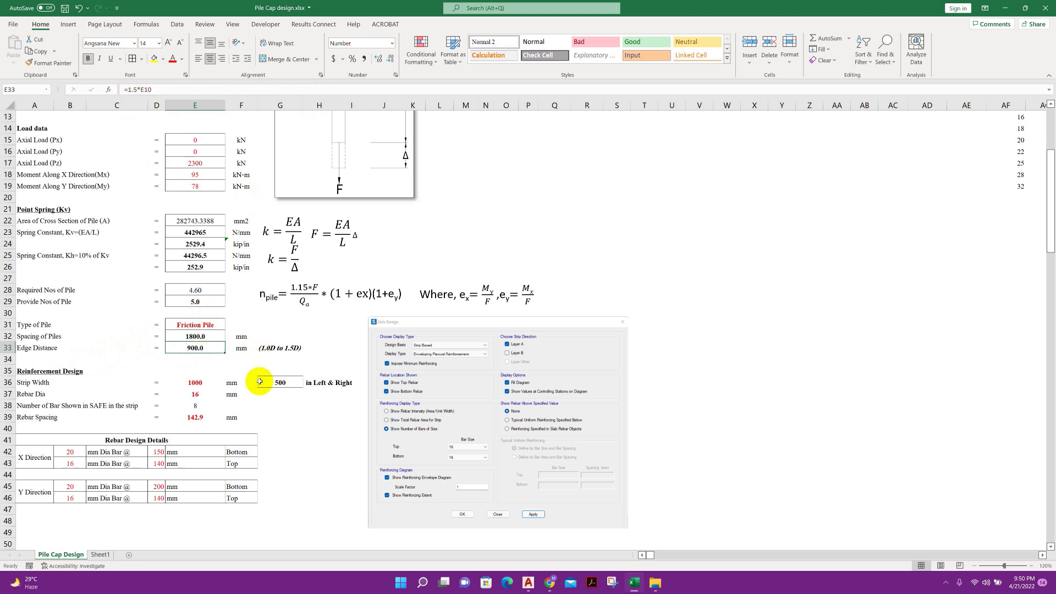
pyautogui.click(265, 349)
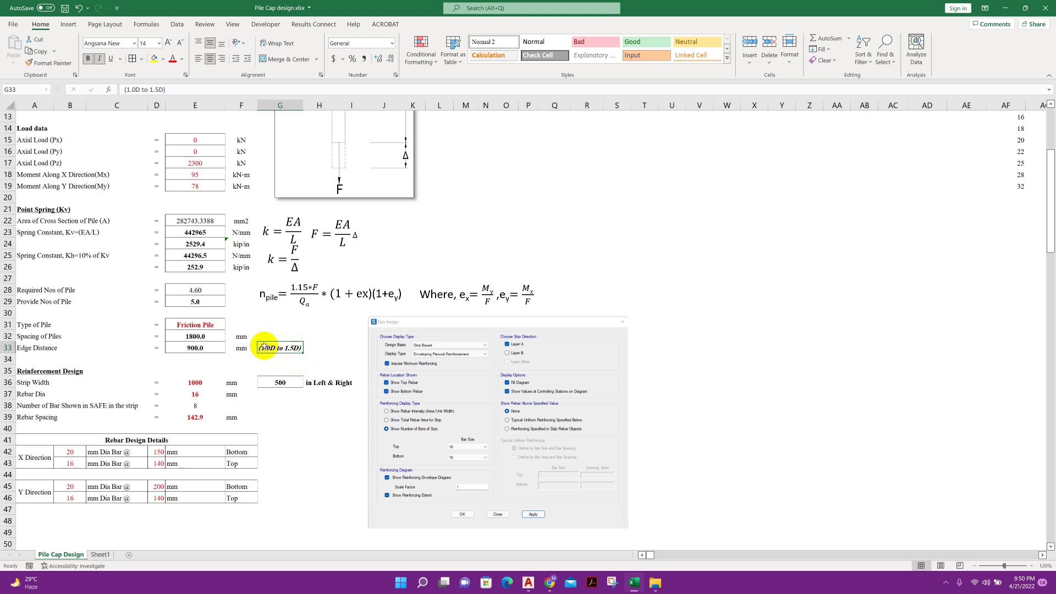
# Review the formulas for the pile's cross-sectional area, provided pile number, pile spacing and edge distance
pyautogui.click(212, 348)
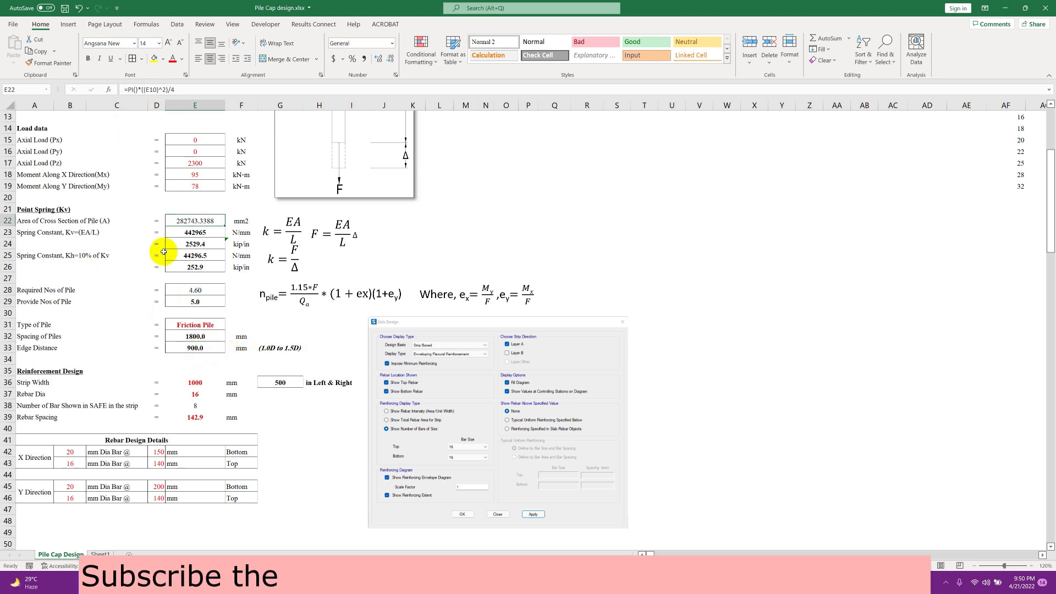
pyautogui.click(182, 222)
pyautogui.click(194, 301)
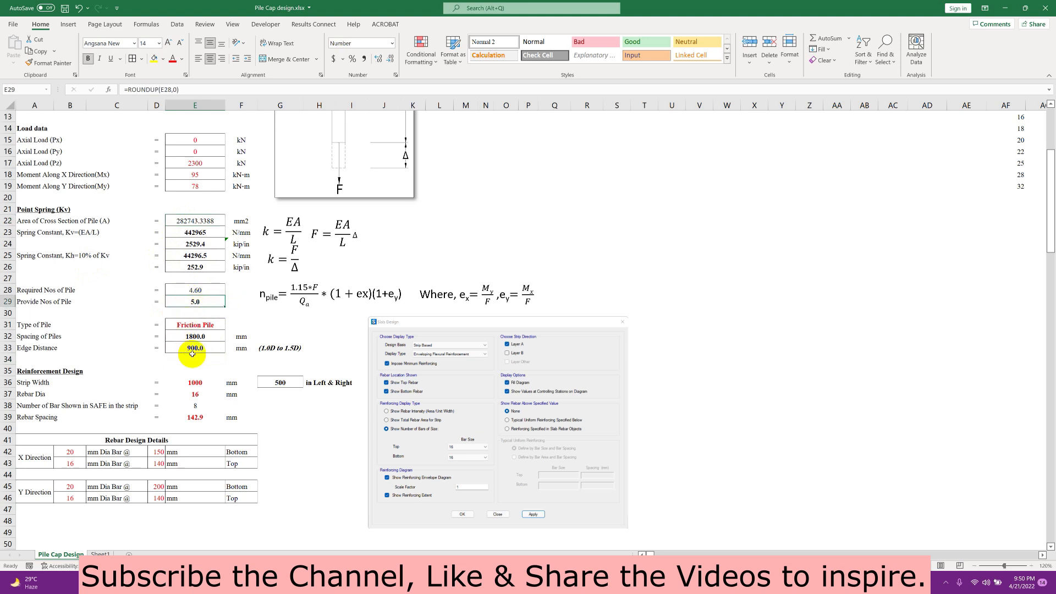
pyautogui.click(199, 338)
pyautogui.click(202, 349)
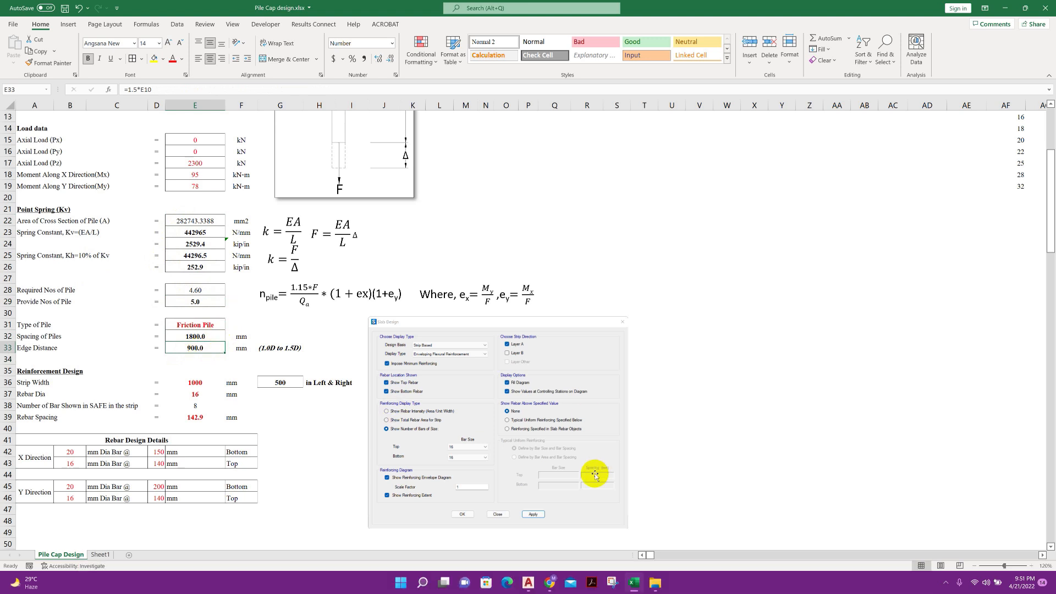
# Minimize the open windows and launch SAFE 20 from the desktop
pyautogui.click(1012, 8)
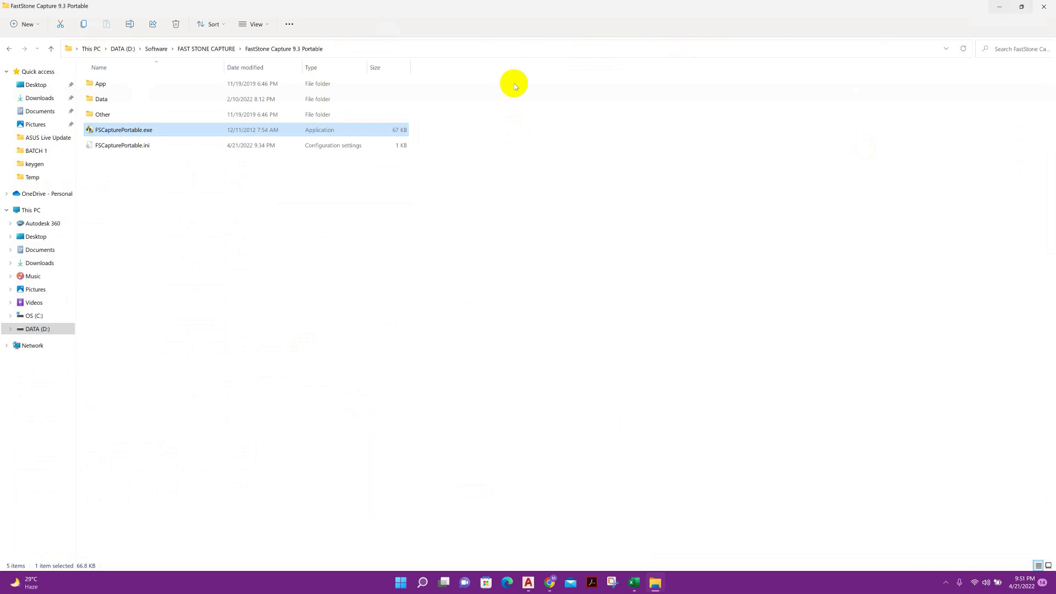
pyautogui.click(985, 7)
pyautogui.doubleClick(349, 208)
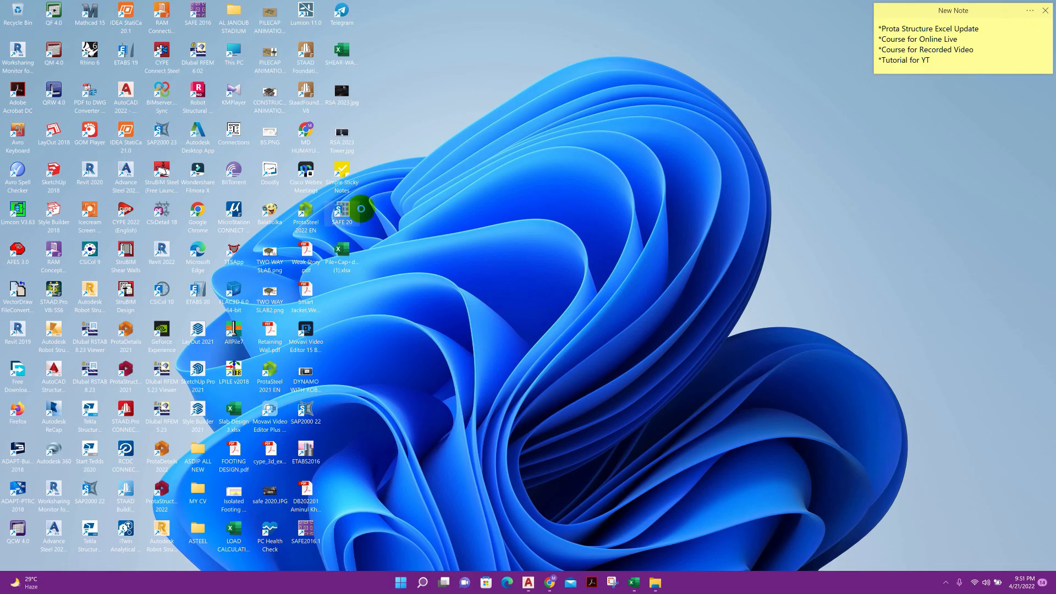
pyautogui.rightClick(352, 209)
pyautogui.click(374, 240)
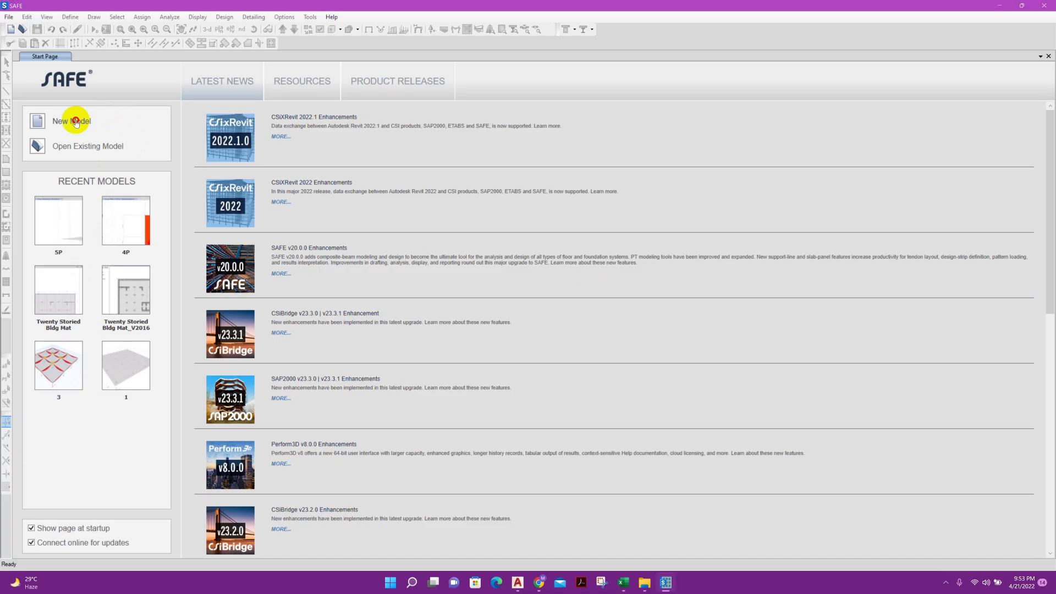
# Initialize a new model using built-in settings with Metric SI units, United States materials, AISC15 sections, AISC 360-16 and ACI 318-14 codes
pyautogui.click(72, 121)
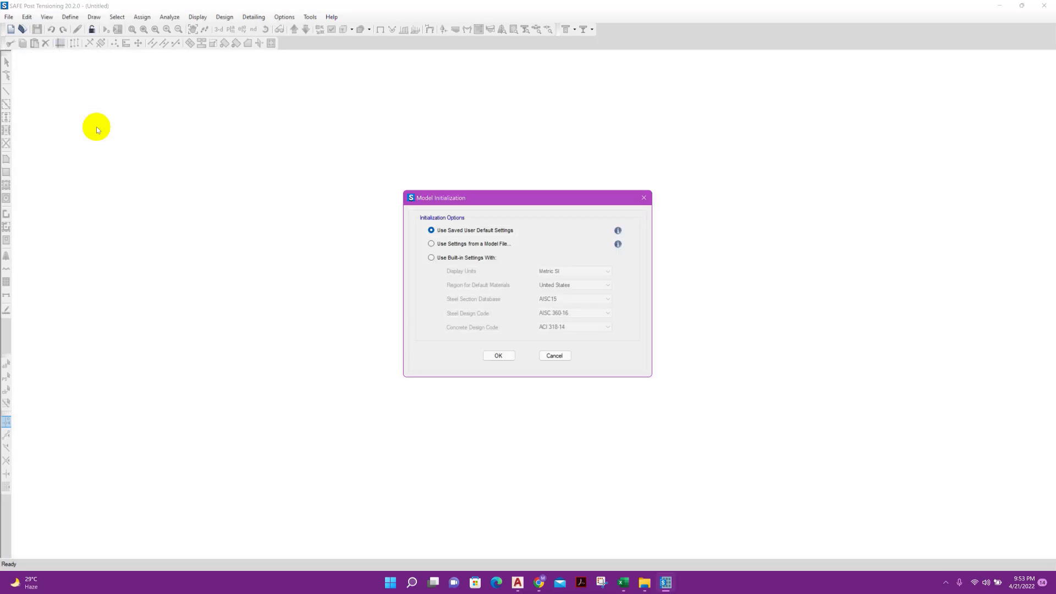
pyautogui.click(496, 258)
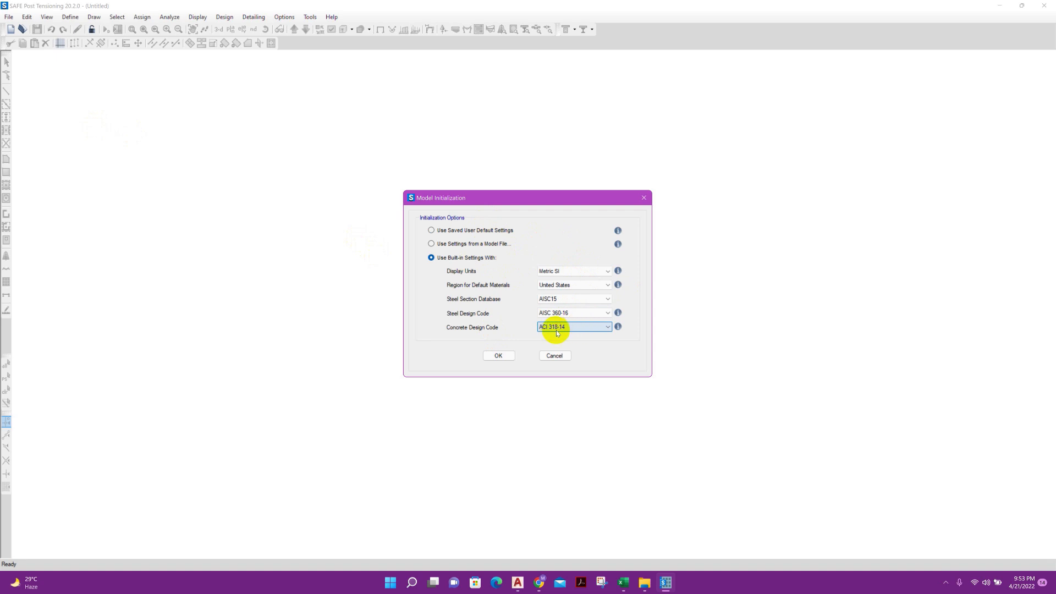
pyautogui.click(502, 355)
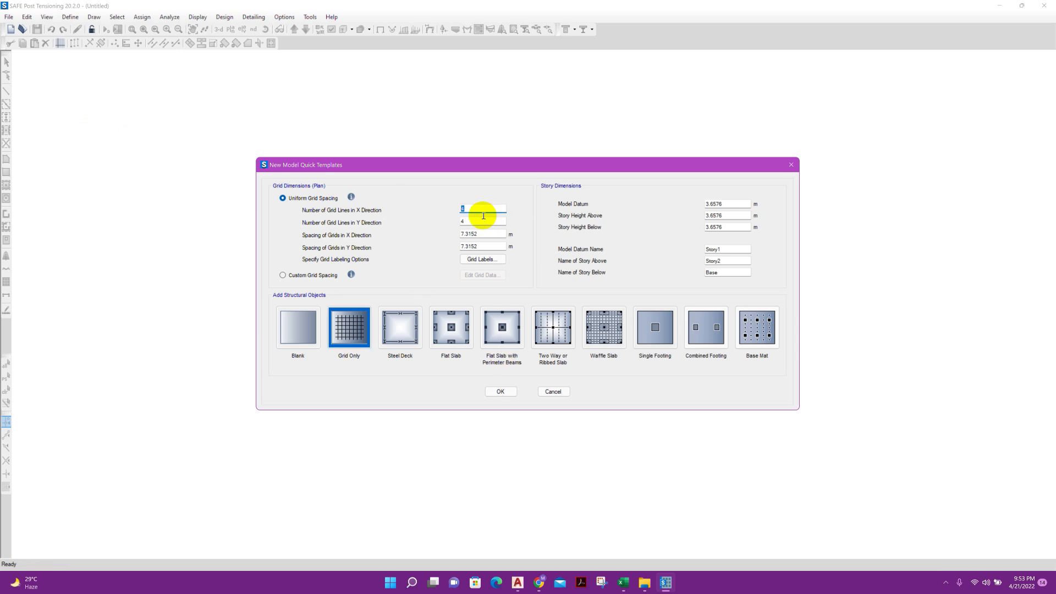
pyautogui.press('Tab')
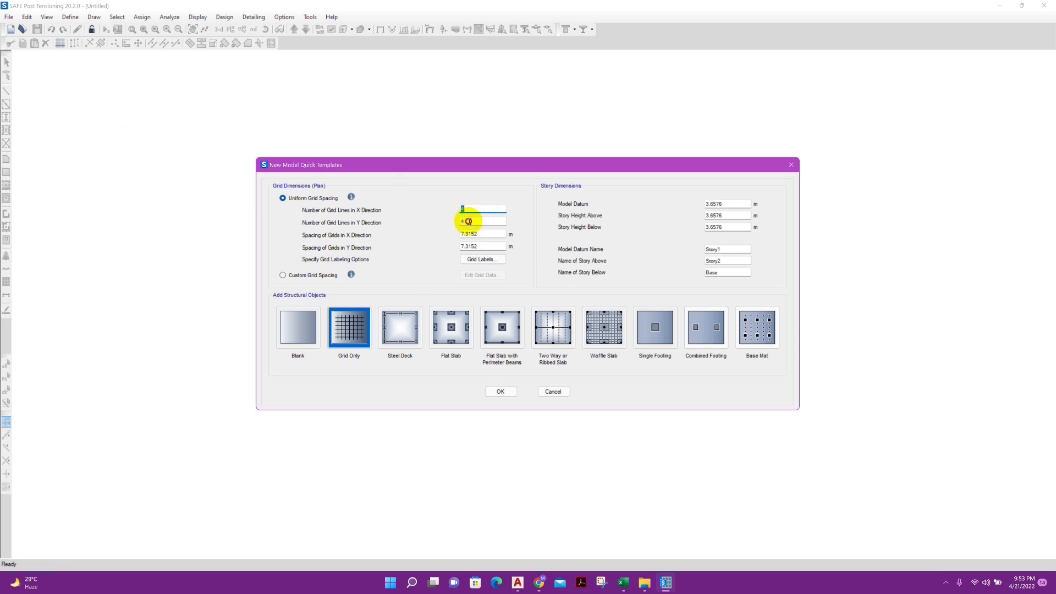
pyautogui.click(471, 210)
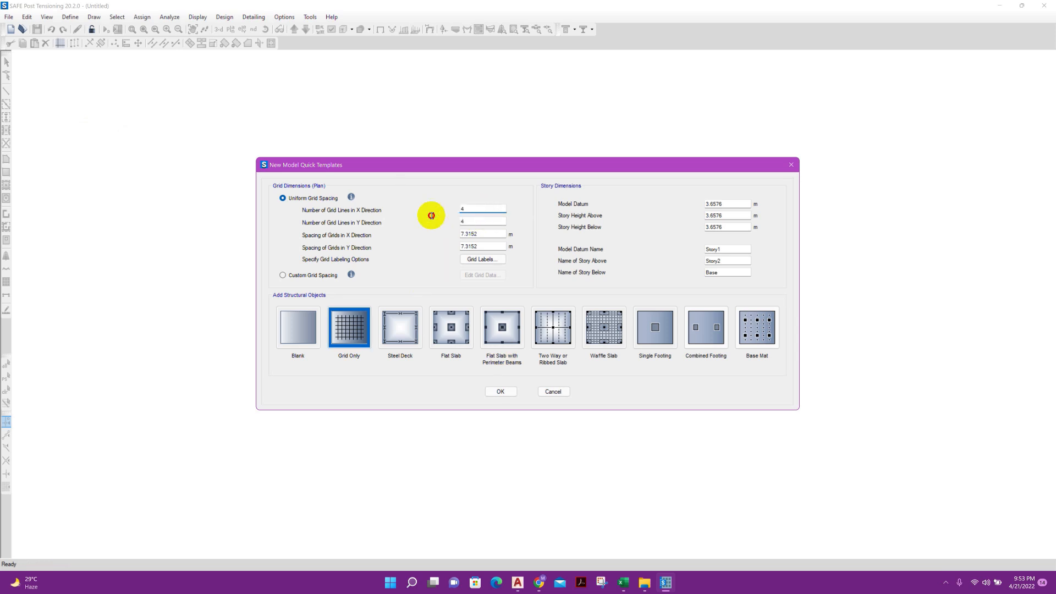
pyautogui.click(517, 582)
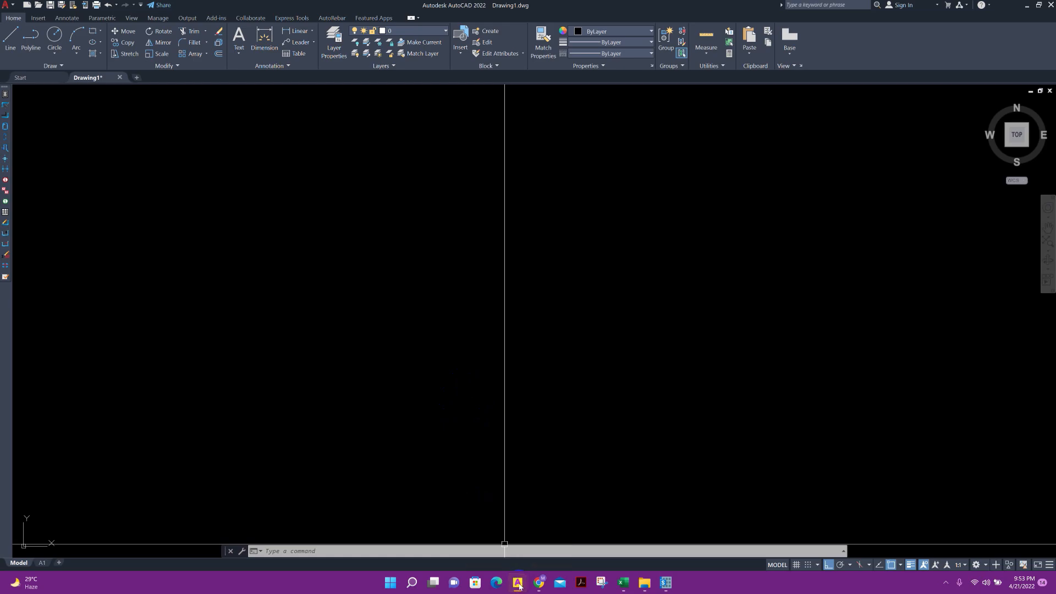
pyautogui.click(665, 583)
pyautogui.click(481, 220)
pyautogui.click(481, 211)
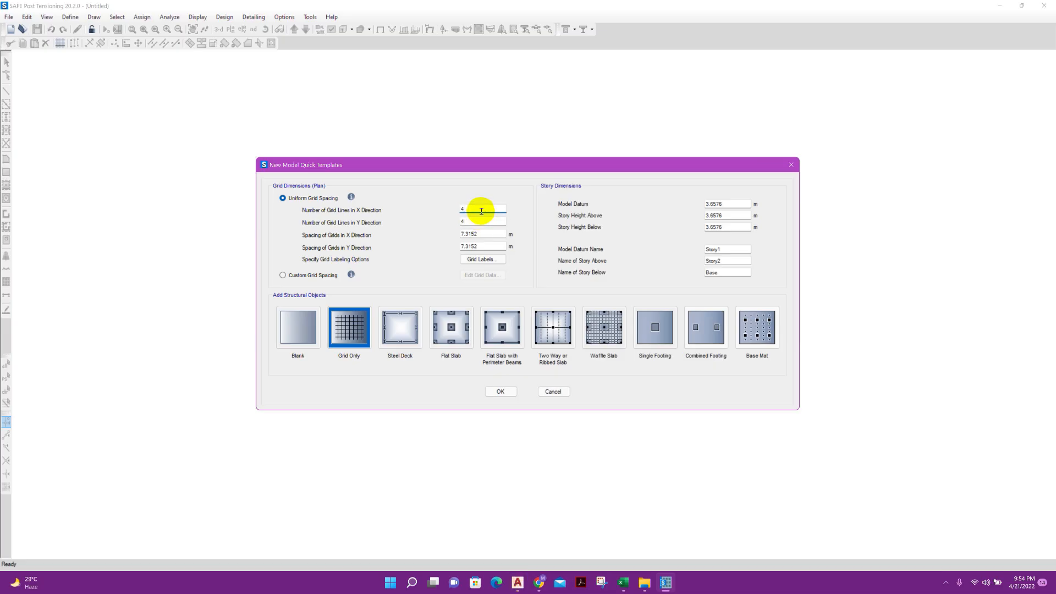
pyautogui.click(480, 221)
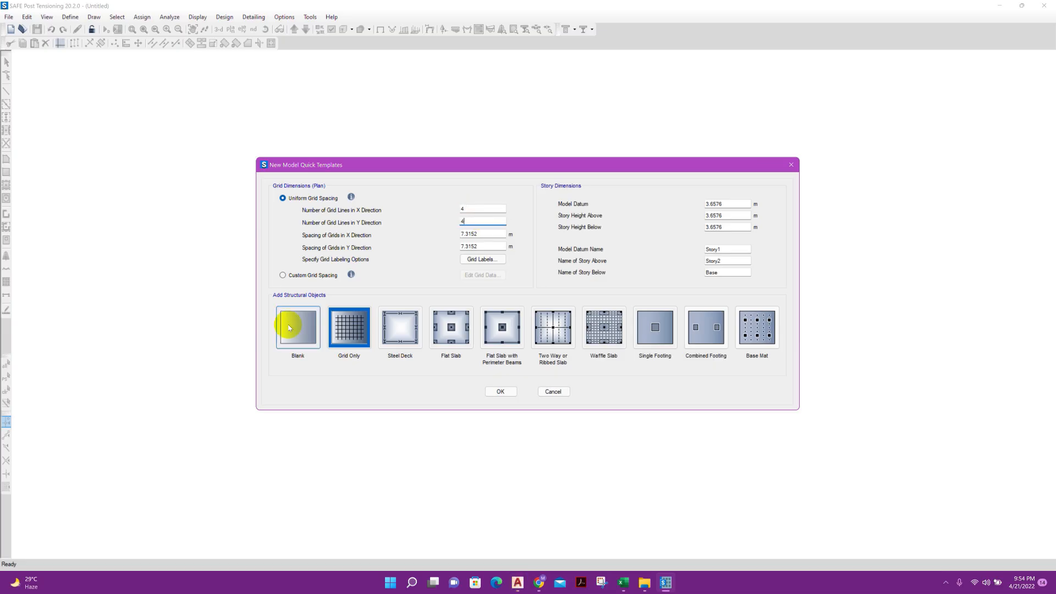
# Create the model from the Blank template, narrow the Model Explorer, and save the file as PCwith5Piles
pyautogui.click(290, 328)
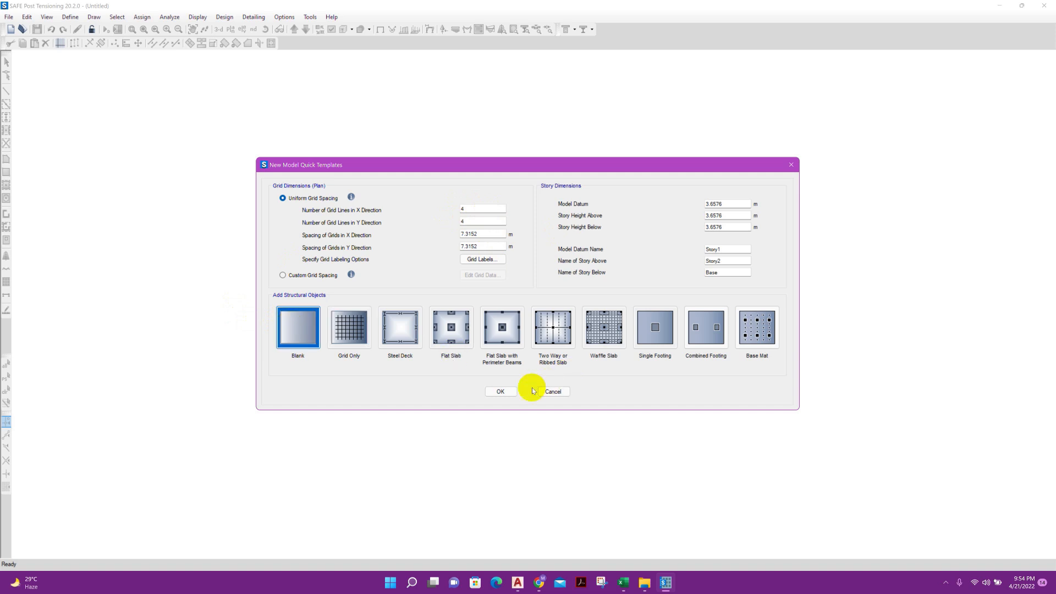
pyautogui.click(508, 392)
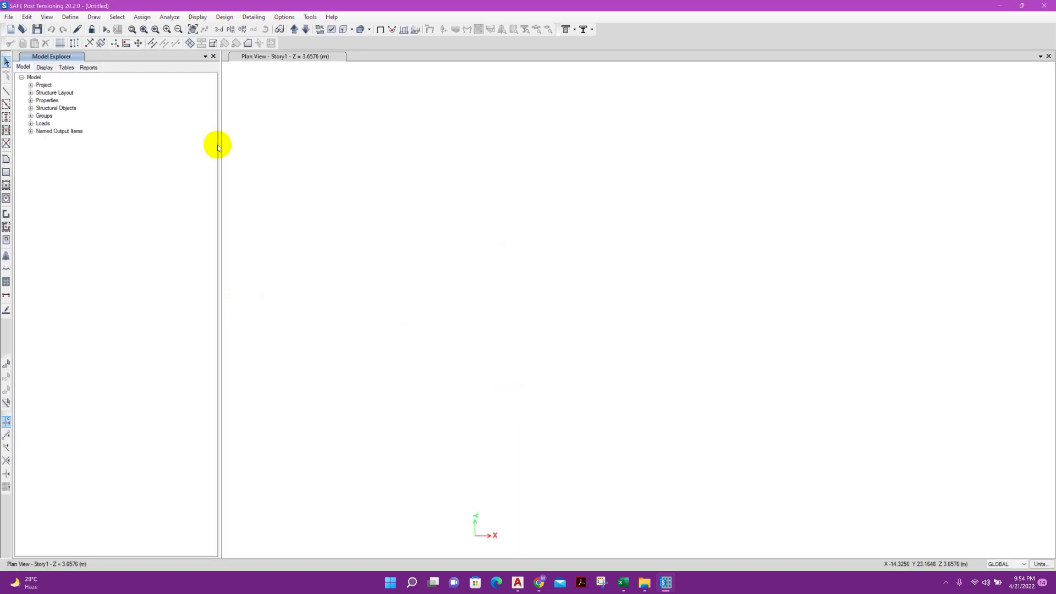
pyautogui.moveTo(219, 139); pyautogui.dragTo(114, 142)
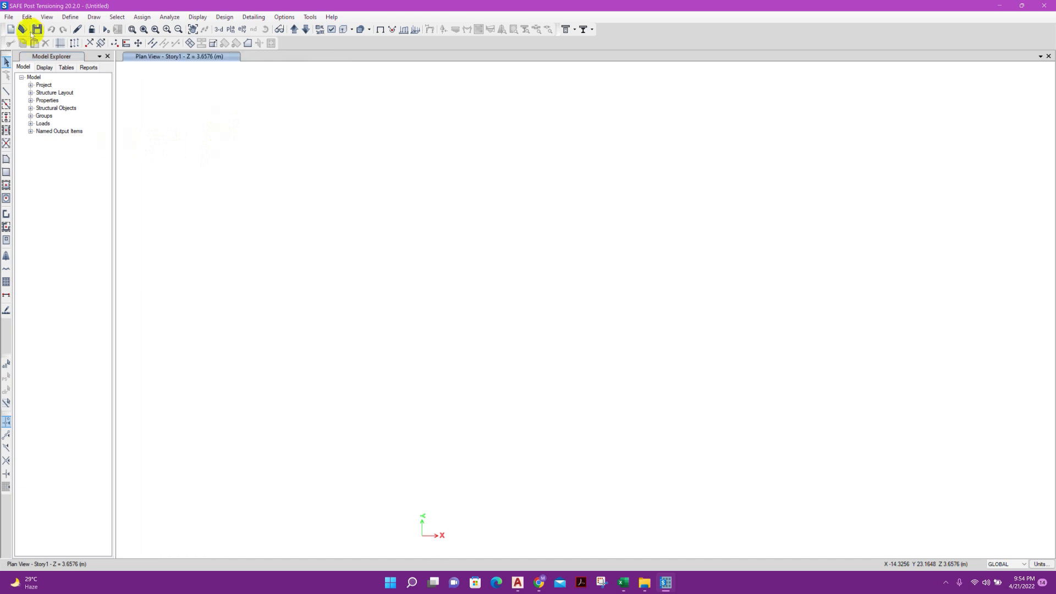
pyautogui.hotkey('ctrl', 's')
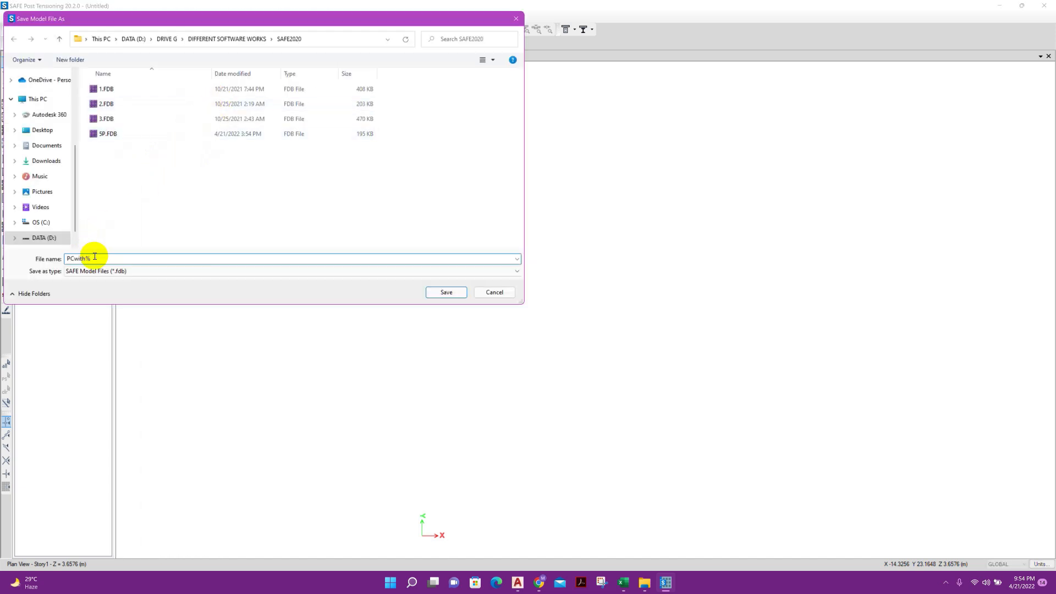
pyautogui.click(446, 294)
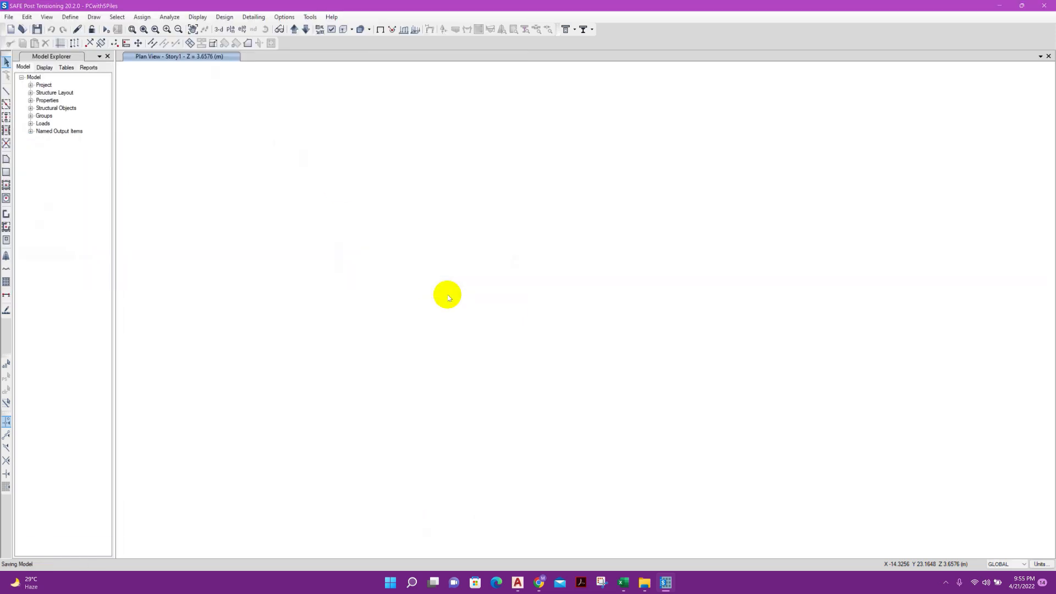
# Switch to AutoCAD and draw a pile circle with a radius of 300 in the empty drawing
pyautogui.click(518, 582)
pyautogui.click(54, 38)
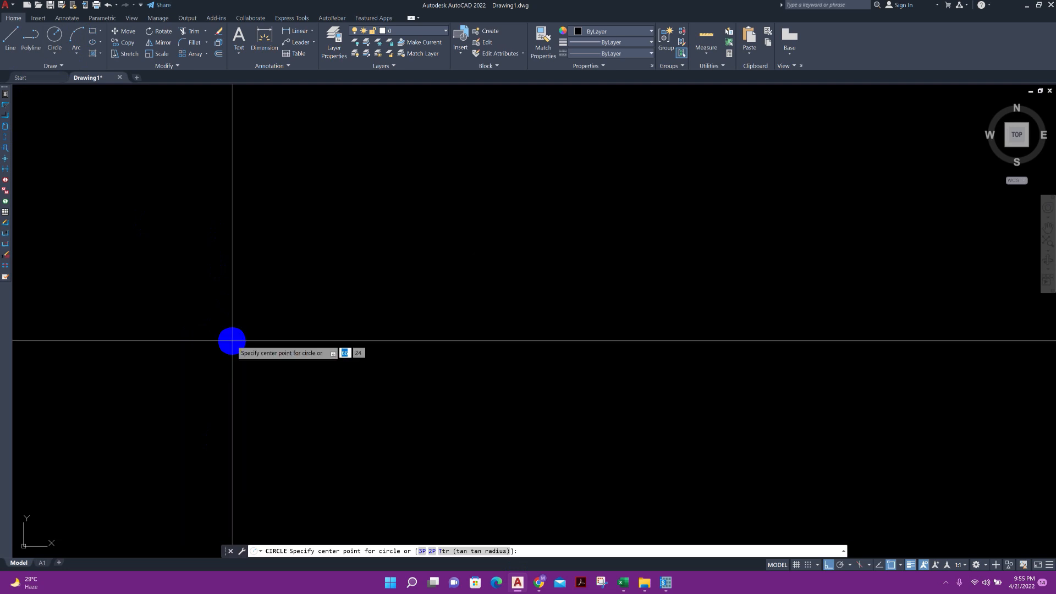
pyautogui.click(203, 390)
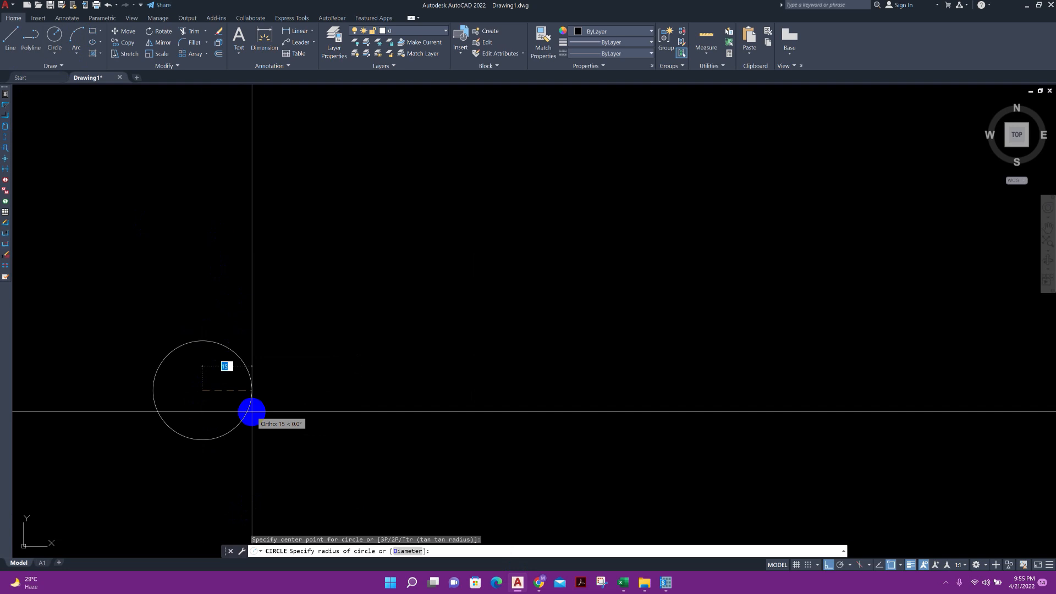
pyautogui.write('300')
pyautogui.press('Return')
# Draw a horizontal line leftward and a vertical line about 1310 long upward from the pile circle's centre
pyautogui.scroll(-10, 248, 240)
pyautogui.moveTo(254, 249); pyautogui.dragTo(260, 262, button='middle')
pyautogui.click(472, 284)
pyautogui.click(355, 266)
pyautogui.scroll(-6, 354, 266)
pyautogui.scroll(3, 486, 309)
pyautogui.write('l')
pyautogui.press('Return')
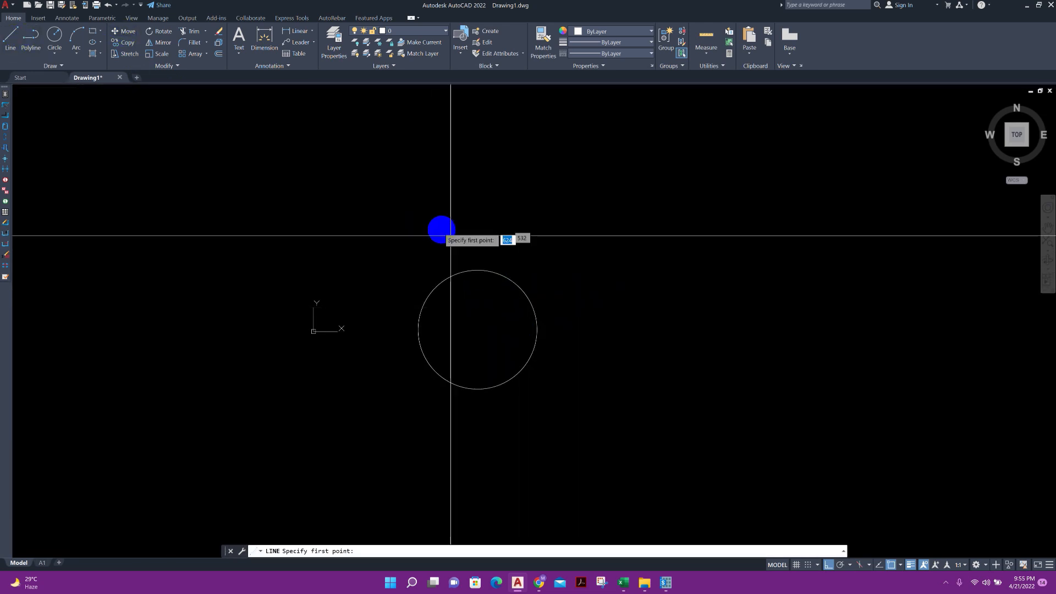
pyautogui.click(477, 330)
pyautogui.scroll(-2, 462, 203)
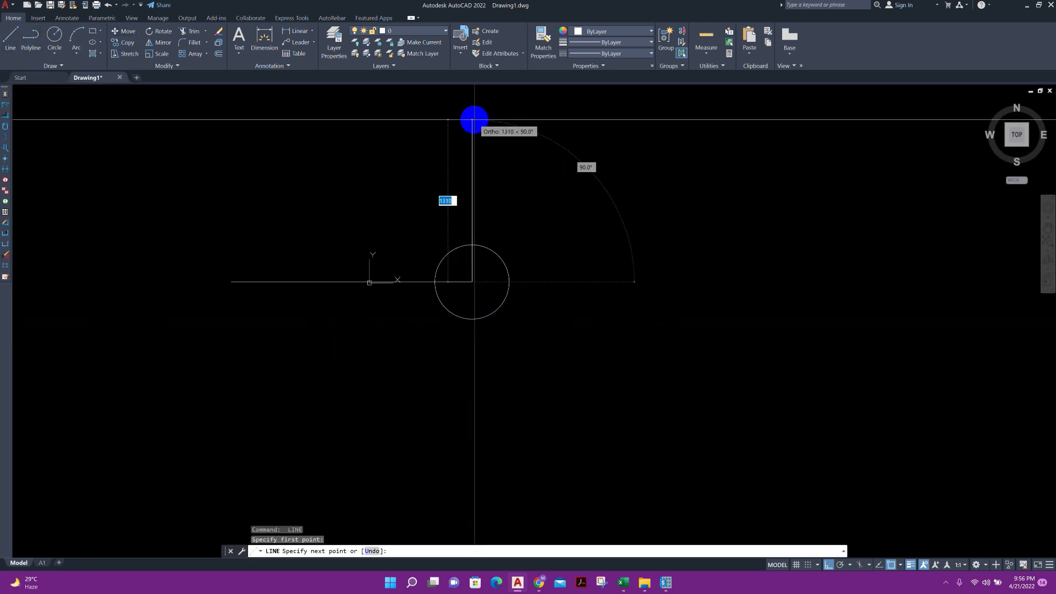
pyautogui.click(474, 119)
pyautogui.press('Escape')
# Draw a horizontal line from the pile circle's centre to the right, well past the circle
pyautogui.scroll(2, 477, 259)
pyautogui.scroll(-2, 460, 273)
pyautogui.scroll(2, 457, 262)
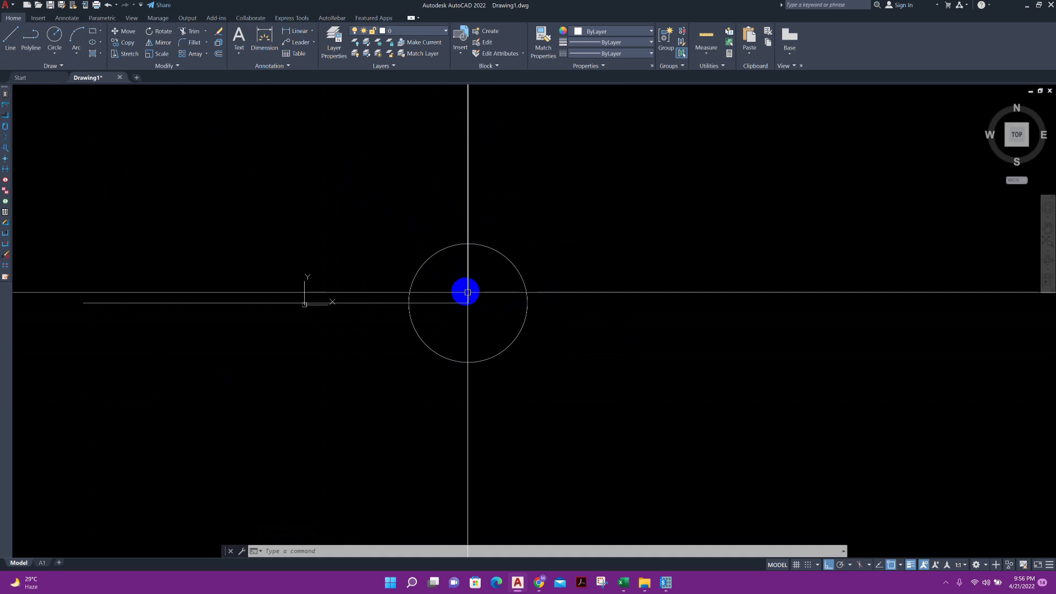
pyautogui.click(11, 37)
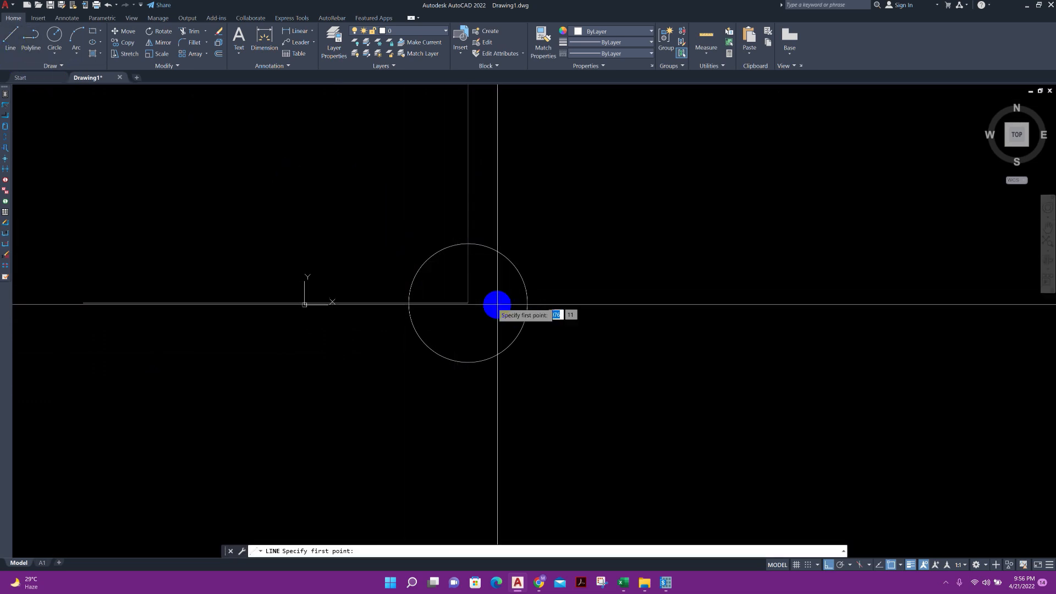
pyautogui.click(468, 303)
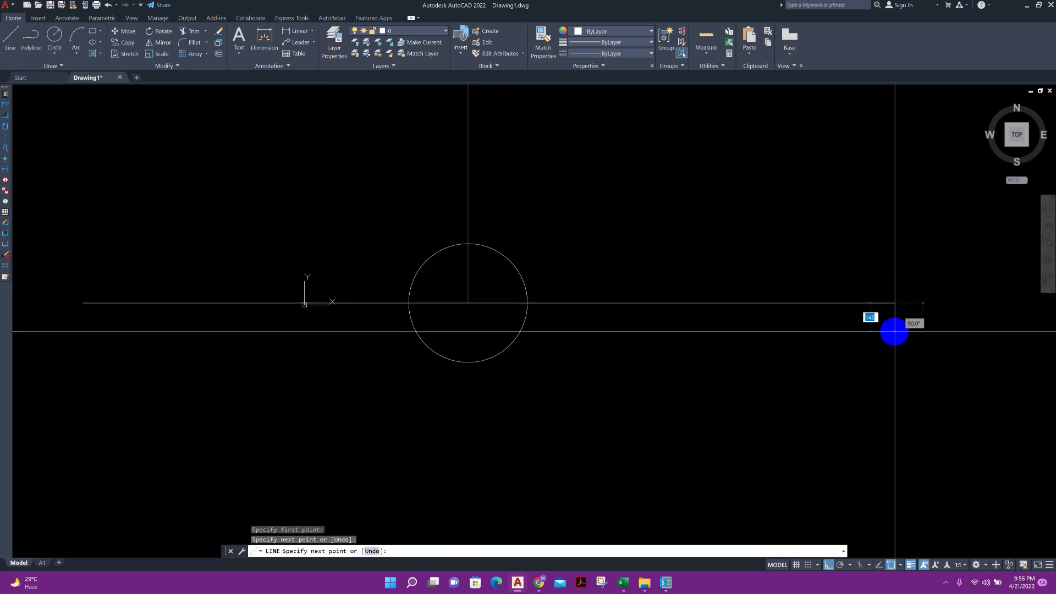
pyautogui.press('Escape')
# With Ortho off, draw a diagonal line at 45° from the pile circle's centre up to the right, ending outside the circle
pyautogui.press('Return')
pyautogui.click(470, 301)
pyautogui.click(828, 565)
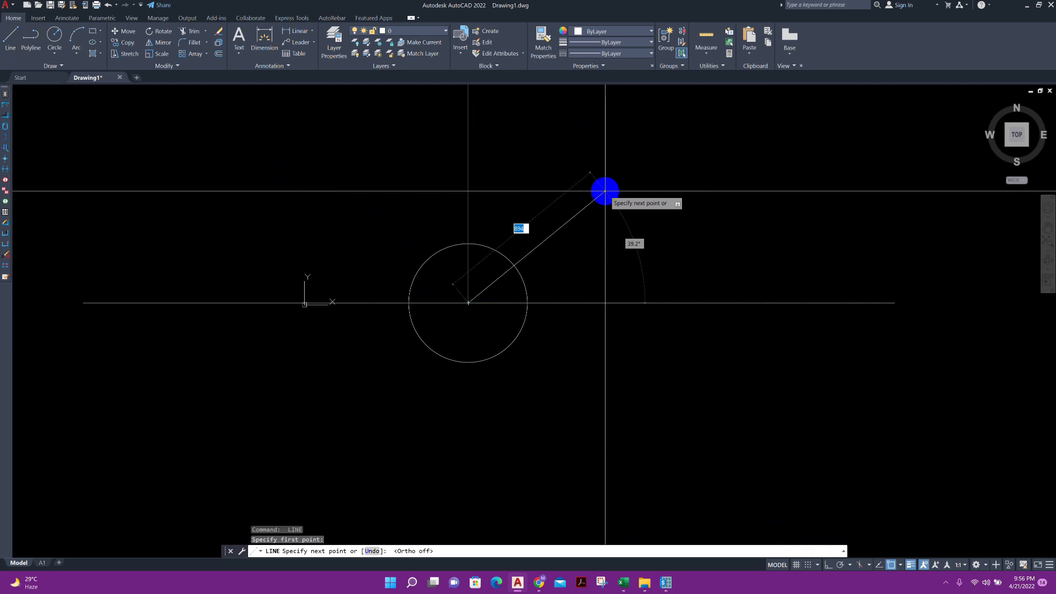
pyautogui.press('Tab')
pyautogui.write('45')
pyautogui.press('Return')
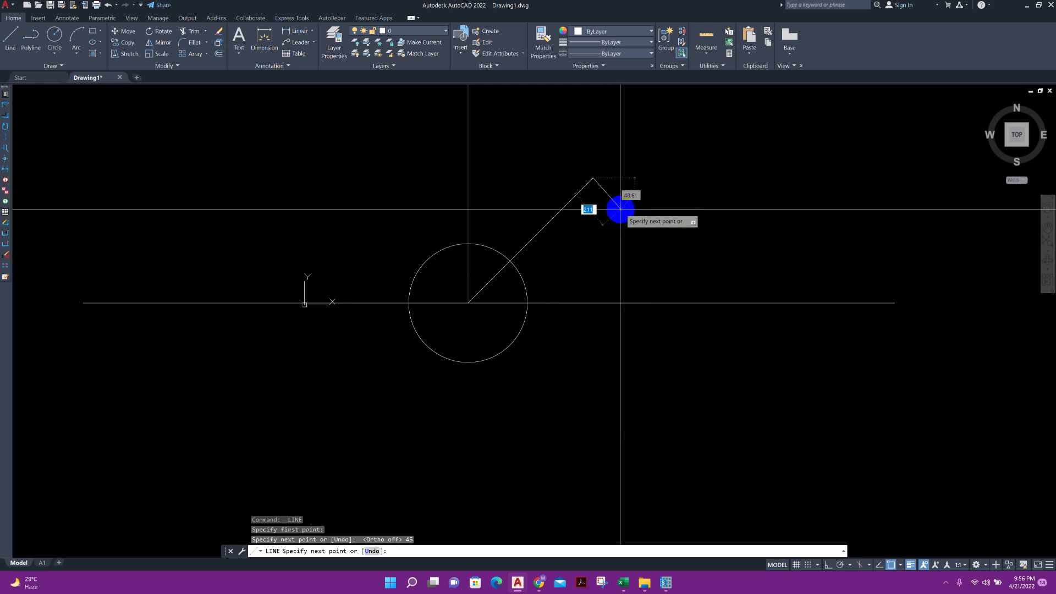
pyautogui.press('Escape')
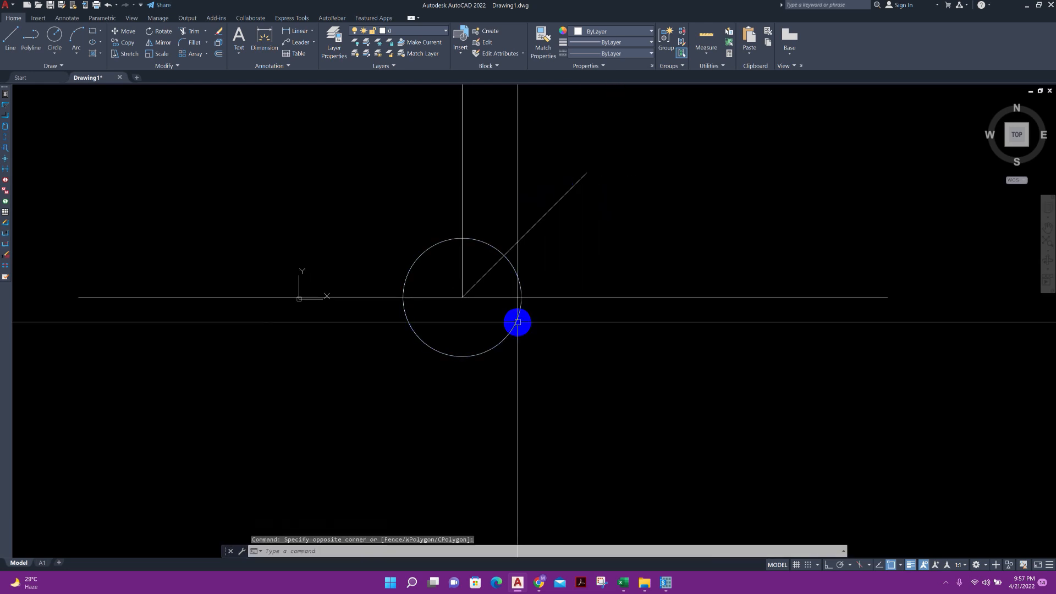
pyautogui.press('Escape')
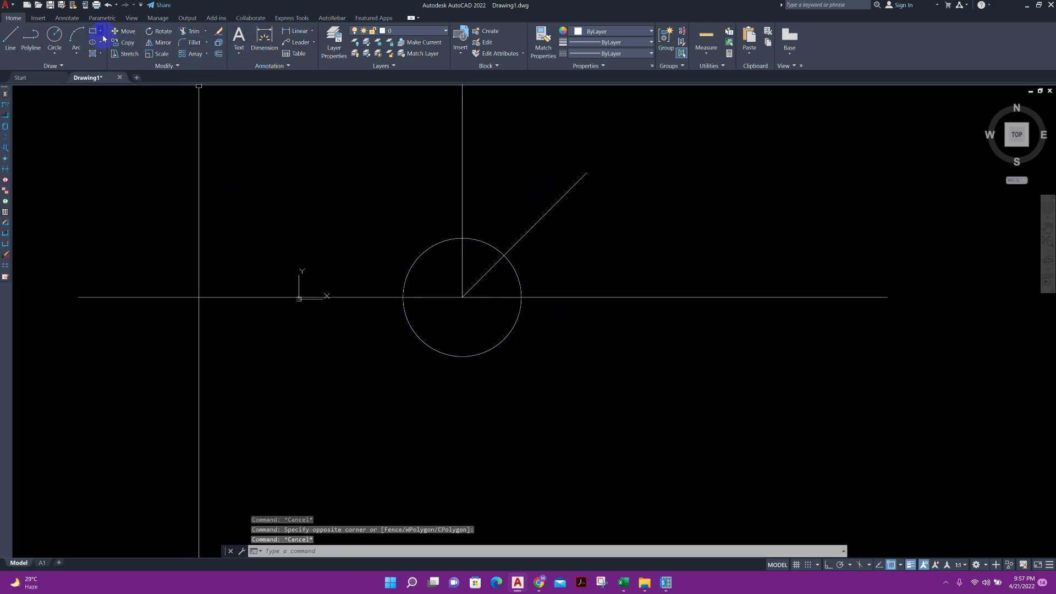
# Draw a concentric circle with a radius of 1800 around the pile circle to mark the pile spacing
pyautogui.click(54, 35)
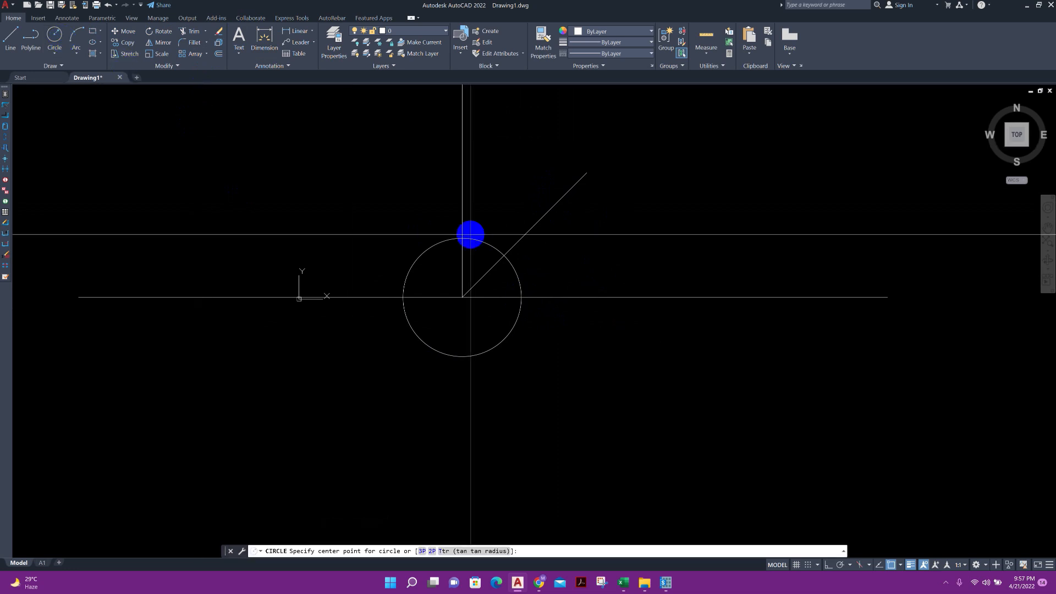
pyautogui.click(463, 297)
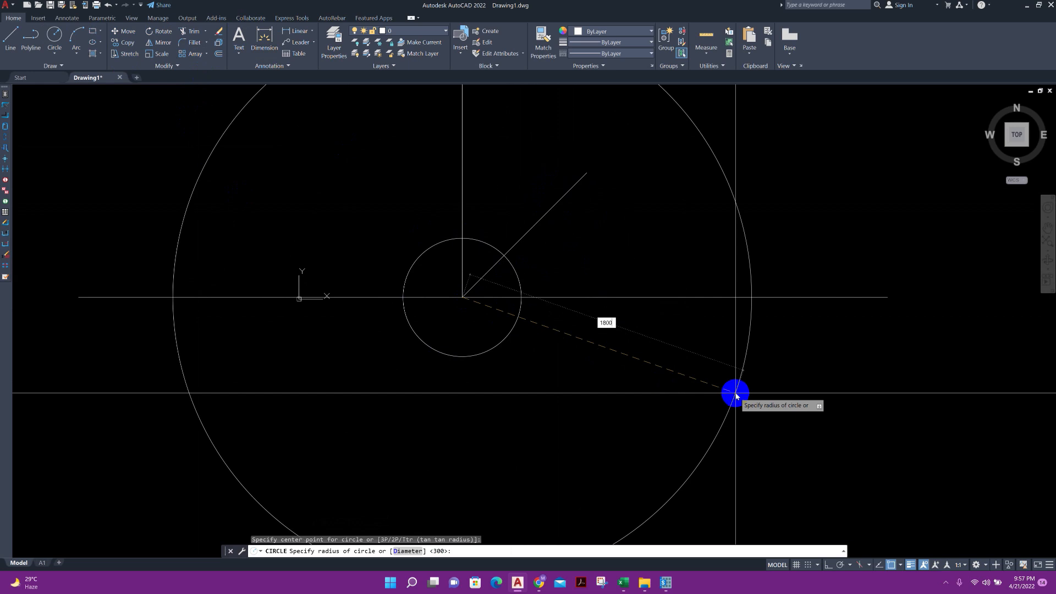
pyautogui.write('1800')
pyautogui.press('Return')
pyautogui.scroll(-3, 736, 393)
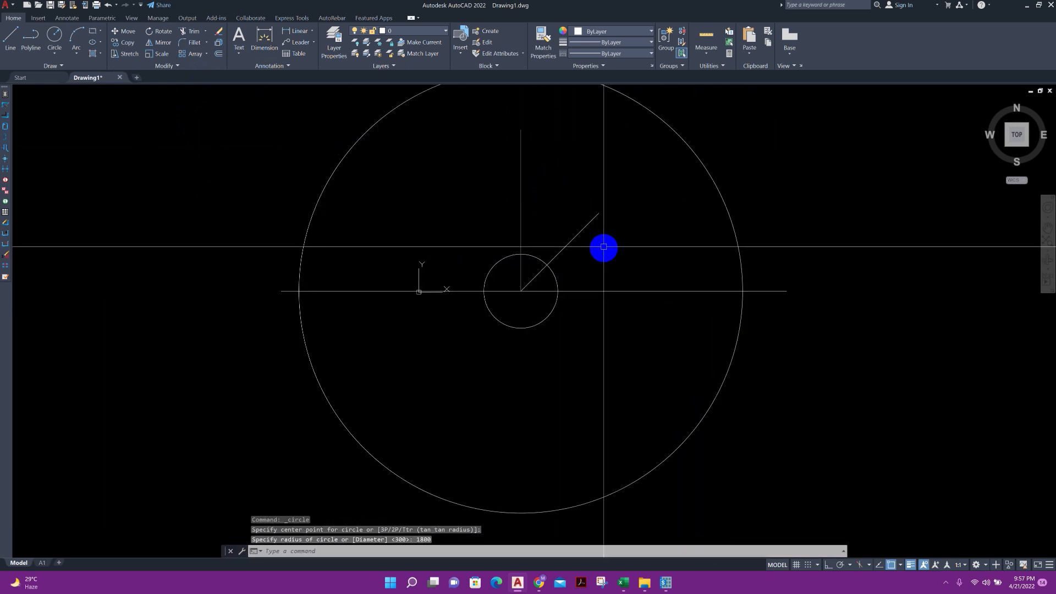
# Extend the 45° diagonal line to the 1800-radius circle
pyautogui.write('ex')
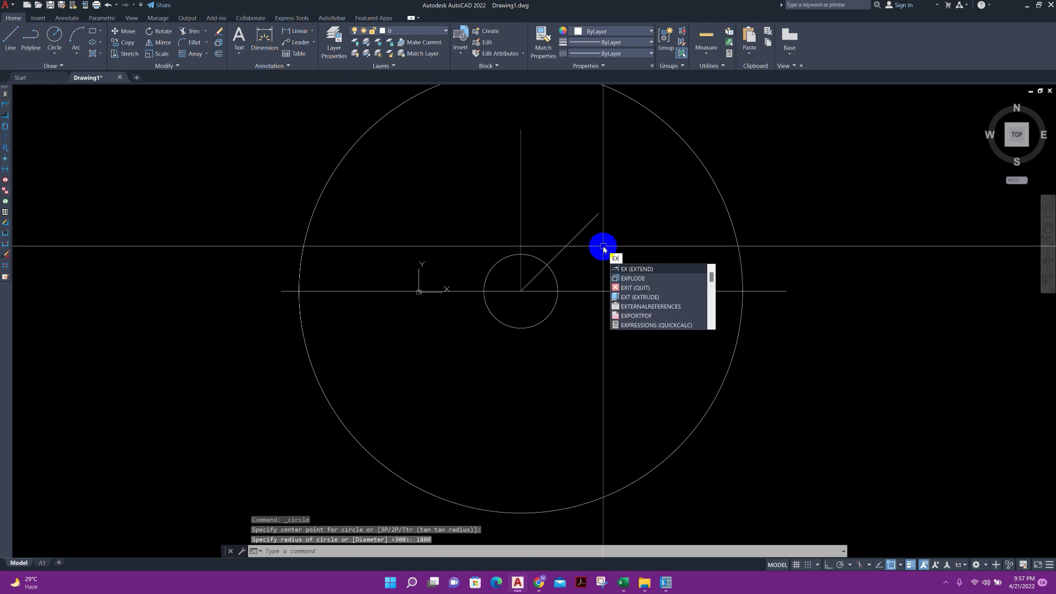
pyautogui.press('Return')
pyautogui.press('Return')
pyautogui.click(589, 222)
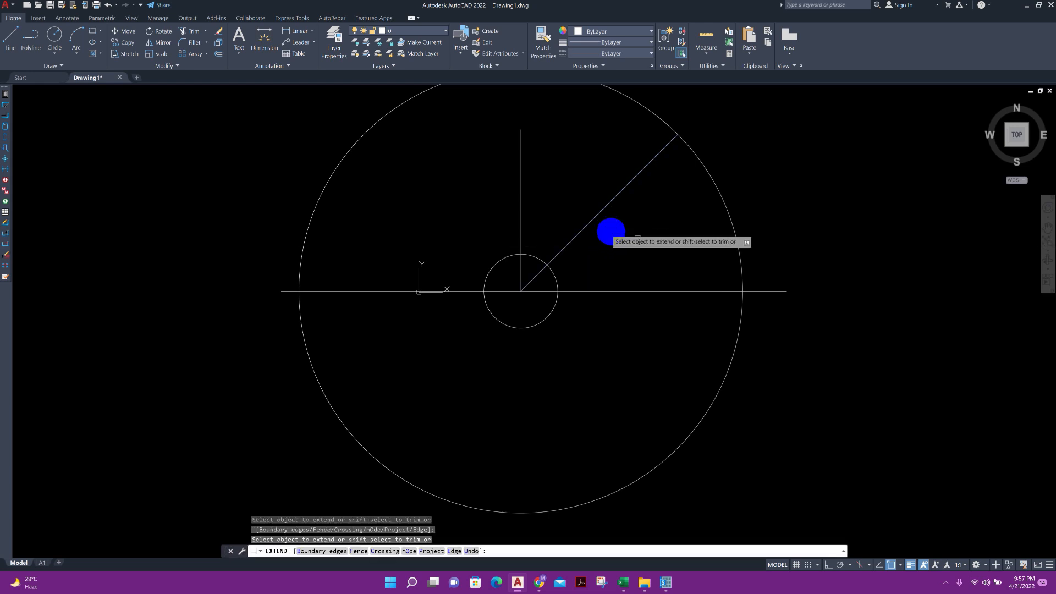
pyautogui.scroll(-2, 641, 237)
pyautogui.press('Escape')
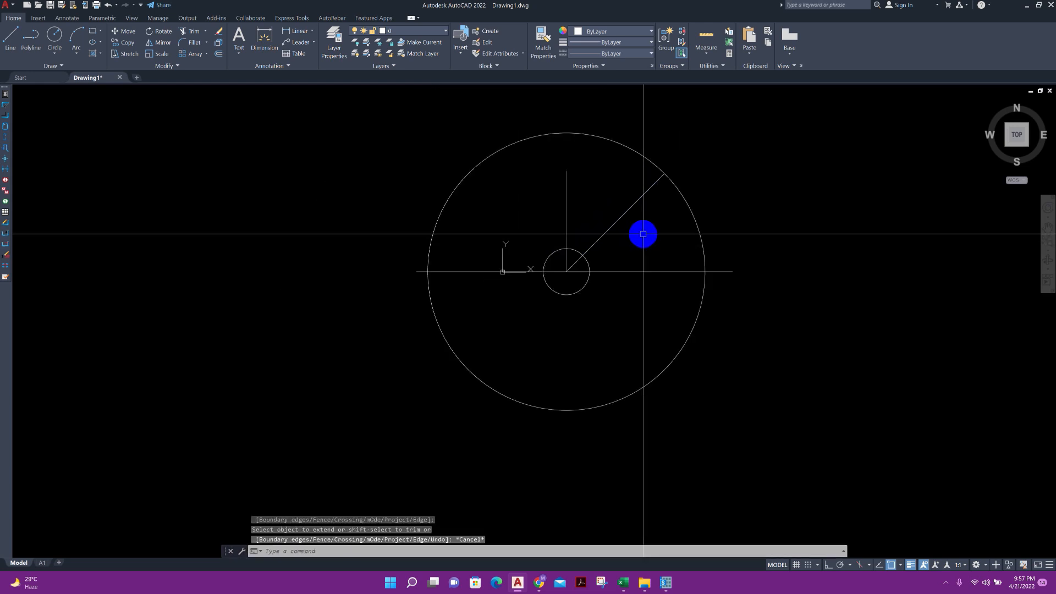
# Copy the pile circle from its centre to the diagonal line's outer end on the 1800-radius circle
pyautogui.click(588, 263)
pyautogui.click(116, 43)
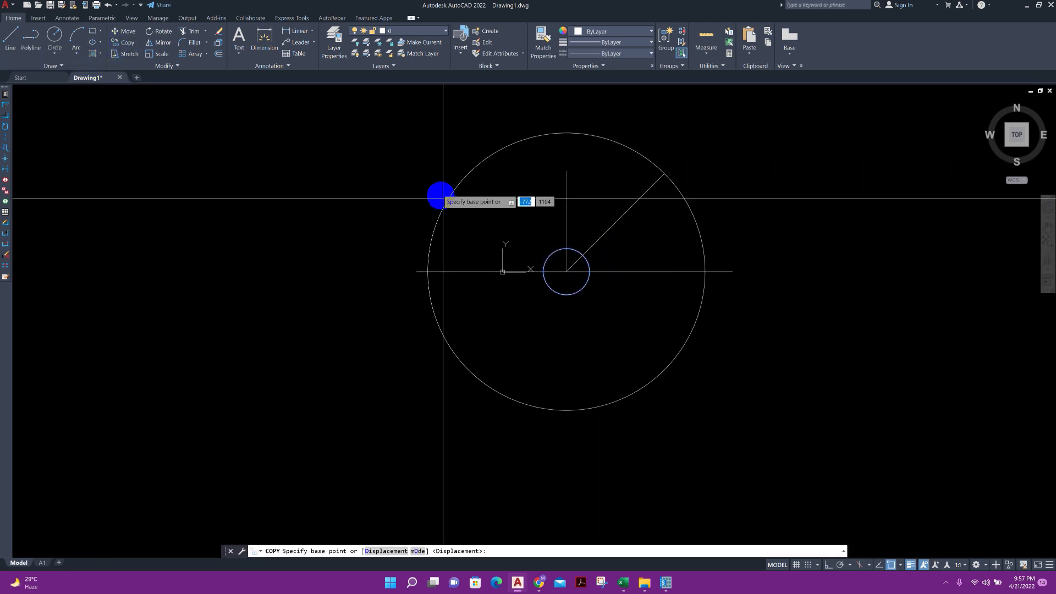
pyautogui.click(566, 271)
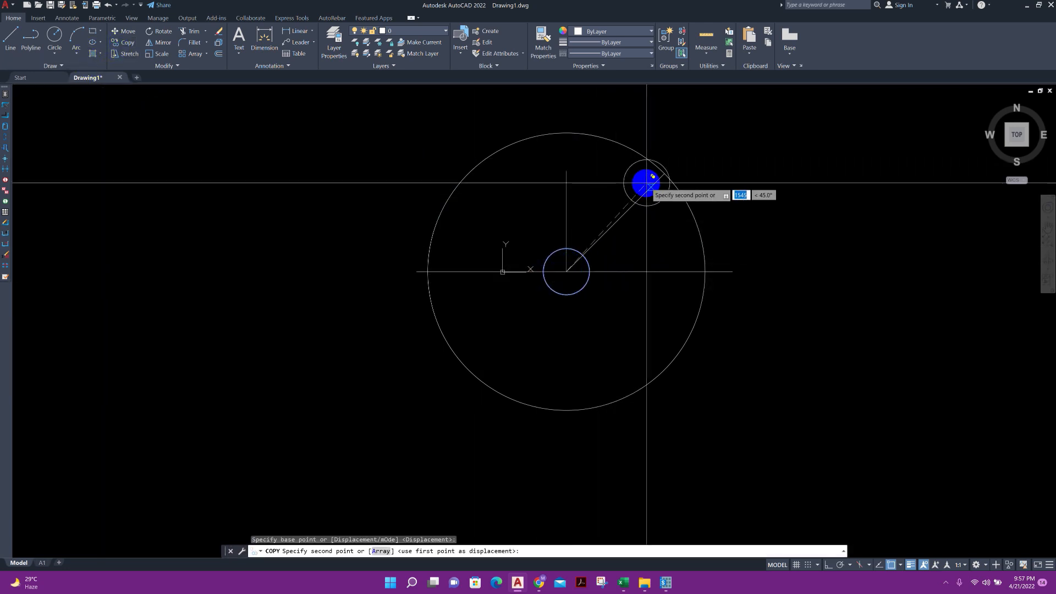
pyautogui.click(663, 174)
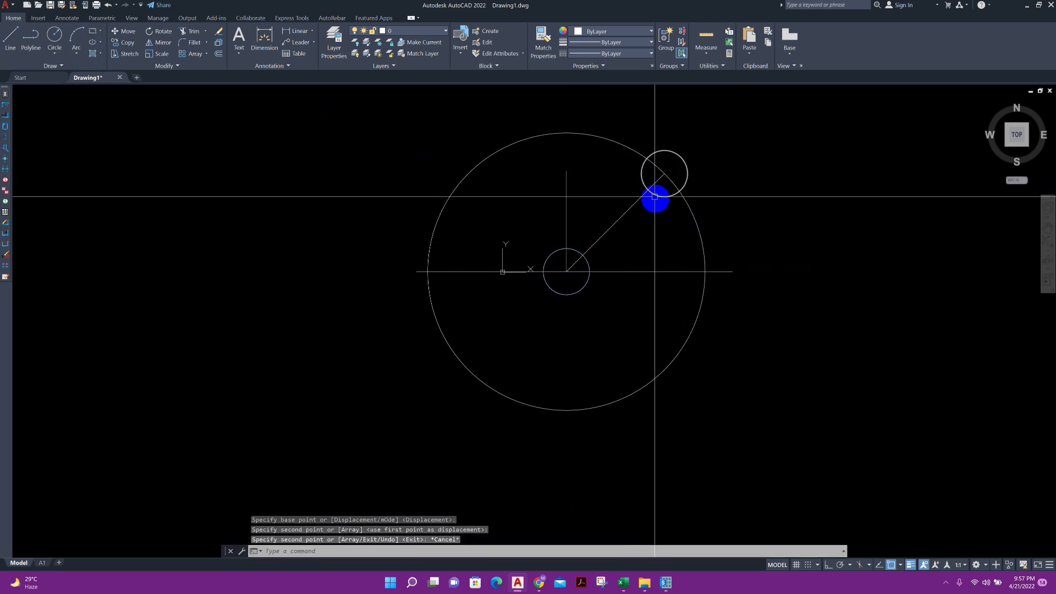
pyautogui.press('Escape')
# With Ortho on, mirror the upper-right pile about the horizontal axis through the central pile's centre, keeping the source object
pyautogui.click(641, 174)
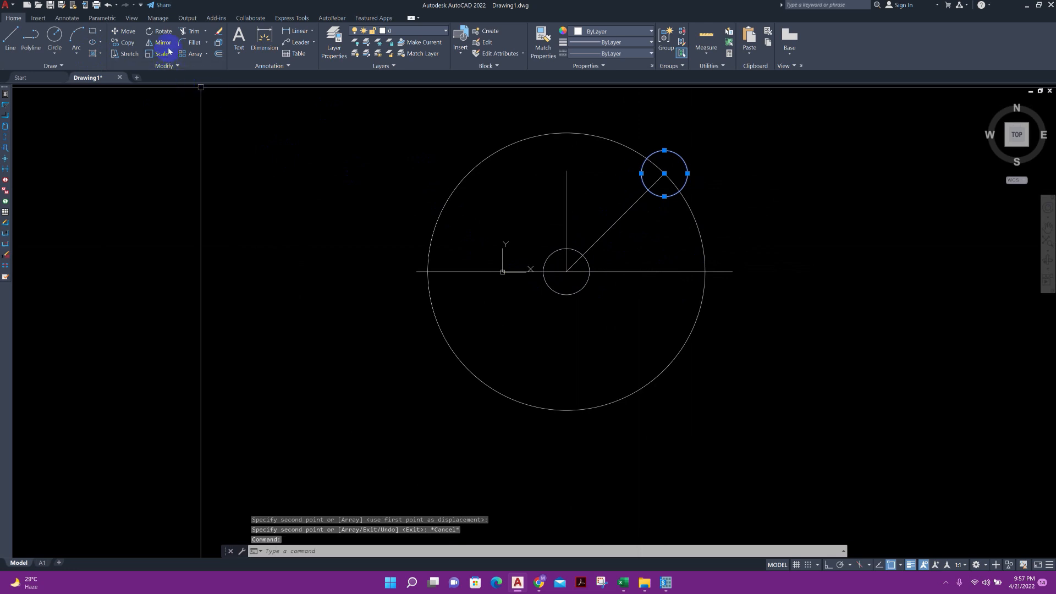
pyautogui.click(166, 44)
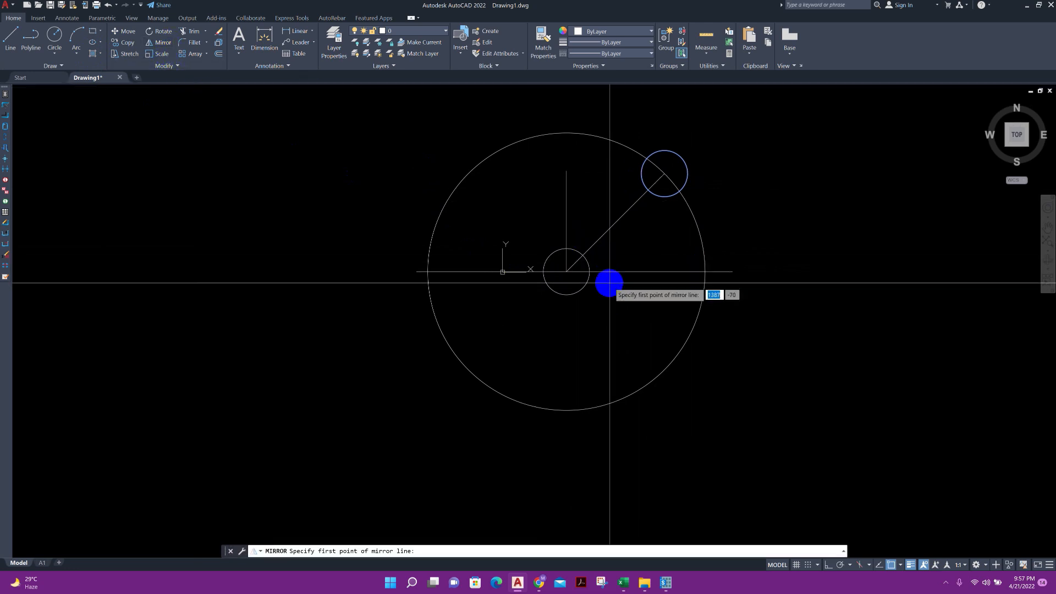
pyautogui.click(567, 272)
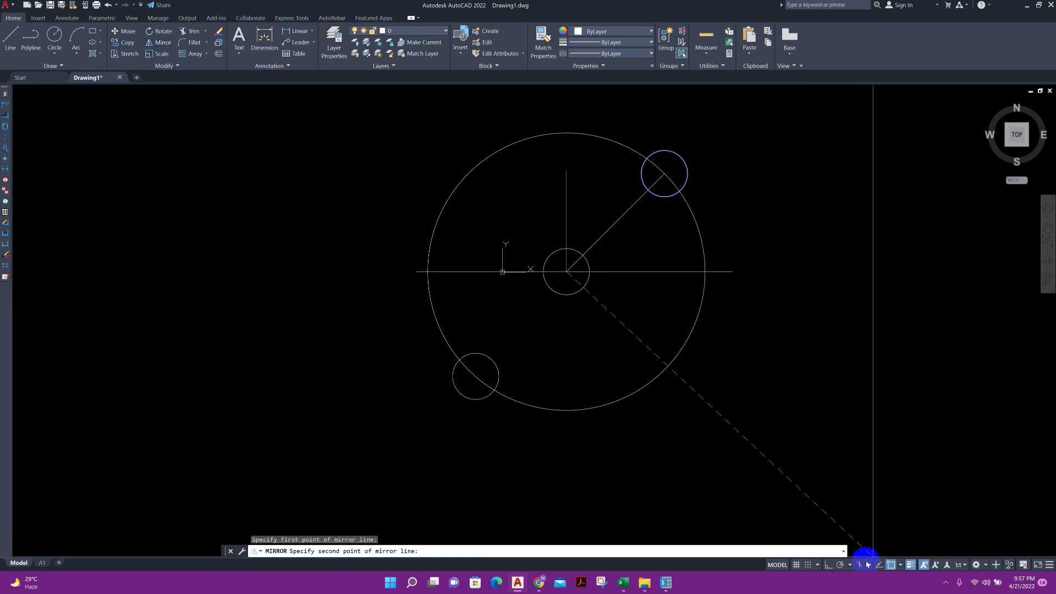
pyautogui.click(830, 565)
pyautogui.click(828, 297)
pyautogui.click(845, 335)
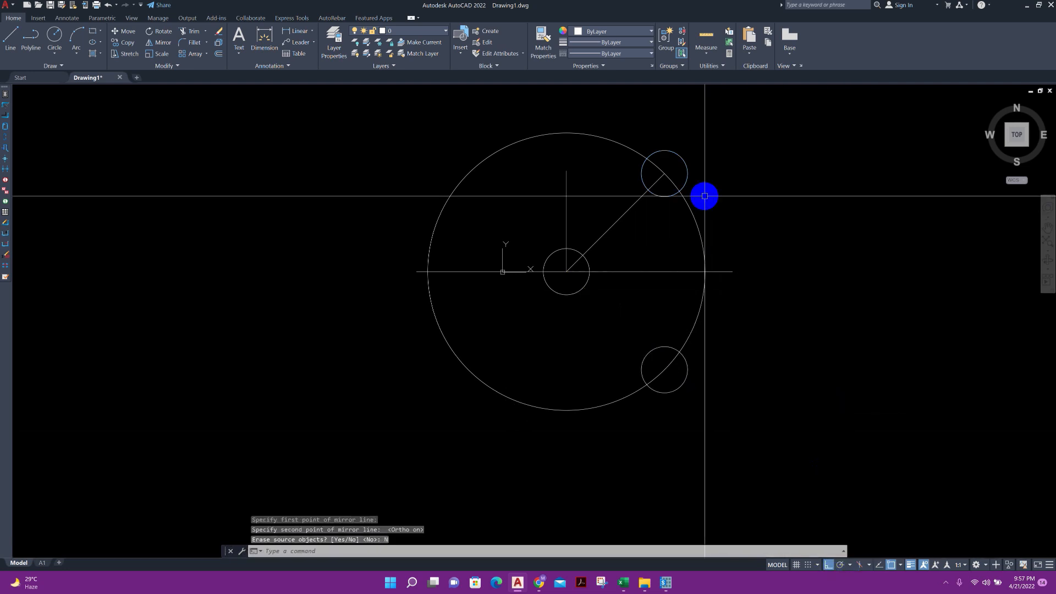
# Mirror the two right-hand piles about the vertical axis through the central pile, keeping the source objects
pyautogui.click(686, 172)
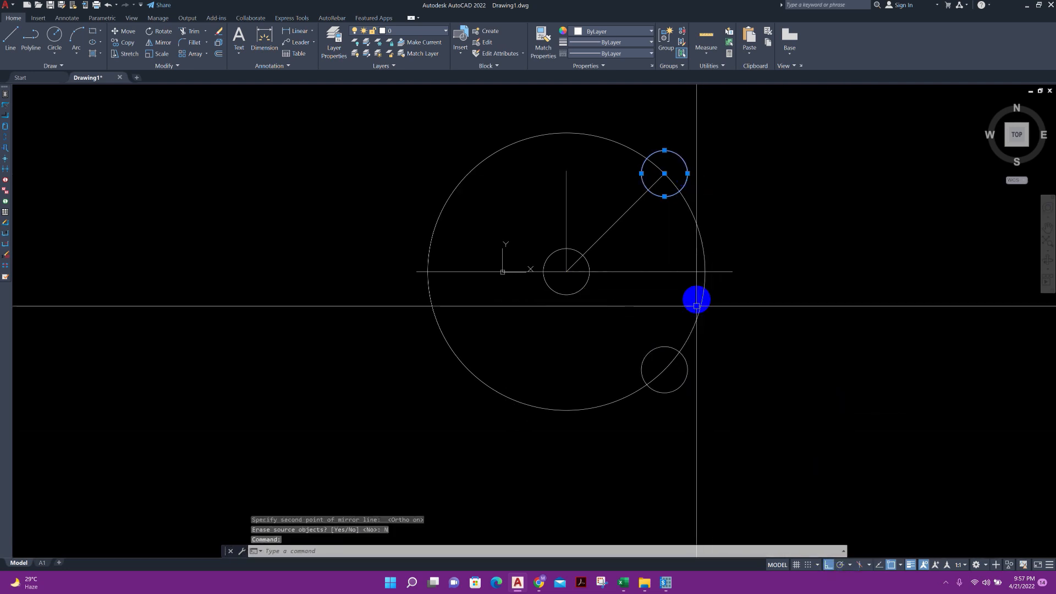
pyautogui.click(648, 353)
pyautogui.click(154, 43)
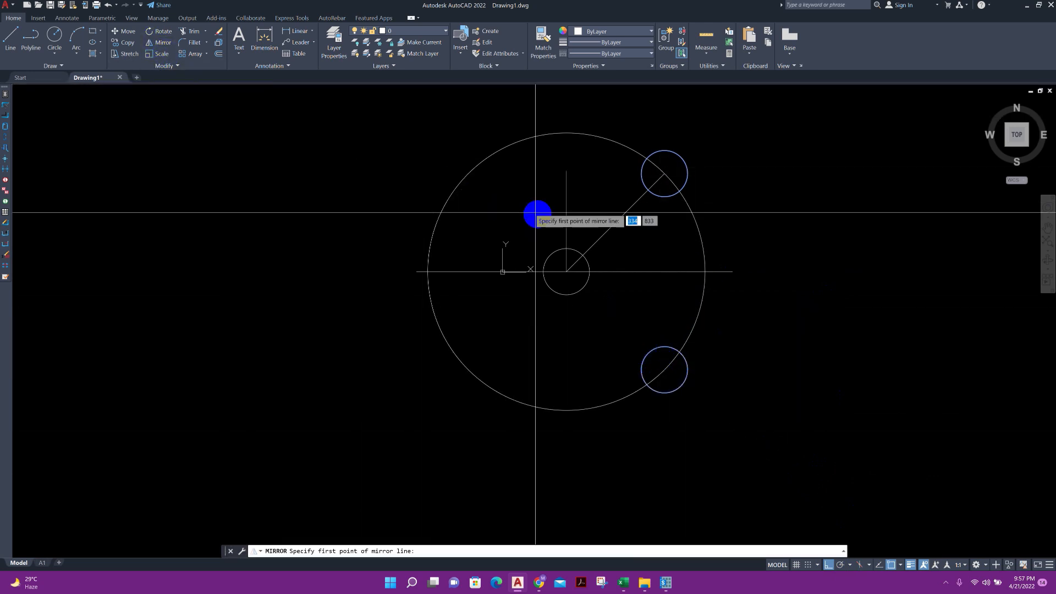
pyautogui.click(564, 212)
pyautogui.click(565, 428)
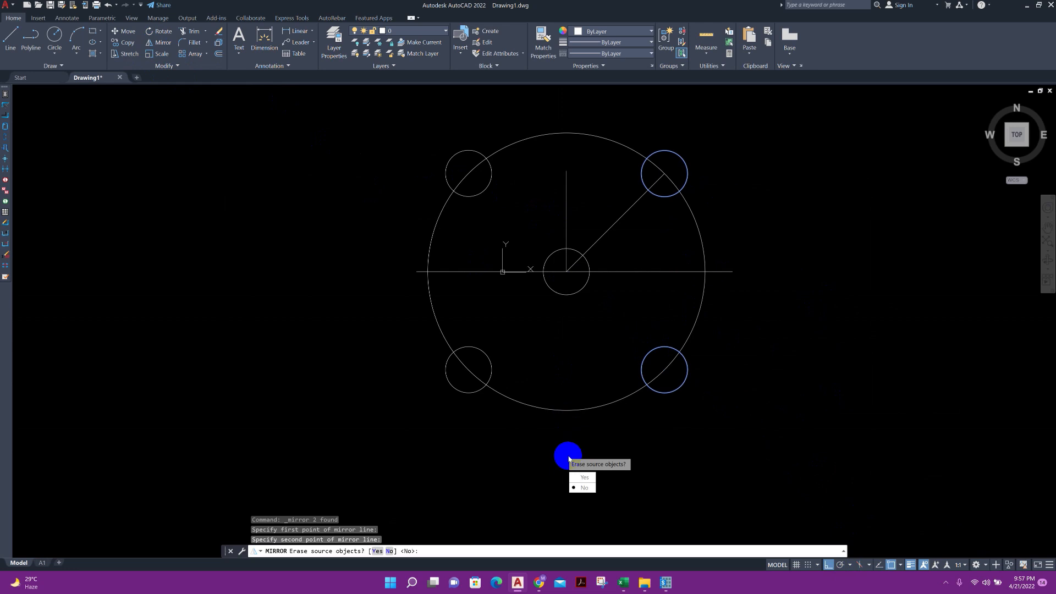
pyautogui.click(584, 487)
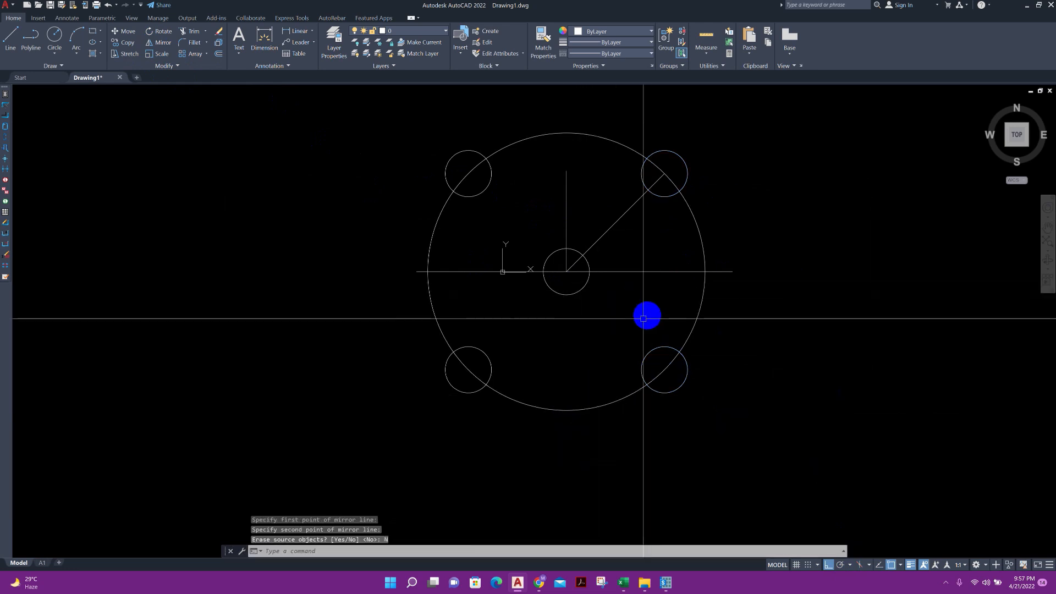
# Delete the 1800-radius construction circle and the diagonal, vertical and horizontal guide lines, leaving only the five pile circles
pyautogui.click(593, 407)
pyautogui.press('Delete')
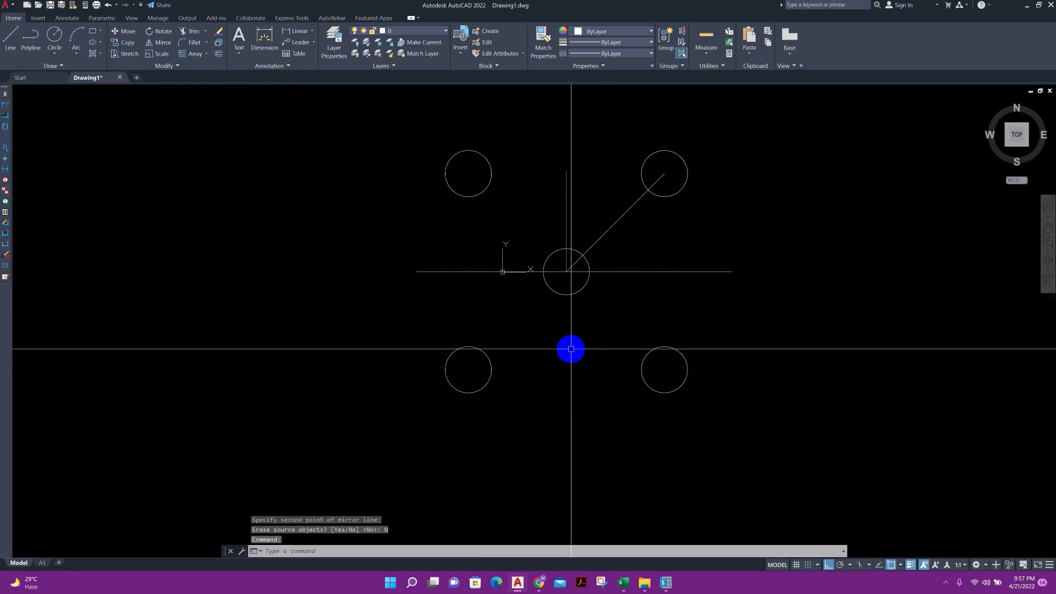
pyautogui.click(642, 306)
pyautogui.click(607, 206)
pyautogui.press('Delete')
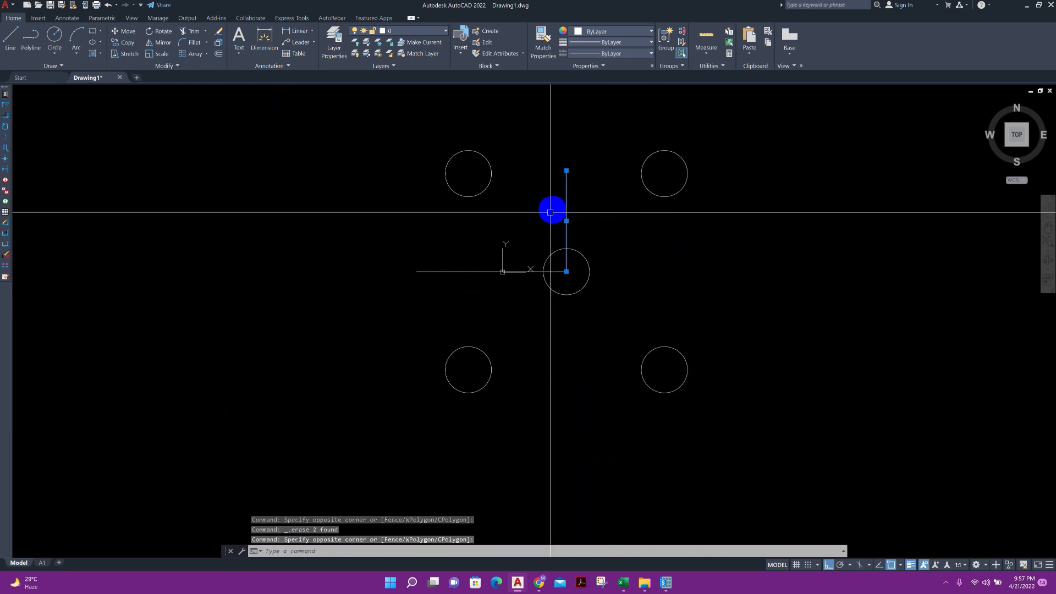
pyautogui.click(480, 280)
pyautogui.click(466, 240)
pyautogui.press('Delete')
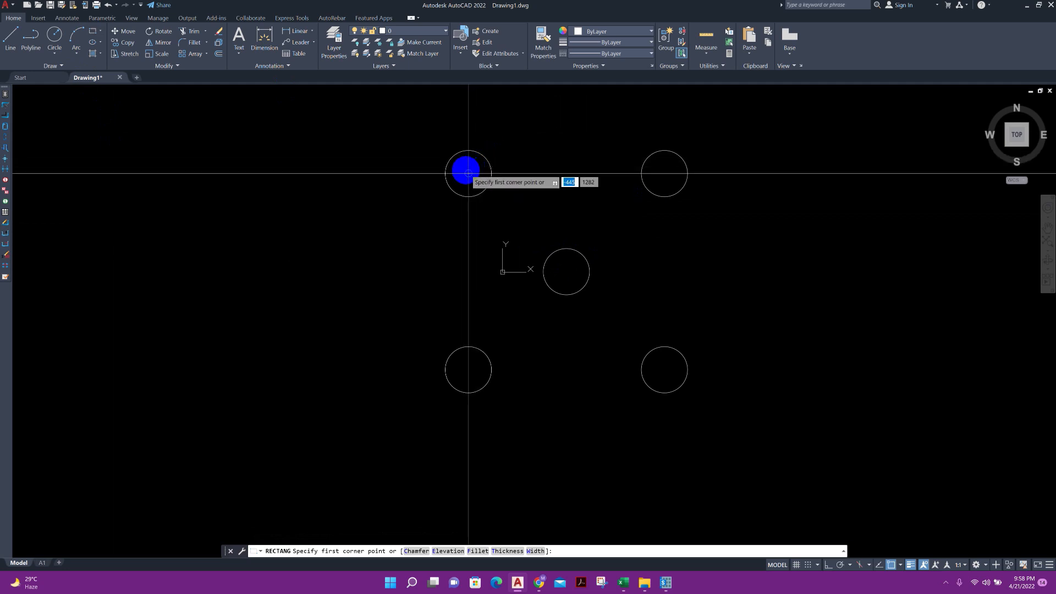
# Draw a rectangle from the upper-left pile's centre to the lower-right pile's centre
pyautogui.click(468, 173)
pyautogui.click(664, 370)
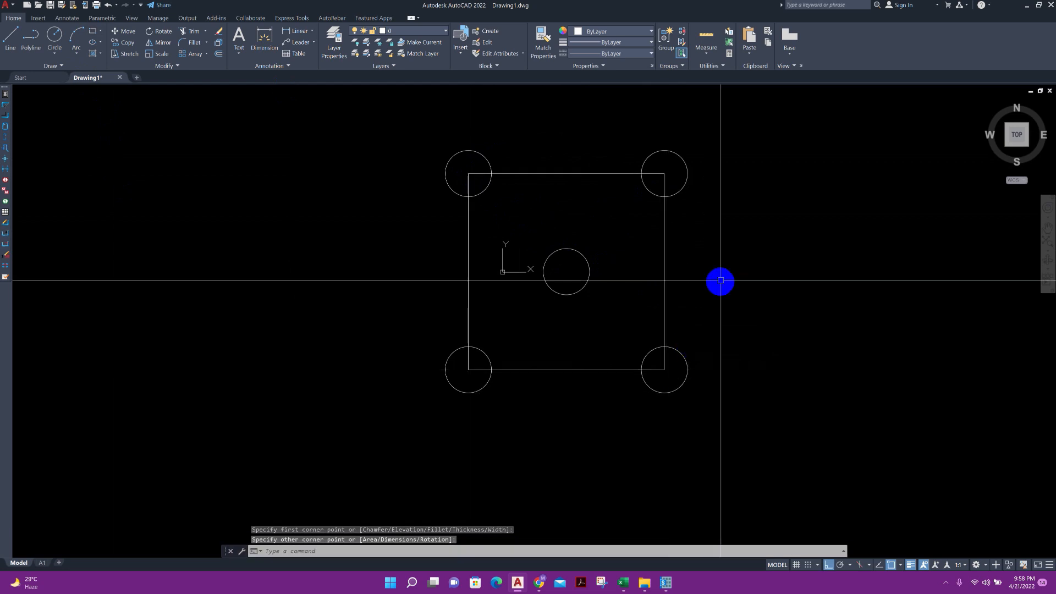
pyautogui.press('Escape')
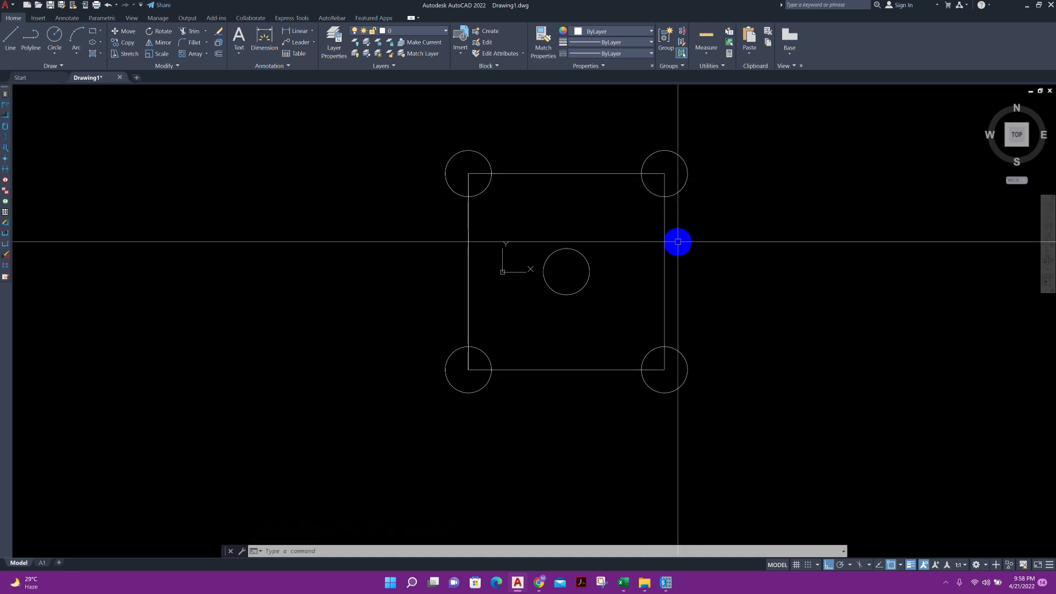
# Offset the rectangle through the pile centres outward by 900 to form the pile cap outline
pyautogui.press('Return')
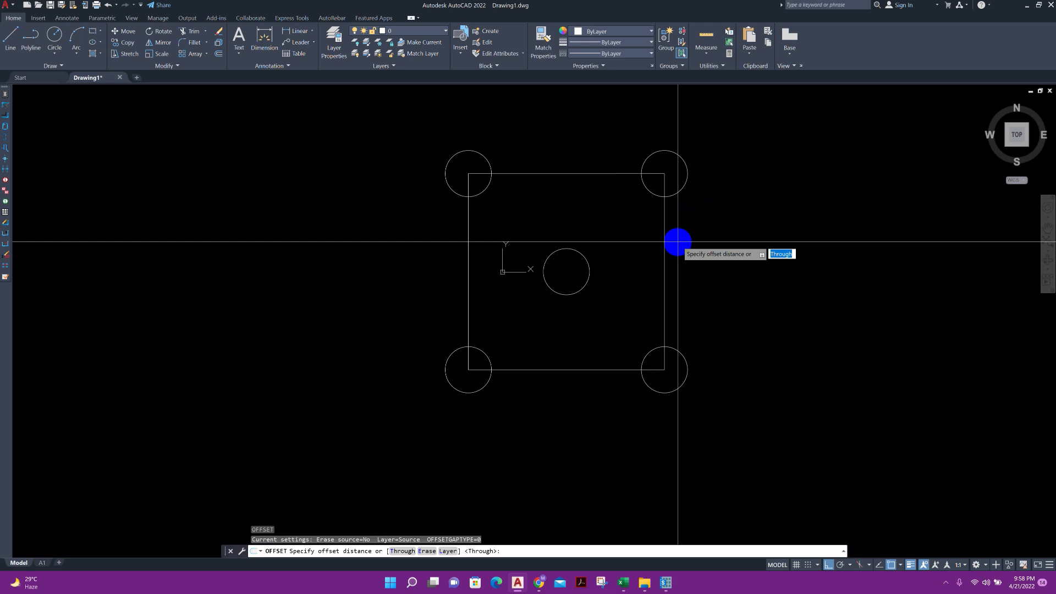
pyautogui.press('Return')
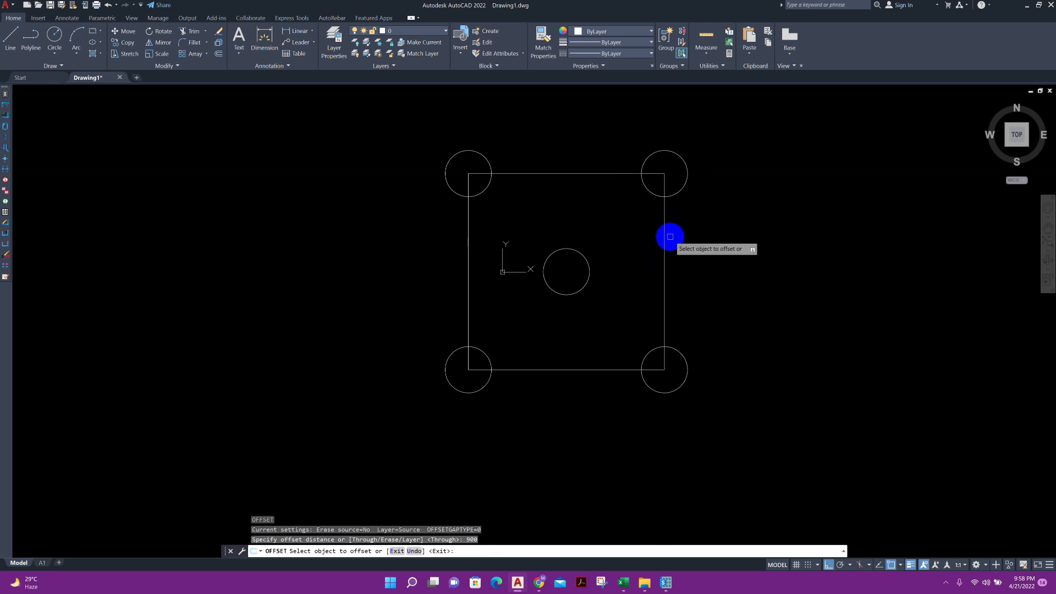
pyautogui.click(664, 239)
pyautogui.click(770, 239)
pyautogui.press('Escape')
# Delete the inner rectangle that passes through the corner pile centres
pyautogui.click(691, 271)
pyautogui.click(665, 269)
pyautogui.click(663, 263)
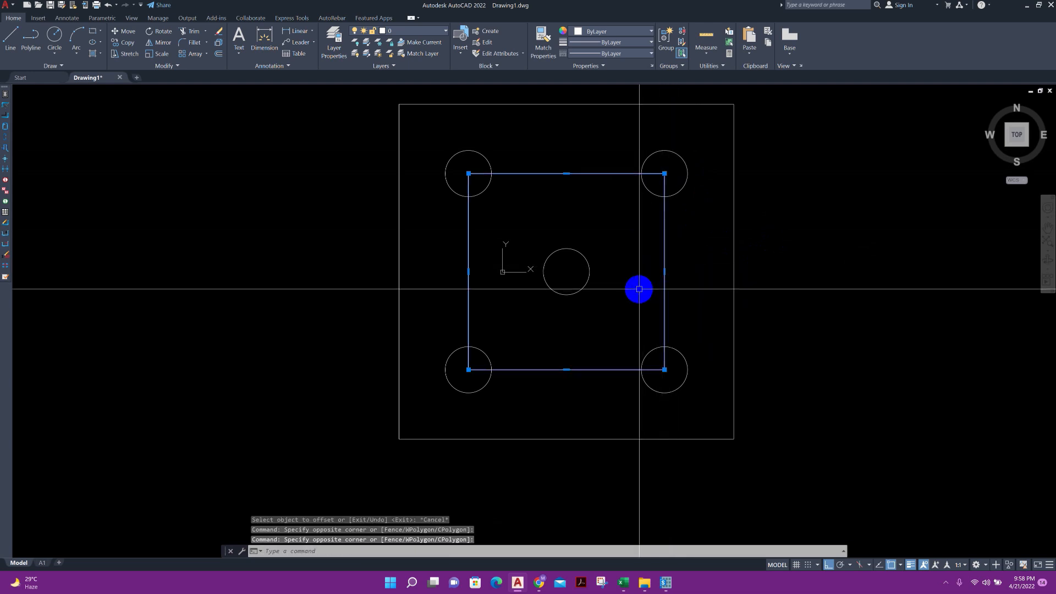
pyautogui.press('Delete')
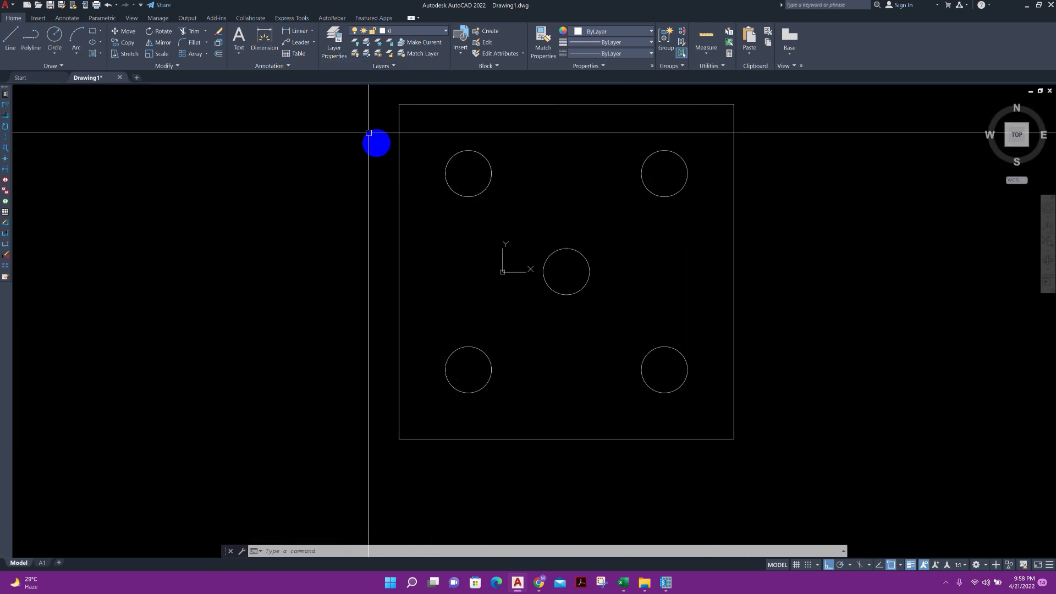
# Create a new layer named PC and set its colour to red
pyautogui.click(334, 48)
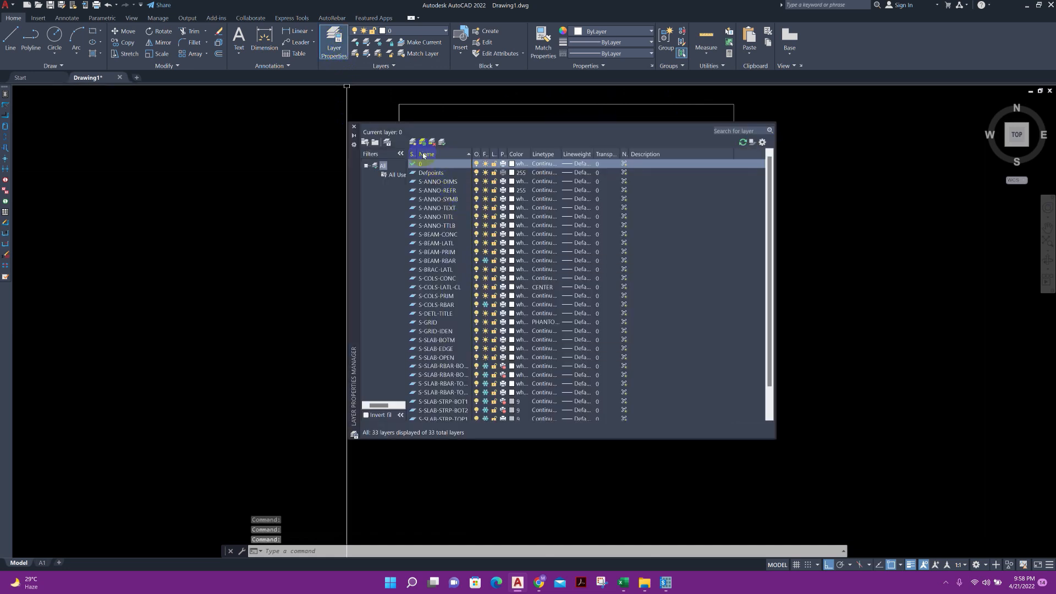
pyautogui.hotkey('alt', 'n')
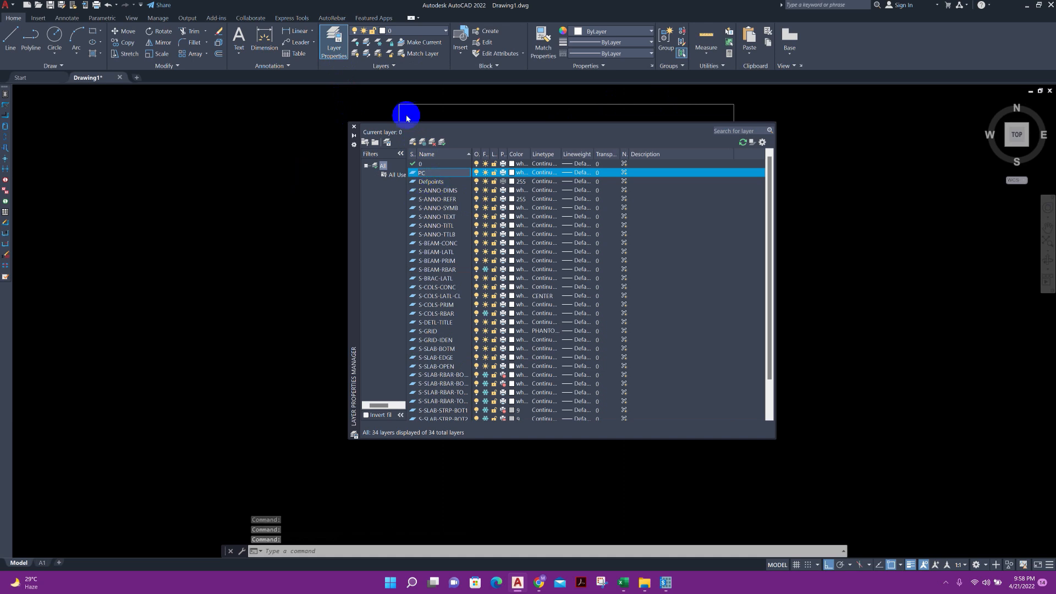
pyautogui.click(516, 173)
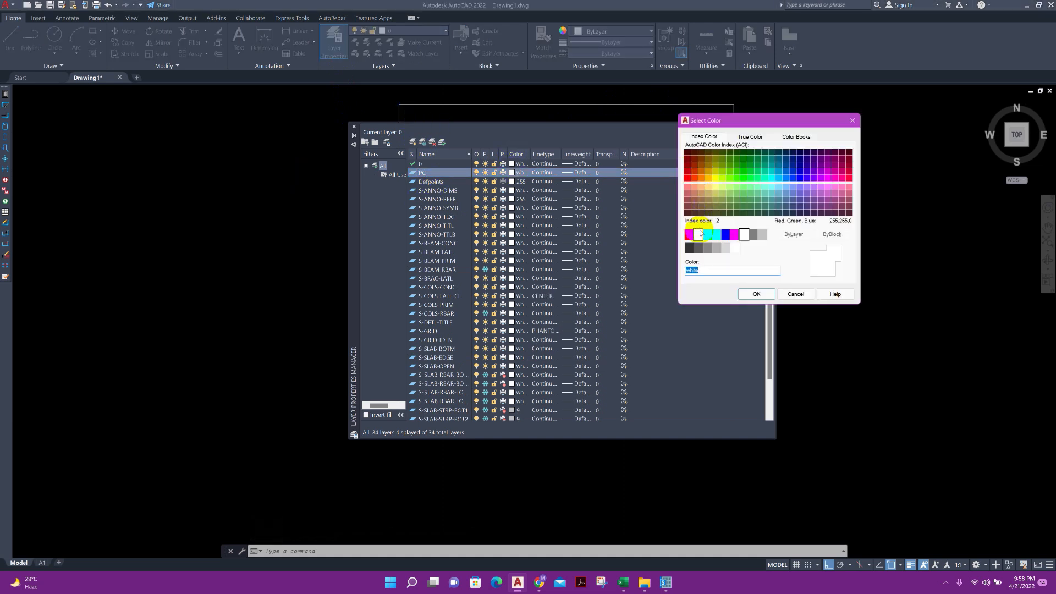
pyautogui.click(748, 293)
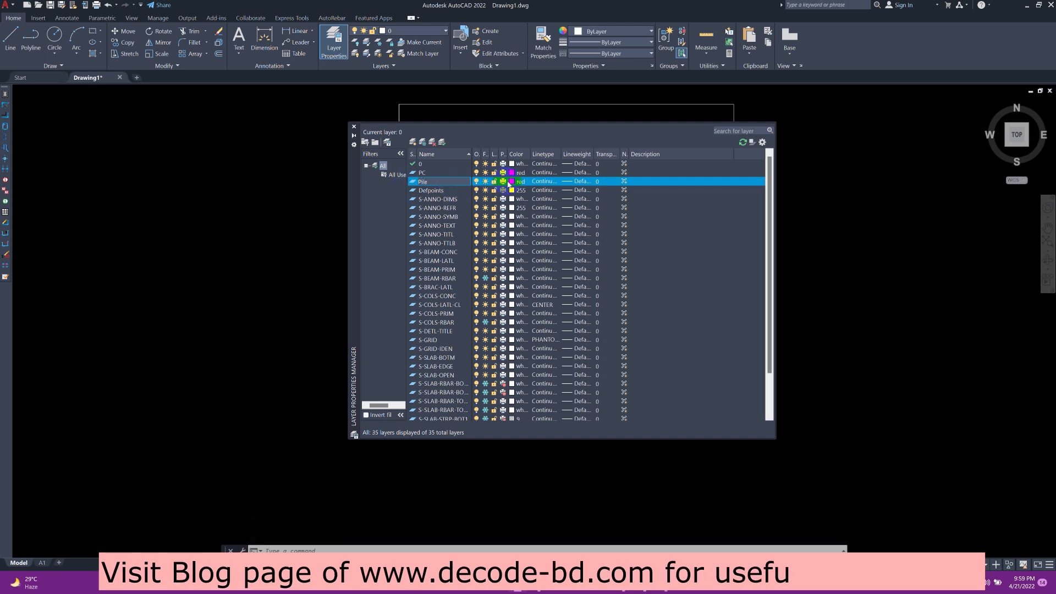
# Add a layer named Pile and set its colour to green
pyautogui.click(513, 183)
pyautogui.click(710, 232)
pyautogui.click(757, 293)
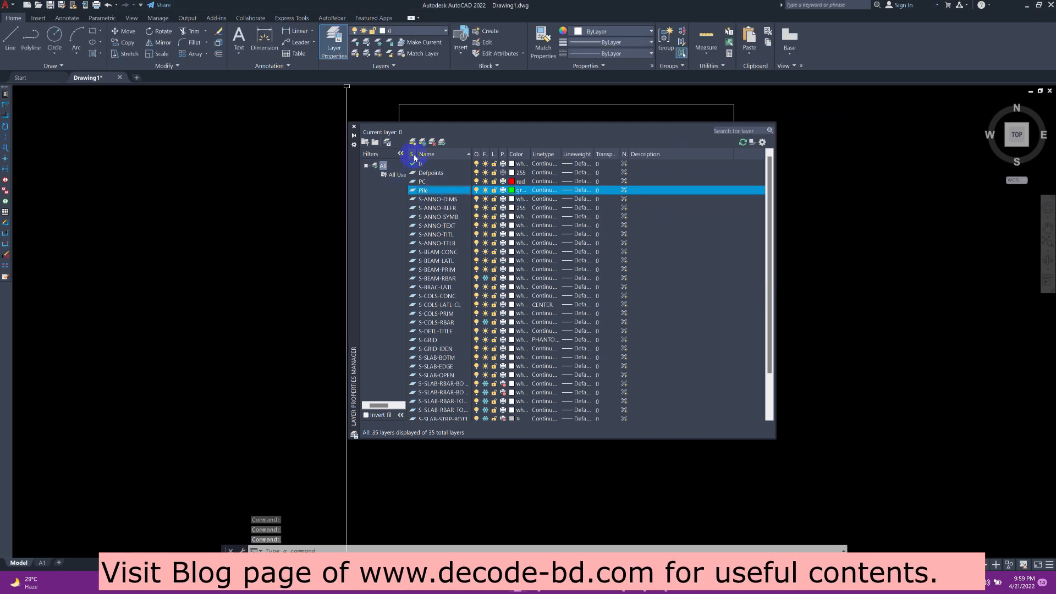
# Add a layer named Column and set its colour to index 40
pyautogui.click(412, 142)
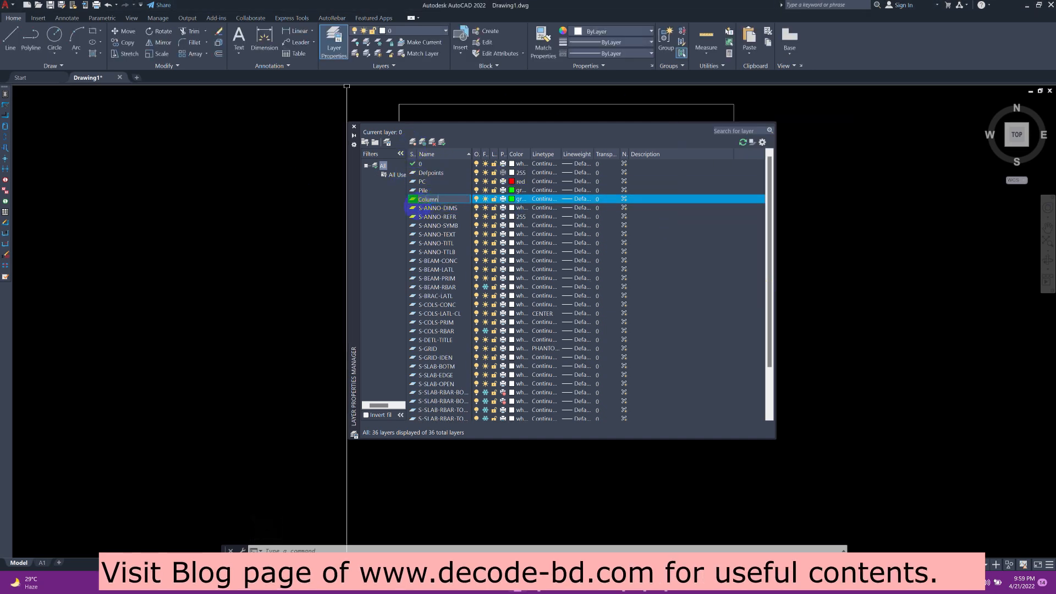
pyautogui.click(520, 201)
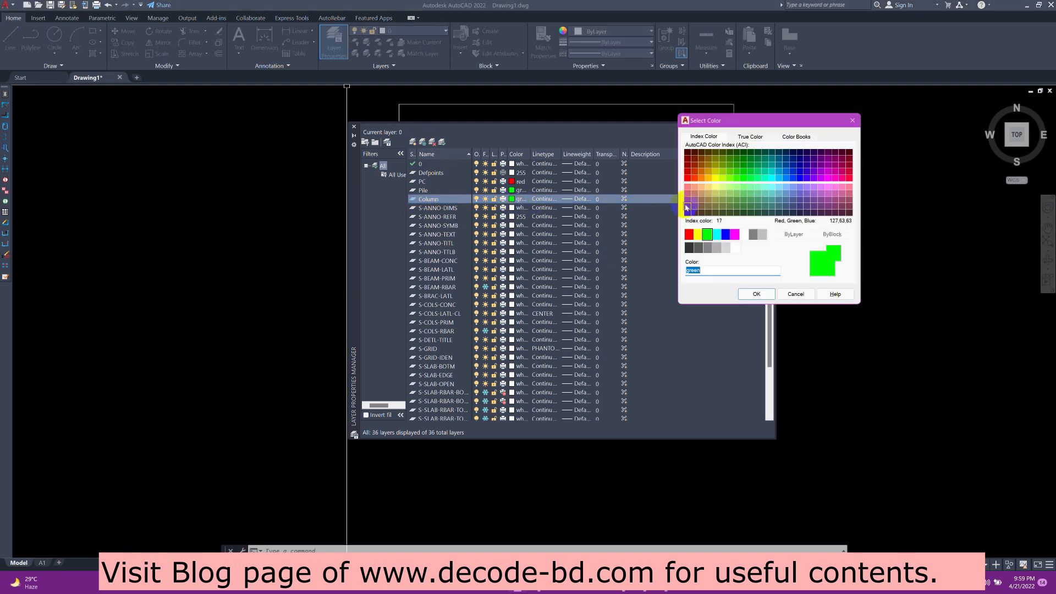
pyautogui.click(707, 177)
pyautogui.click(757, 294)
# Add a layer named Point with a light blue colour and close the layer manager
pyautogui.click(412, 143)
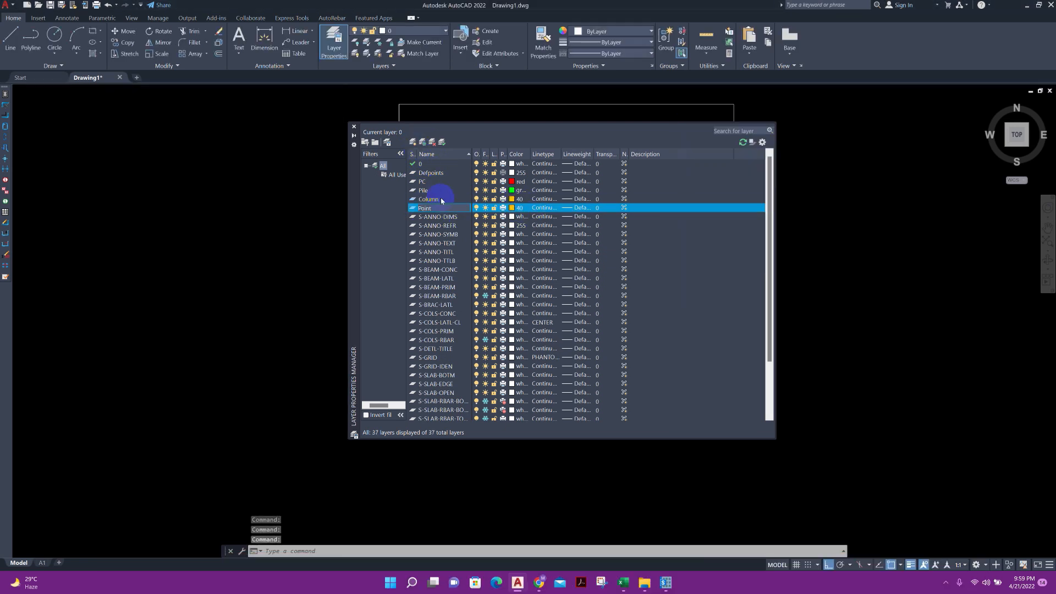
pyautogui.click(512, 208)
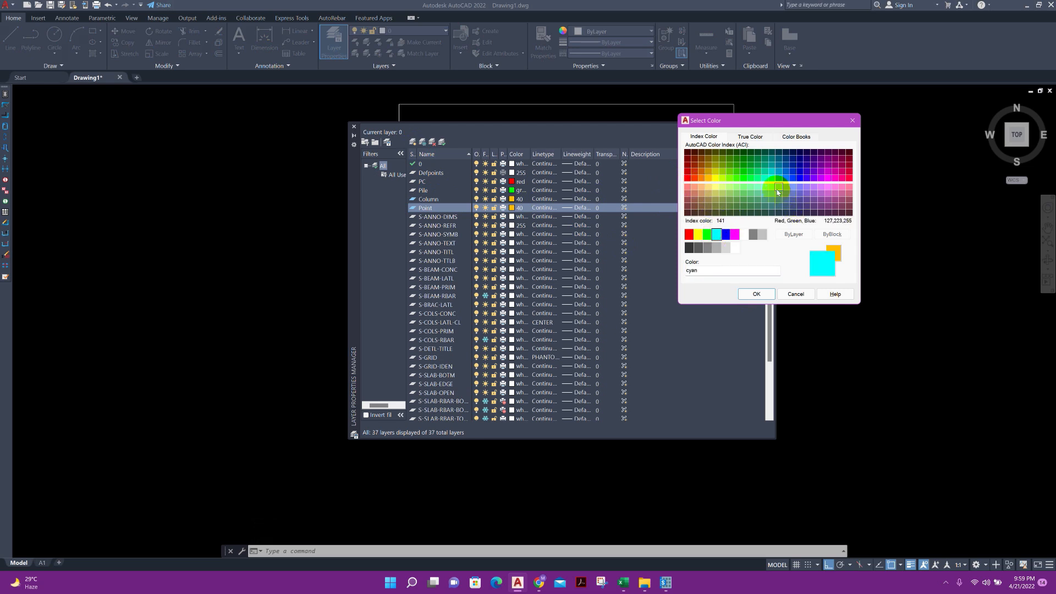
pyautogui.click(757, 294)
pyautogui.click(354, 127)
# Move the outer pile cap rectangle onto the PC layer and clear the selection
pyautogui.click(810, 269)
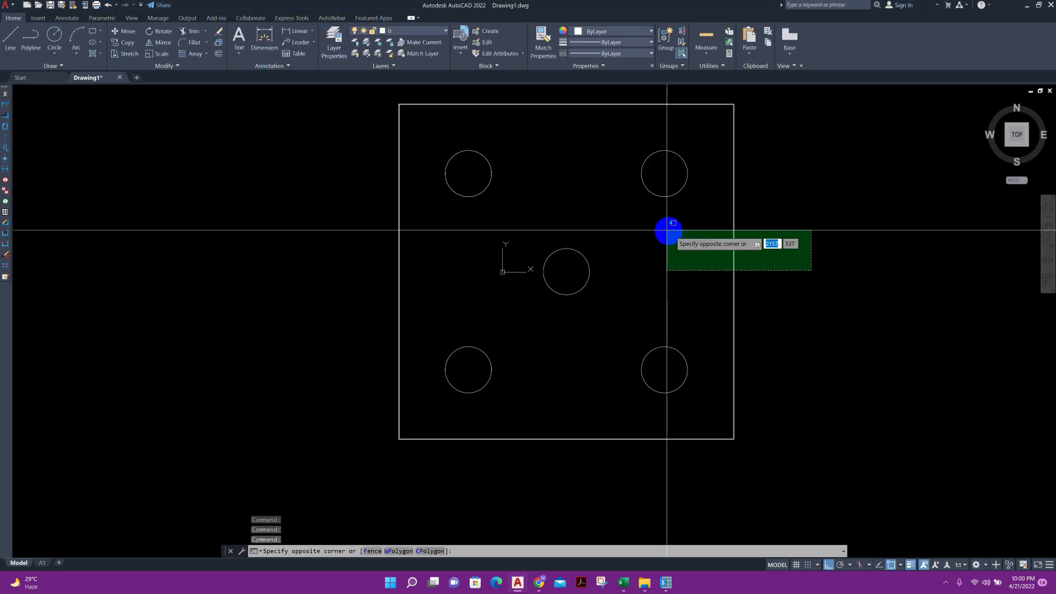
pyautogui.click(655, 226)
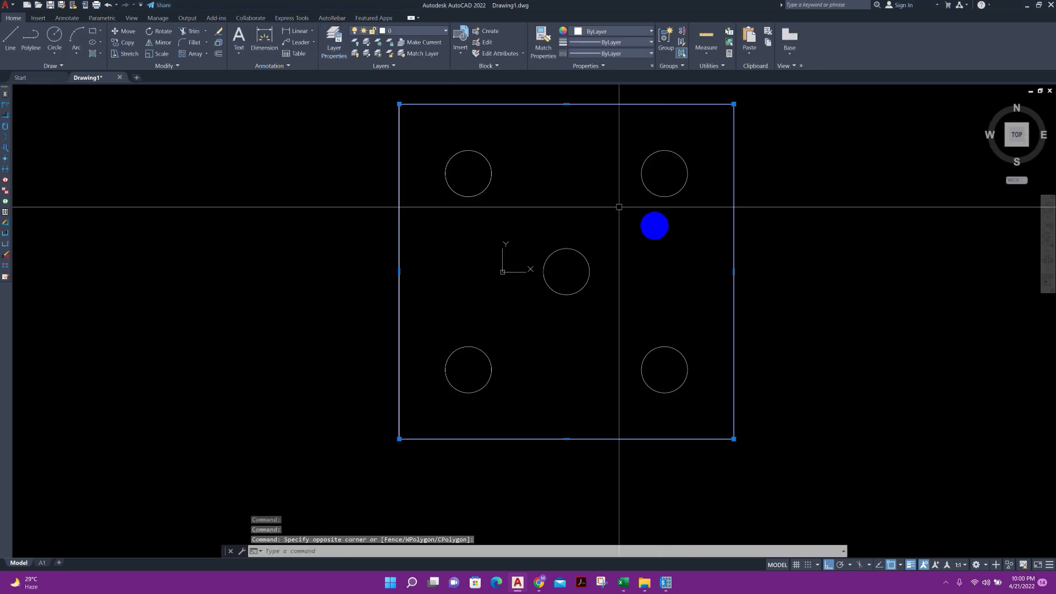
pyautogui.click(408, 30)
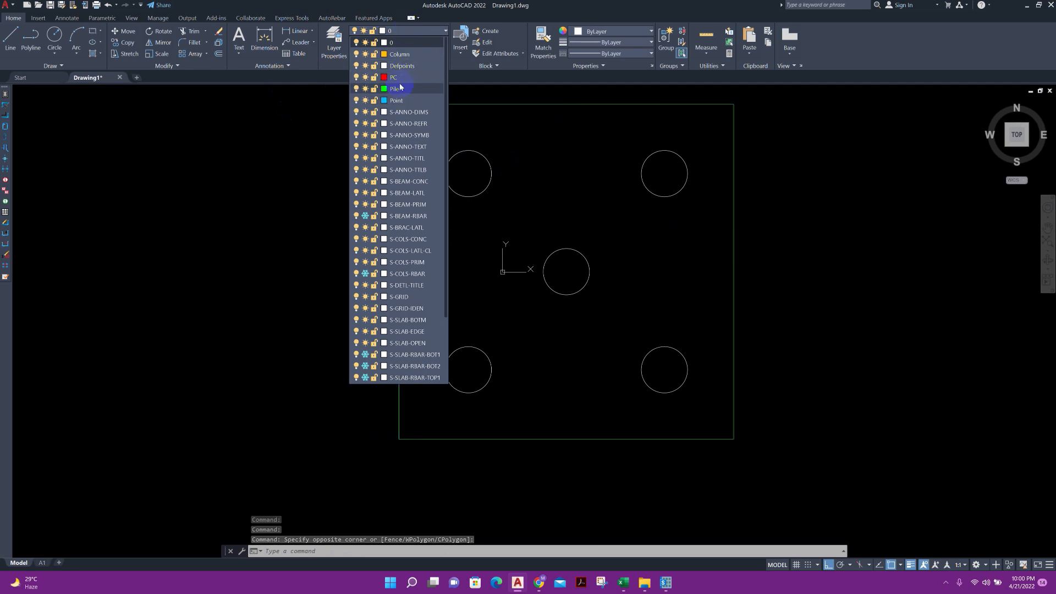
pyautogui.click(397, 77)
pyautogui.press('Escape')
# Move all five pile circles onto the Pile layer and clear the selection
pyautogui.click(687, 400)
pyautogui.click(480, 165)
pyautogui.click(239, 71)
pyautogui.click(413, 33)
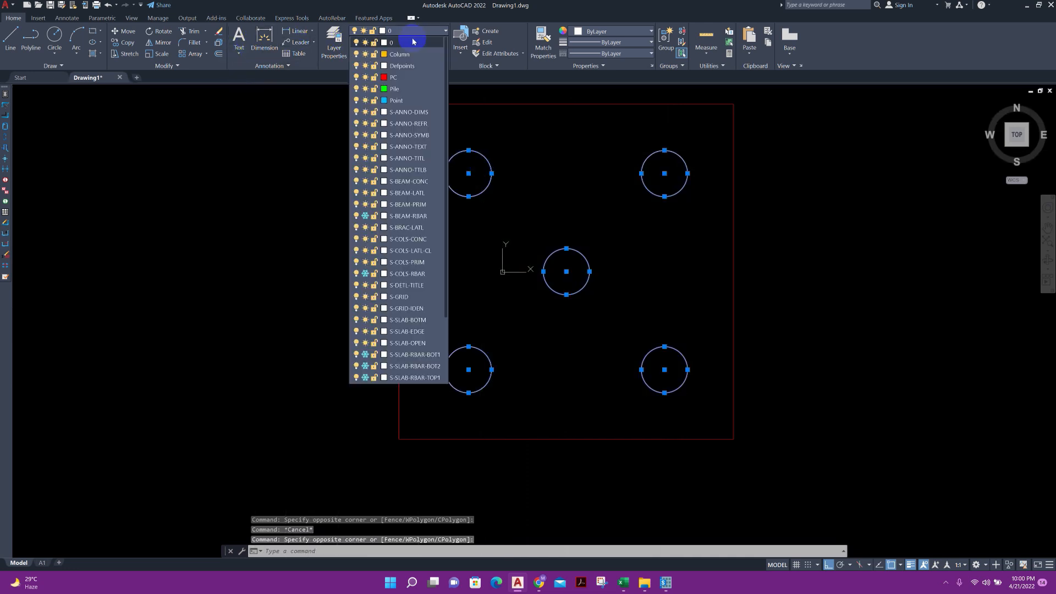
pyautogui.click(406, 89)
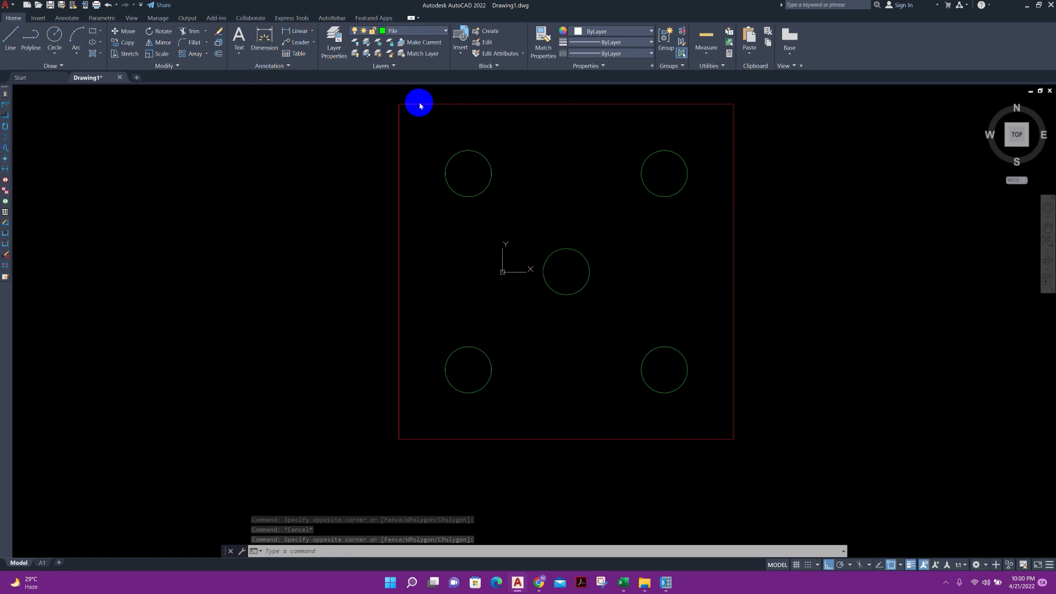
pyautogui.press('Escape')
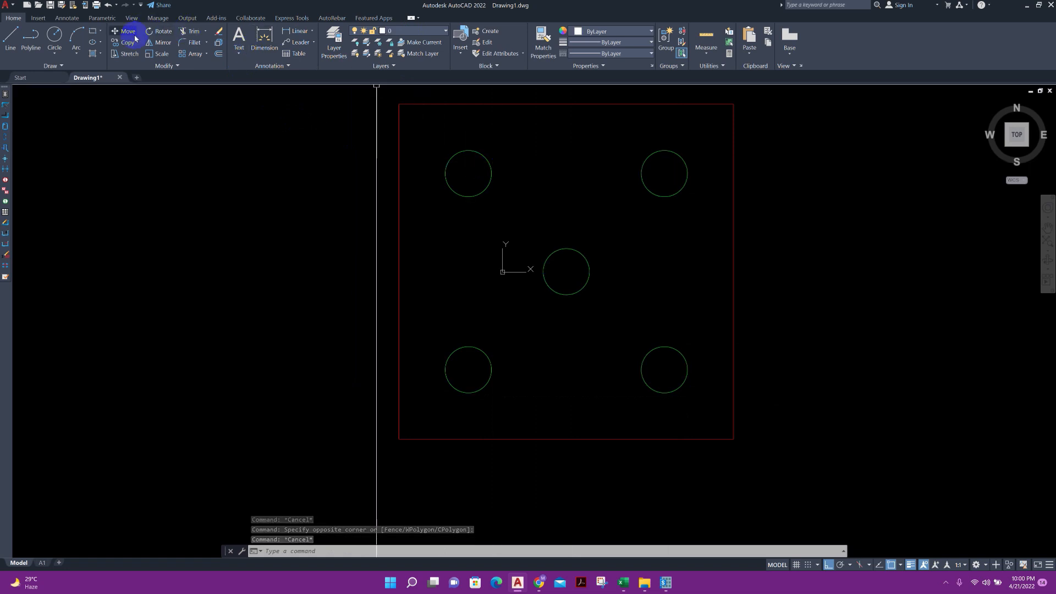
# Draw a 400 by 800 rectangle in the empty space to the right of the pile cap outline
pyautogui.click(96, 33)
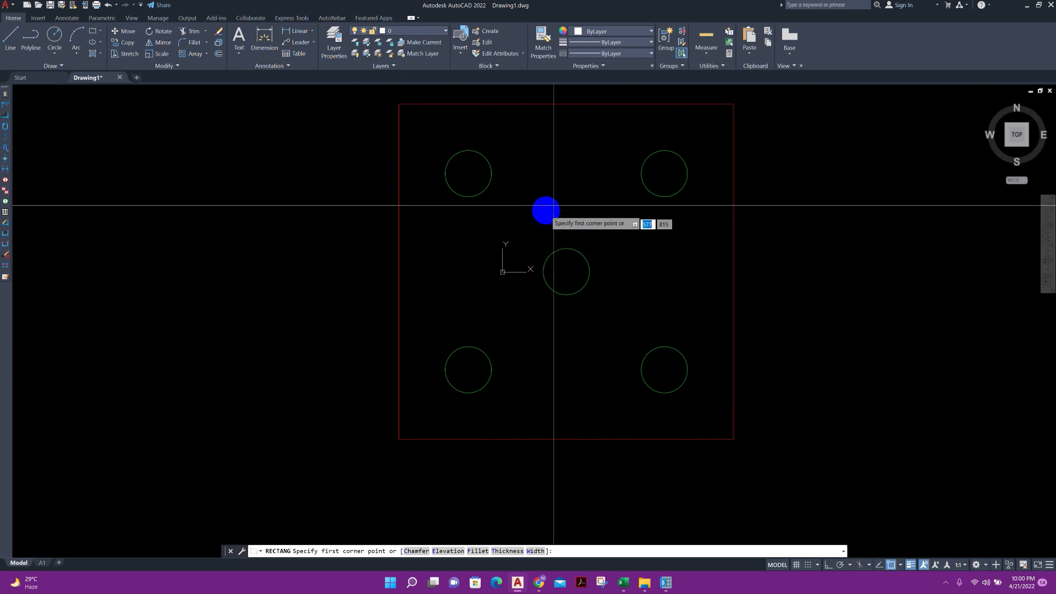
pyautogui.click(767, 211)
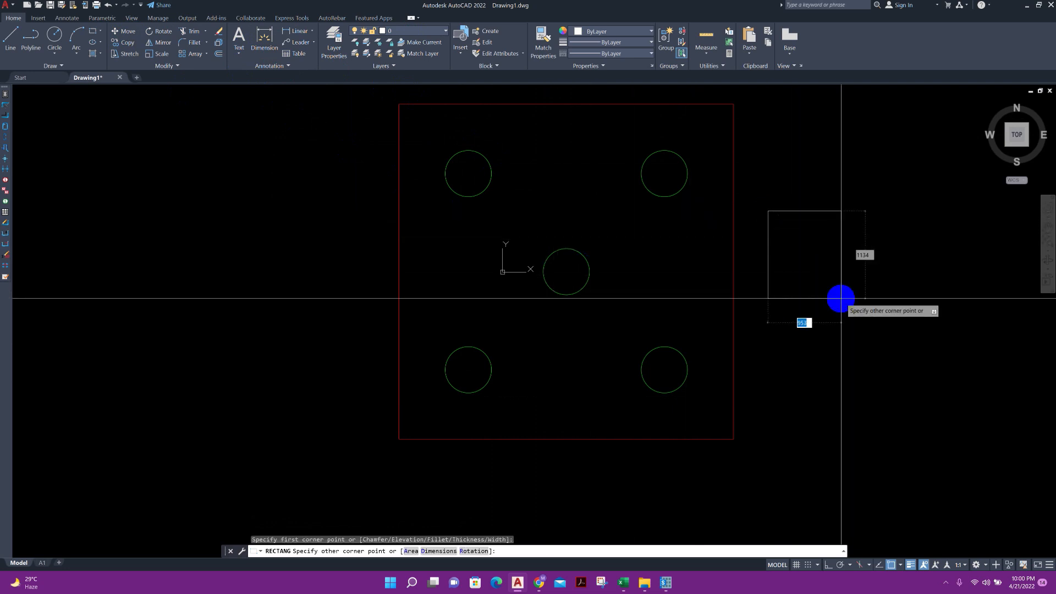
pyautogui.write('@400')
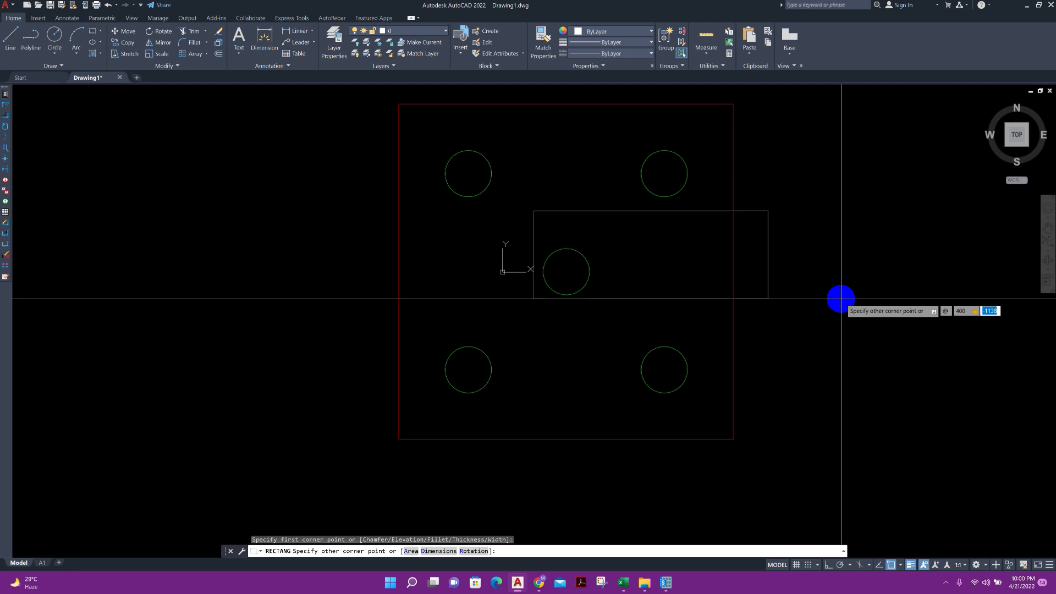
pyautogui.press('Return')
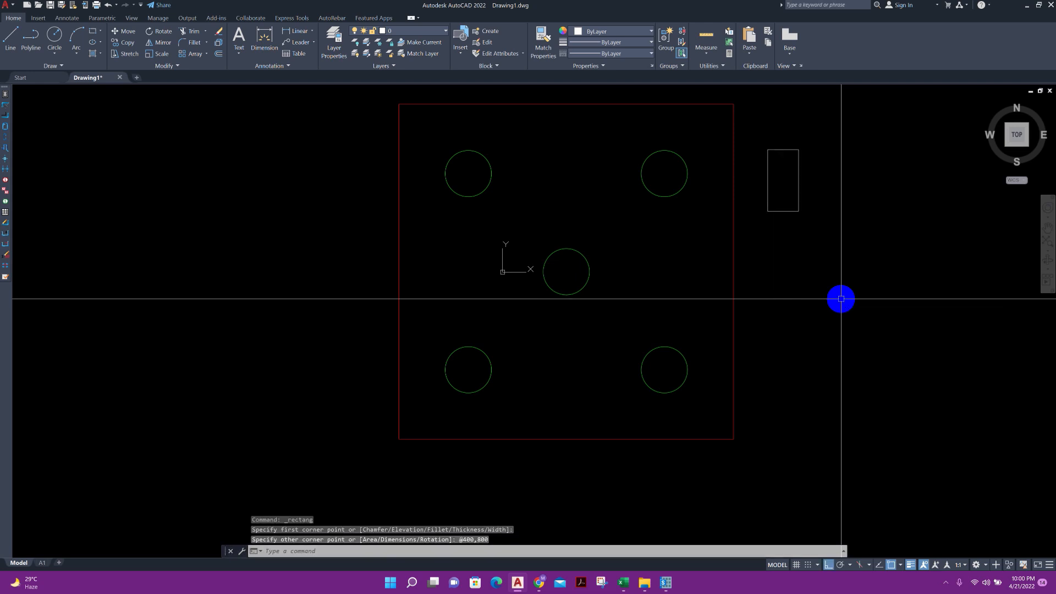
# Move the 400 by 800 rectangle by its centre onto the centre of the middle pile
pyautogui.click(823, 242)
pyautogui.click(784, 199)
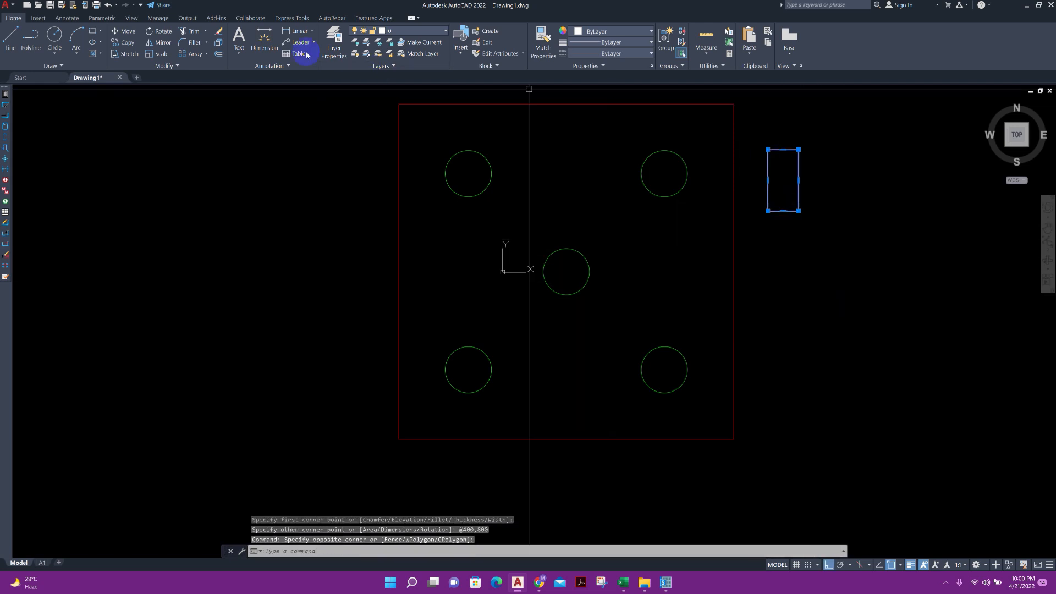
pyautogui.click(125, 34)
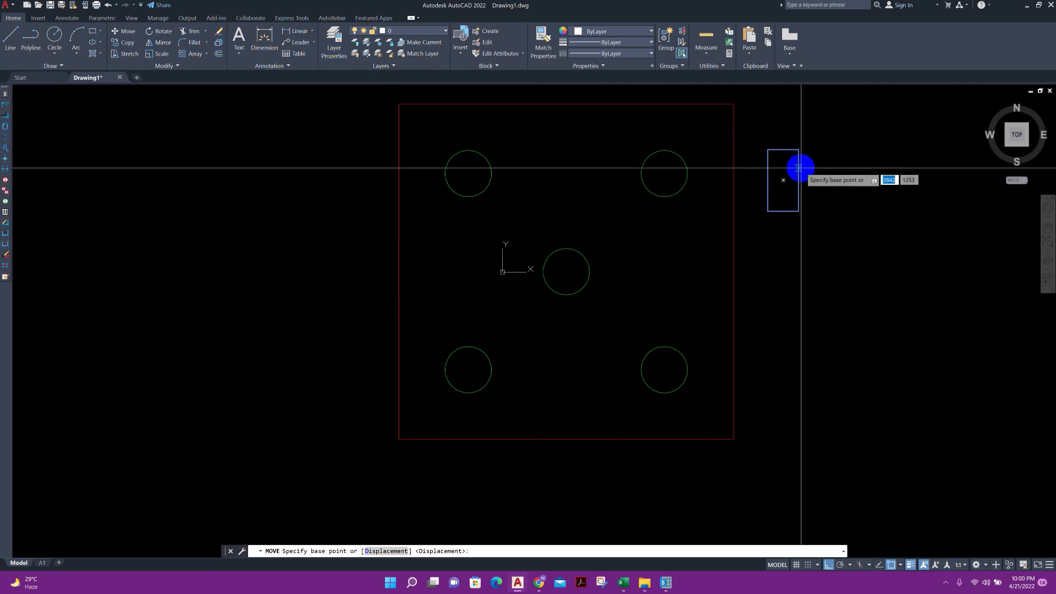
pyautogui.click(784, 180)
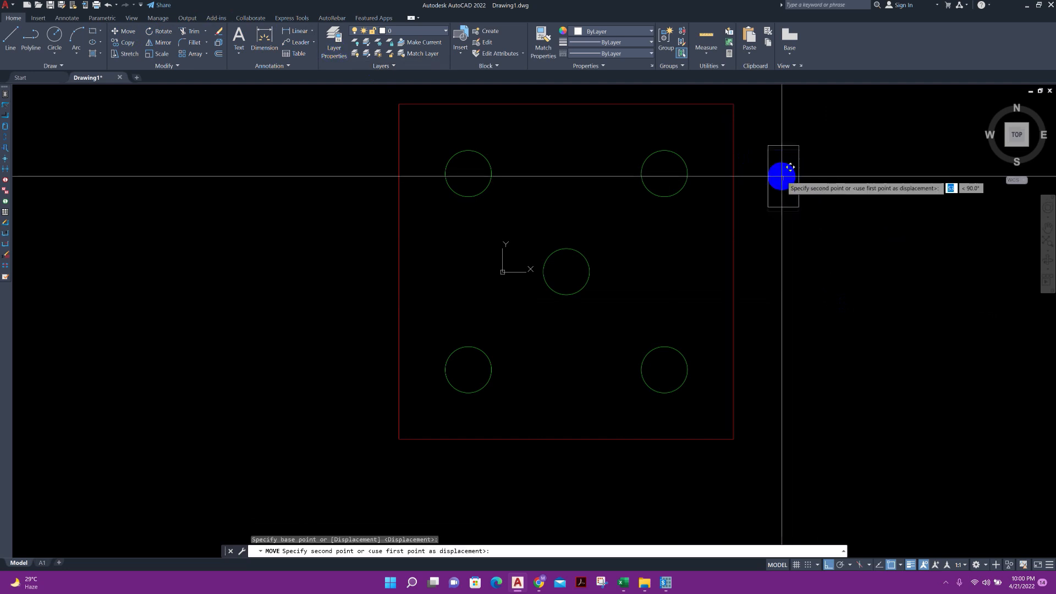
pyautogui.click(569, 276)
pyautogui.press('Escape')
# Put the rectangle around the middle pile on the Column layer and clear the selection
pyautogui.click(584, 241)
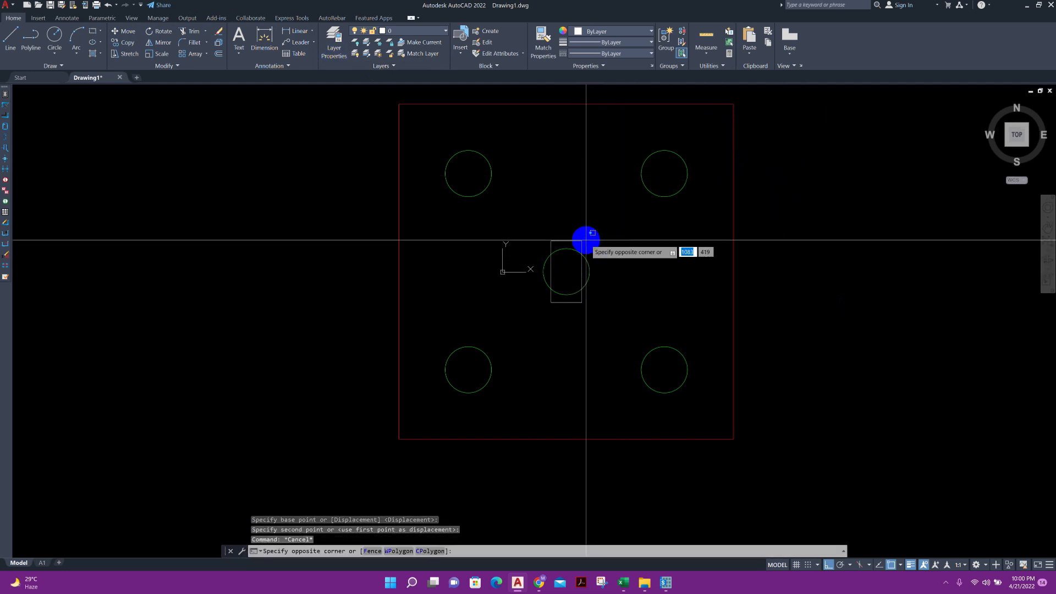
pyautogui.click(385, 117)
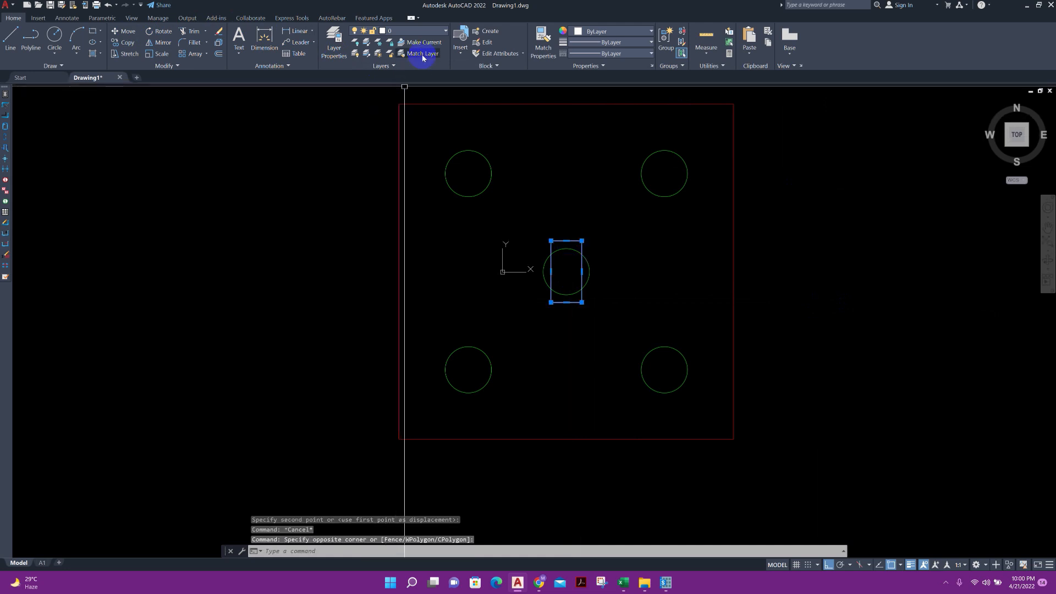
pyautogui.click(431, 31)
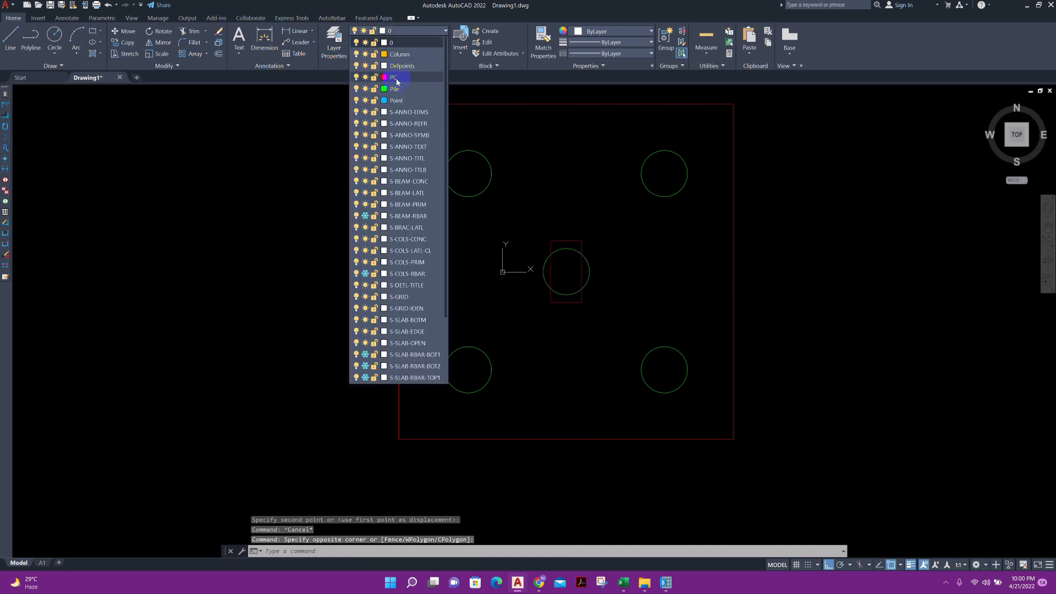
pyautogui.click(405, 55)
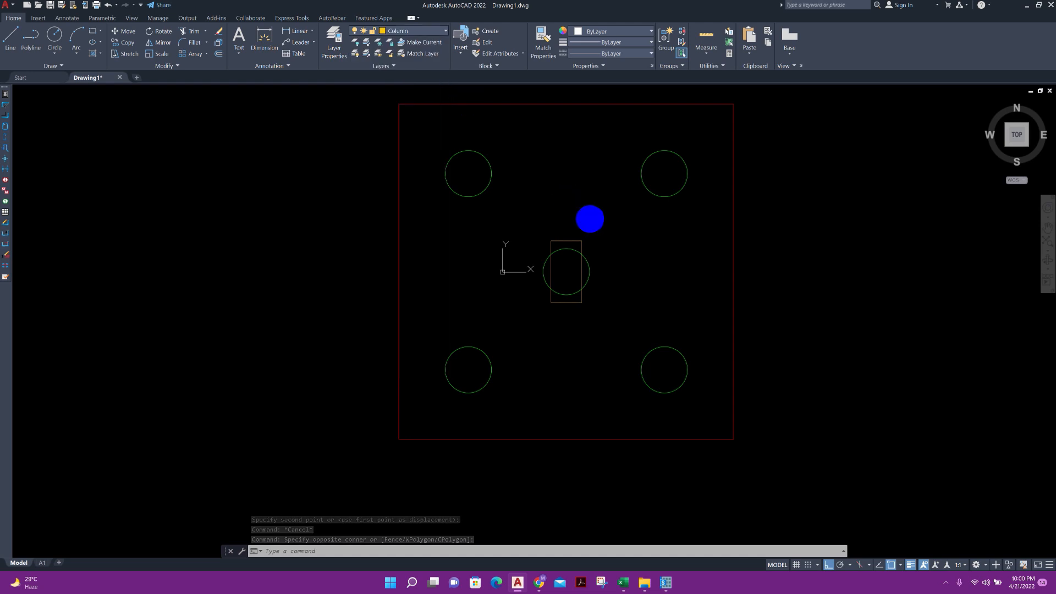
pyautogui.press('Escape')
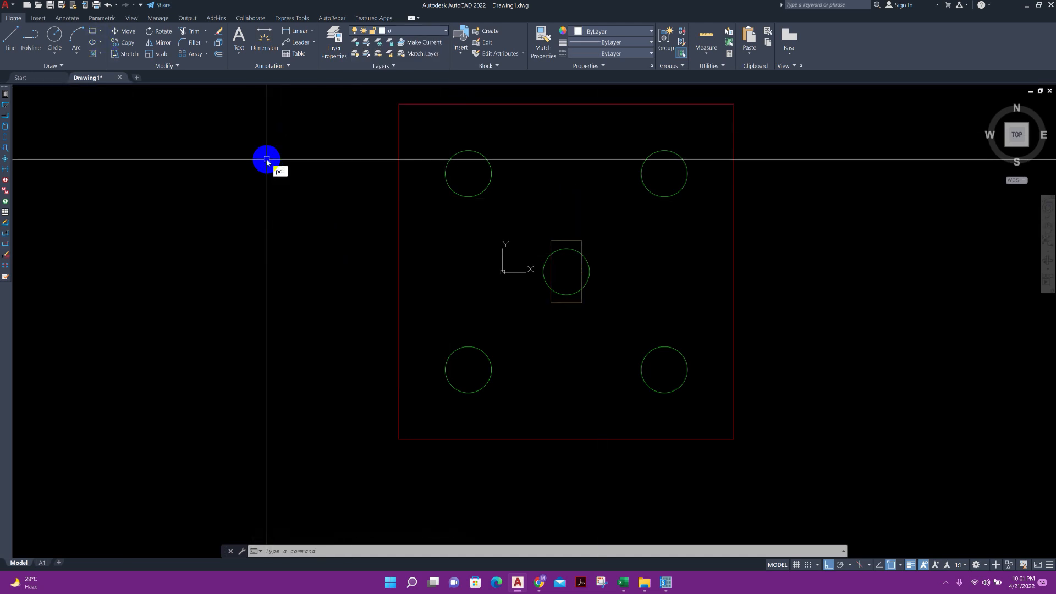
# Place a point at the centre of each of the five pile circles
pyautogui.write('point')
pyautogui.press('Return')
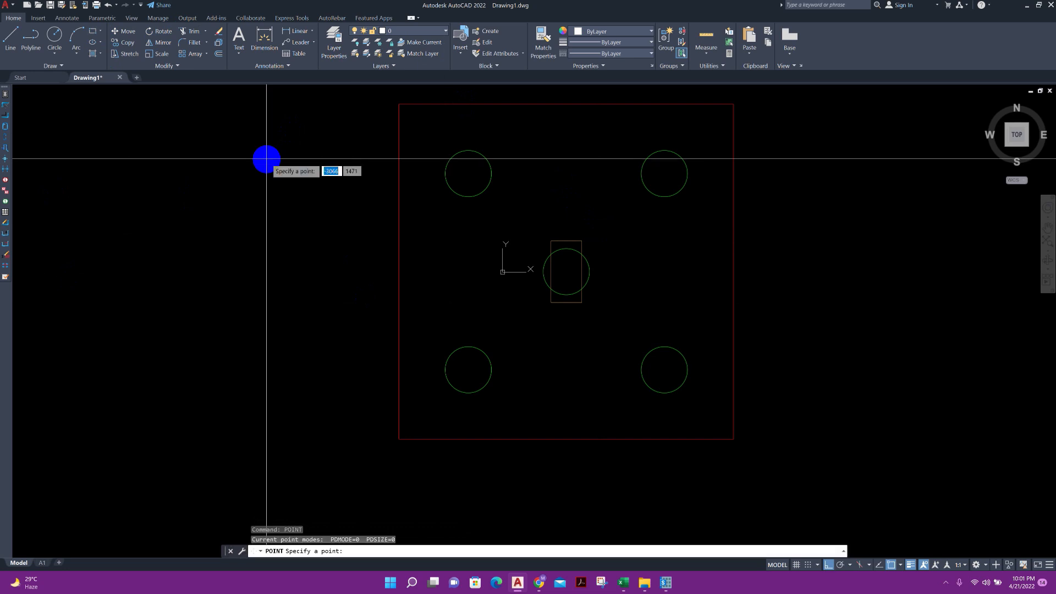
pyautogui.click(467, 172)
pyautogui.press('Return')
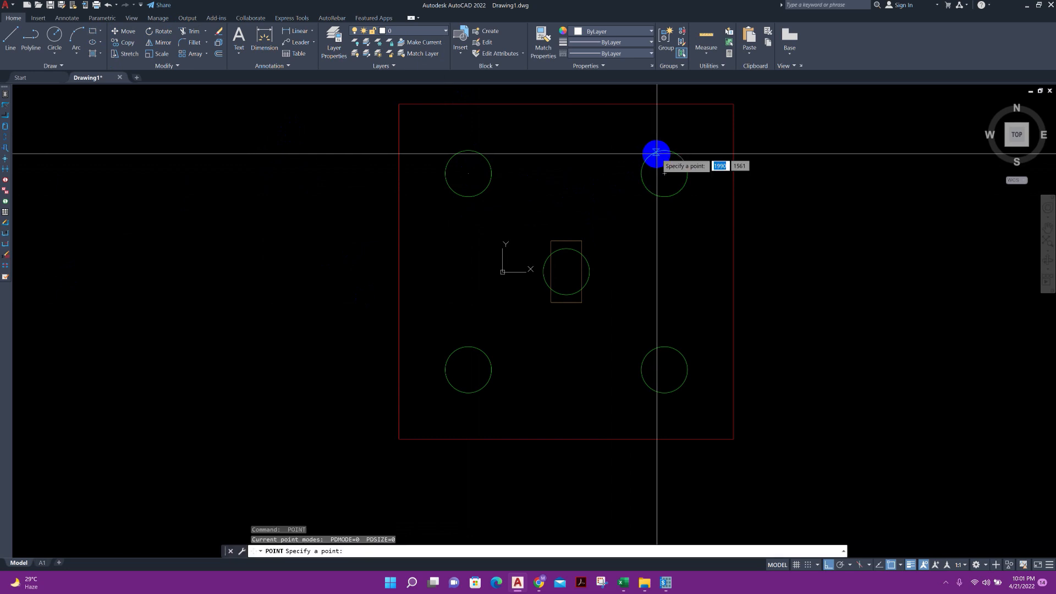
pyautogui.click(664, 174)
pyautogui.press('Return')
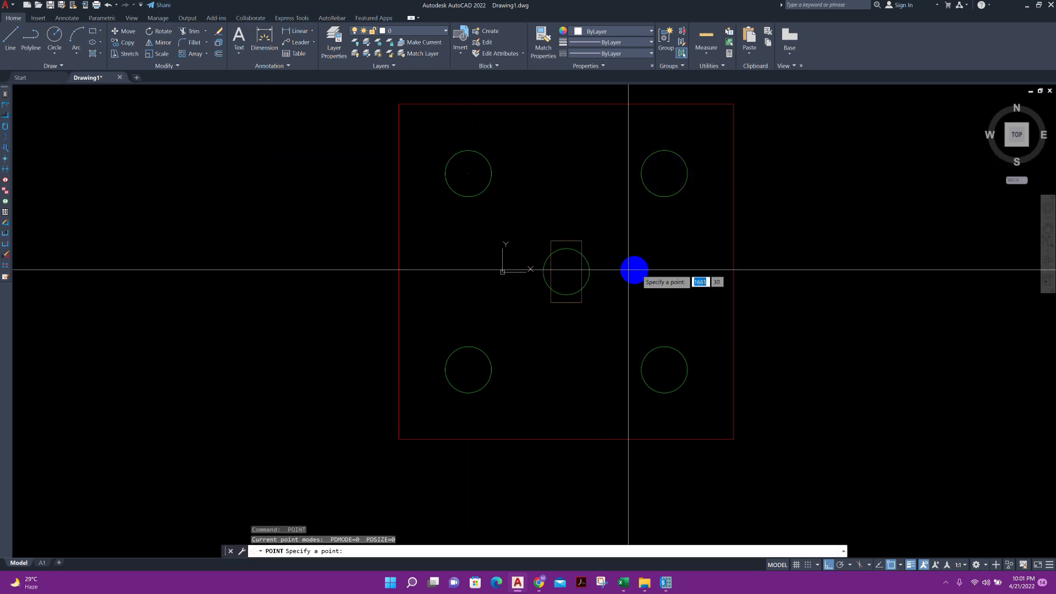
pyautogui.click(572, 276)
pyautogui.press('Return')
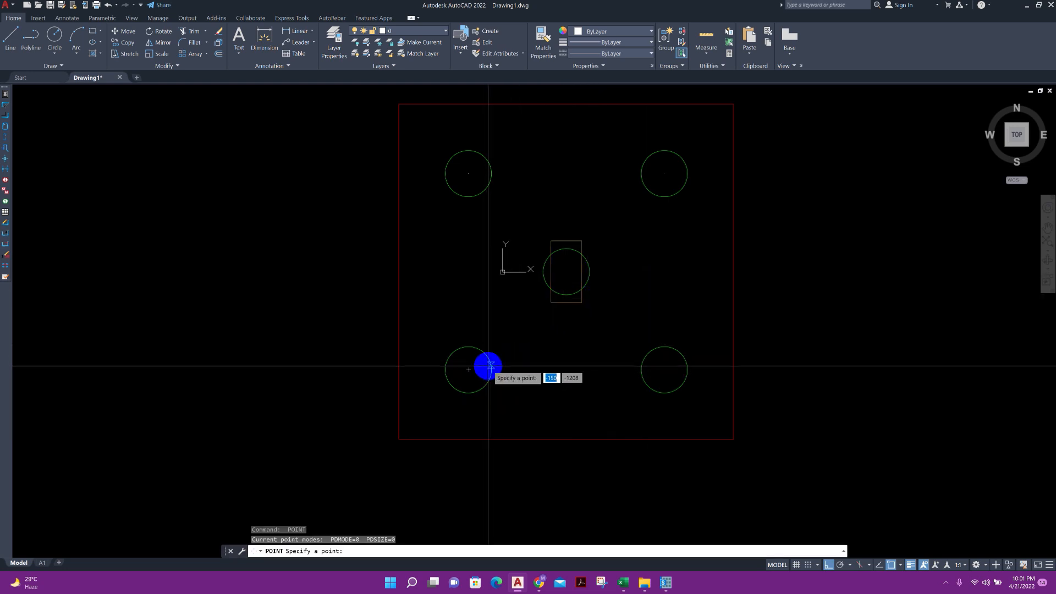
pyautogui.click(474, 369)
pyautogui.press('Return')
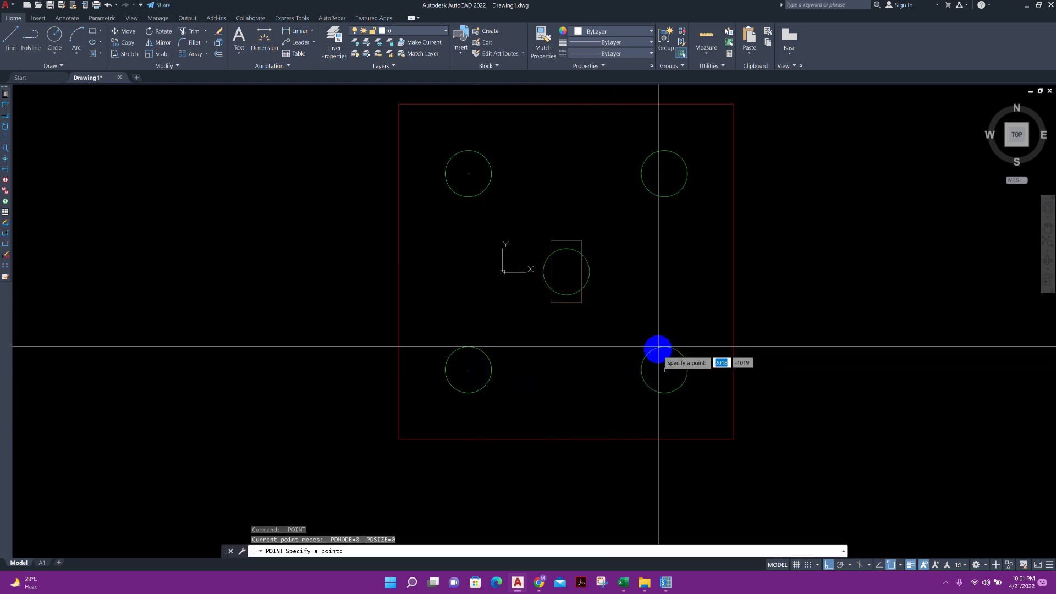
pyautogui.click(664, 370)
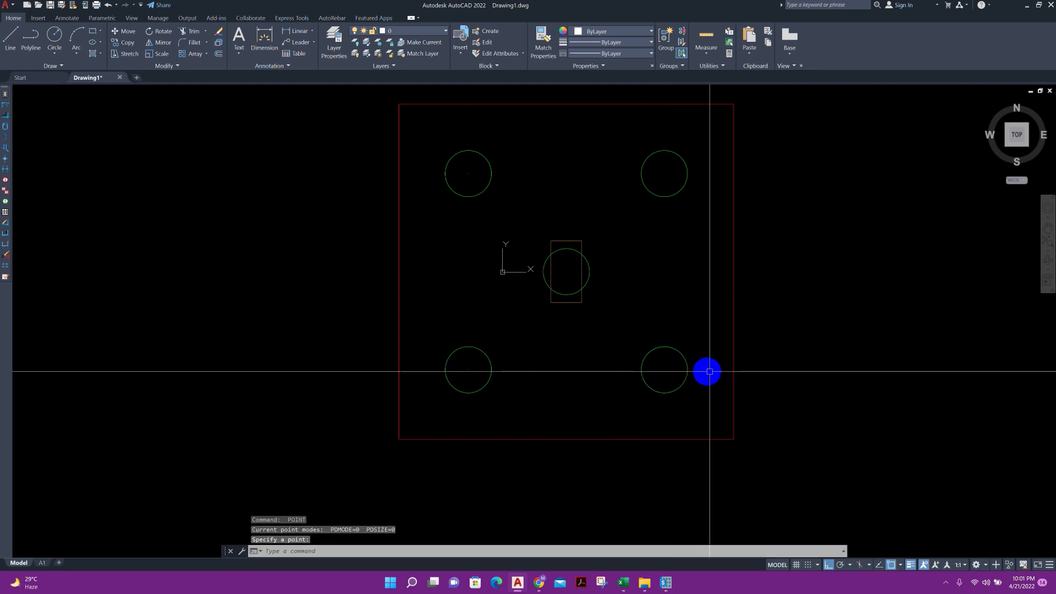
pyautogui.press('Escape')
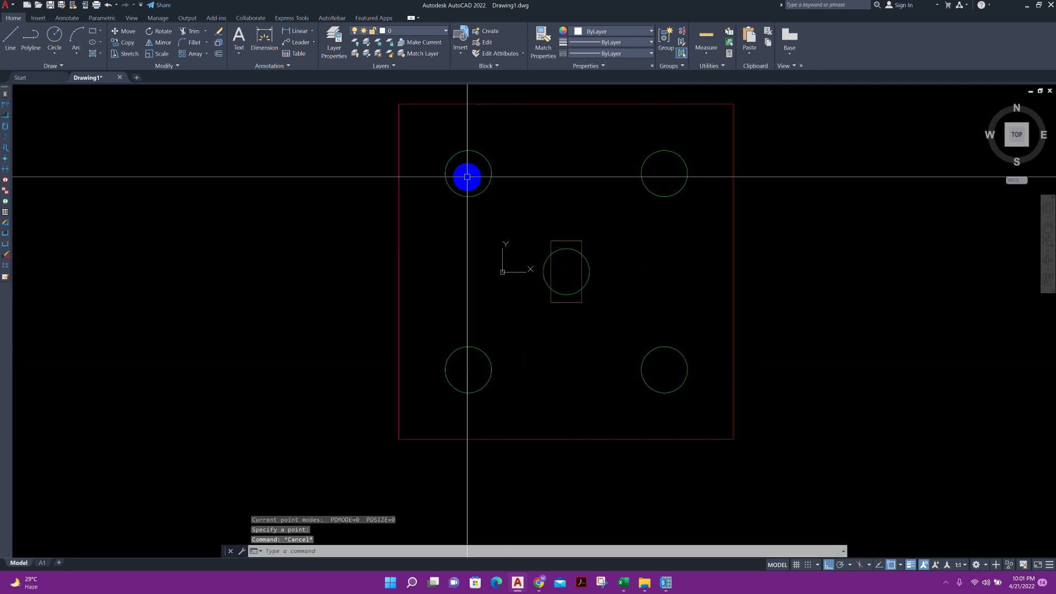
# Set the point style to the X-shaped marker with its size relative to the screen
pyautogui.scroll(2, 460, 182)
pyautogui.scroll(-2, 462, 176)
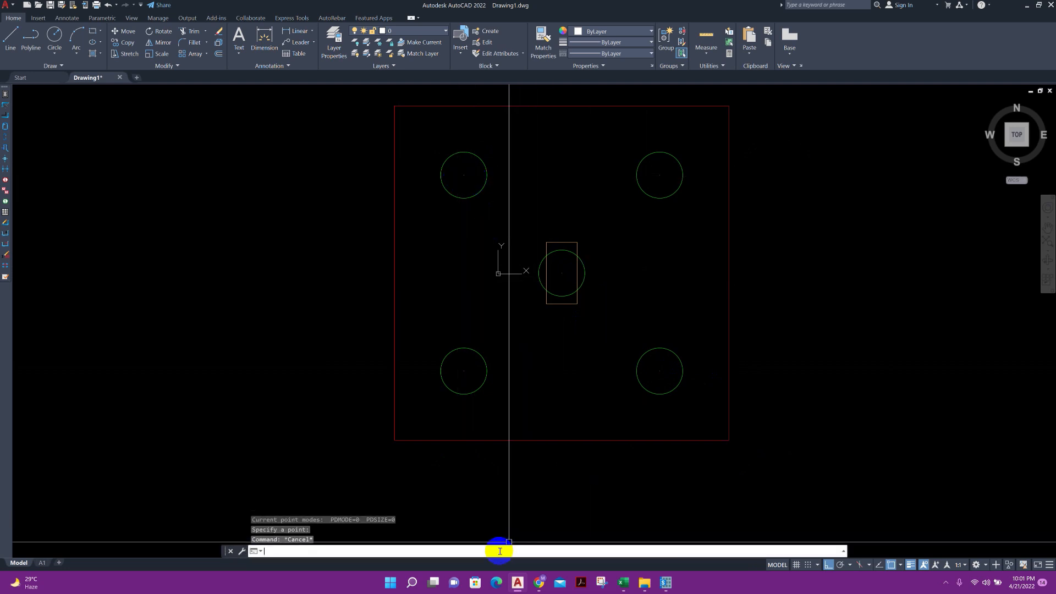
pyautogui.write('pty')
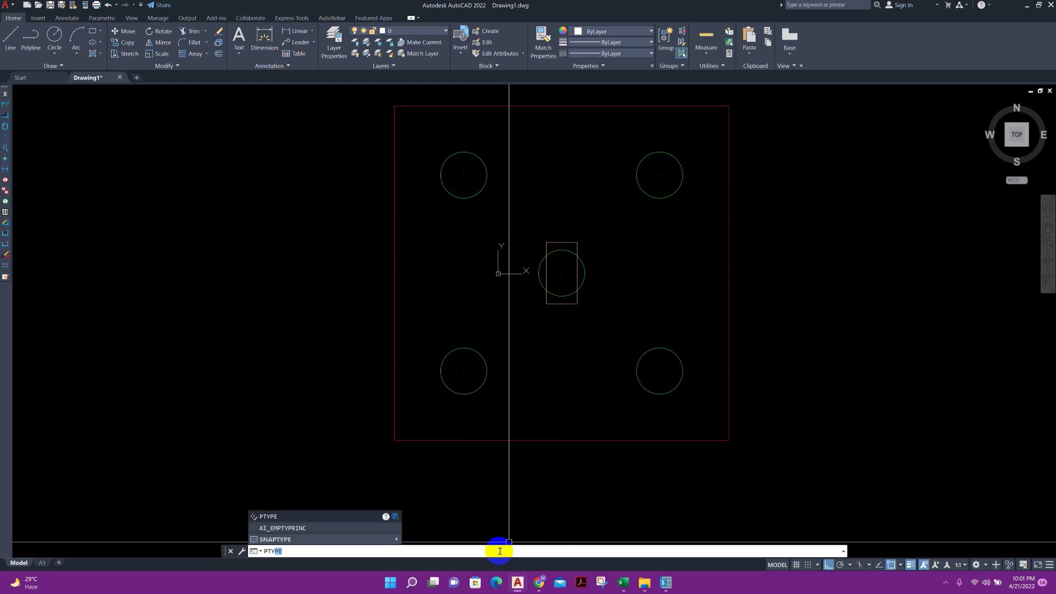
pyautogui.press('Return')
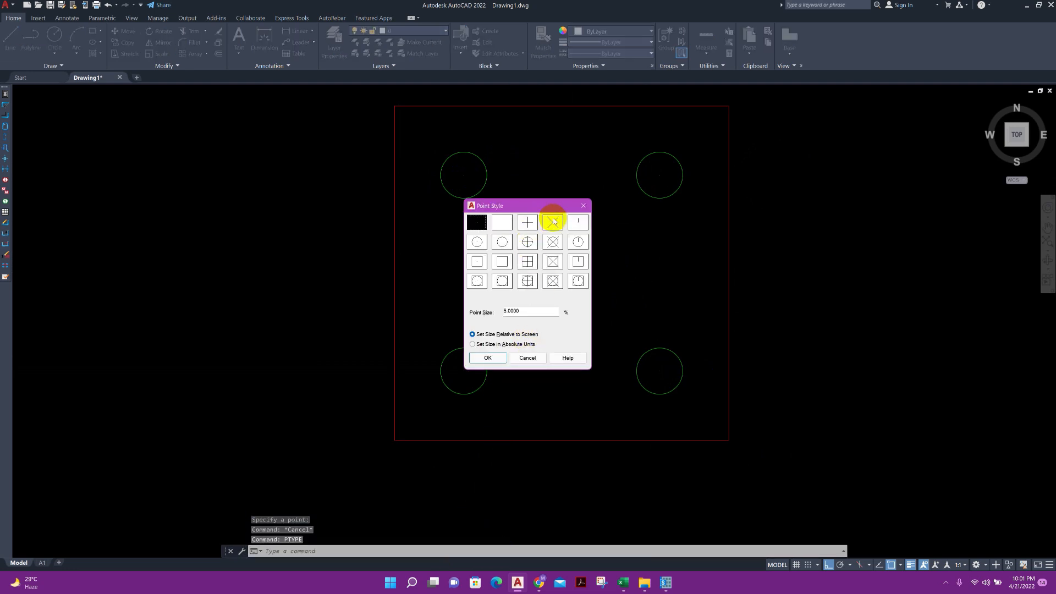
pyautogui.click(487, 358)
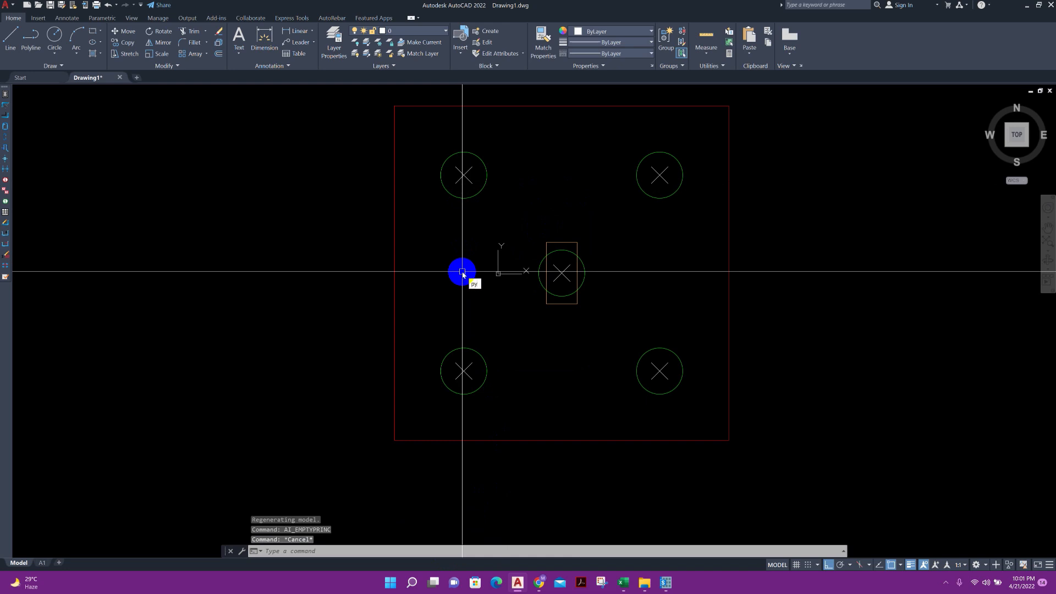
# Set the point size to 2% in the point style settings
pyautogui.press('BackSpace')
pyautogui.press('BackSpace')
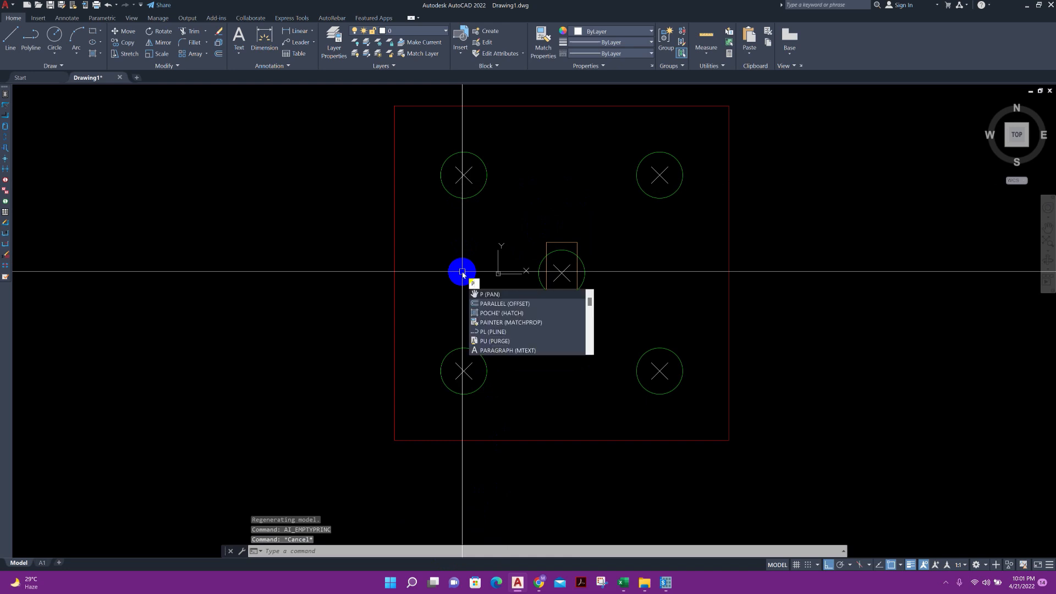
pyautogui.write('TYPE')
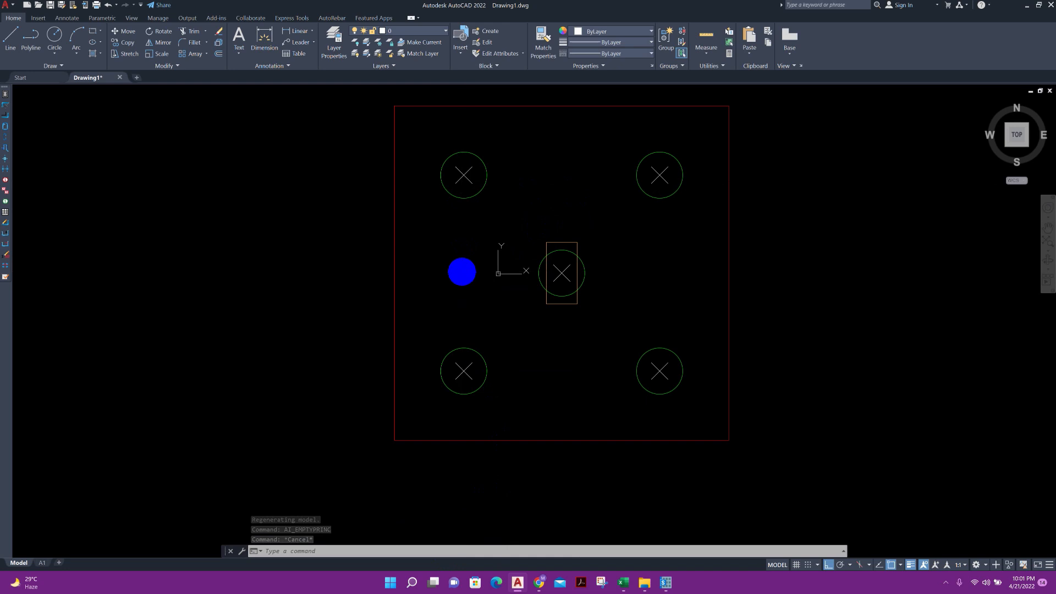
pyautogui.press('Return')
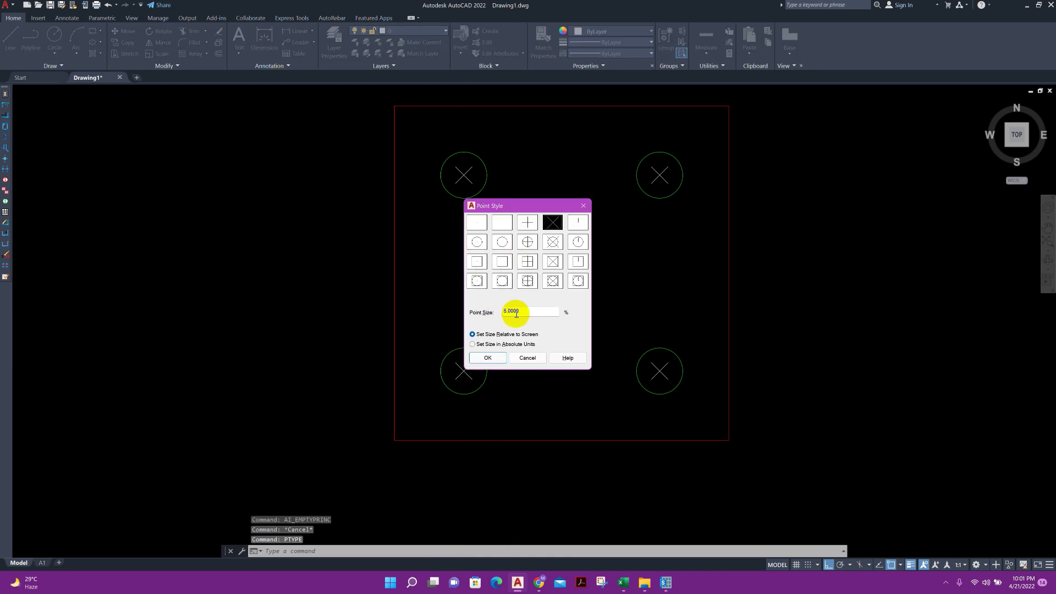
pyautogui.moveTo(526, 313); pyautogui.dragTo(502, 320)
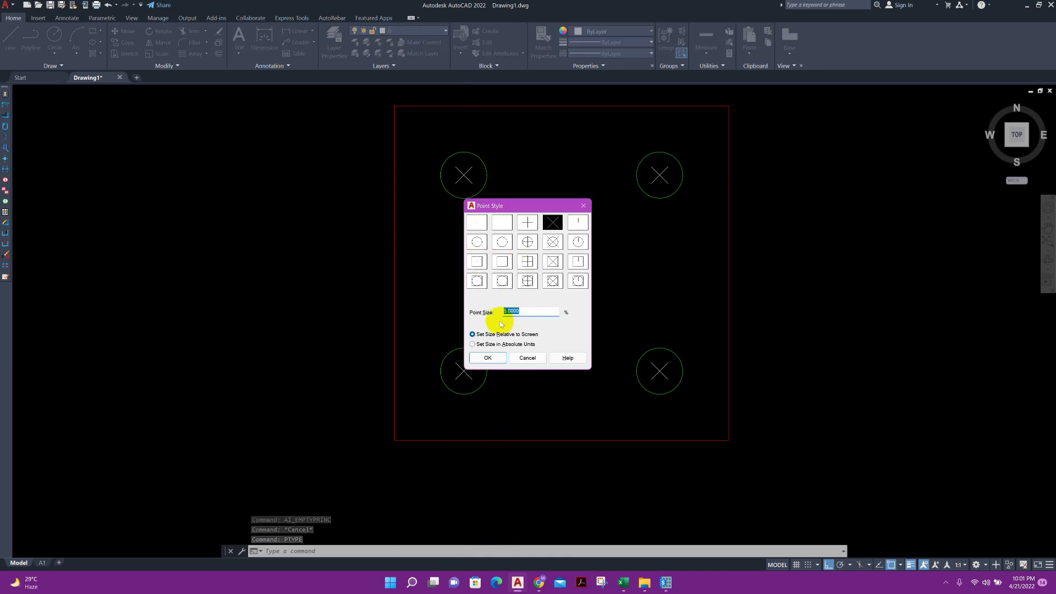
pyautogui.write('2')
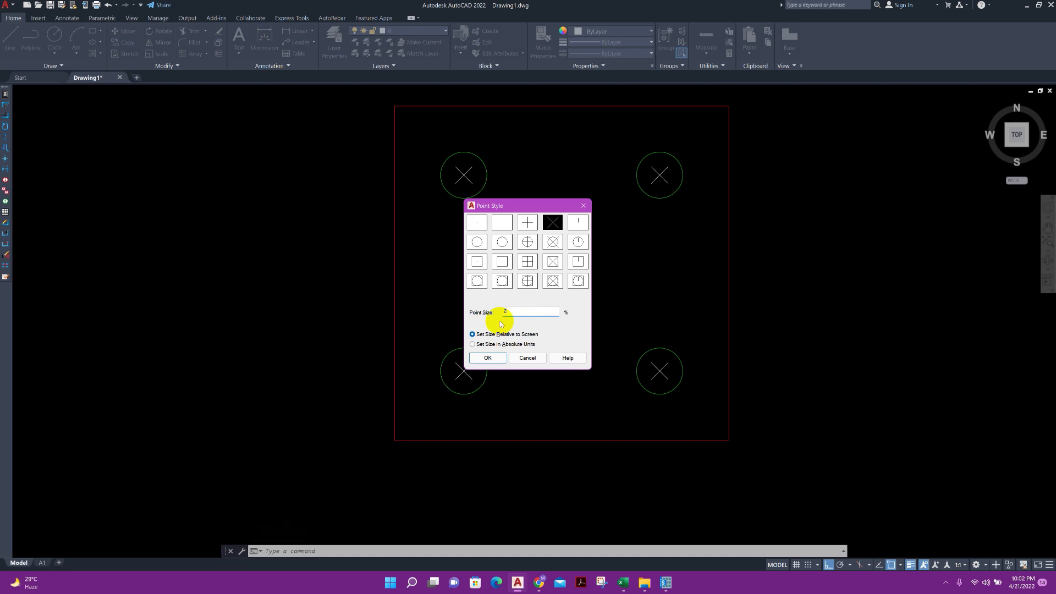
pyautogui.click(484, 356)
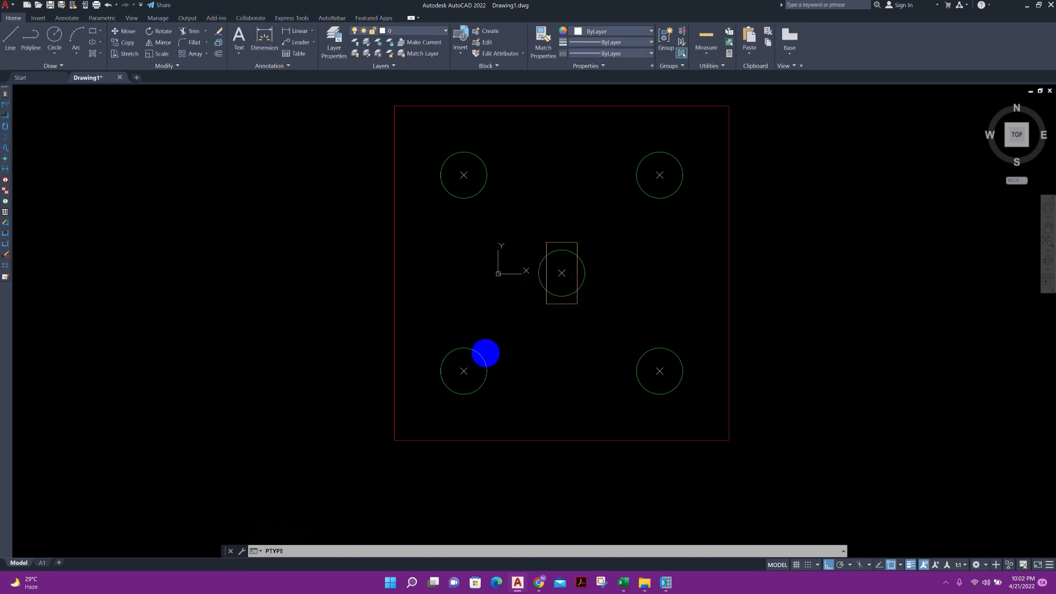
# Put the five pile centre points on the blue layer for points and clear the selection
pyautogui.scroll(4, 561, 289)
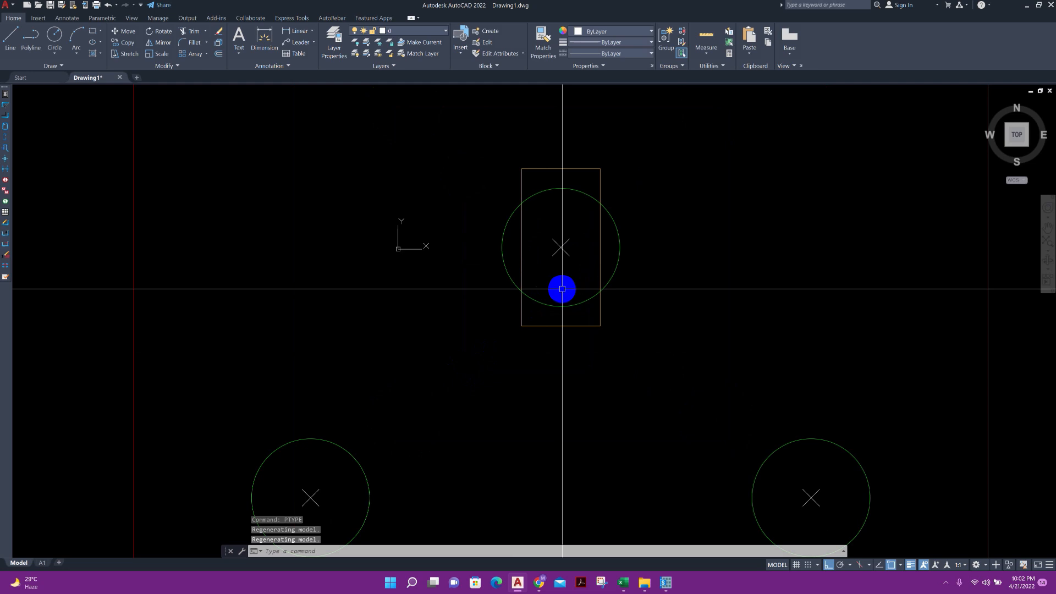
pyautogui.scroll(-4, 484, 292)
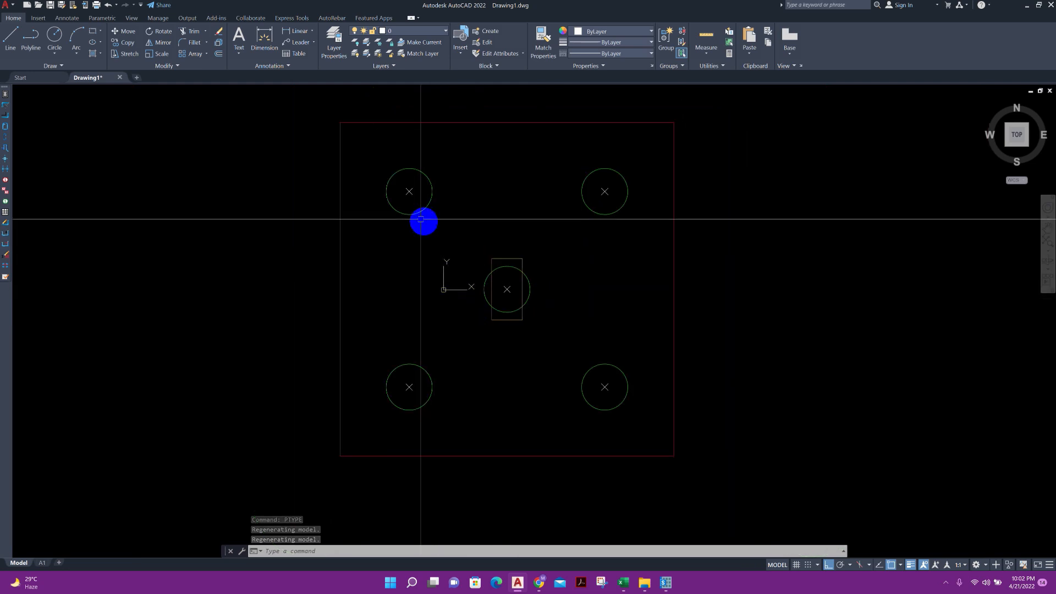
pyautogui.click(404, 183)
pyautogui.click(457, 201)
pyautogui.click(571, 177)
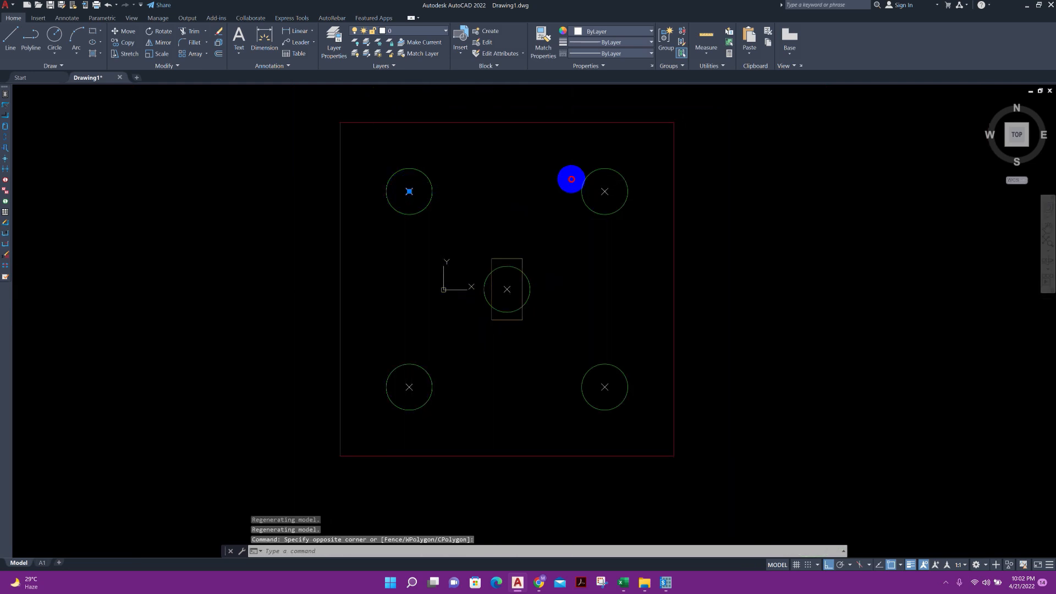
pyautogui.click(614, 200)
pyautogui.click(503, 290)
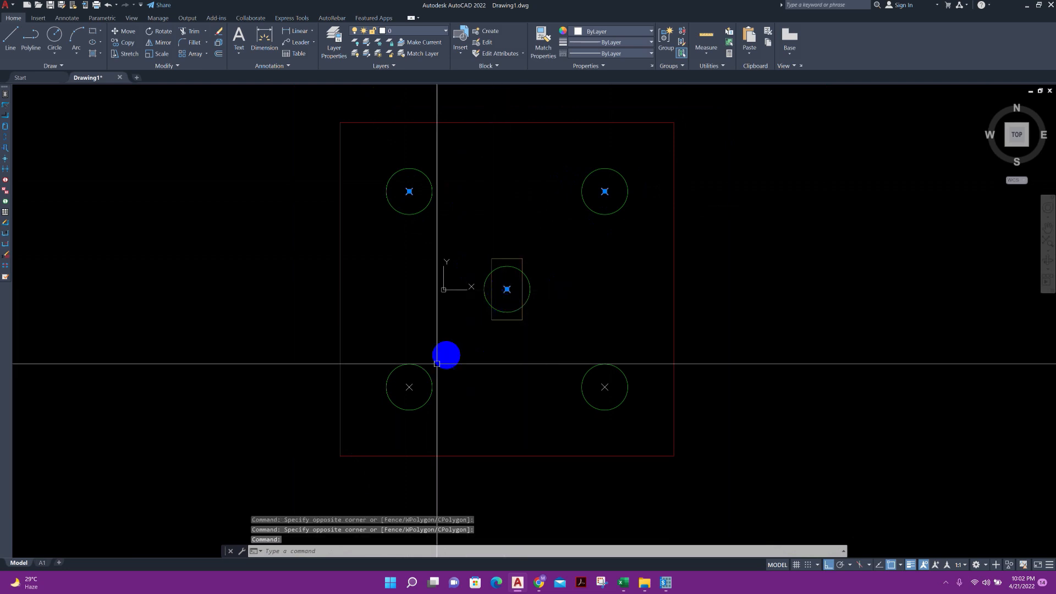
pyautogui.click(410, 385)
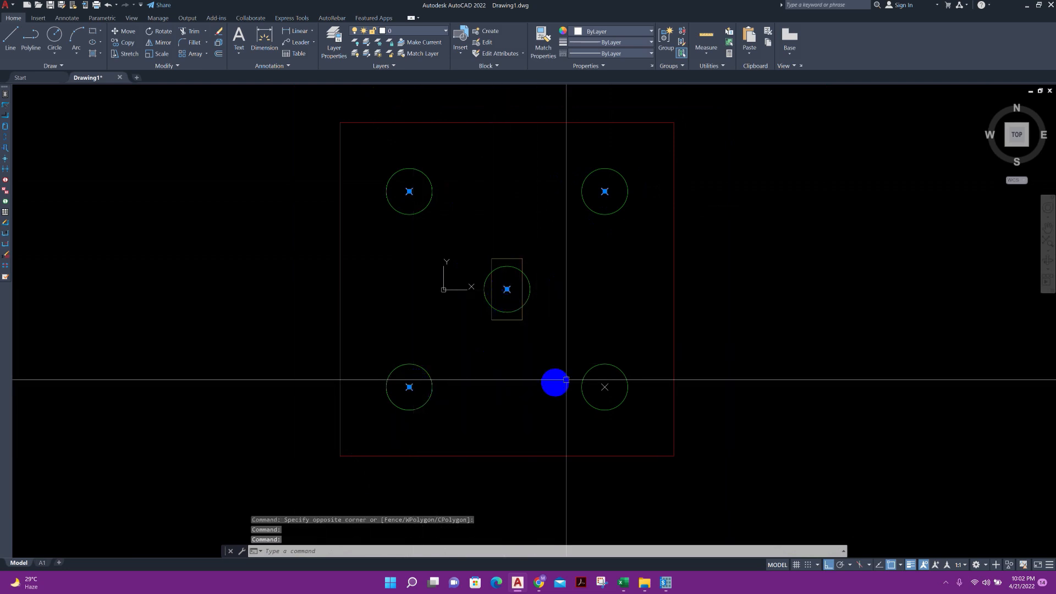
pyautogui.click(600, 383)
pyautogui.click(607, 32)
pyautogui.click(607, 32)
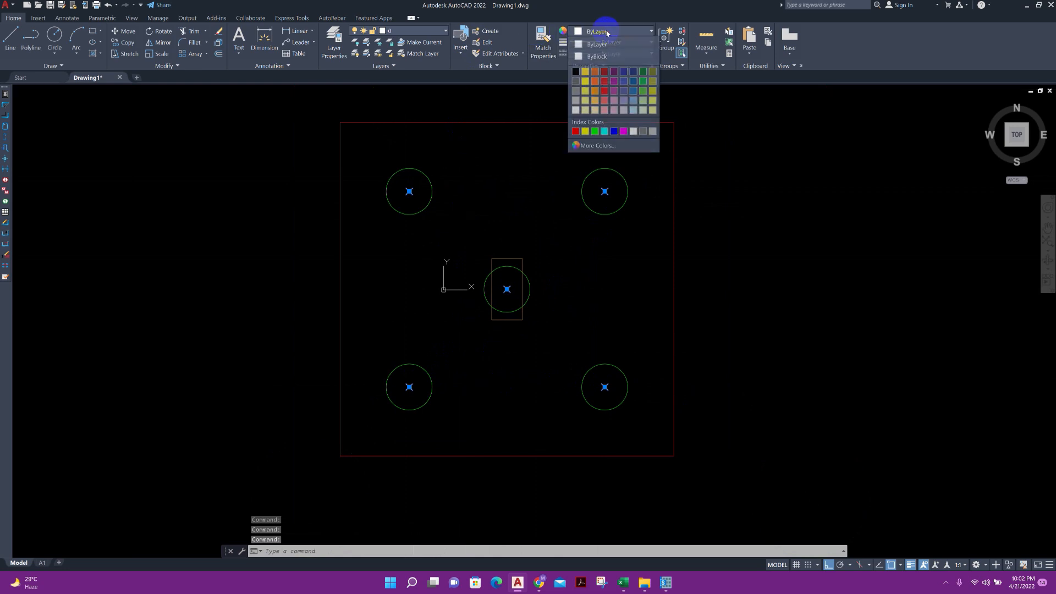
pyautogui.click(422, 31)
pyautogui.press('Escape')
pyautogui.press('Escape')
# Save the drawing as 5p.dwg in the SAFE2020 folder
pyautogui.moveTo(368, 223); pyautogui.dragTo(330, 254, button='middle')
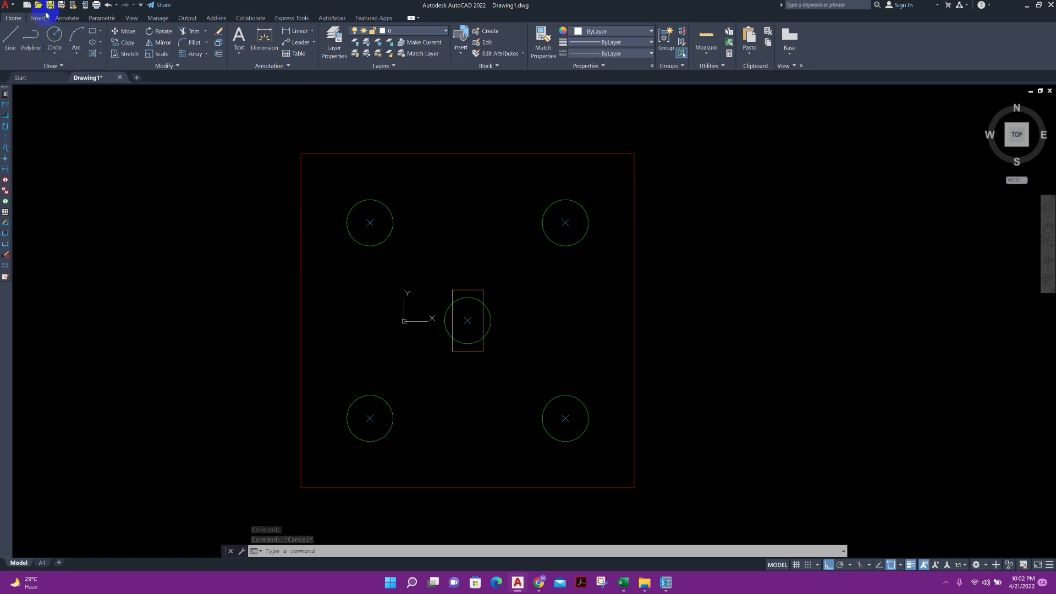
pyautogui.hotkey('ctrl', 's')
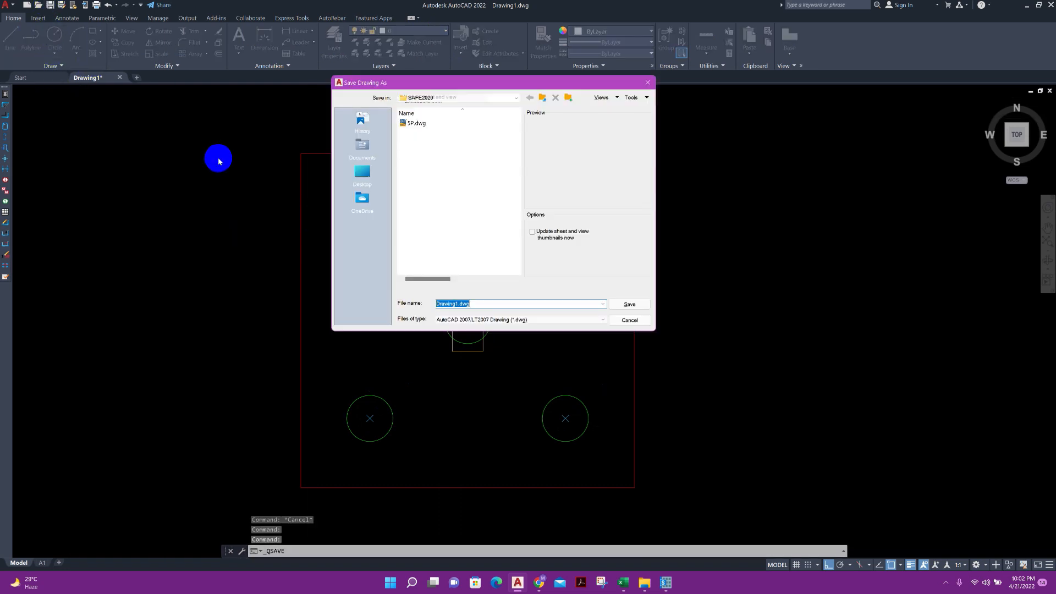
pyautogui.write('5p')
pyautogui.click(629, 304)
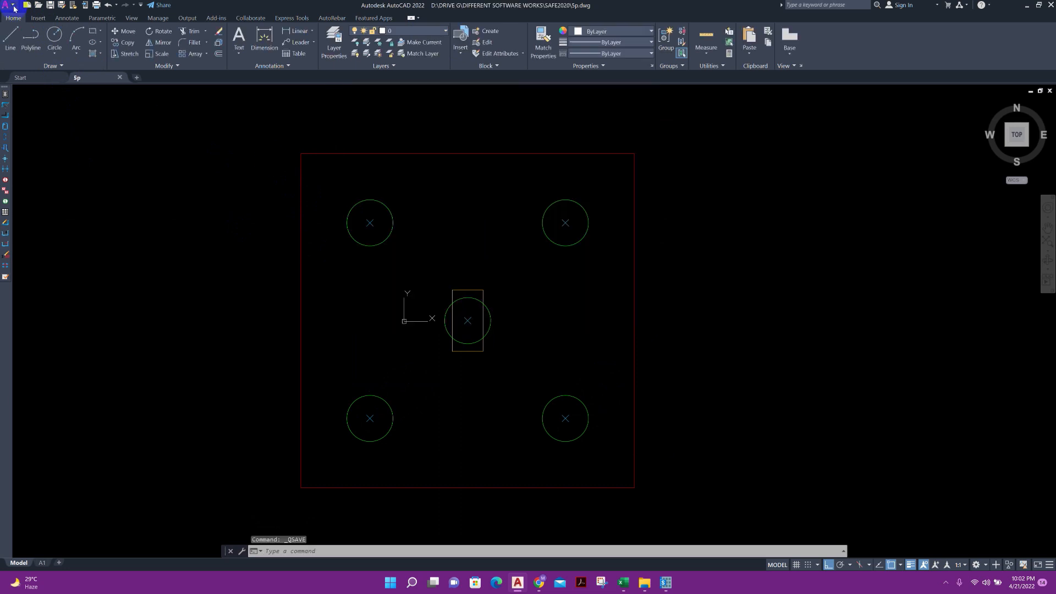
# Save a copy as 5p.dxf in AutoCAD 2013/LT2013 DXF format, overwriting the existing file, and close the drawing
pyautogui.click(8, 7)
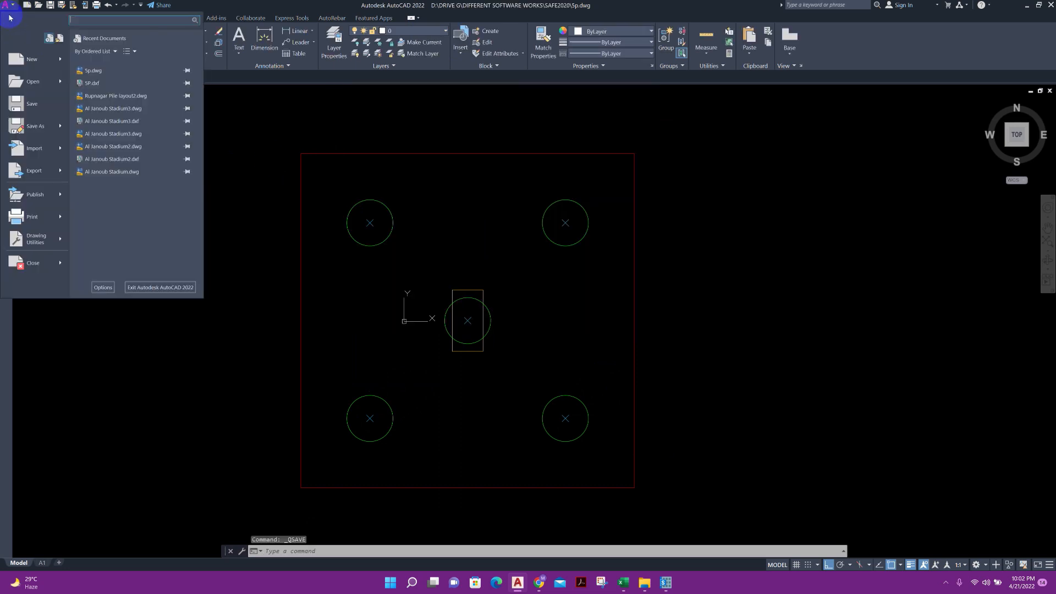
pyautogui.click(43, 128)
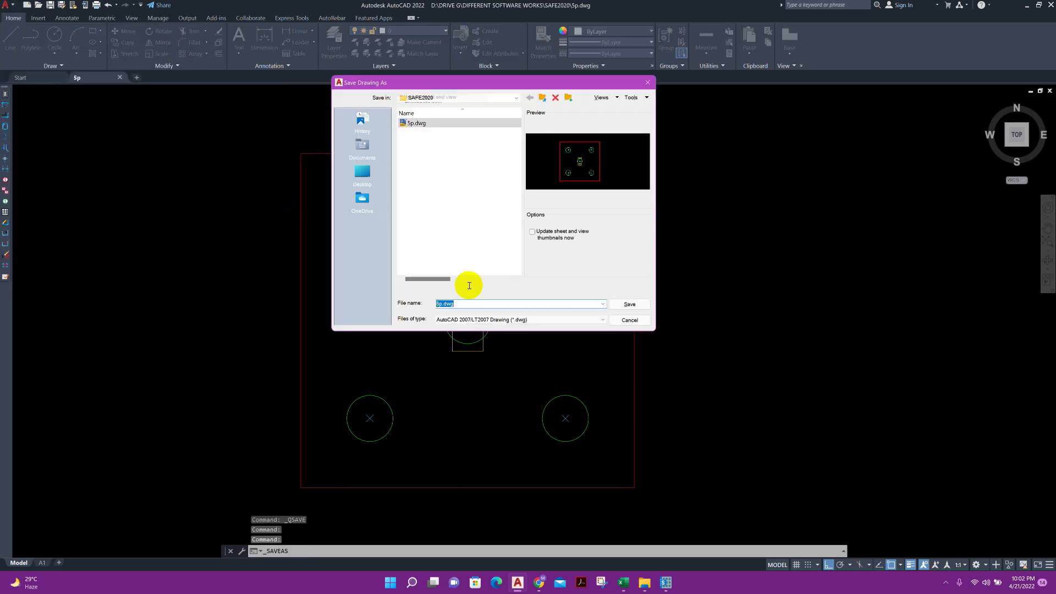
pyautogui.click(471, 319)
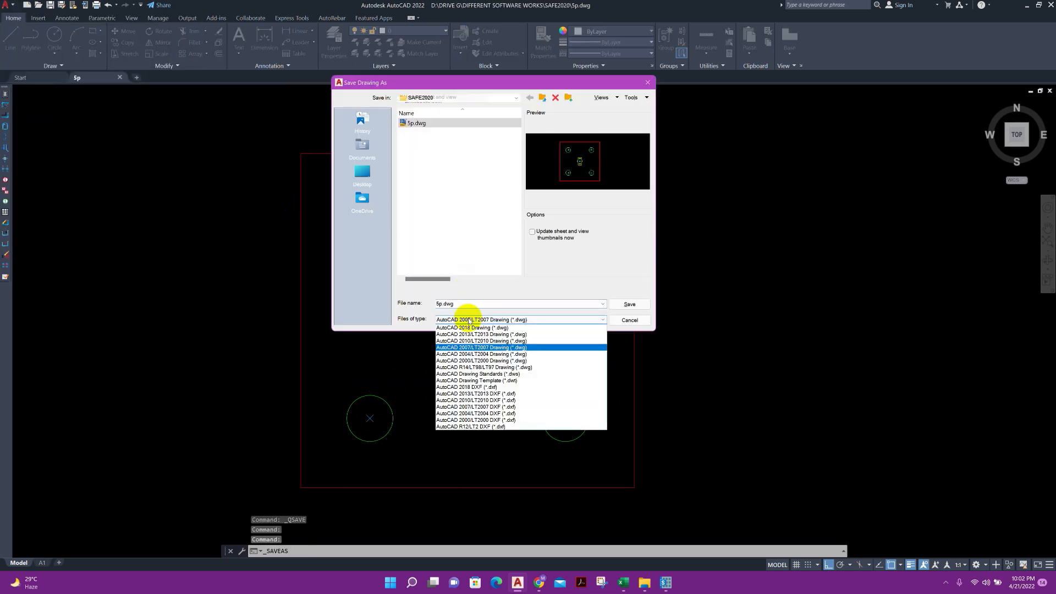
pyautogui.click(473, 394)
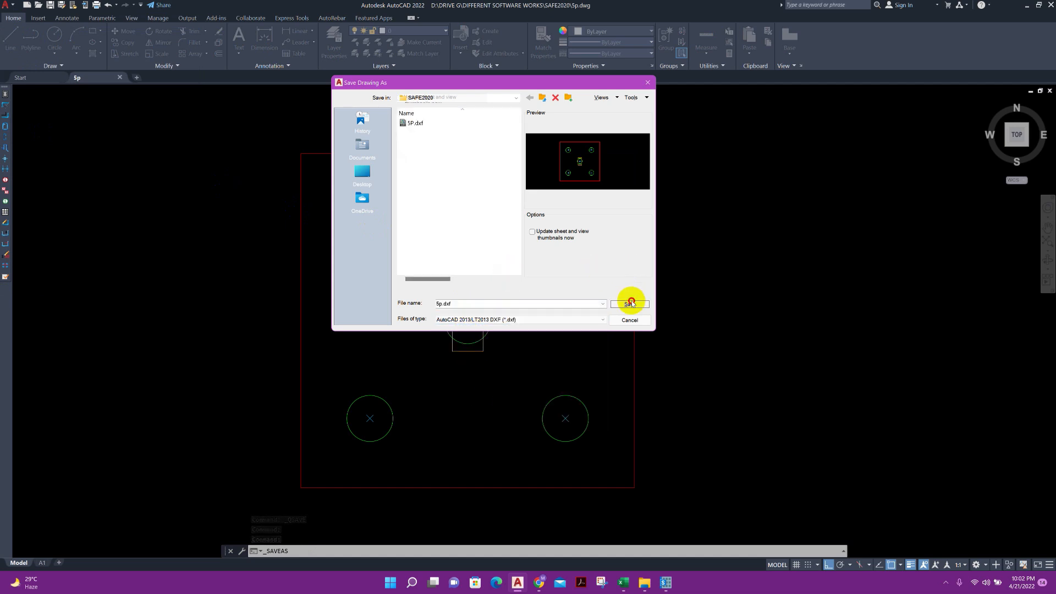
pyautogui.click(630, 302)
pyautogui.click(477, 237)
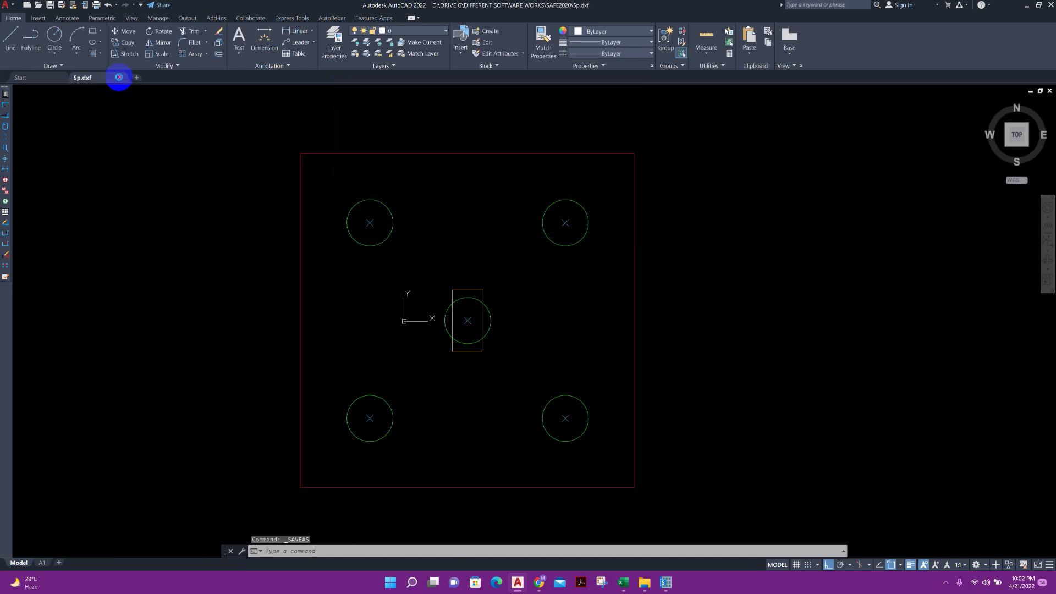
pyautogui.click(119, 77)
pyautogui.click(553, 318)
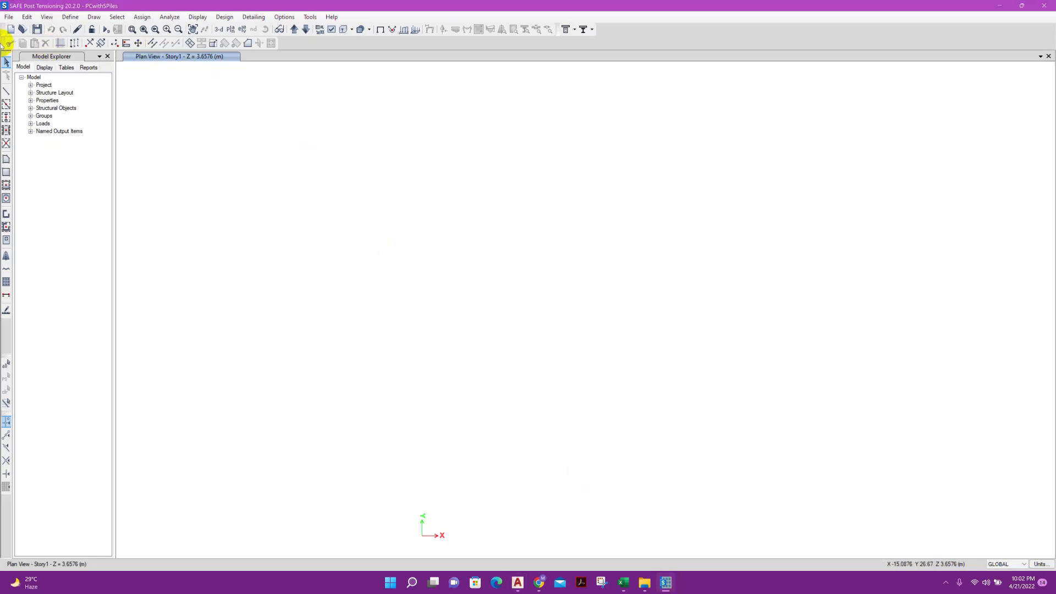
# Switch to SAFE and import 5p.dxf as an architectural plan with the CAD drawing units set to mm
pyautogui.click(8, 16)
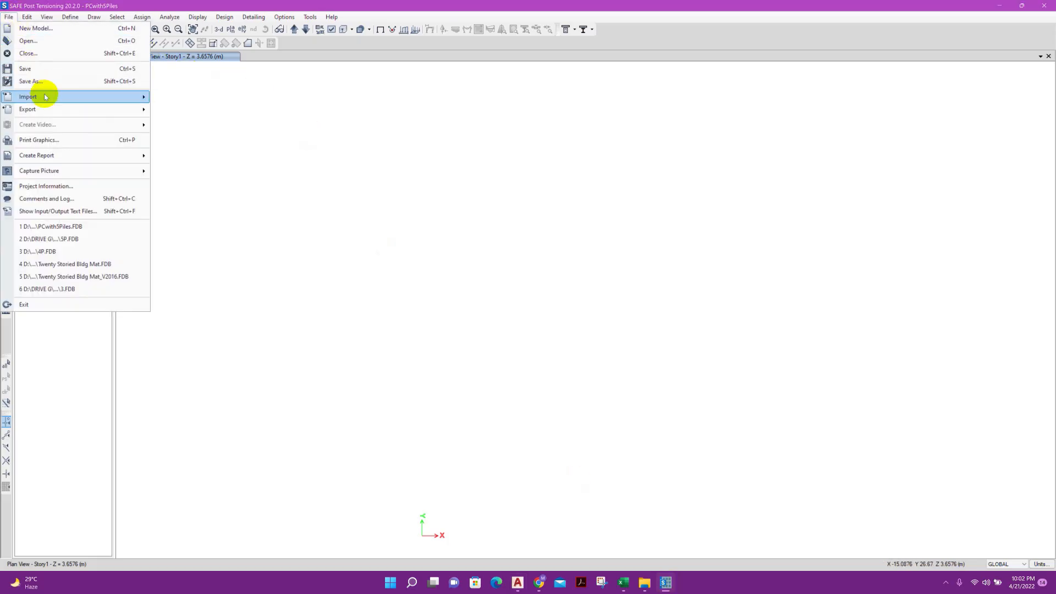
pyautogui.moveTo(85, 98)
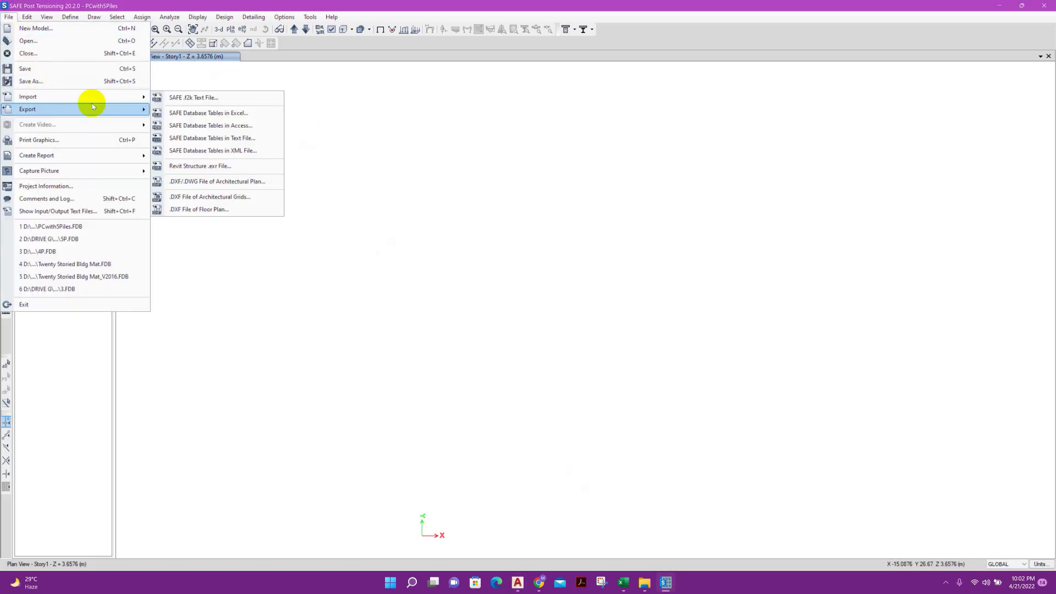
pyautogui.click(216, 182)
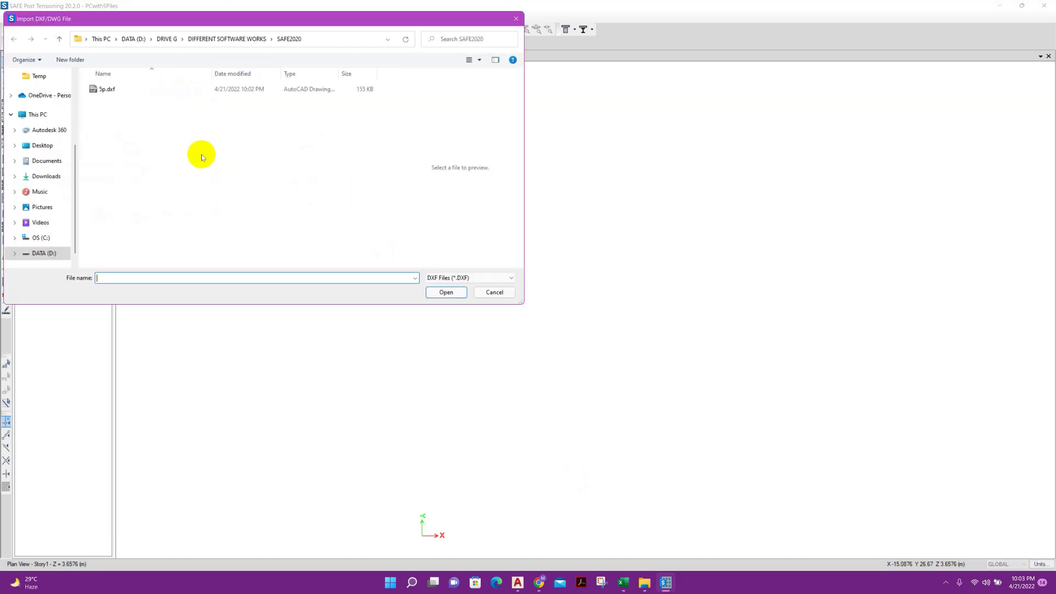
pyautogui.click(123, 90)
pyautogui.click(446, 293)
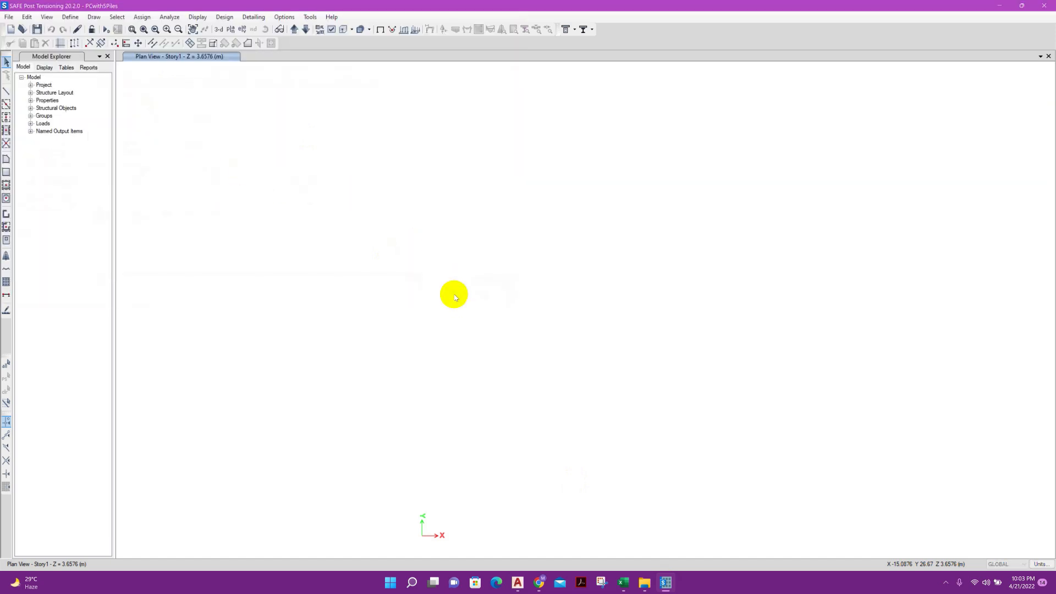
pyautogui.click(584, 212)
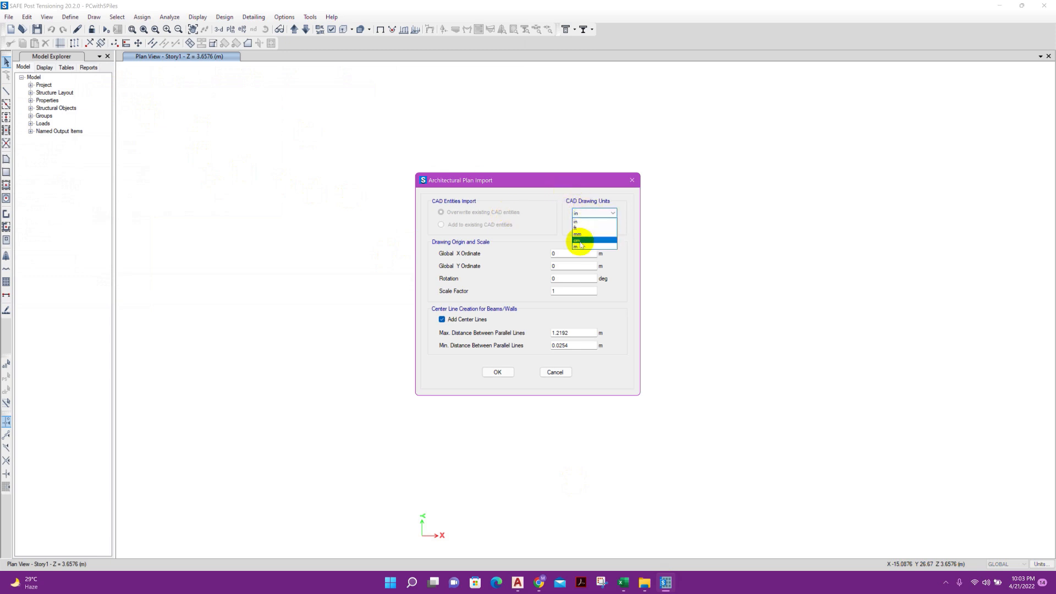
pyautogui.click(584, 234)
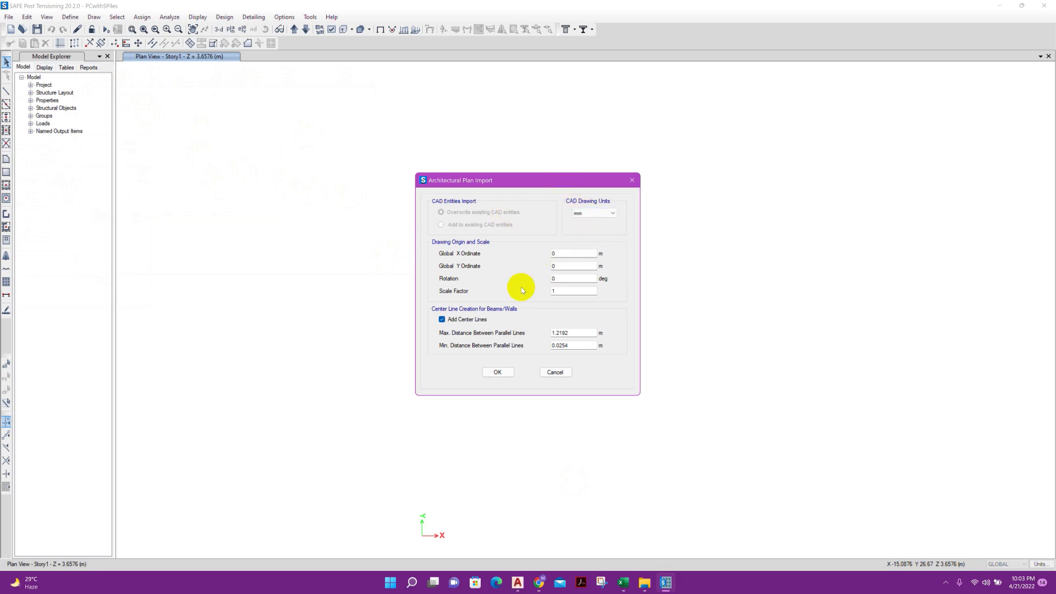
pyautogui.click(502, 374)
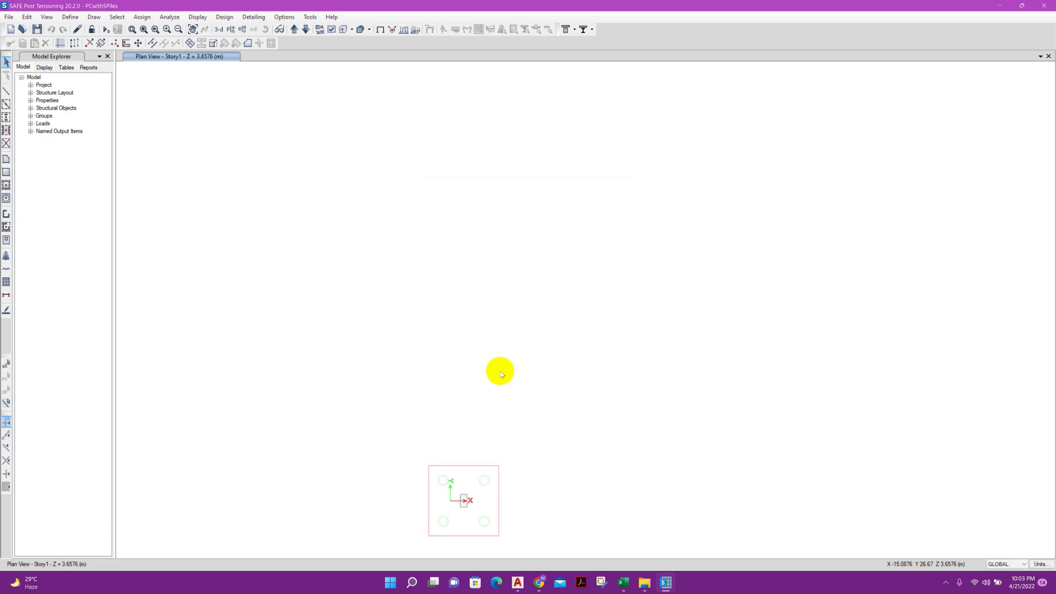
pyautogui.scroll(6, 480, 503)
pyautogui.moveTo(478, 502); pyautogui.dragTo(448, 319, button='middle')
# Add a new concrete material of grade M25 with region India and the Indian standard
pyautogui.click(67, 18)
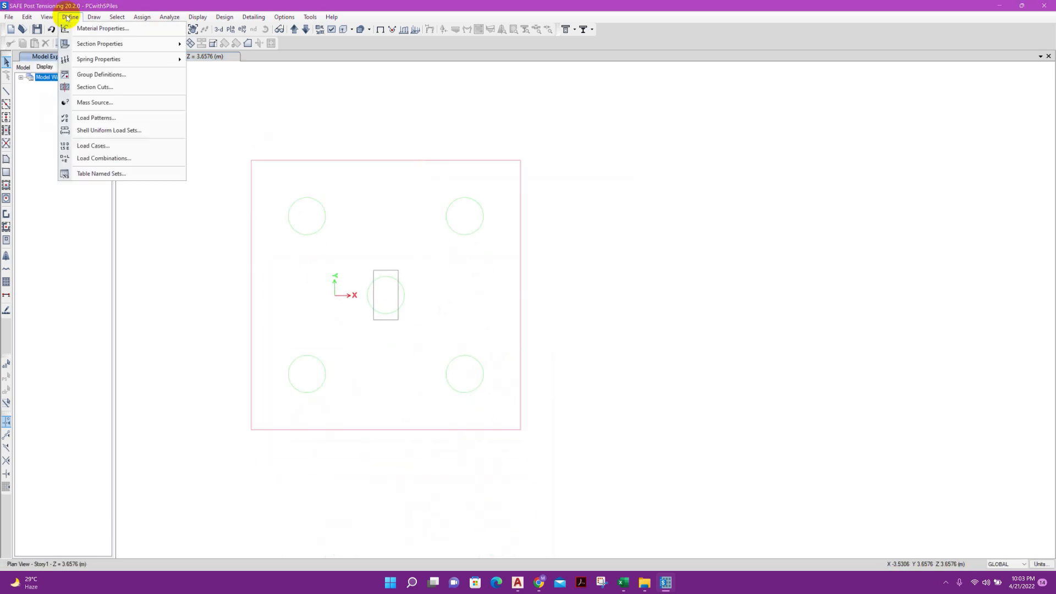
pyautogui.click(88, 29)
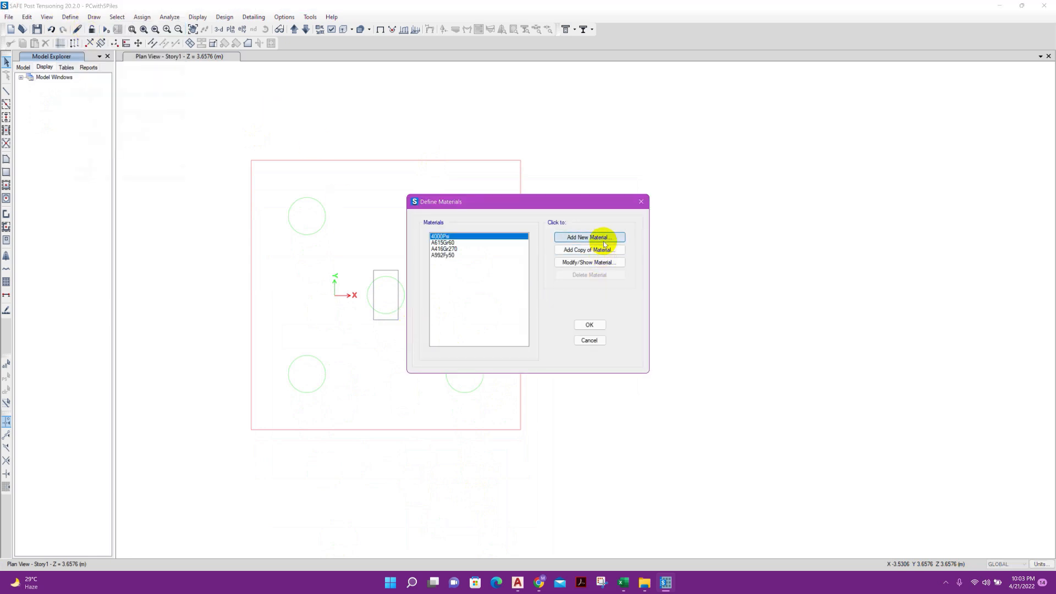
pyautogui.click(602, 240)
pyautogui.click(527, 261)
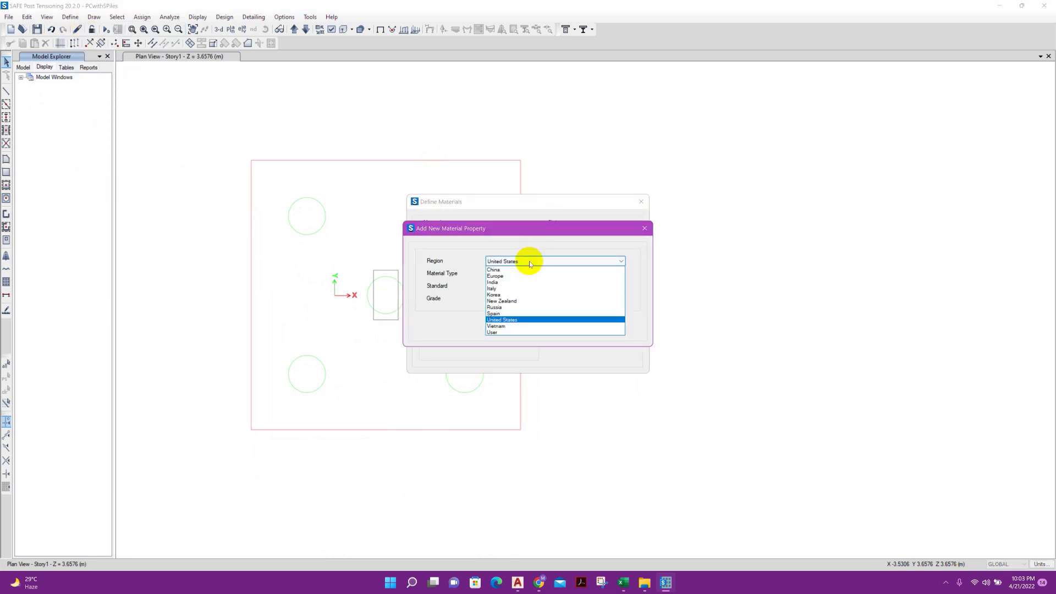
pyautogui.click(509, 282)
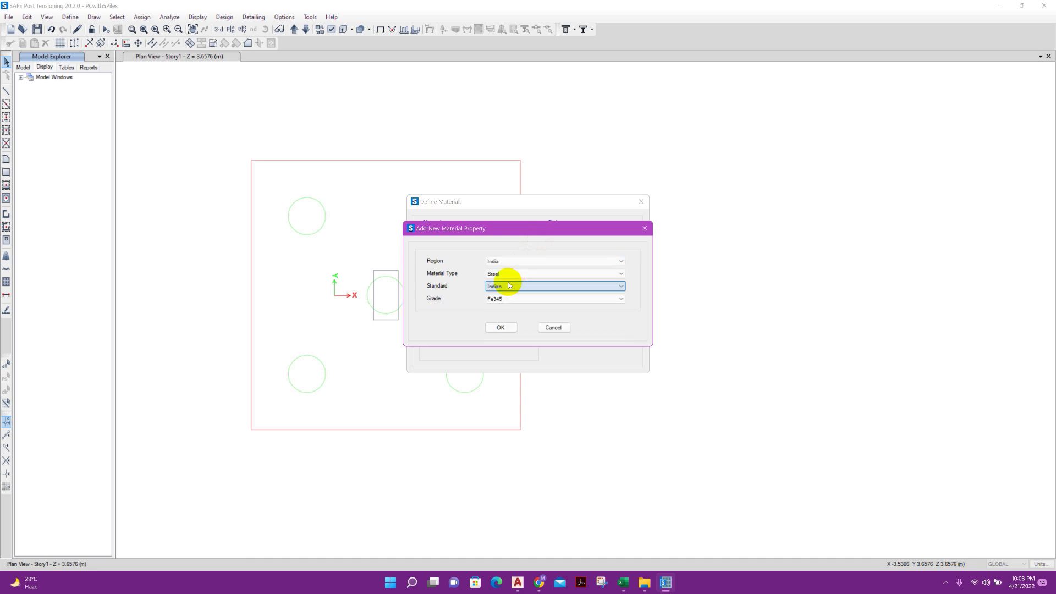
pyautogui.click(512, 277)
pyautogui.click(501, 289)
pyautogui.click(498, 298)
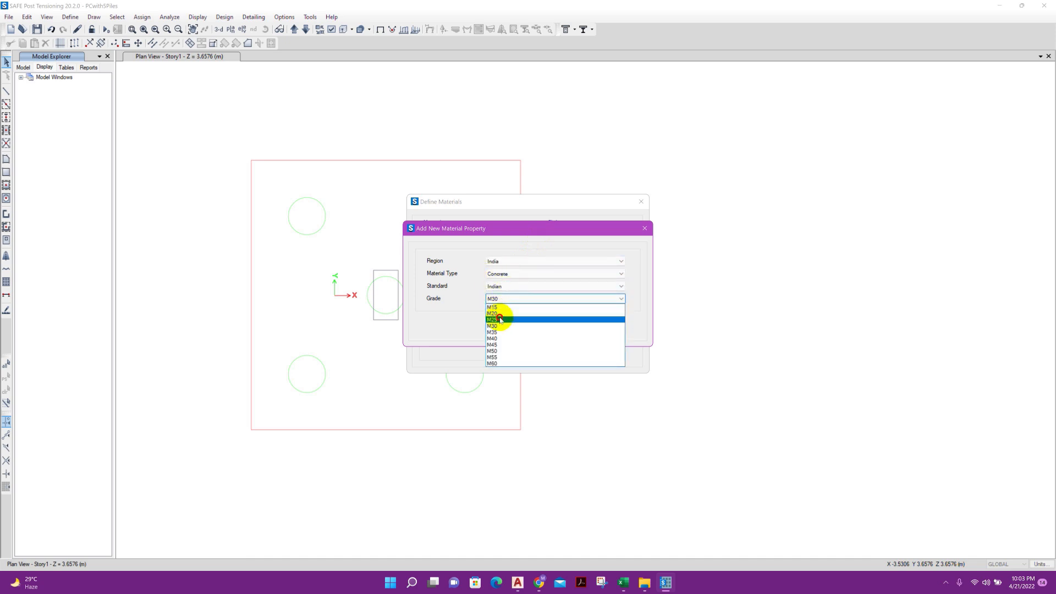
pyautogui.click(499, 320)
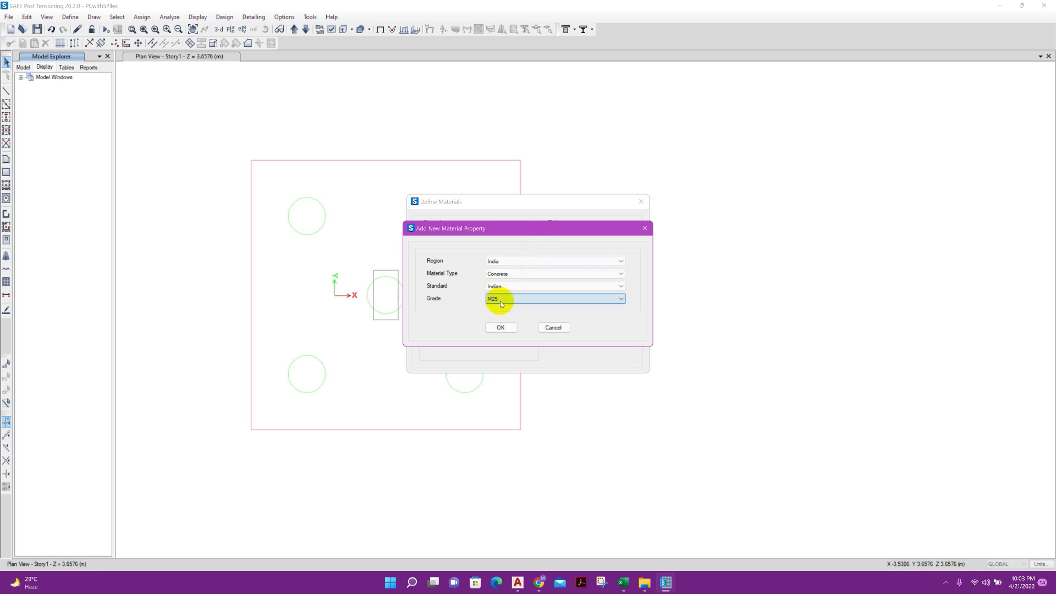
pyautogui.click(509, 329)
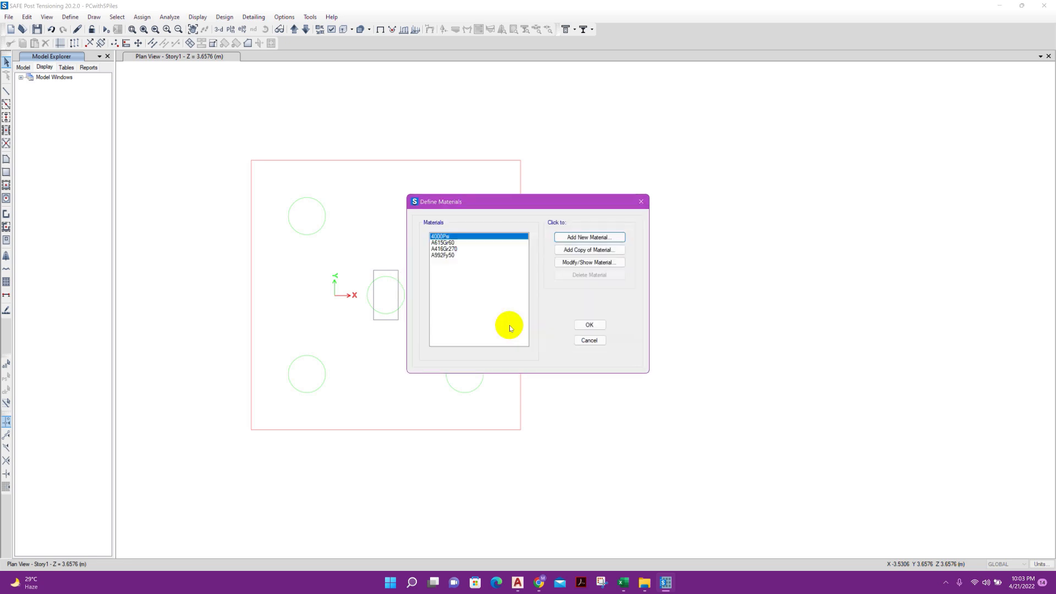
pyautogui.click(496, 443)
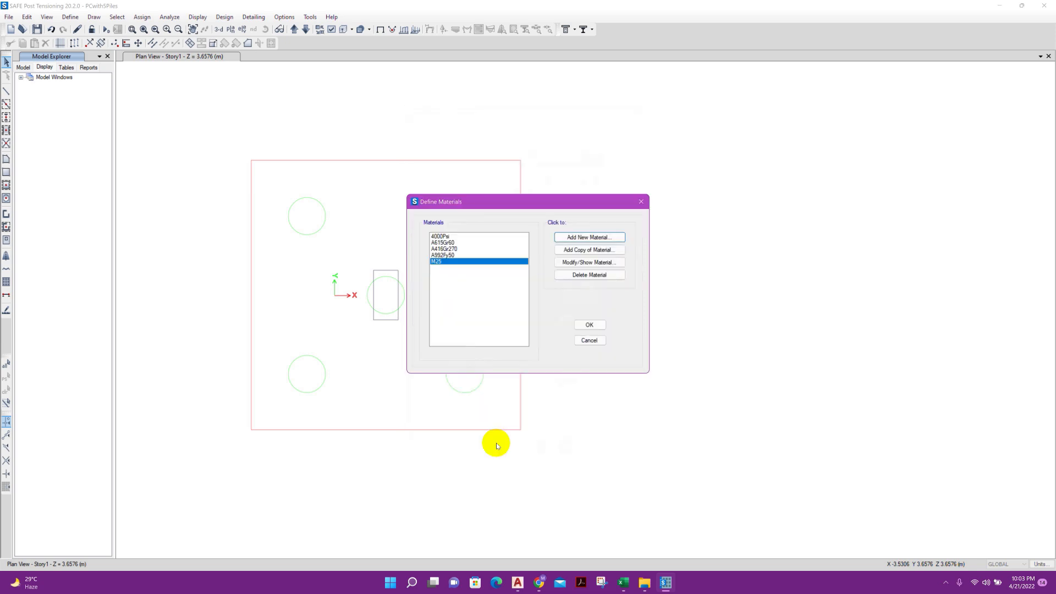
# Add a rebar material of grade HYSD Grade 415 for region India and accept the material definitions
pyautogui.click(573, 237)
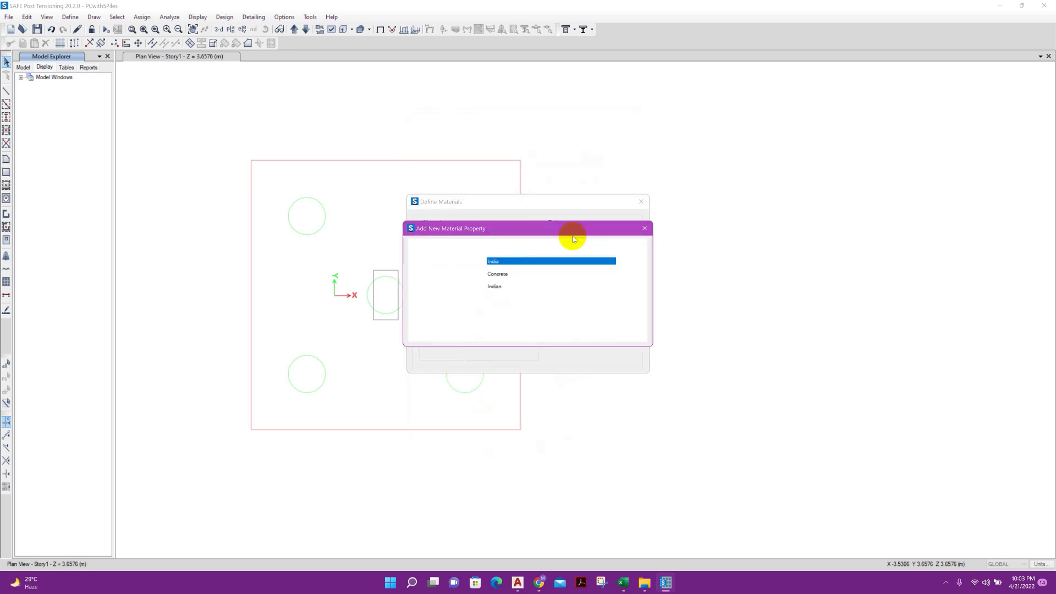
pyautogui.click(521, 273)
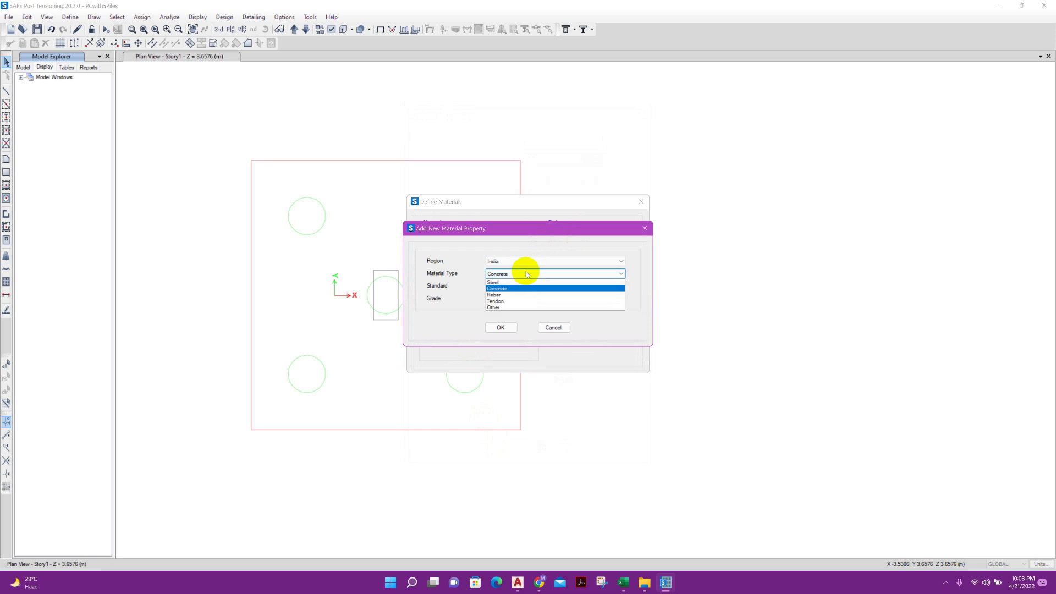
pyautogui.click(516, 295)
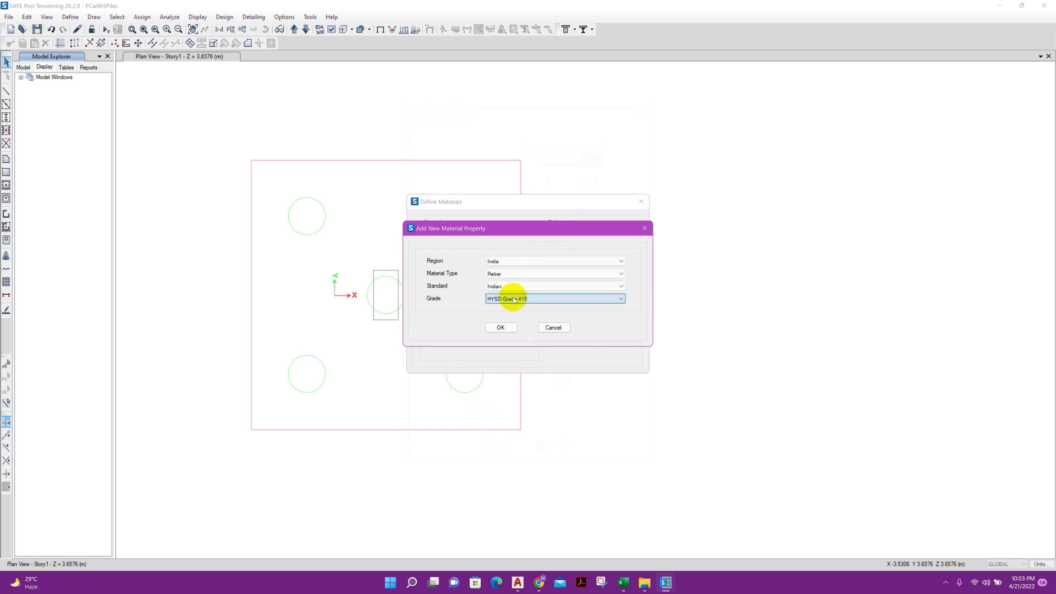
pyautogui.click(513, 297)
pyautogui.click(524, 303)
pyautogui.click(511, 328)
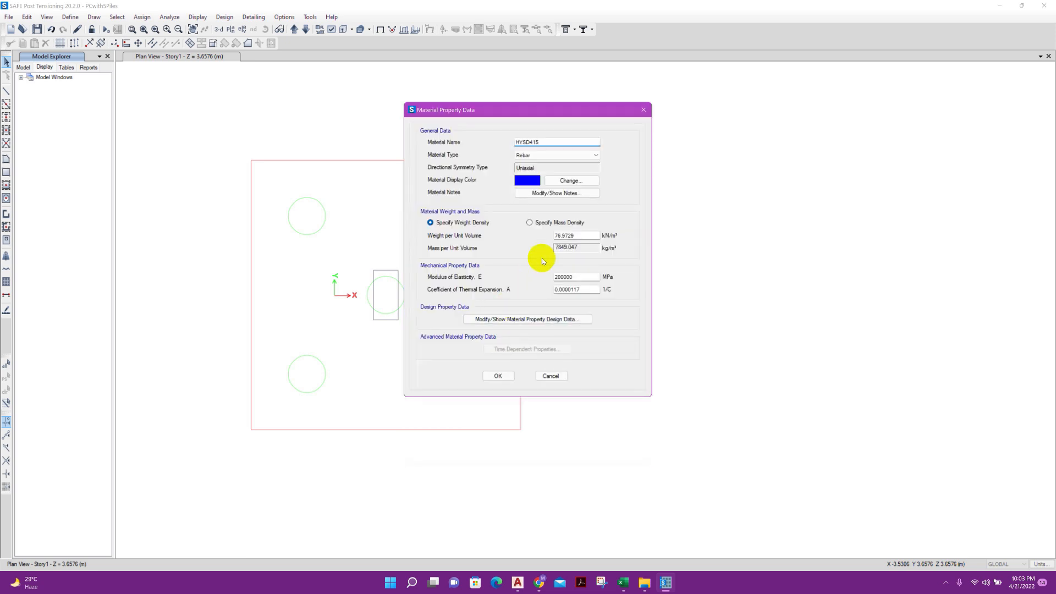
pyautogui.click(498, 376)
pyautogui.click(582, 325)
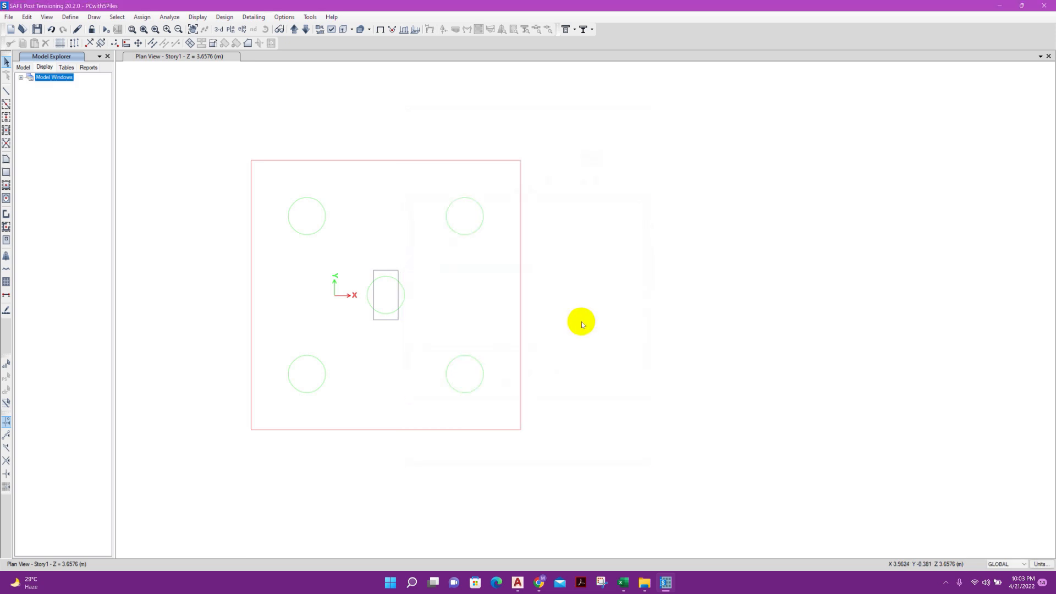
# Clear the default reinforcing bar sizes and replace them with the common SI bar set
pyautogui.click(70, 16)
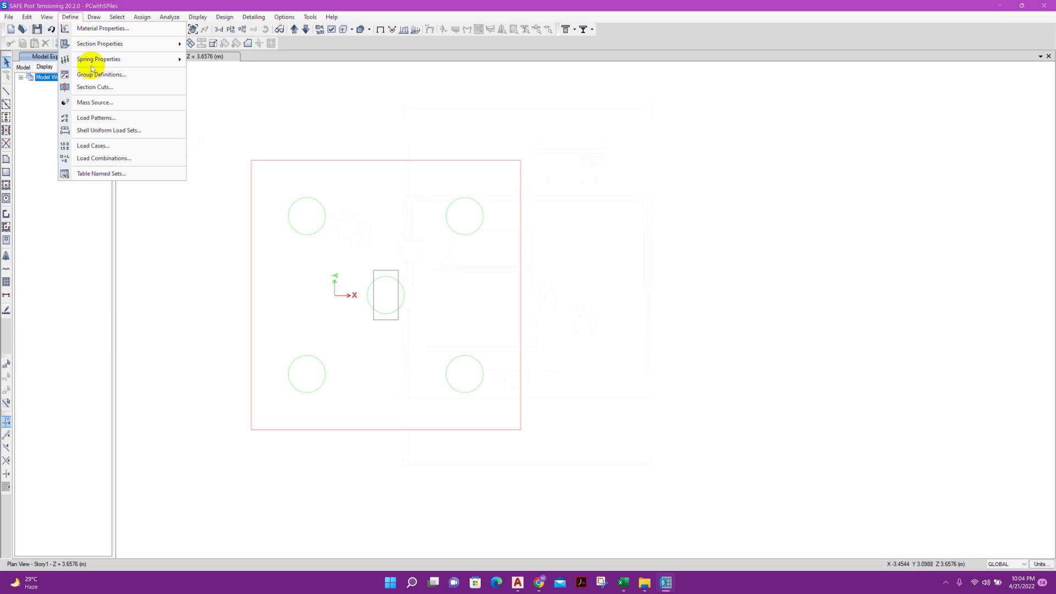
pyautogui.moveTo(172, 43)
pyautogui.click(231, 99)
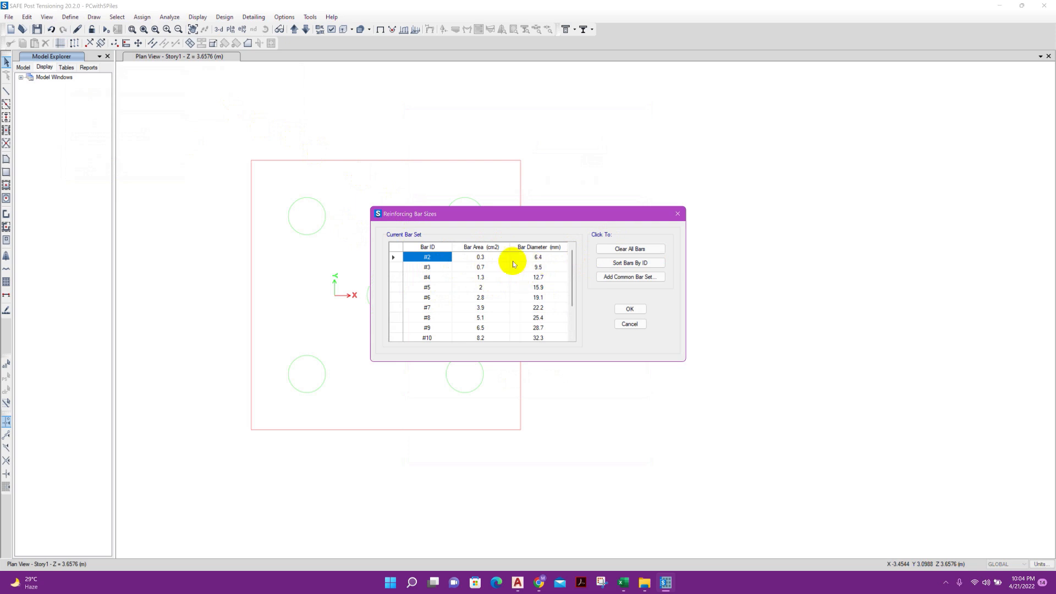
pyautogui.click(610, 250)
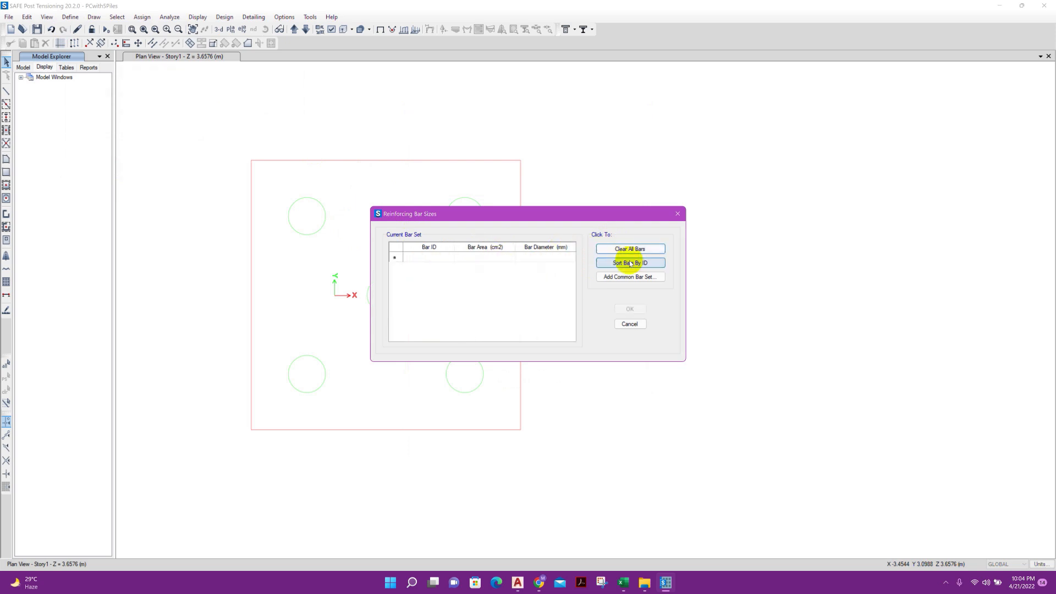
pyautogui.click(627, 277)
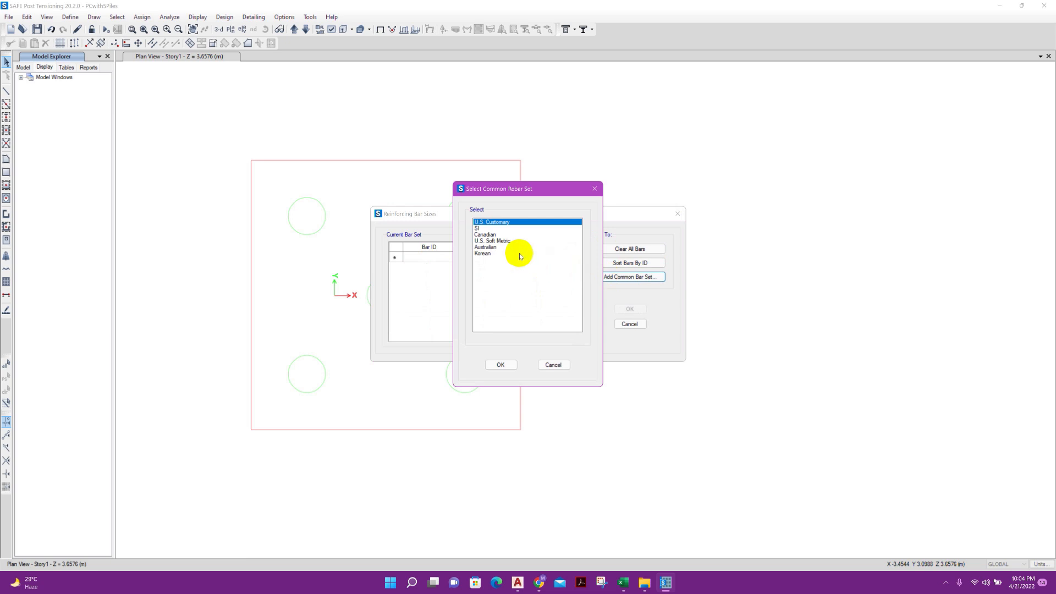
pyautogui.click(481, 235)
pyautogui.click(480, 229)
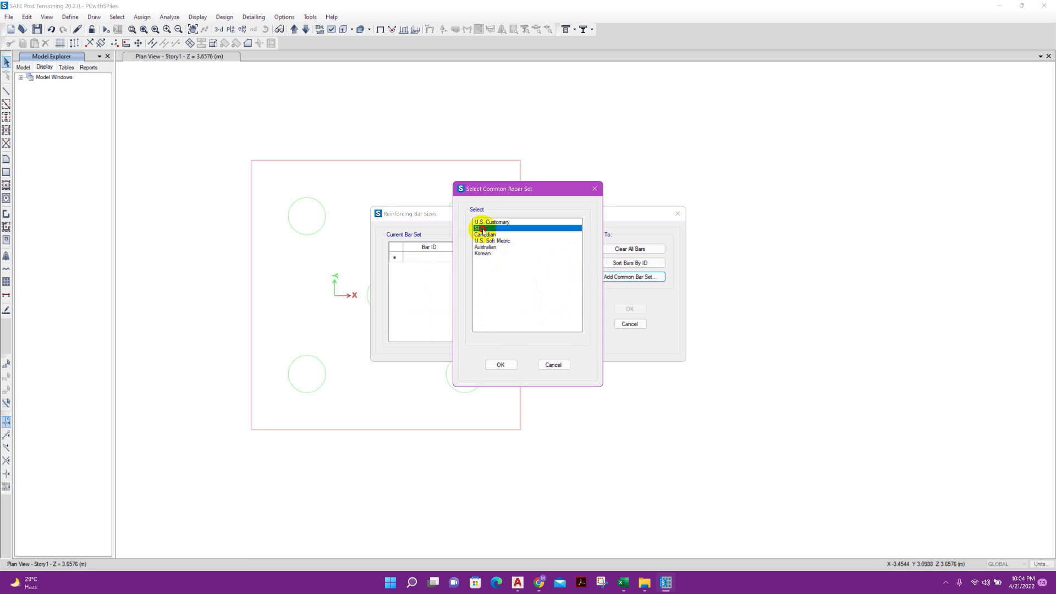
pyautogui.click(501, 365)
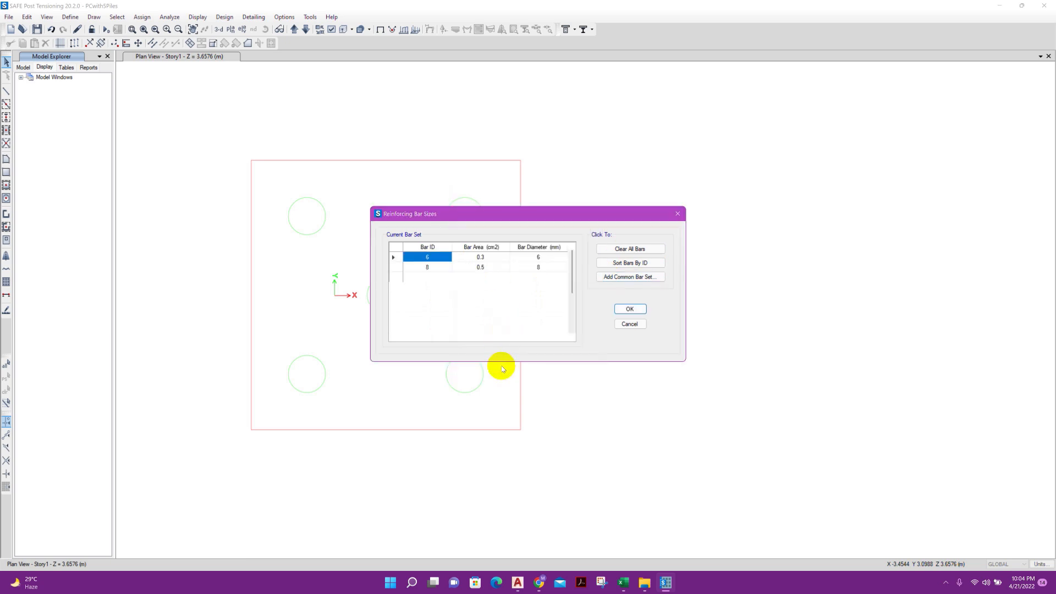
pyautogui.click(627, 310)
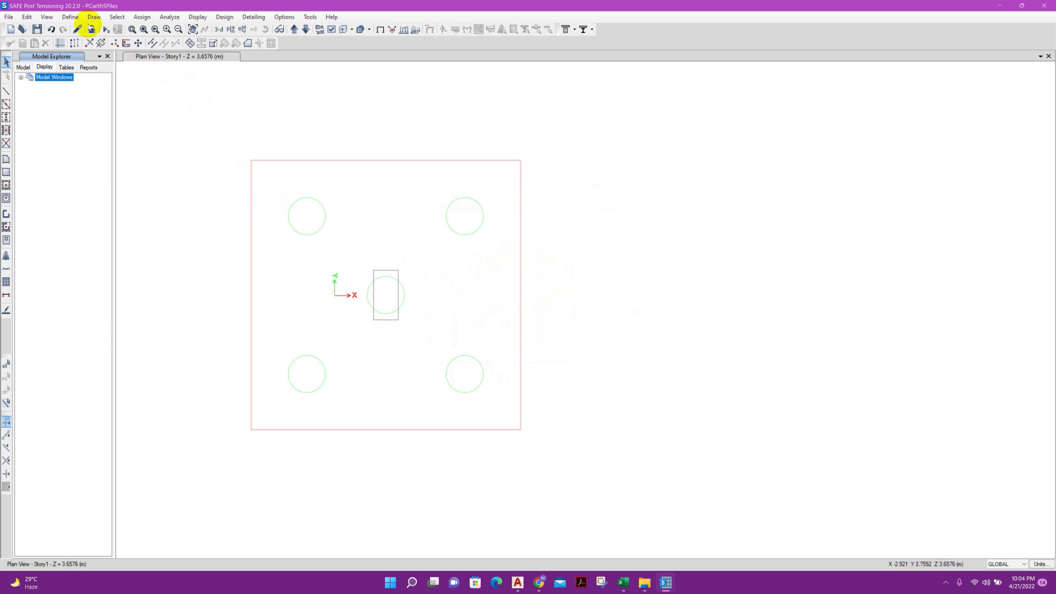
# Modify the Slab1 slab property: name it PC, assign M25 as its material and use Shell-Thick modeling
pyautogui.click(78, 20)
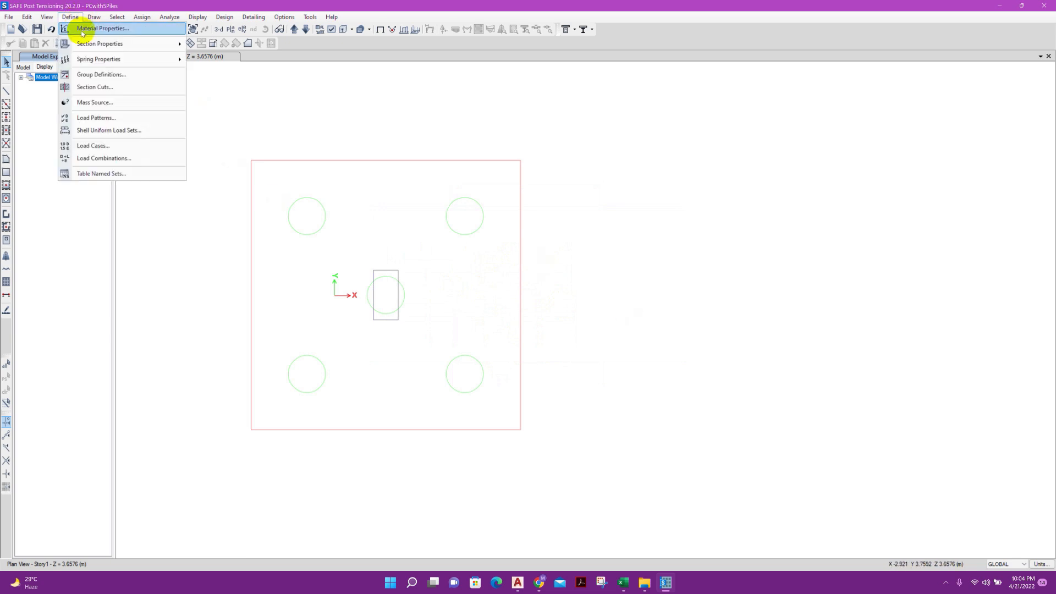
pyautogui.moveTo(97, 43)
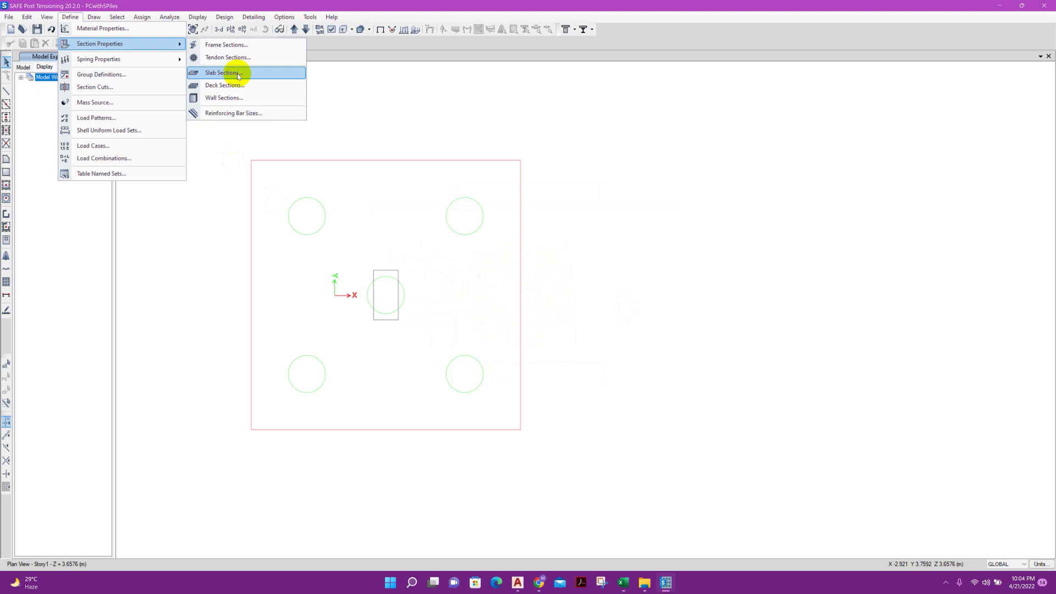
pyautogui.click(239, 75)
pyautogui.click(483, 259)
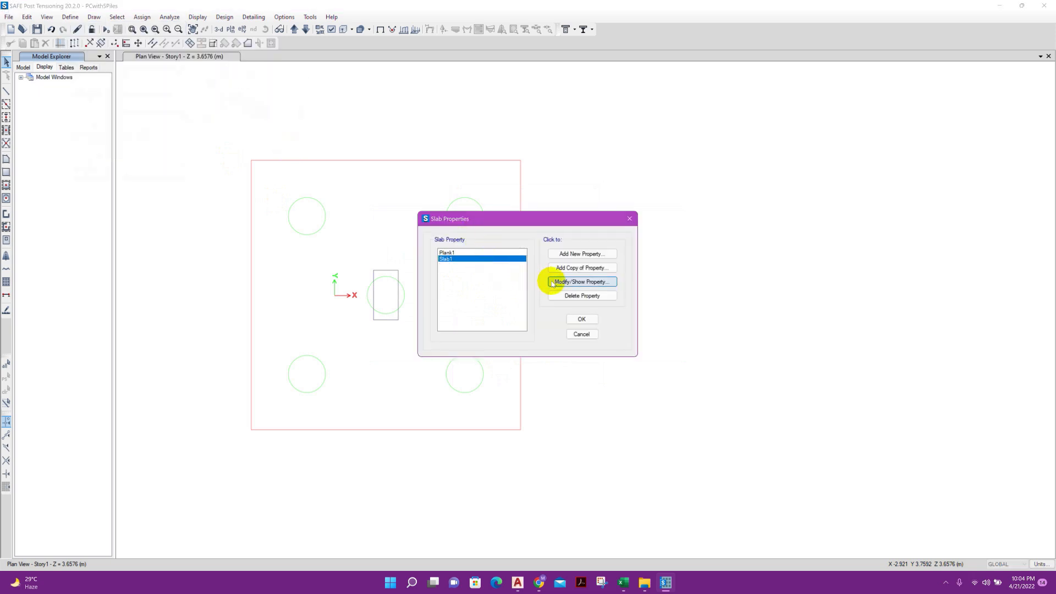
pyautogui.click(552, 282)
pyautogui.write('PC')
pyautogui.click(536, 198)
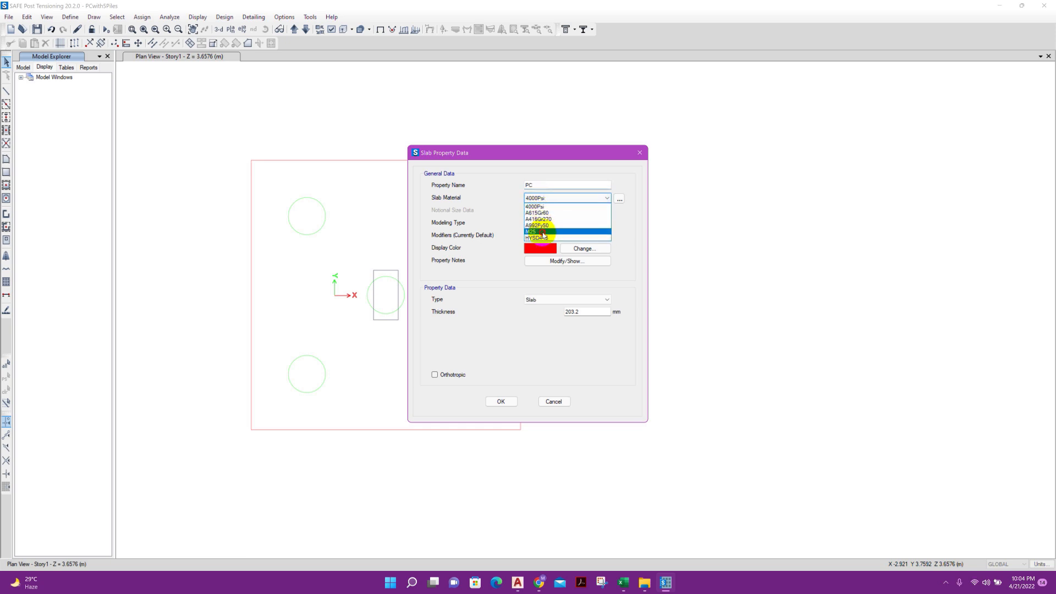
pyautogui.click(531, 231)
pyautogui.click(562, 223)
pyautogui.click(561, 237)
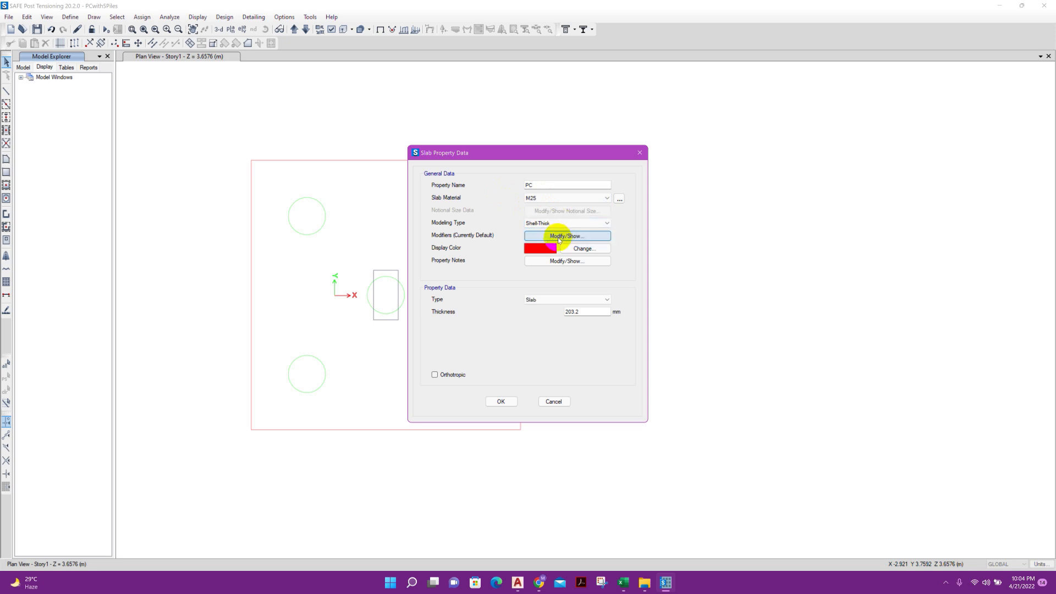
# Make the slab property a Mat with 800 mm thickness, rename it PC800 and accept it
pyautogui.click(538, 300)
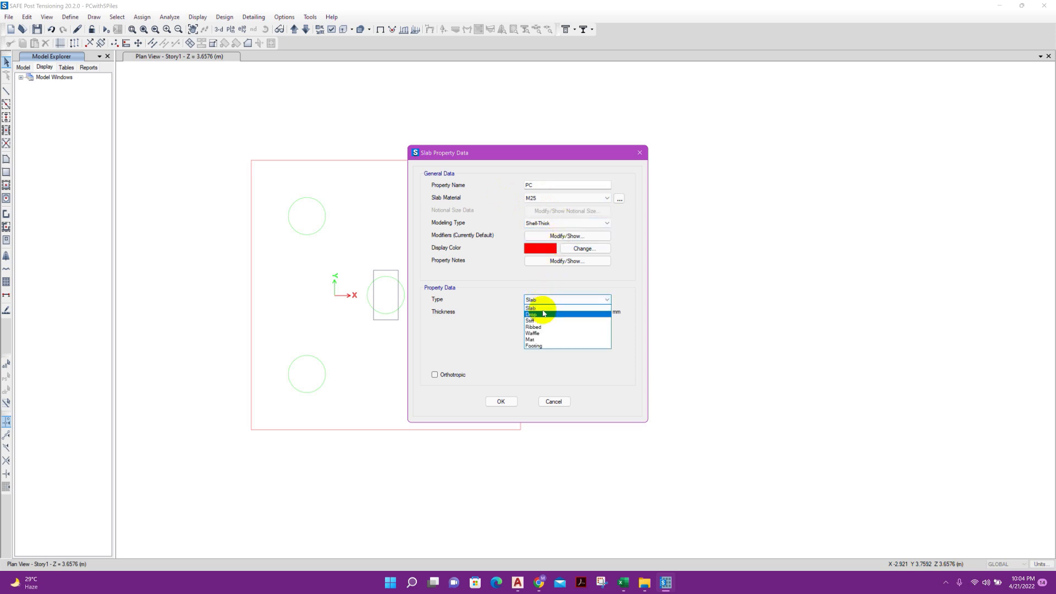
pyautogui.click(537, 340)
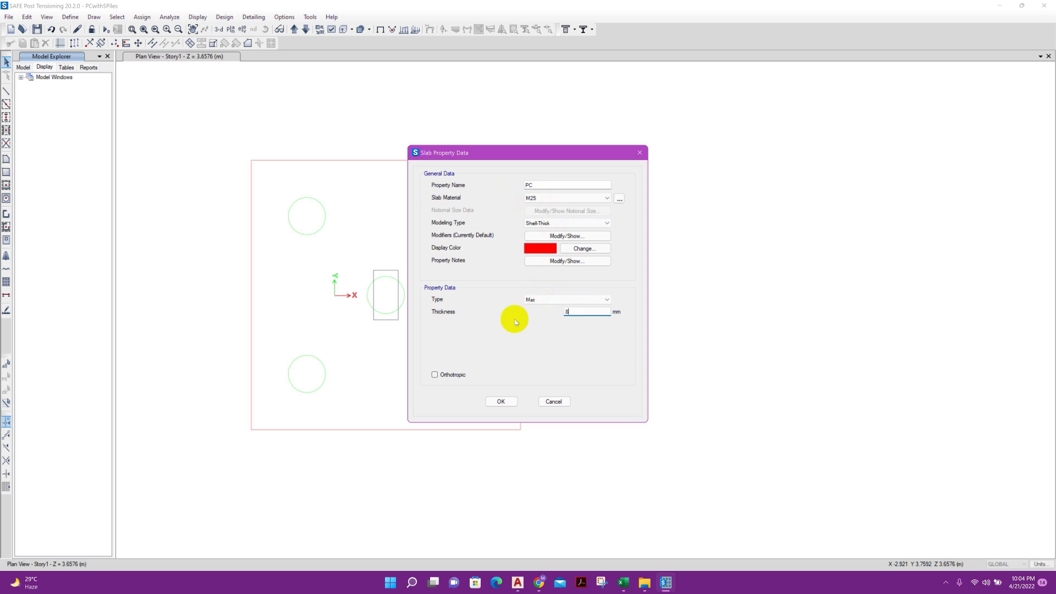
pyautogui.click(545, 184)
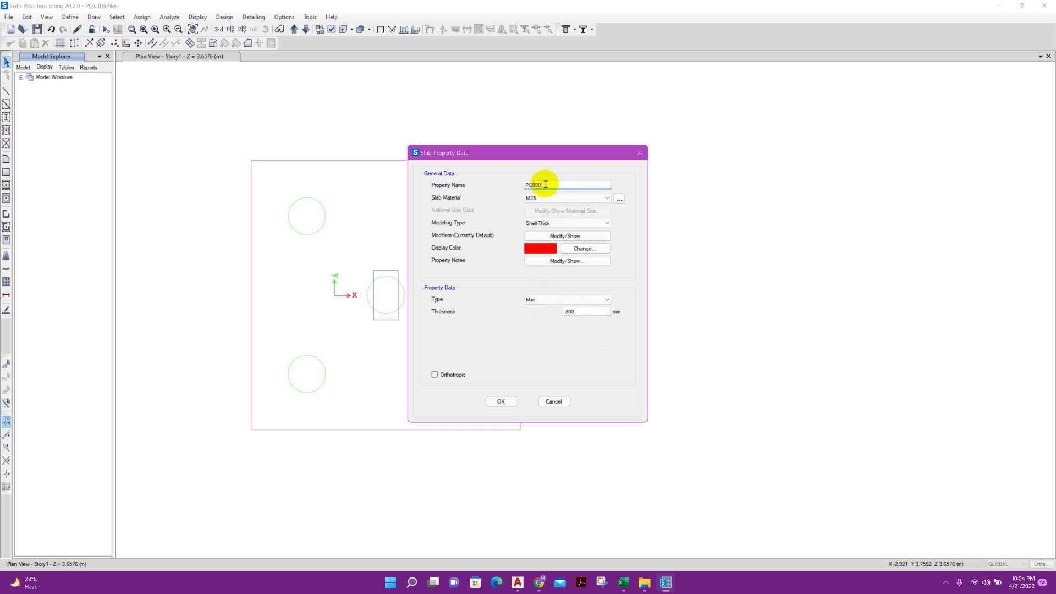
pyautogui.click(501, 401)
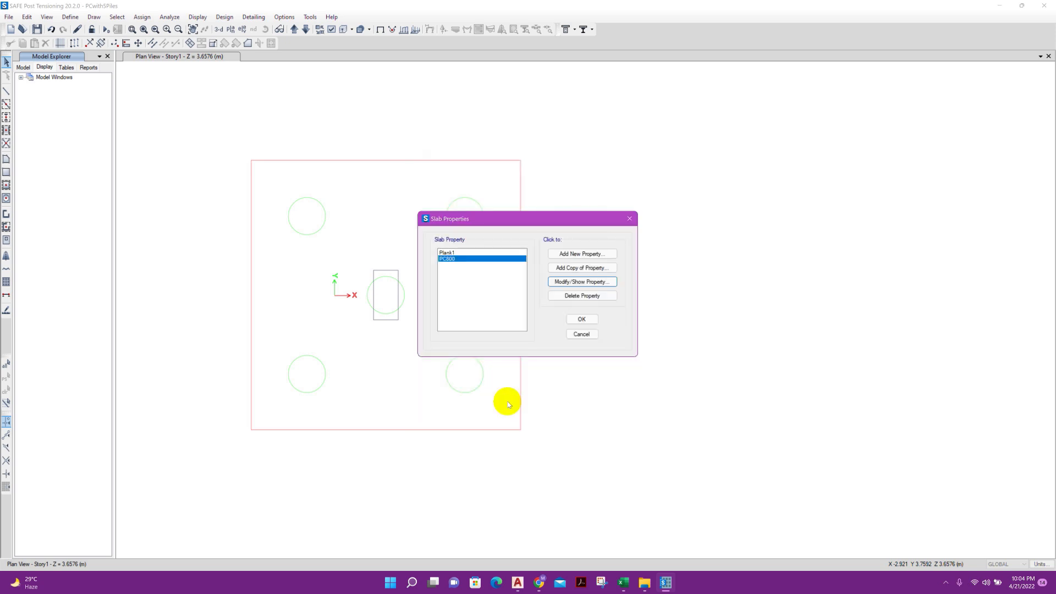
# Add a copy of the PC800 slab property named Column with type Stiff and accept it
pyautogui.click(572, 270)
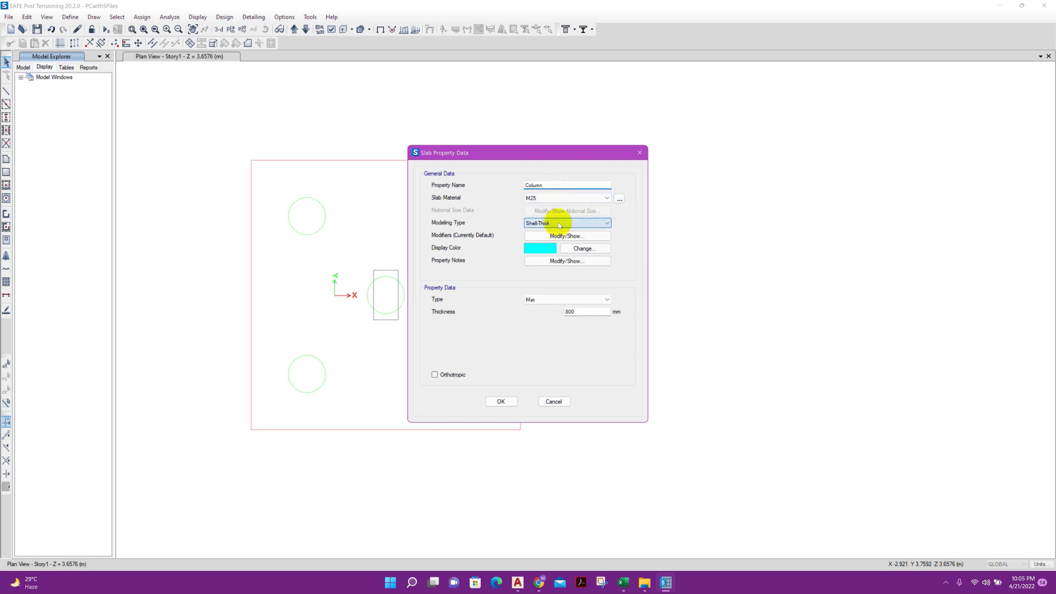
pyautogui.click(545, 299)
pyautogui.click(547, 323)
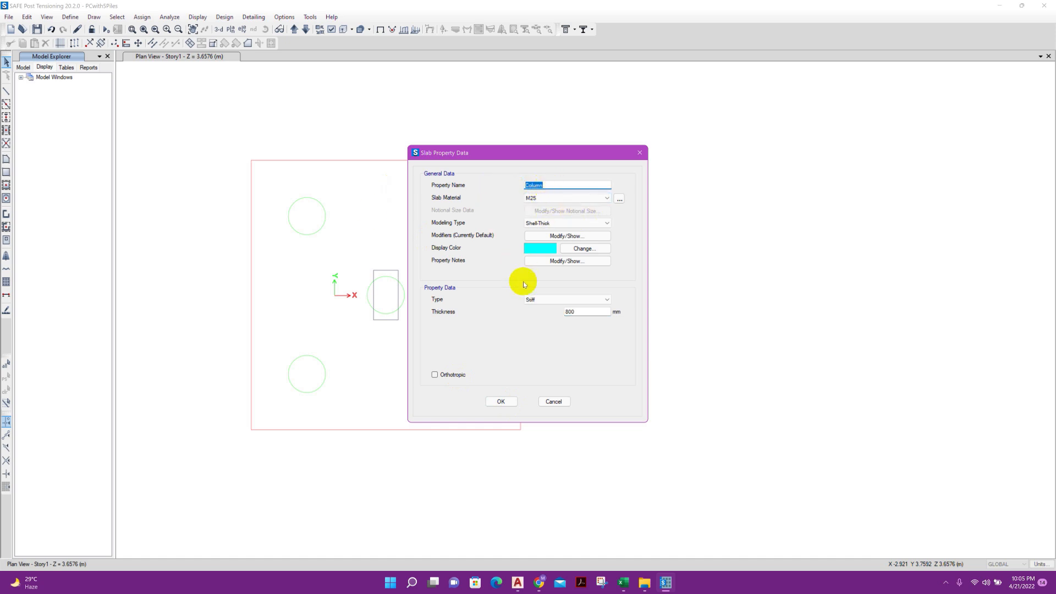
pyautogui.doubleClick(585, 312)
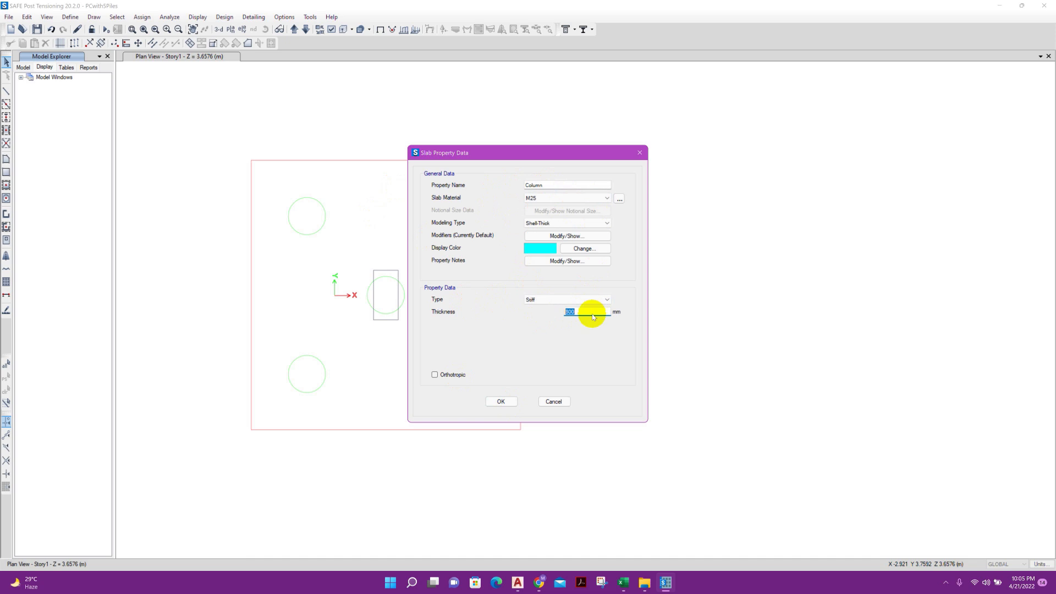
pyautogui.click(506, 402)
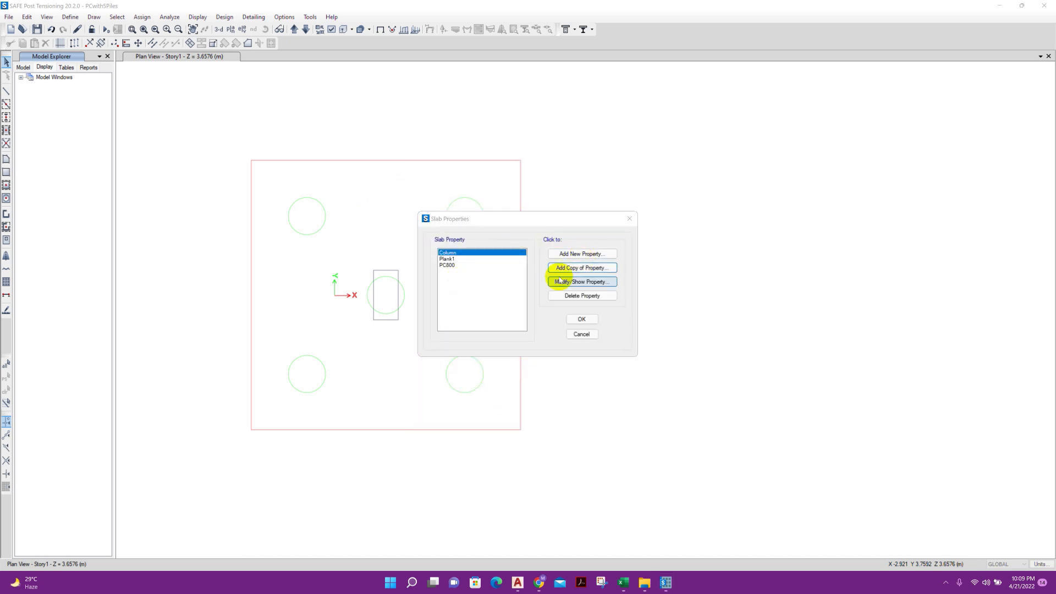
# Start another slab property as a copy of PC800
pyautogui.click(471, 265)
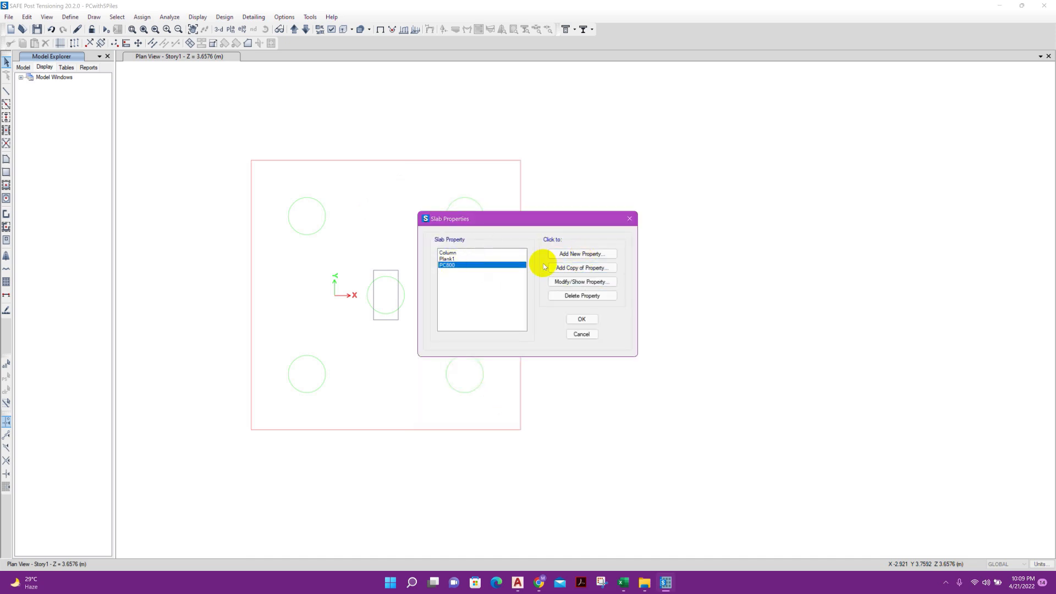
pyautogui.click(587, 267)
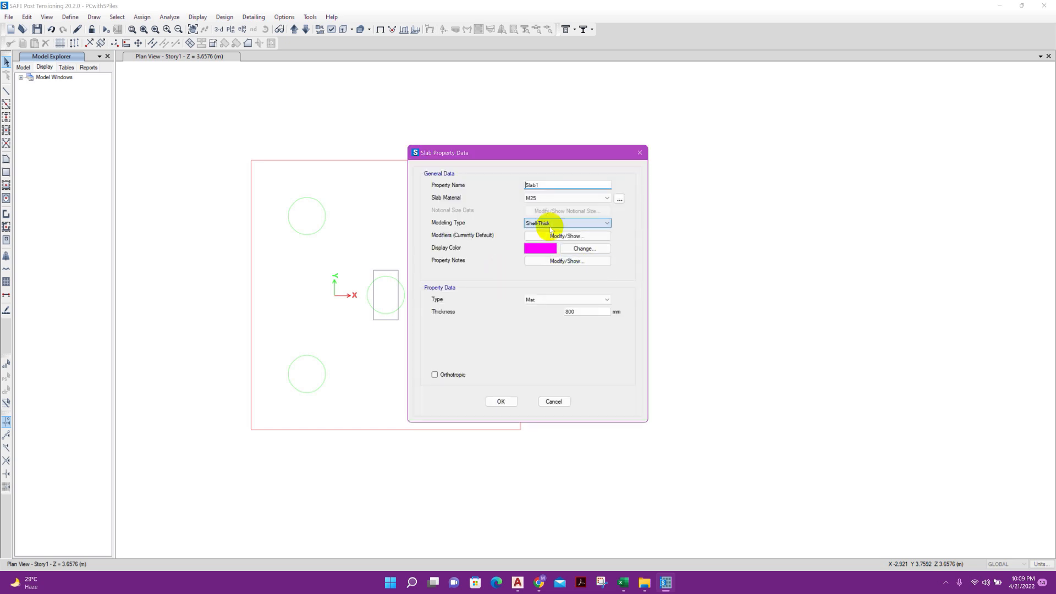
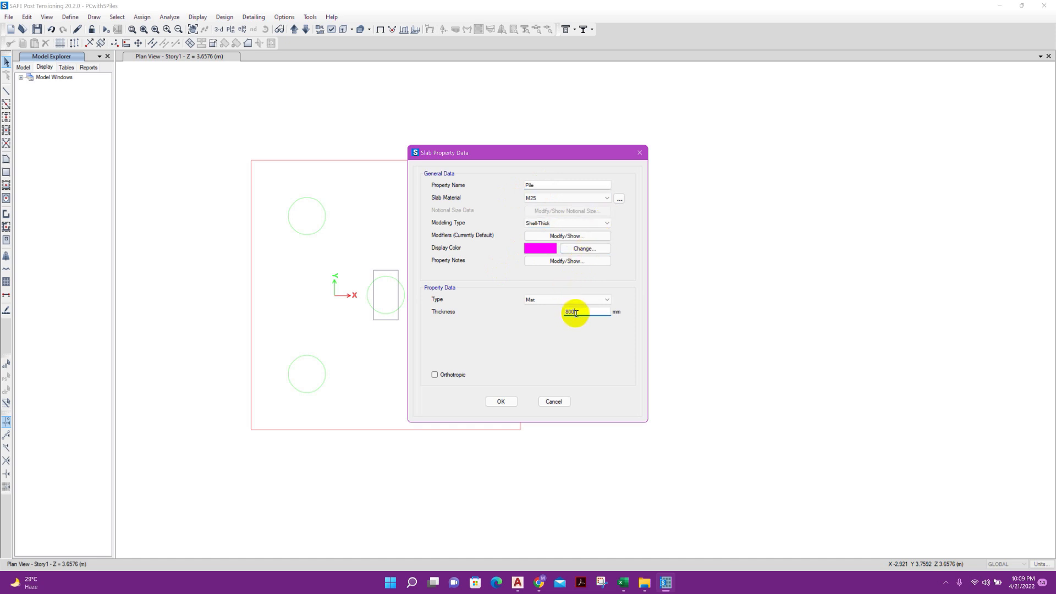
# Accept the Pile slab property, check the Column, PC800 and Pile definitions, and accept the slab property list
pyautogui.click(501, 401)
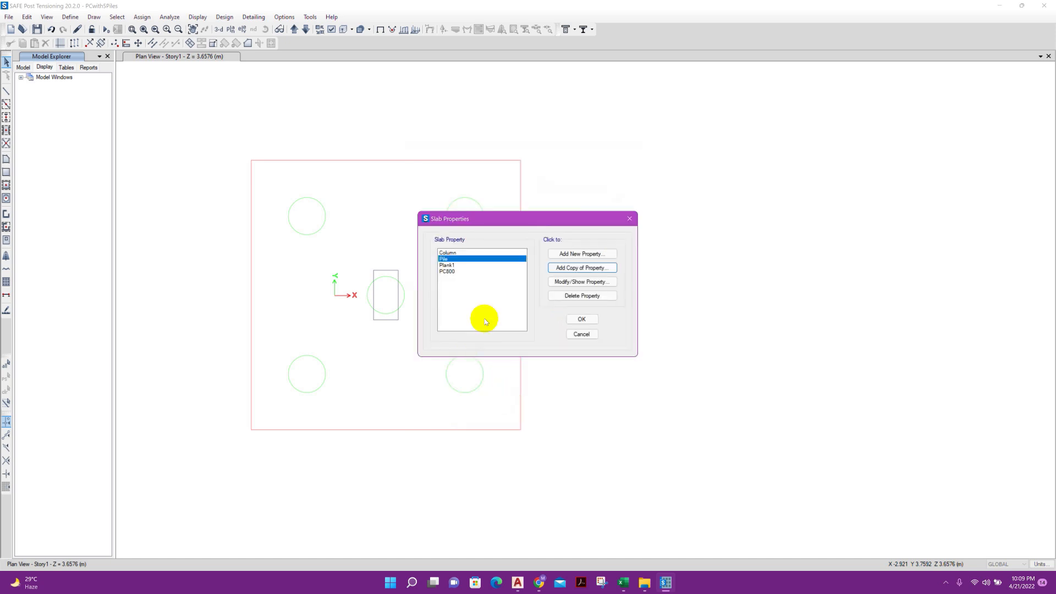
pyautogui.click(511, 253)
pyautogui.click(605, 282)
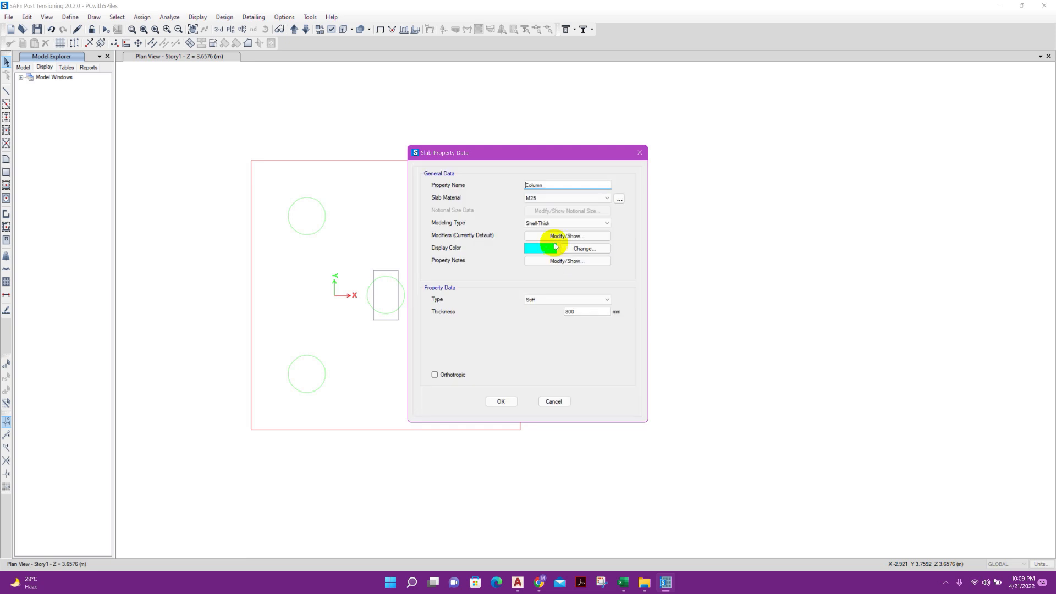
pyautogui.click(500, 401)
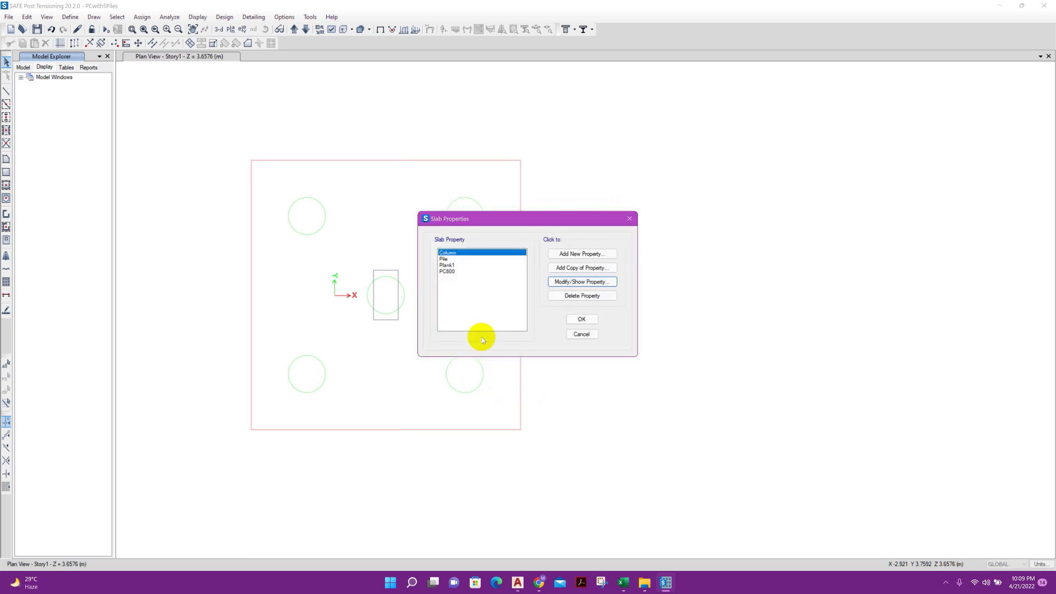
pyautogui.click(464, 272)
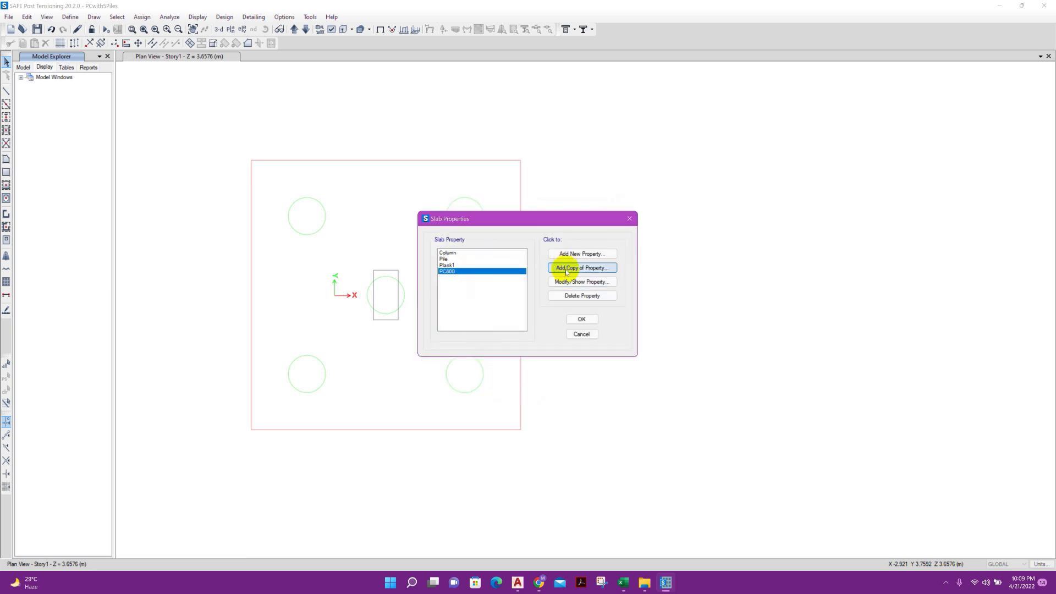
pyautogui.click(583, 281)
pyautogui.click(498, 402)
pyautogui.click(469, 259)
pyautogui.click(554, 281)
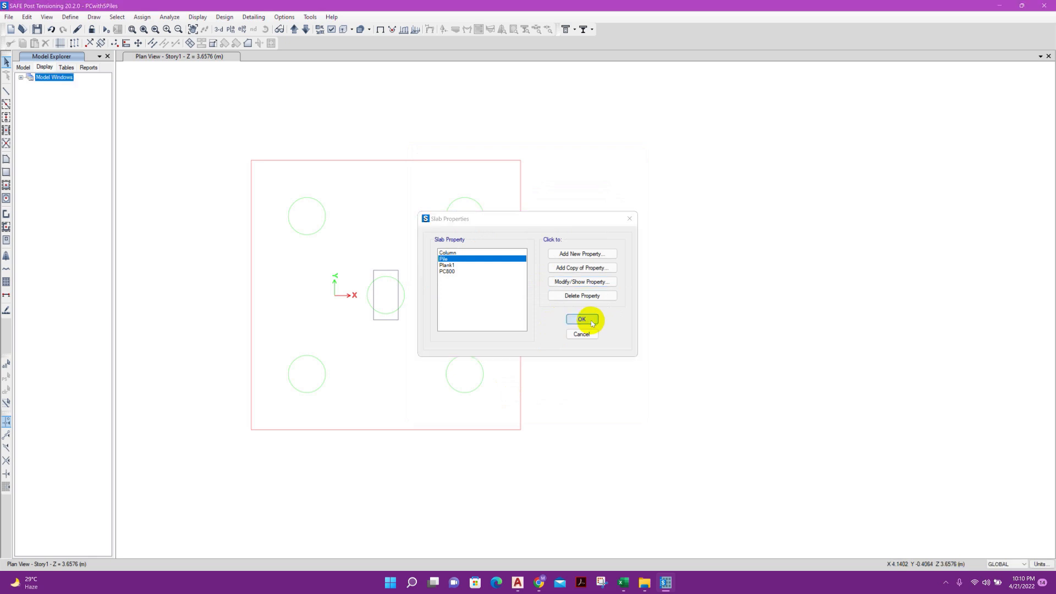
pyautogui.click(583, 319)
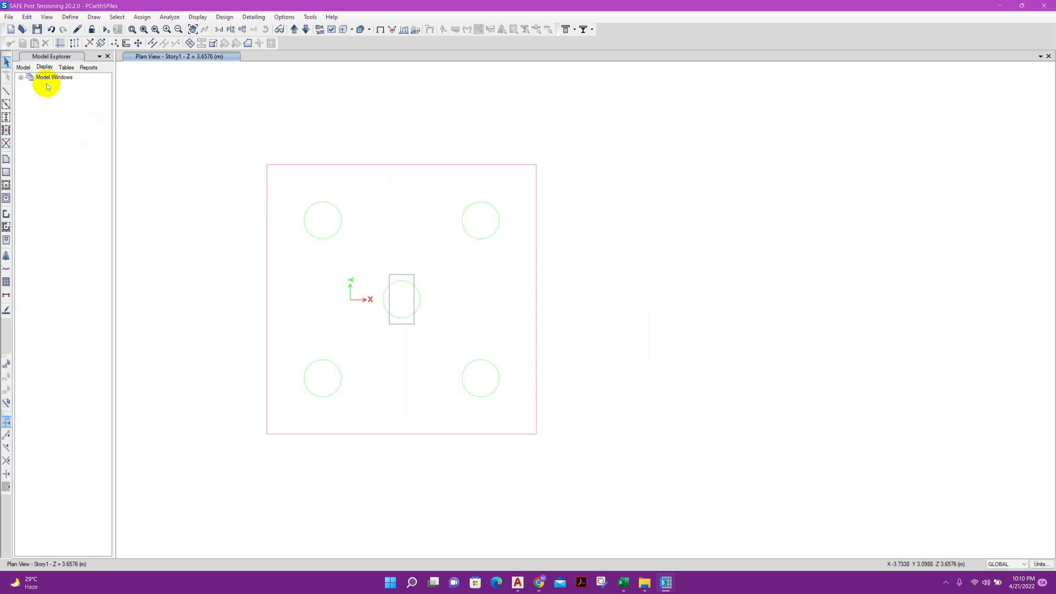
# Create an area object from the PC architectural layer of the Story1 plan view
pyautogui.click(21, 78)
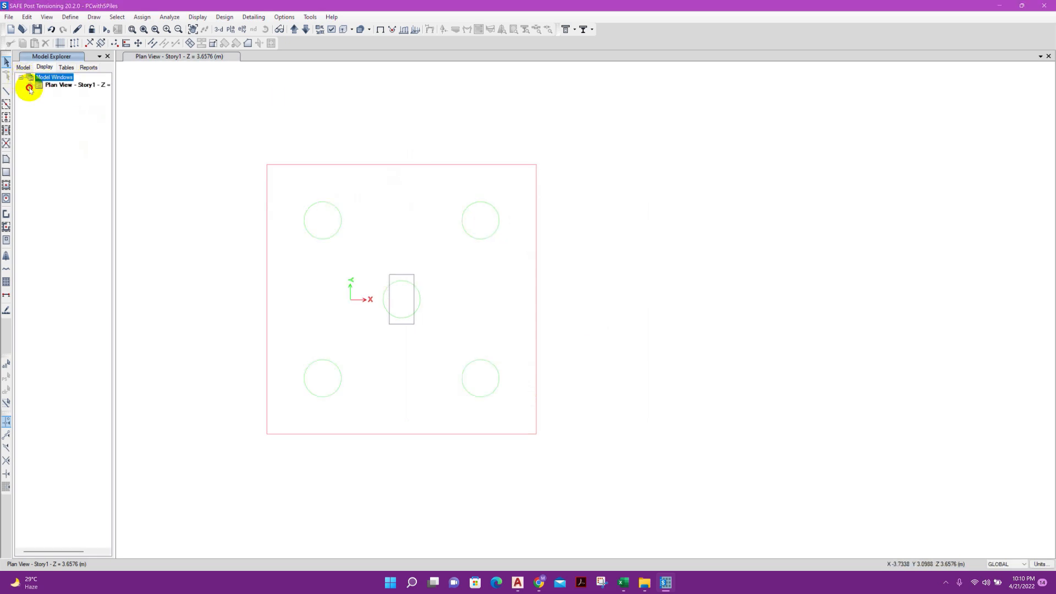
pyautogui.click(29, 87)
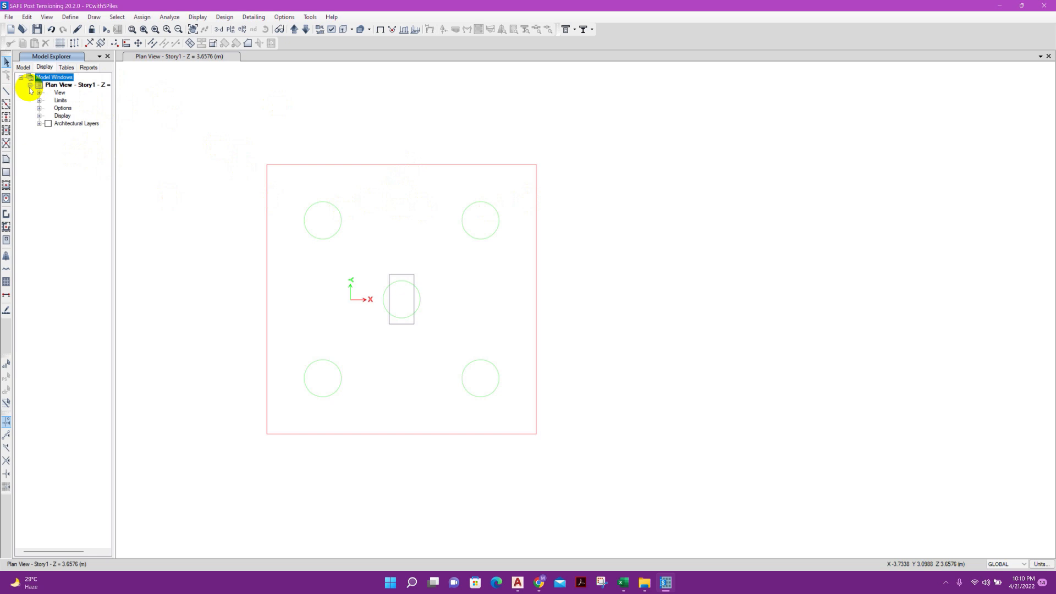
pyautogui.click(39, 124)
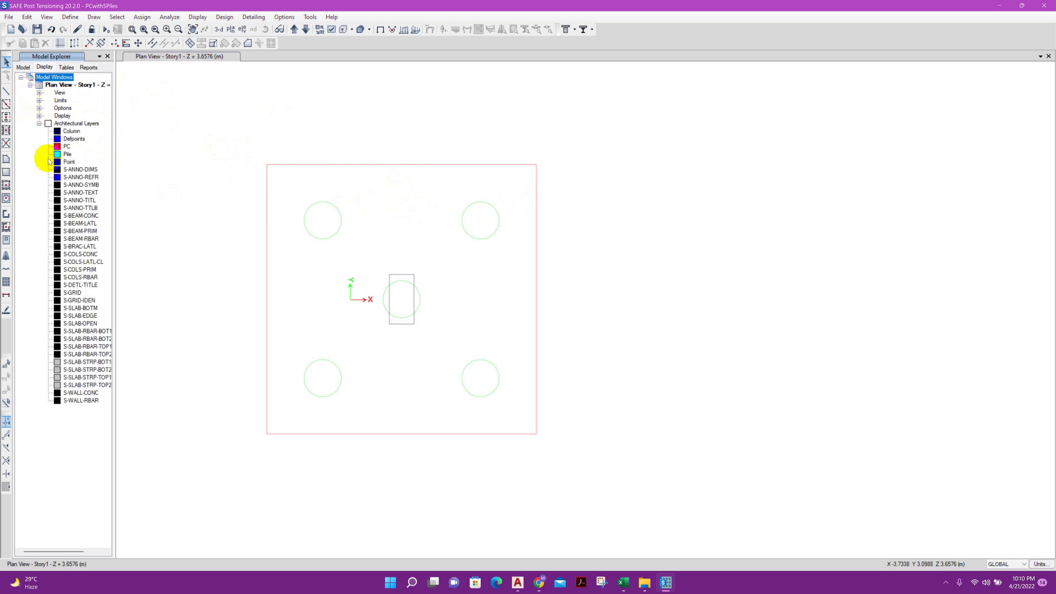
pyautogui.rightClick(68, 147)
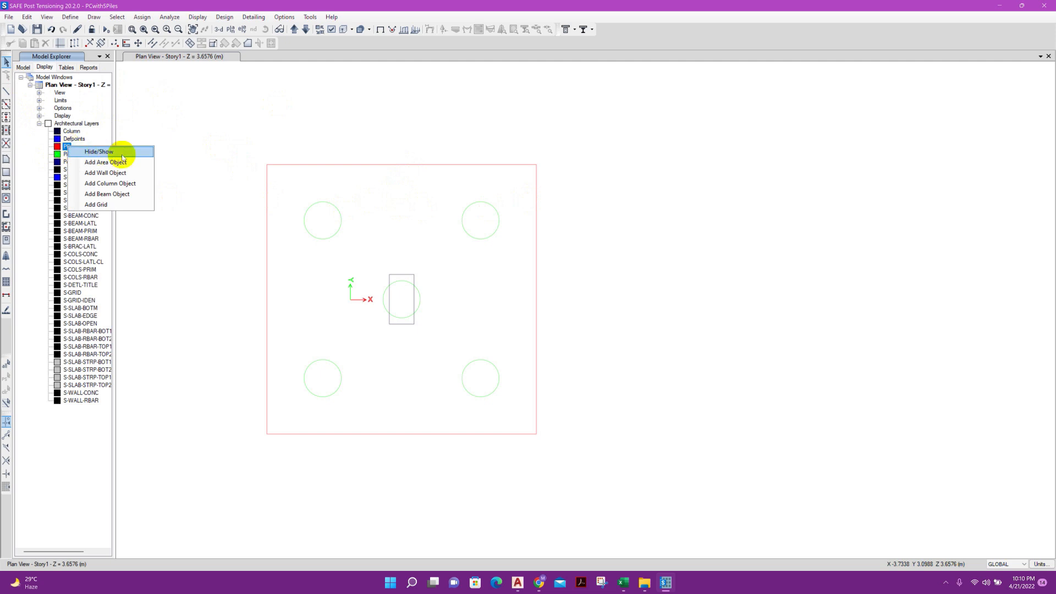
pyautogui.click(124, 163)
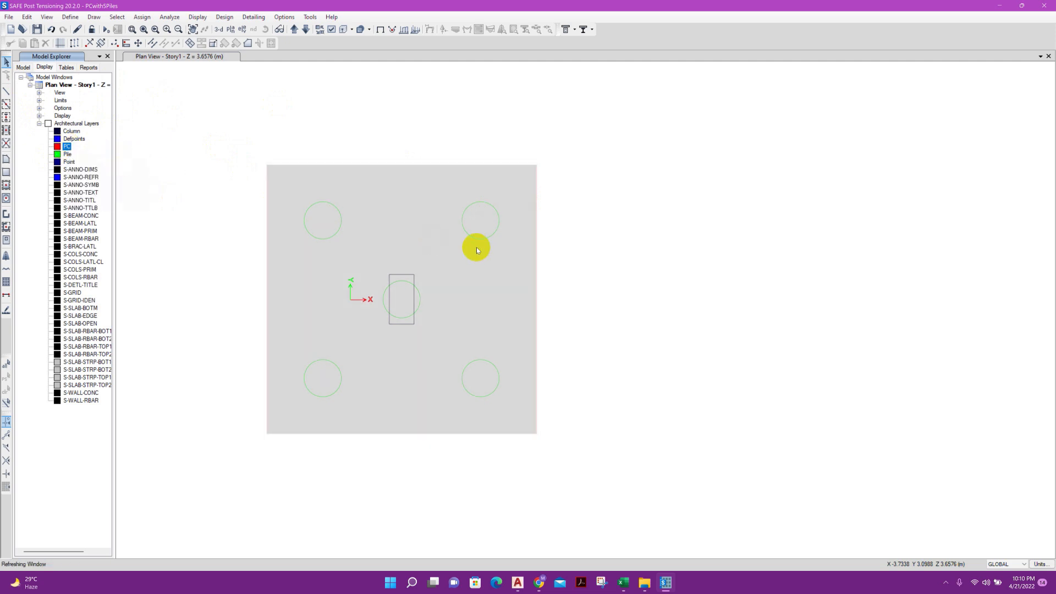
# Assign PC800 as the section property of the pile cap slab area
pyautogui.scroll(-2, 238, 193)
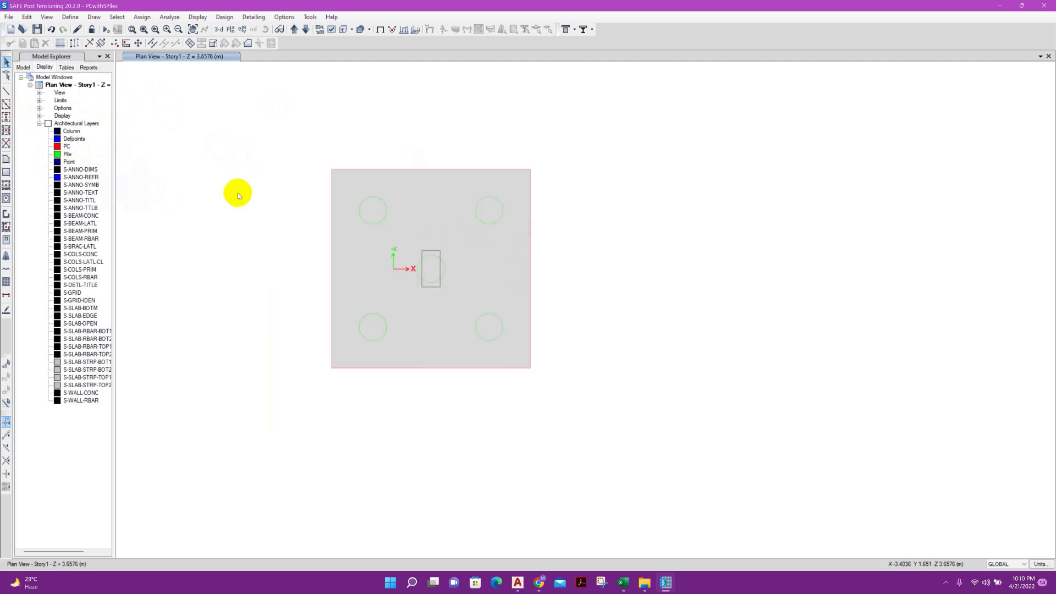
pyautogui.rightClick(410, 214)
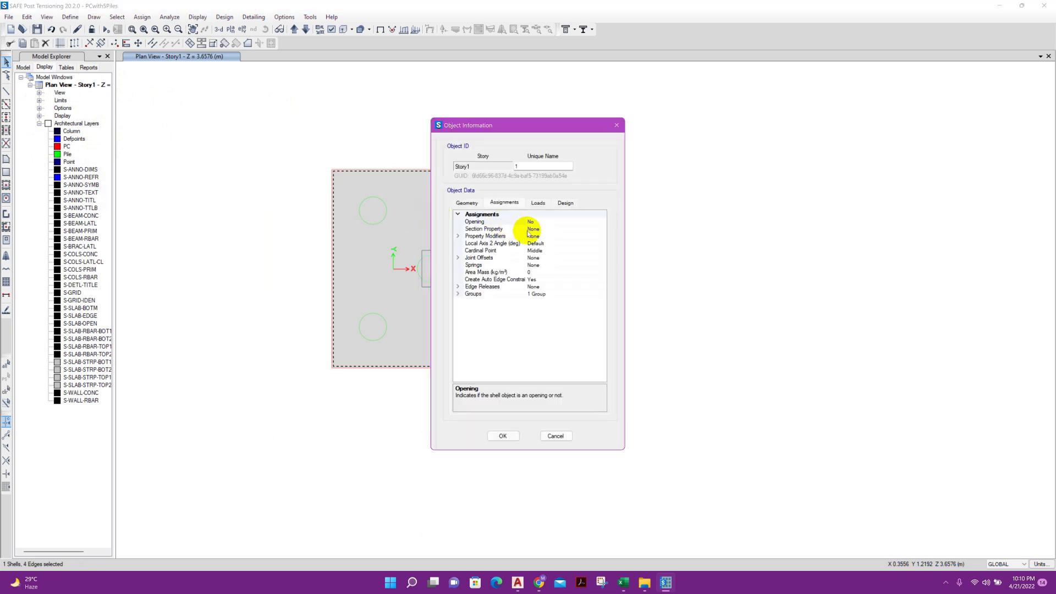
pyautogui.click(498, 236)
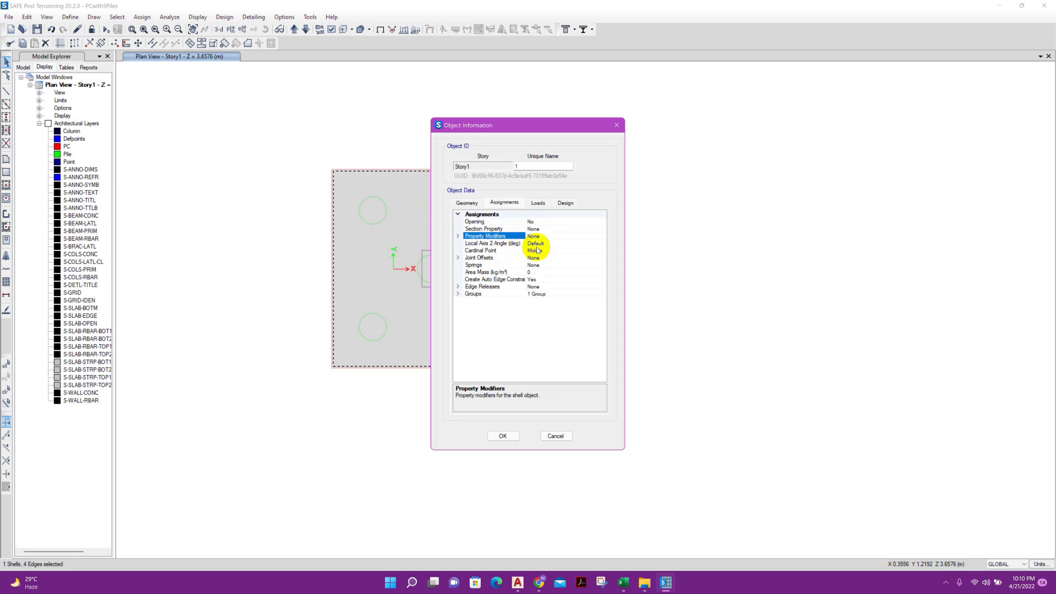
pyautogui.click(537, 229)
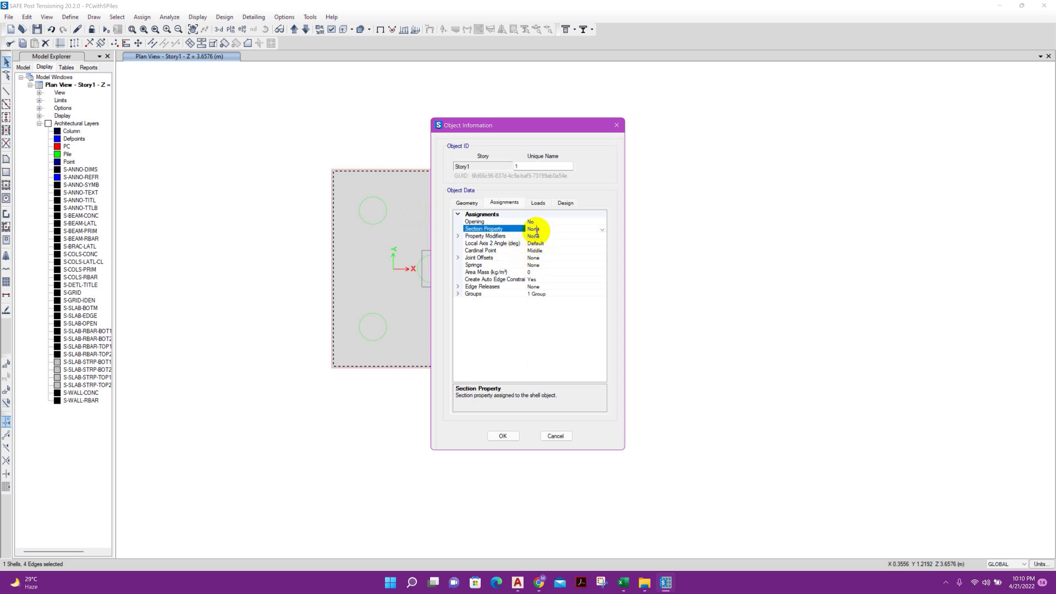
pyautogui.click(602, 230)
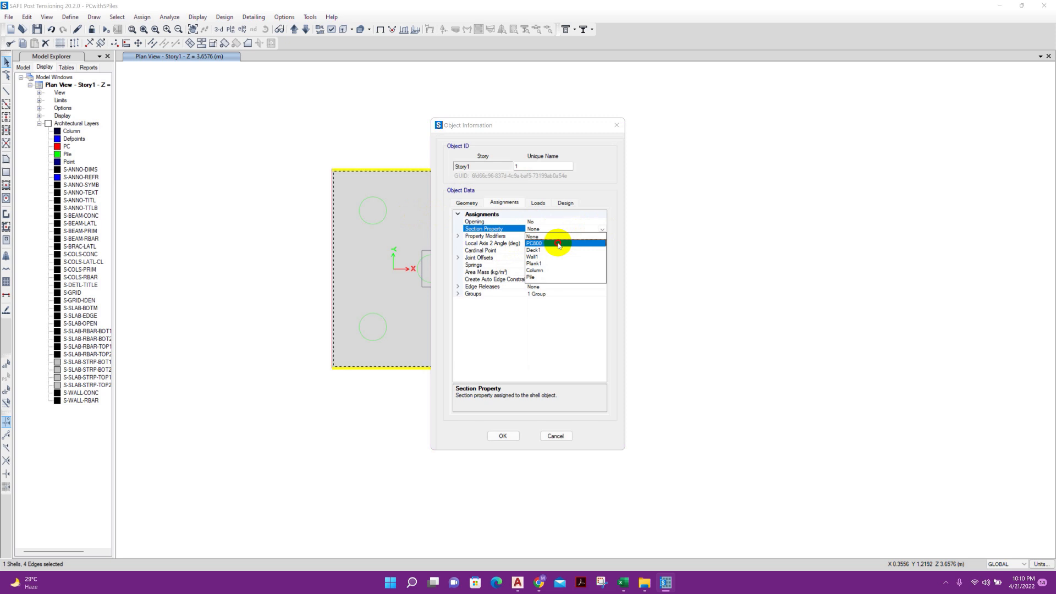
pyautogui.click(558, 243)
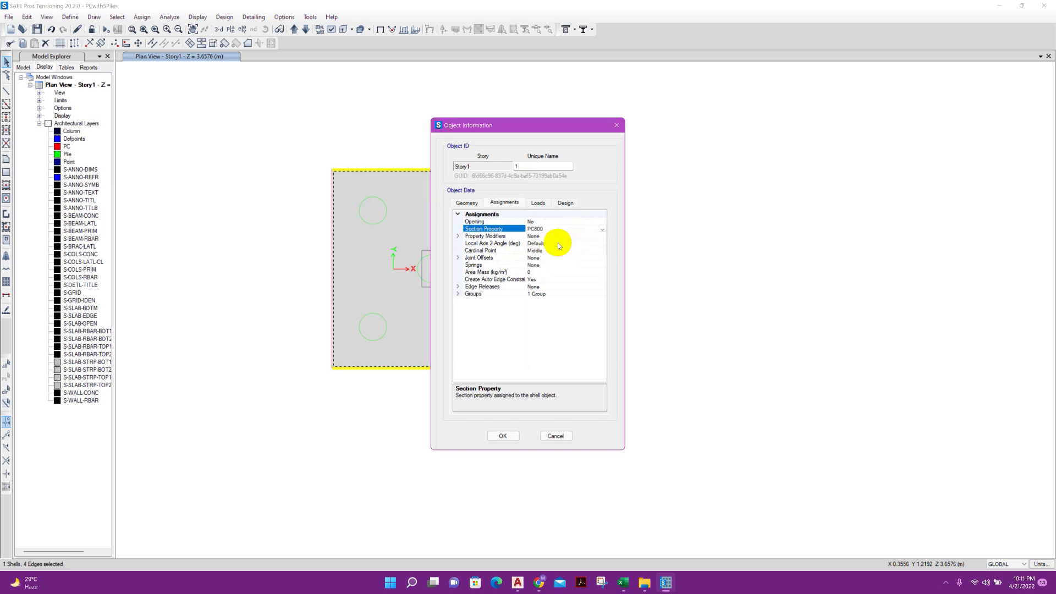
pyautogui.click(503, 437)
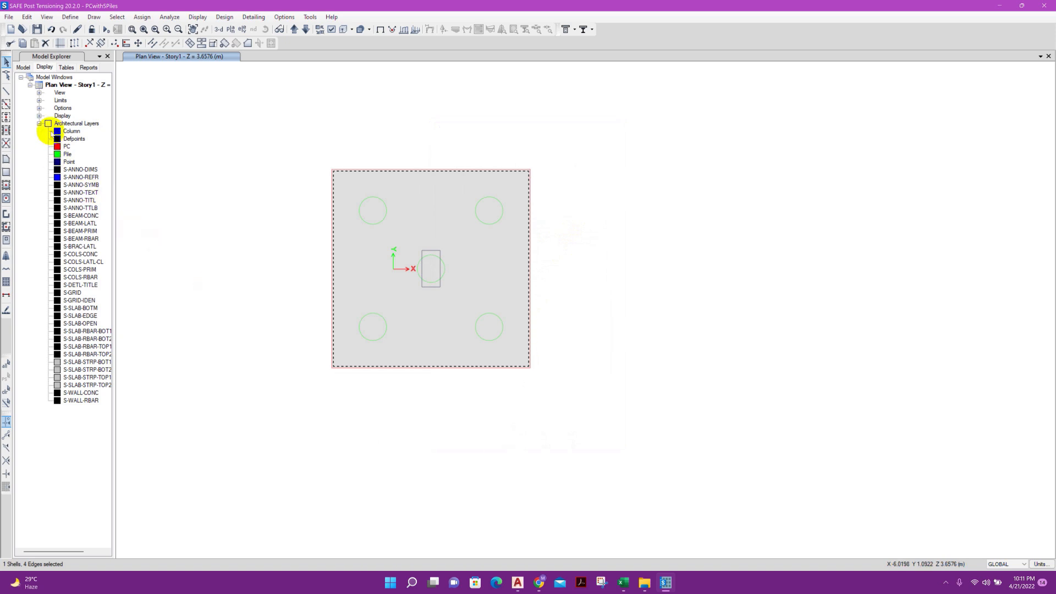
# Collapse the architectural layer list and turn off the architectural plan layers in the view options
pyautogui.click(40, 124)
pyautogui.click(332, 30)
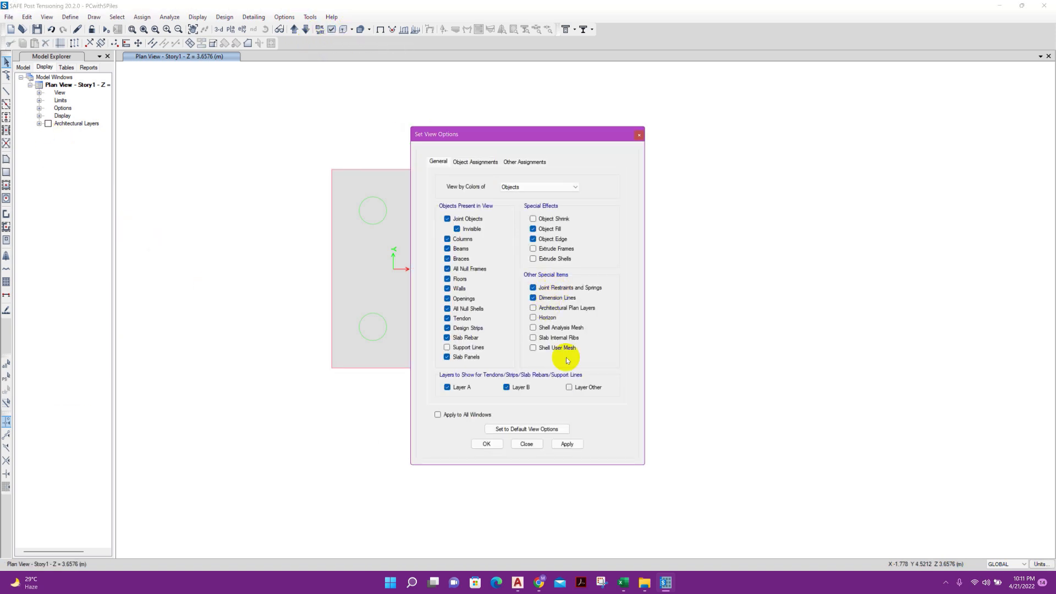
pyautogui.click(556, 447)
pyautogui.click(526, 444)
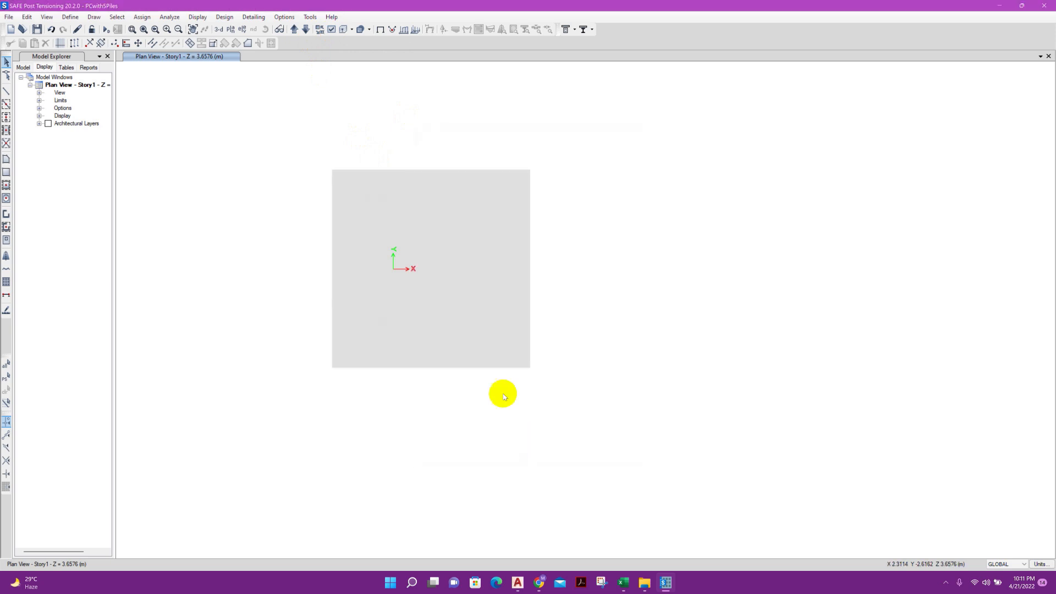
# Start a DXF floor plan import using the file 5p.dxf
pyautogui.click(9, 16)
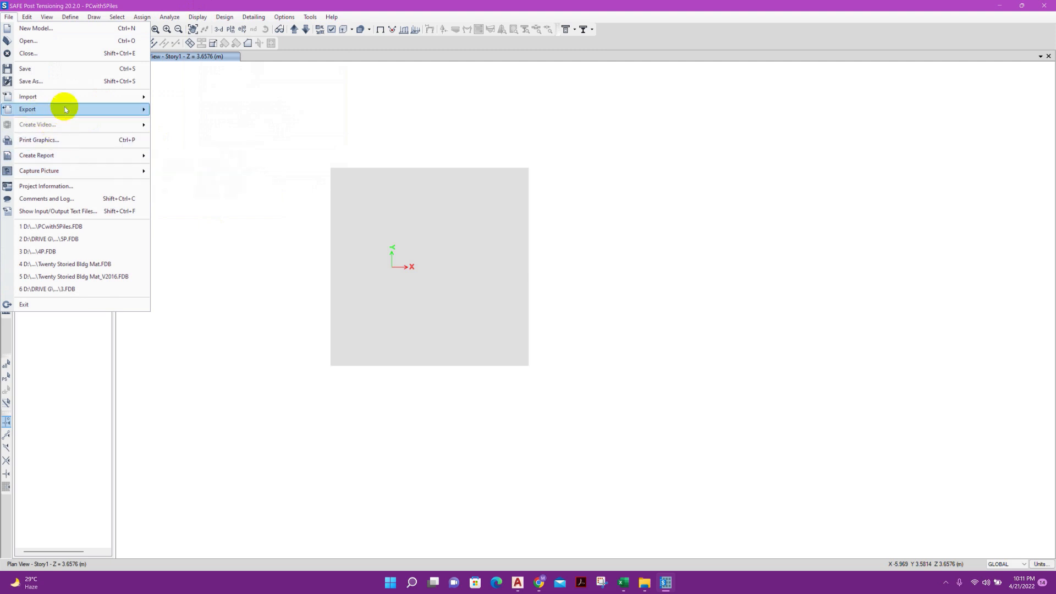
pyautogui.moveTo(75, 99)
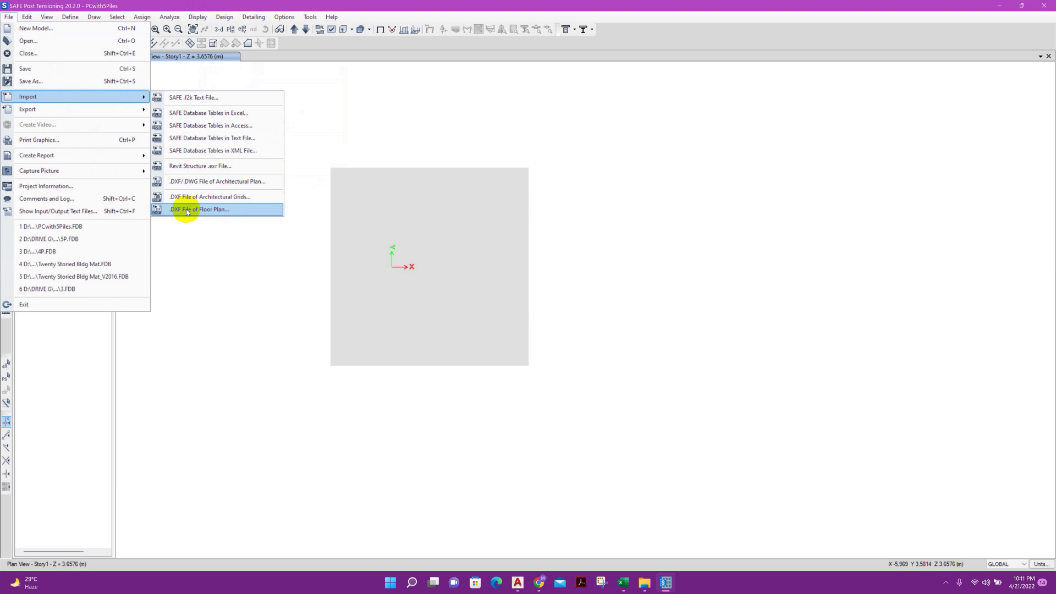
pyautogui.click(214, 210)
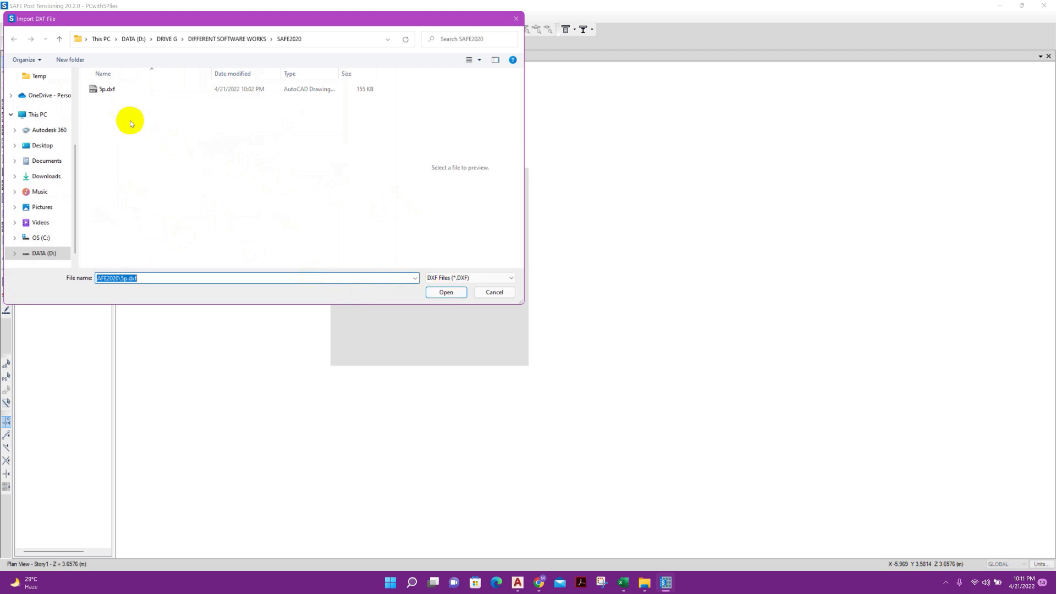
pyautogui.click(110, 89)
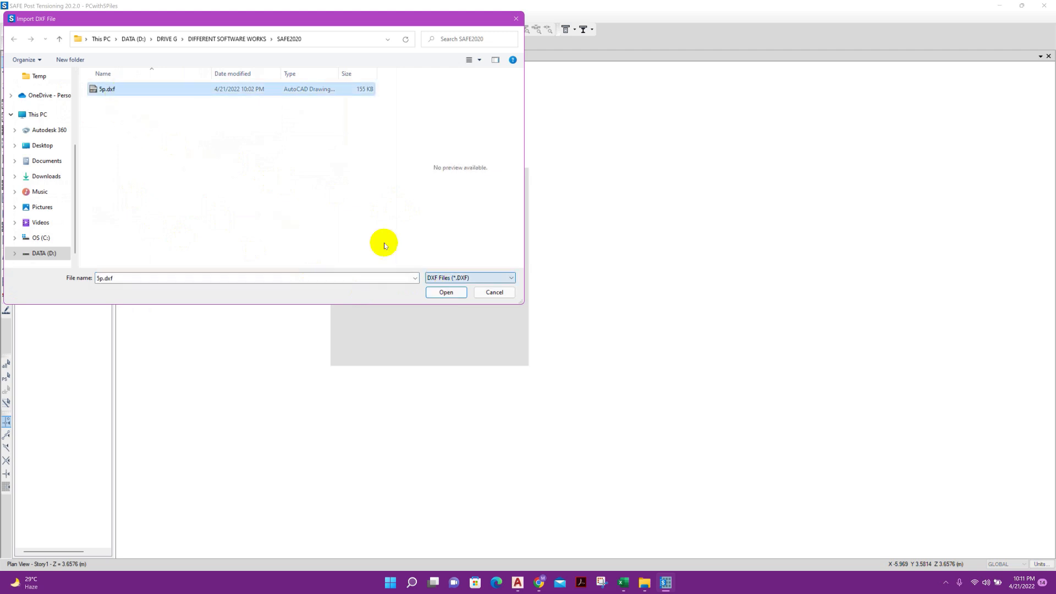
pyautogui.click(462, 295)
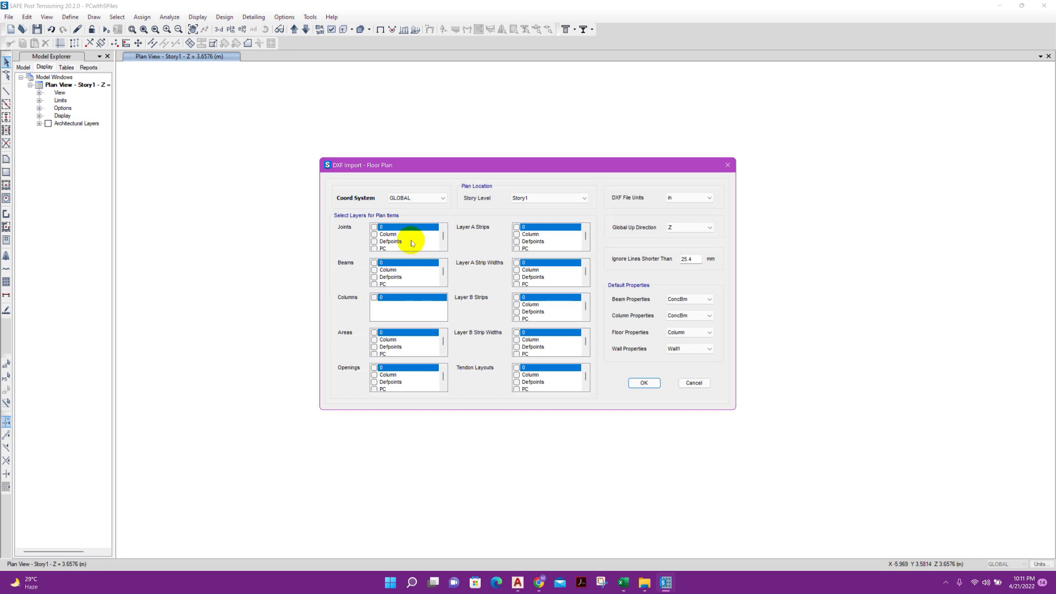
# Import the Point layer as joints with the DXF file units set to mm
pyautogui.scroll(-1, 396, 243)
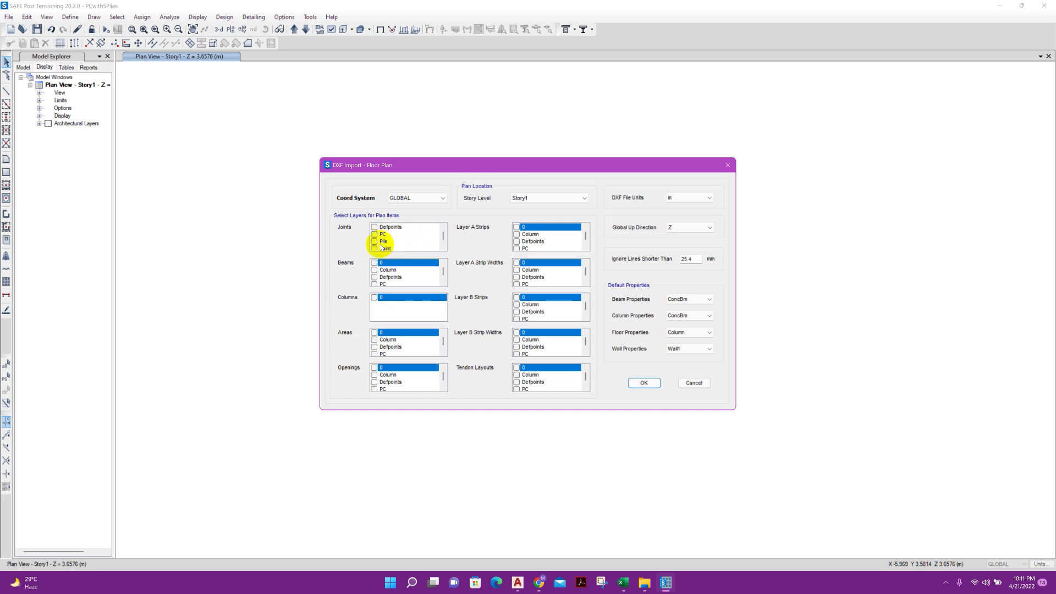
pyautogui.click(376, 249)
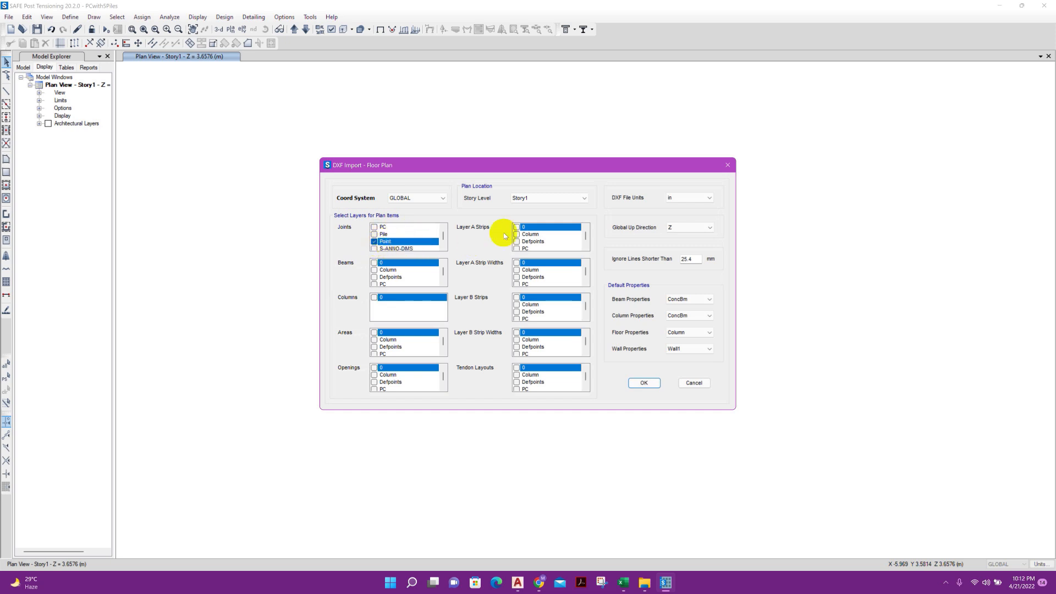
pyautogui.click(685, 197)
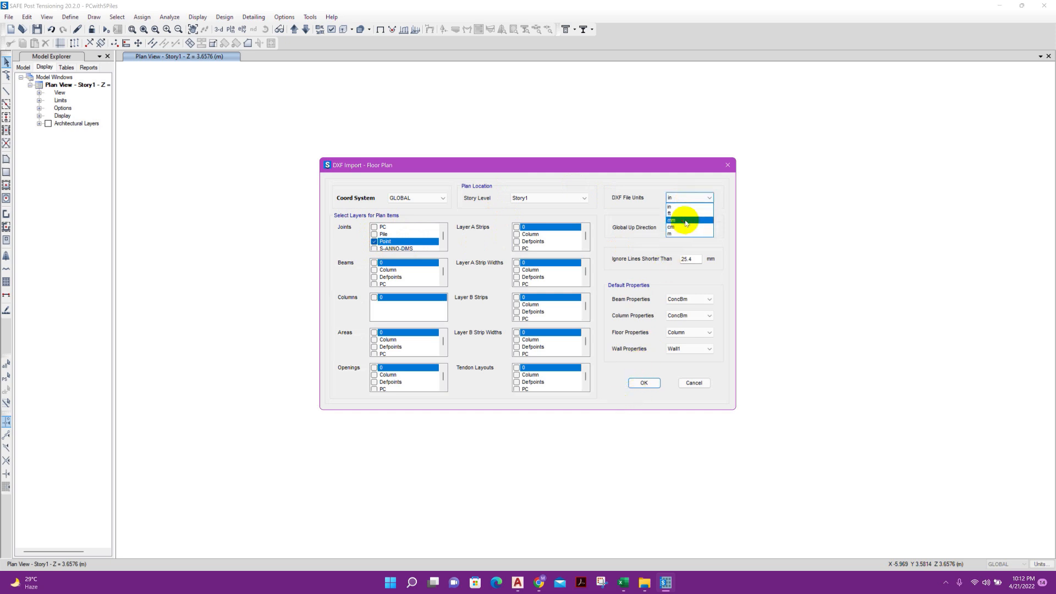
pyautogui.click(674, 220)
pyautogui.click(641, 384)
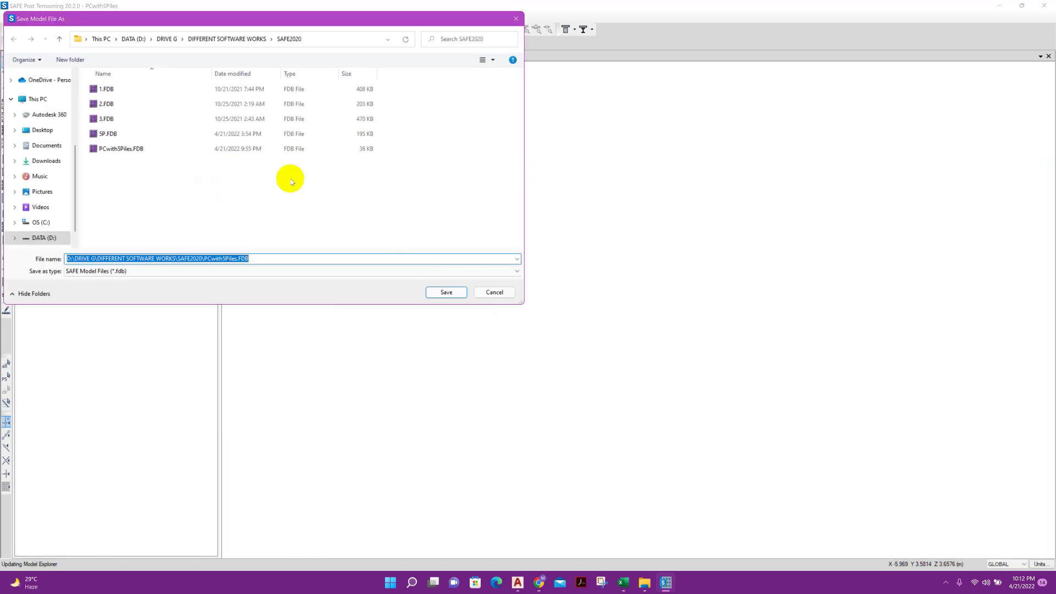
# Save the model over the existing file PCwith5Piles.FDB
pyautogui.click(138, 156)
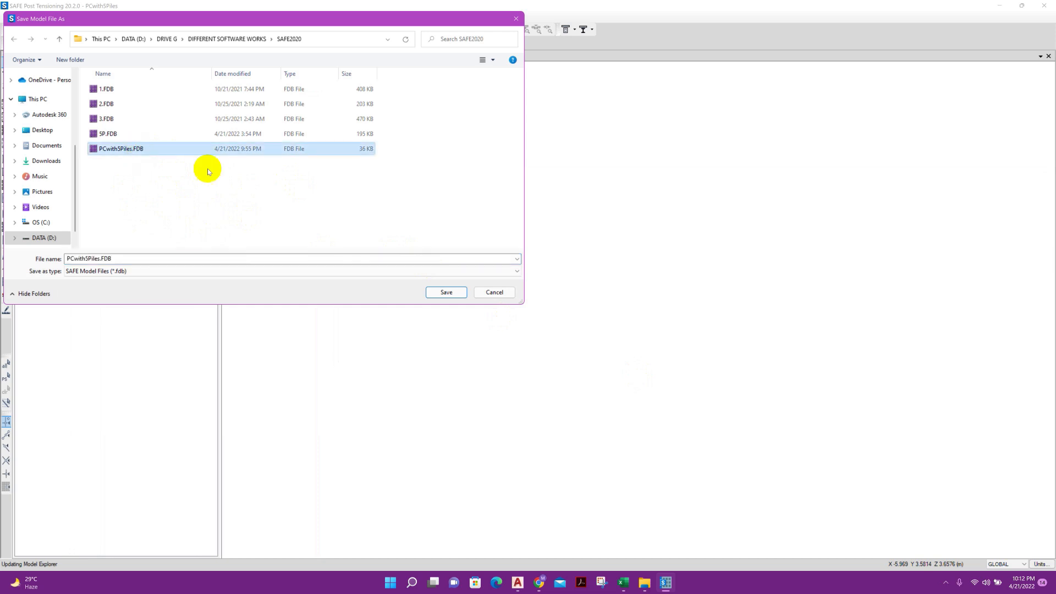
pyautogui.click(443, 290)
pyautogui.click(547, 290)
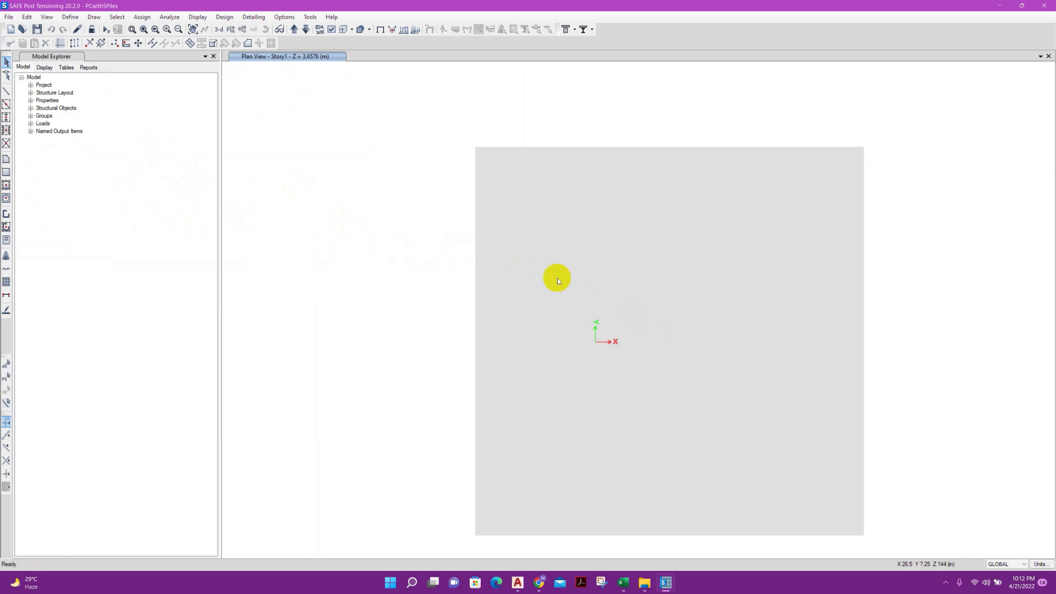
# Select the five imported pile joints within the cap slab
pyautogui.scroll(-2, 480, 250)
pyautogui.scroll(2, 684, 272)
pyautogui.moveTo(573, 146); pyautogui.dragTo(630, 199)
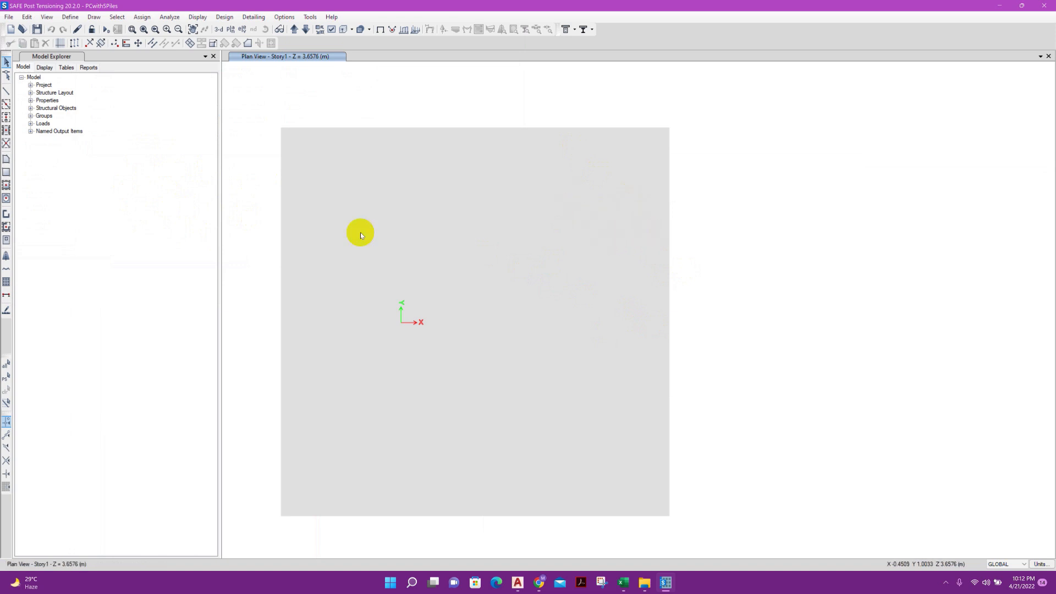
pyautogui.moveTo(300, 154); pyautogui.dragTo(544, 230)
pyautogui.moveTo(448, 272); pyautogui.dragTo(487, 336)
pyautogui.moveTo(310, 426); pyautogui.dragTo(641, 500)
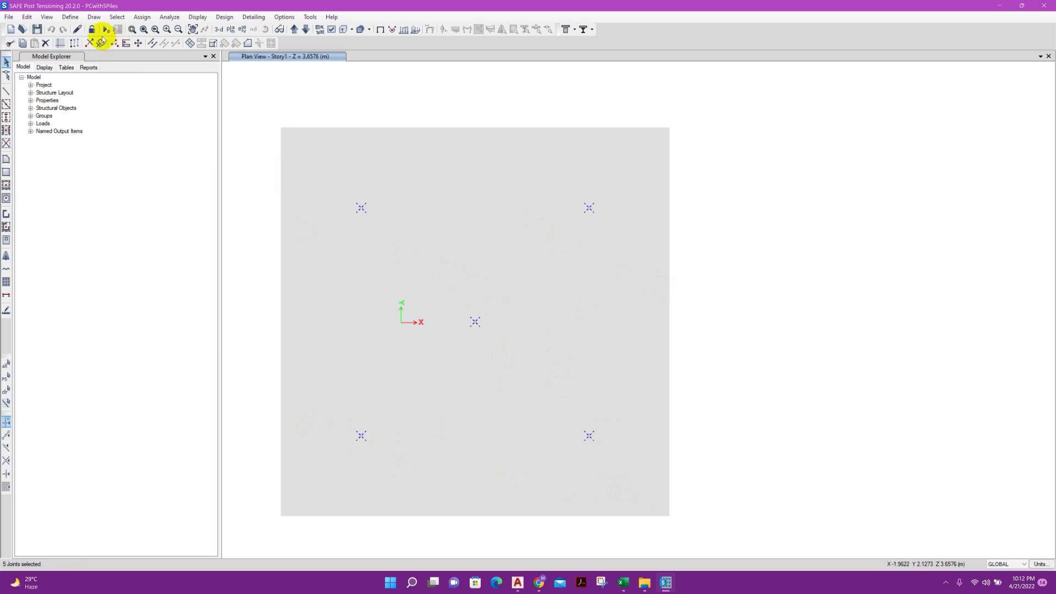
# Add GLOBAL grid lines parallel to X and Y at the five selected pile joints
pyautogui.click(94, 17)
pyautogui.moveTo(27, 17)
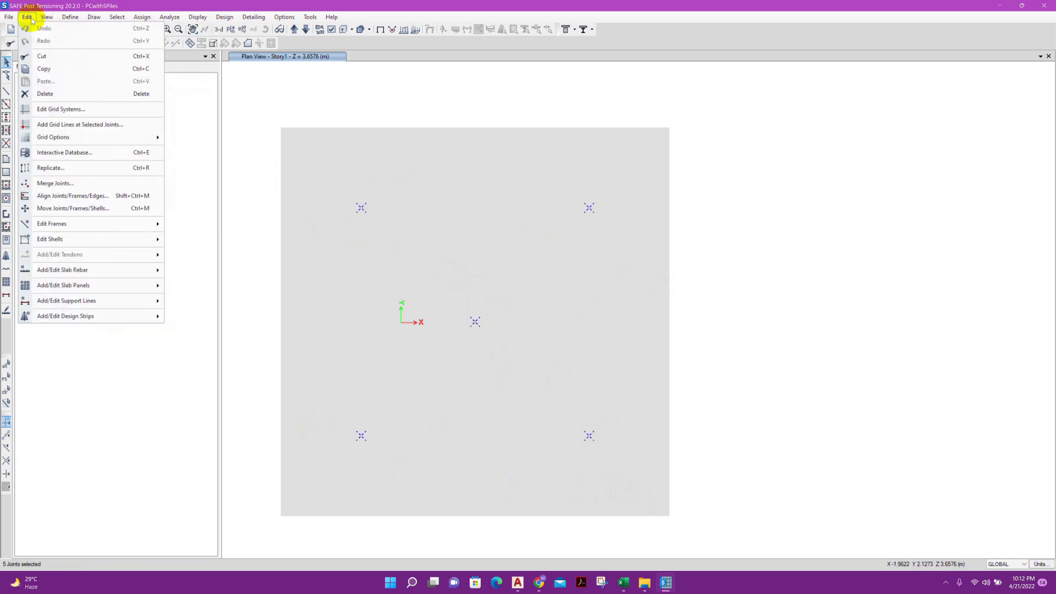
pyautogui.click(83, 125)
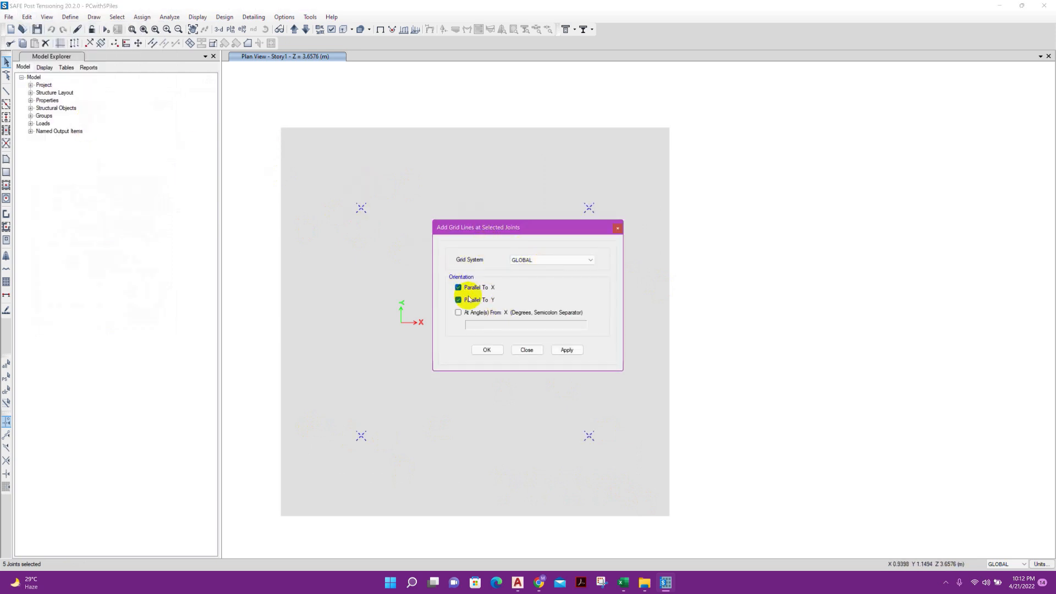
pyautogui.click(559, 351)
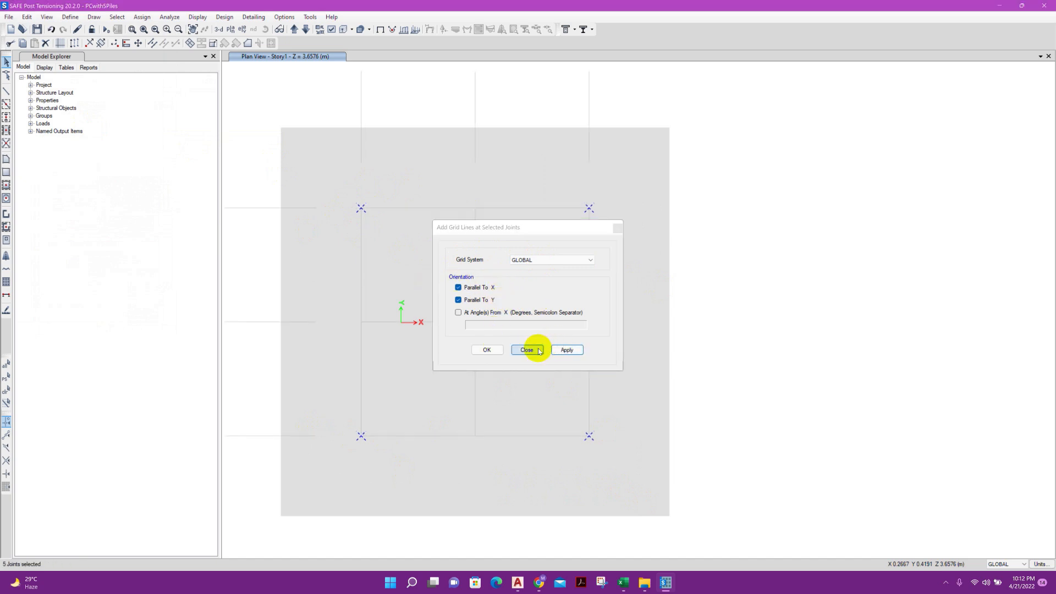
pyautogui.click(536, 349)
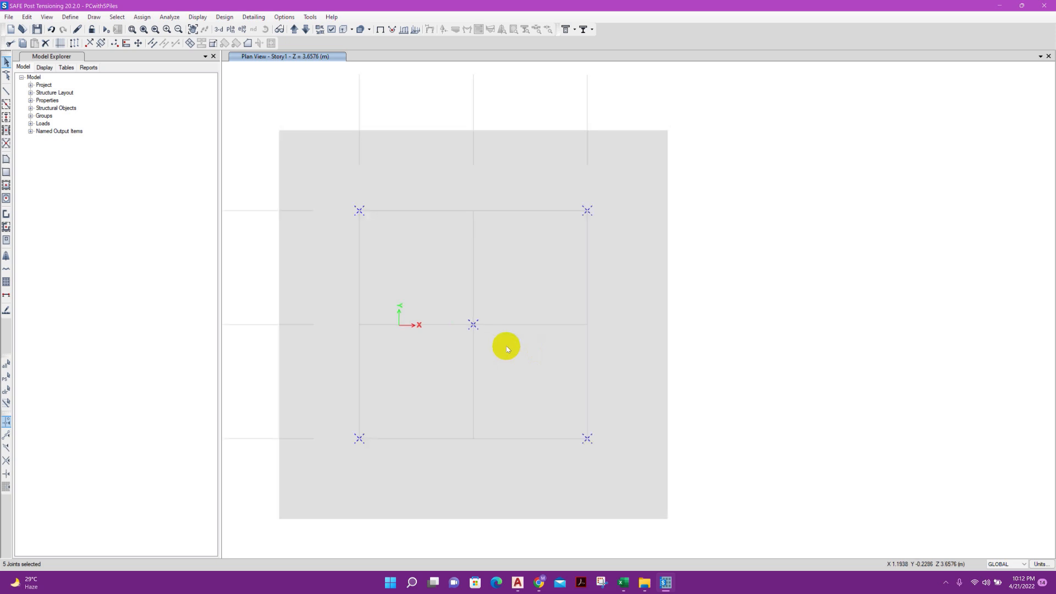
# Add the four corner joints of the cap slab to the selection
pyautogui.scroll(-2, 507, 348)
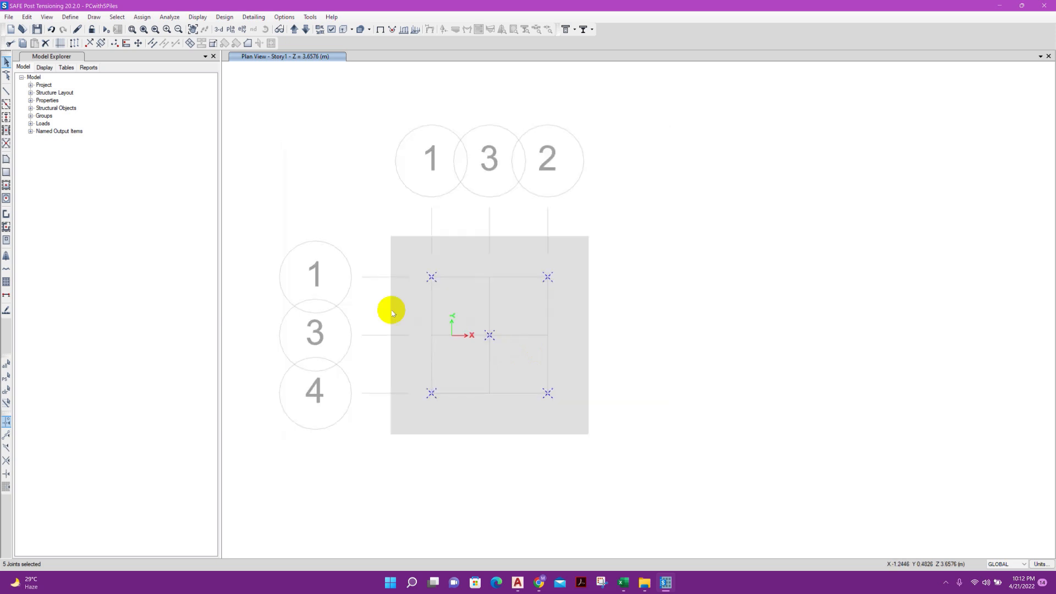
pyautogui.moveTo(582, 228); pyautogui.dragTo(602, 272)
pyautogui.moveTo(387, 423); pyautogui.dragTo(436, 459)
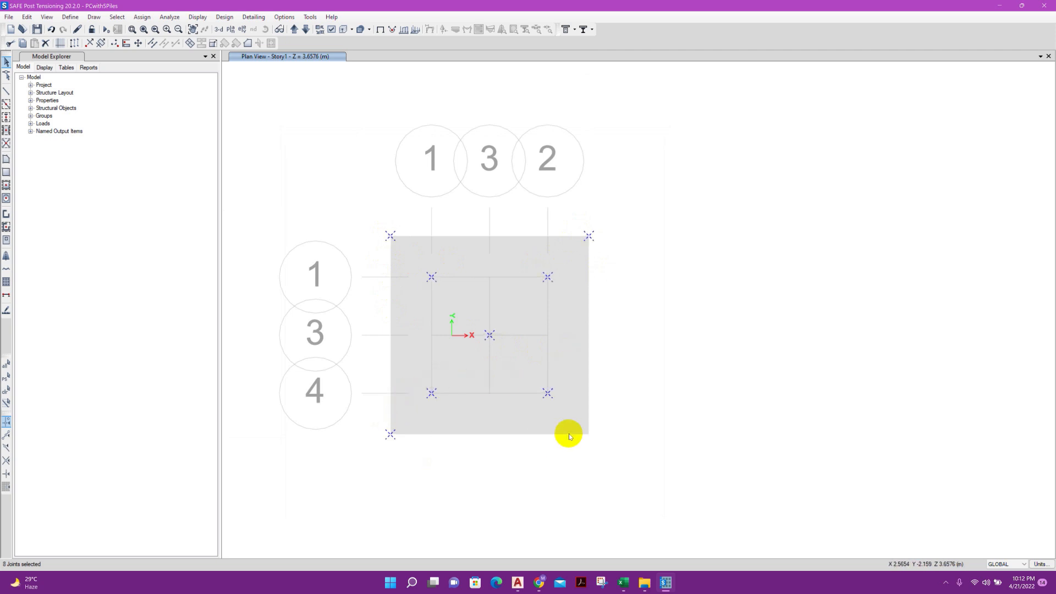
pyautogui.moveTo(574, 429); pyautogui.dragTo(602, 450)
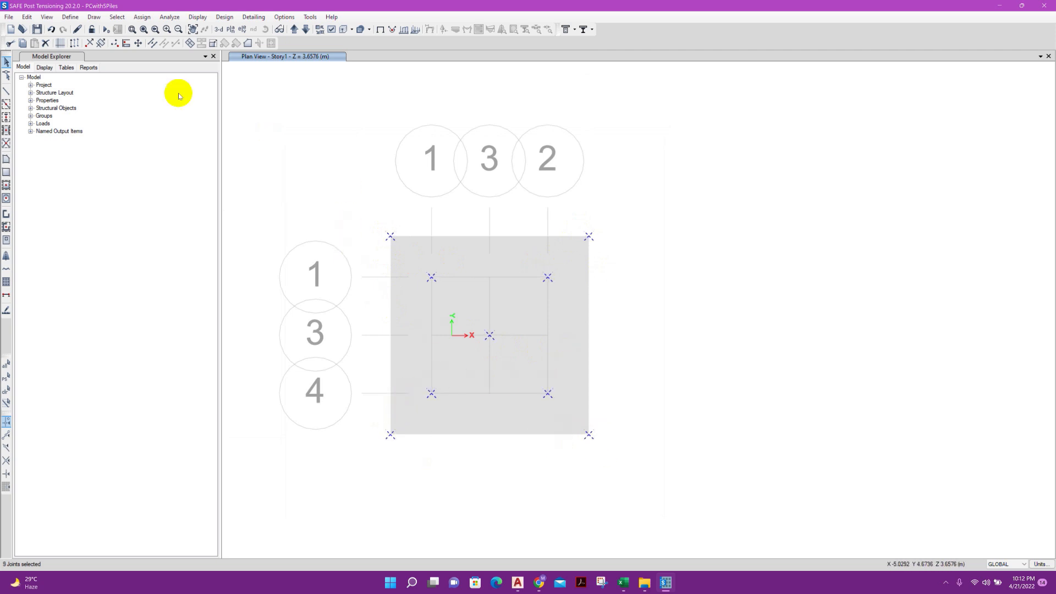
# Undo the grid line addition and restore the previous selection of pile and corner joints
pyautogui.click(52, 29)
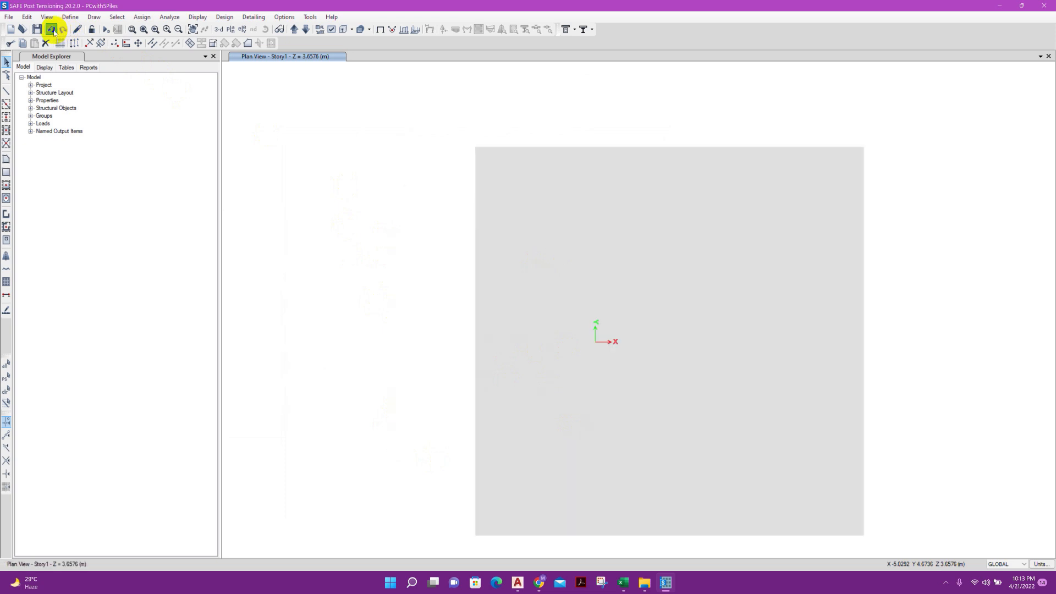
pyautogui.click(6, 378)
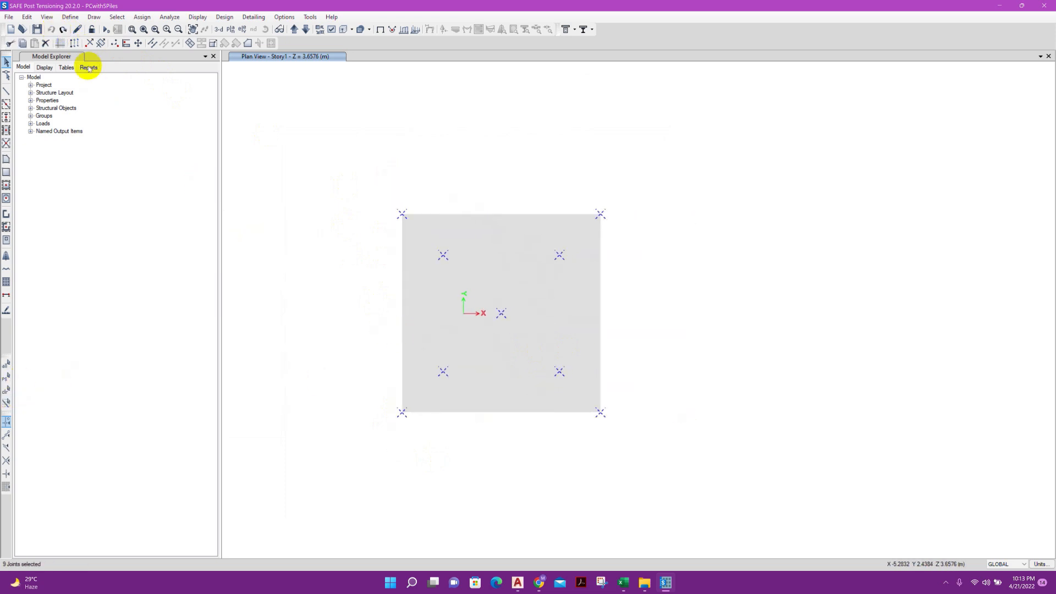
# Add GLOBAL grid lines parallel to X and Y at the selected pile and slab corner joints
pyautogui.click(26, 16)
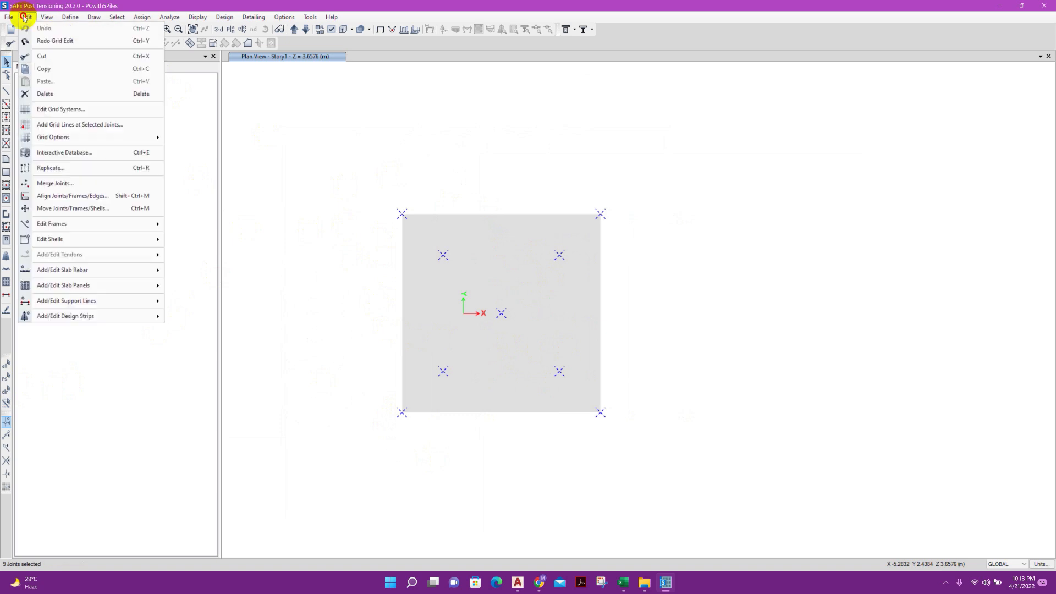
pyautogui.click(66, 125)
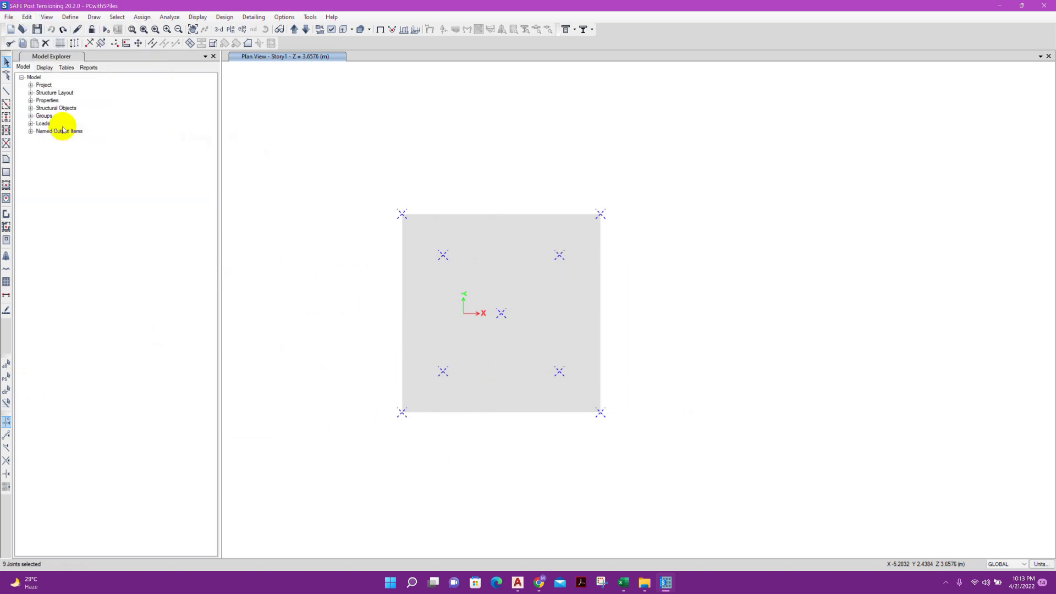
pyautogui.moveTo(530, 228); pyautogui.dragTo(784, 204)
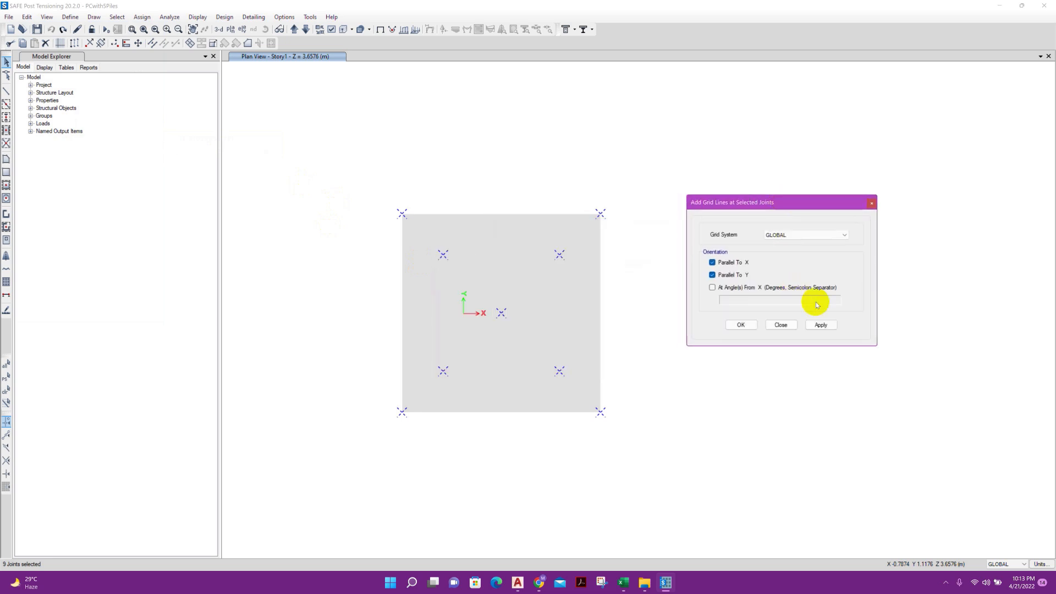
pyautogui.click(821, 325)
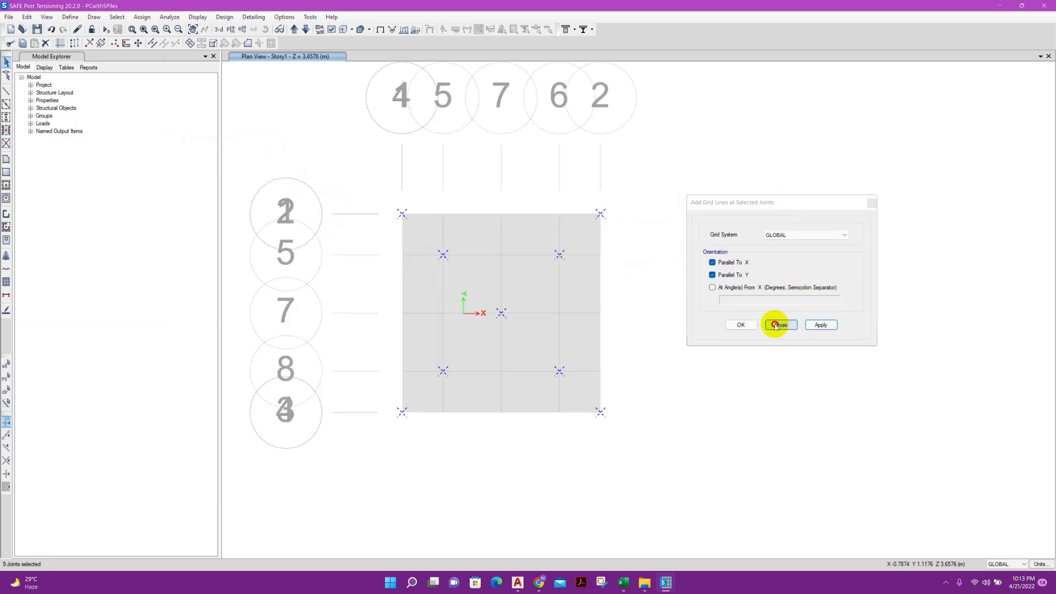
pyautogui.click(772, 325)
# Open the GLOBAL grid system for modification and renumber the X grid lines in sequence from 1 to 6
pyautogui.rightClick(573, 193)
pyautogui.click(608, 187)
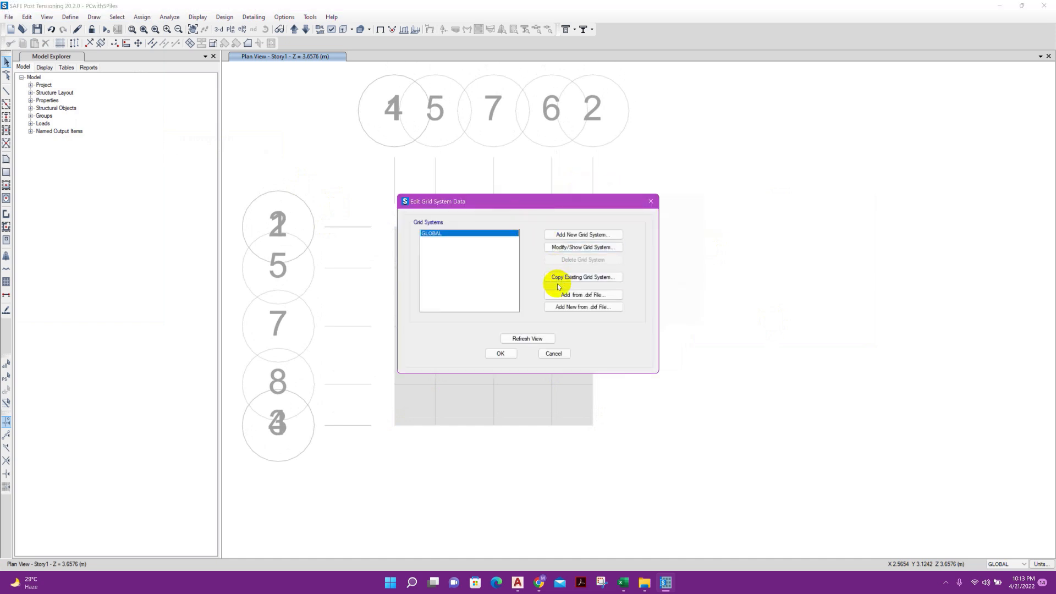
pyautogui.click(583, 248)
pyautogui.click(333, 309)
pyautogui.write('2')
pyautogui.click(337, 320)
pyautogui.write('3')
pyautogui.scroll(-1, 341, 328)
pyautogui.click(345, 322)
pyautogui.write('2')
# Label the Y grid lines in sequence from A to G
pyautogui.click(562, 302)
pyautogui.write('B')
pyautogui.click(561, 319)
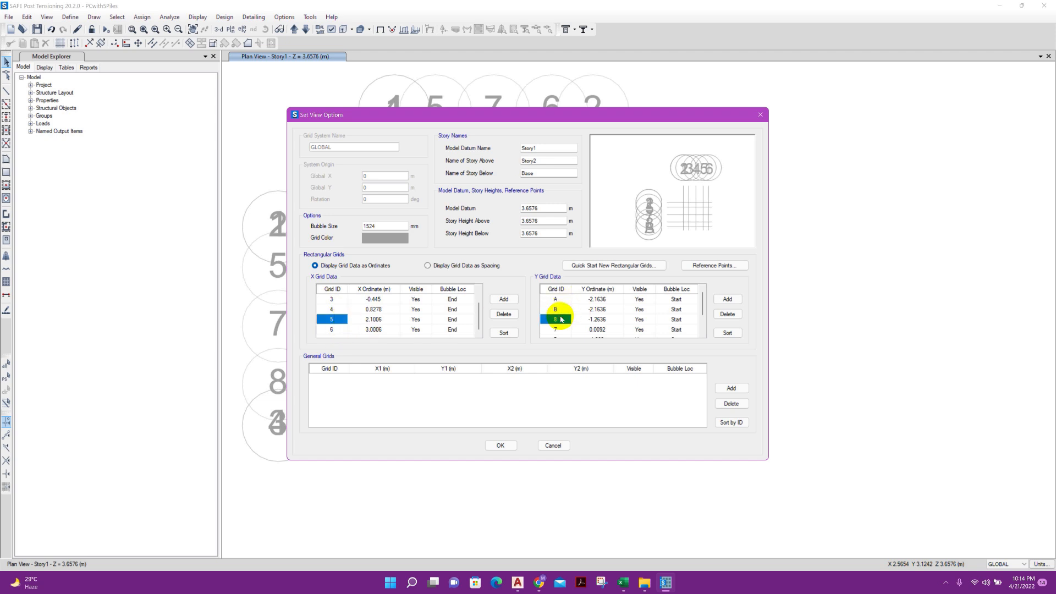
pyautogui.scroll(-1, 561, 327)
pyautogui.click(564, 319)
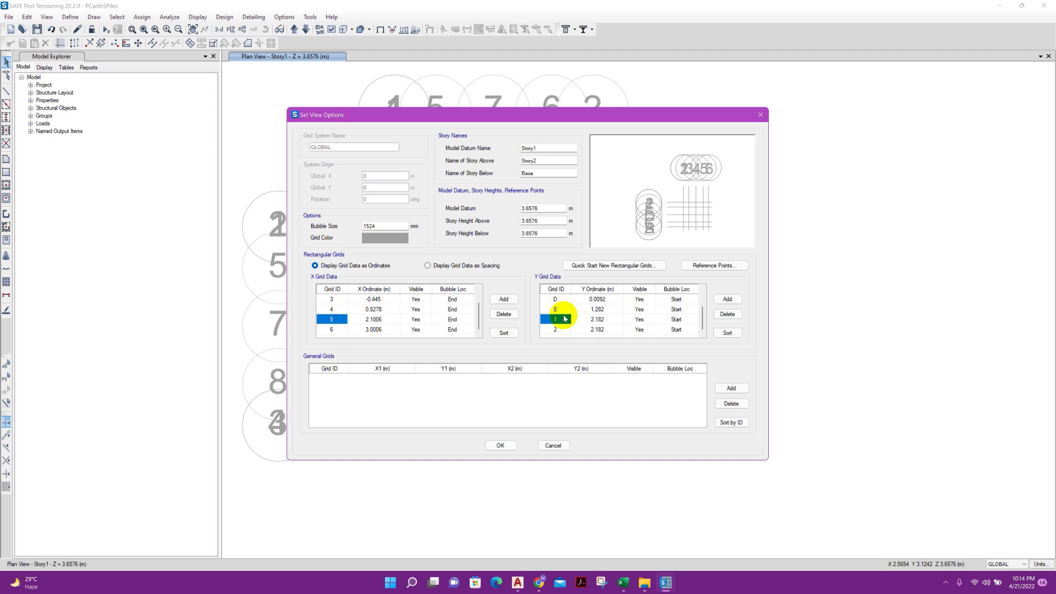
pyautogui.click(562, 329)
pyautogui.click(562, 320)
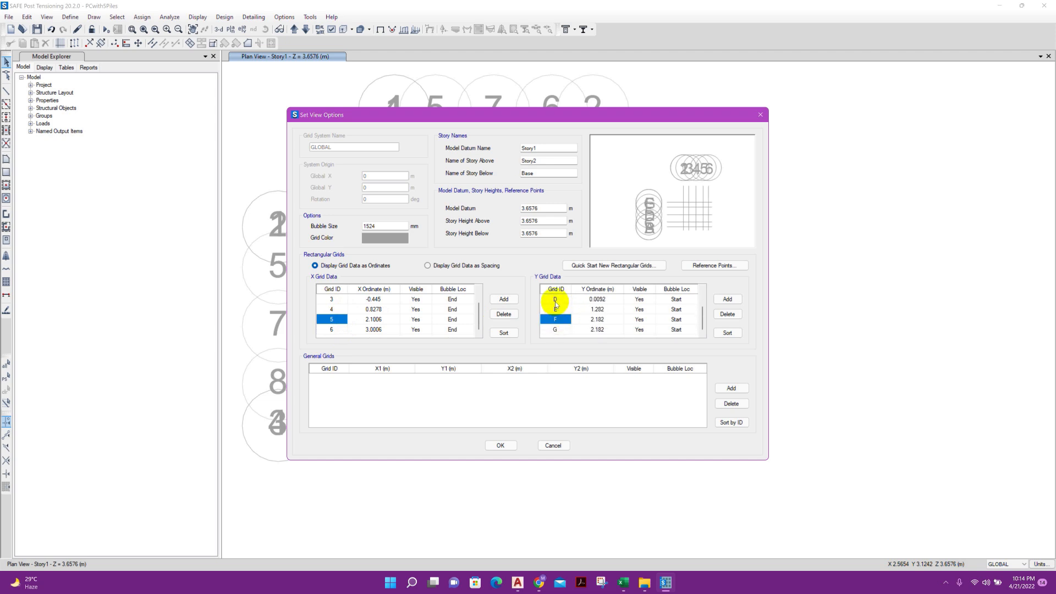
# Display the grid data as spacing and delete the duplicate X and Y grid lines that have zero spacing
pyautogui.click(458, 266)
pyautogui.scroll(-1, 562, 323)
pyautogui.click(557, 329)
pyautogui.click(725, 316)
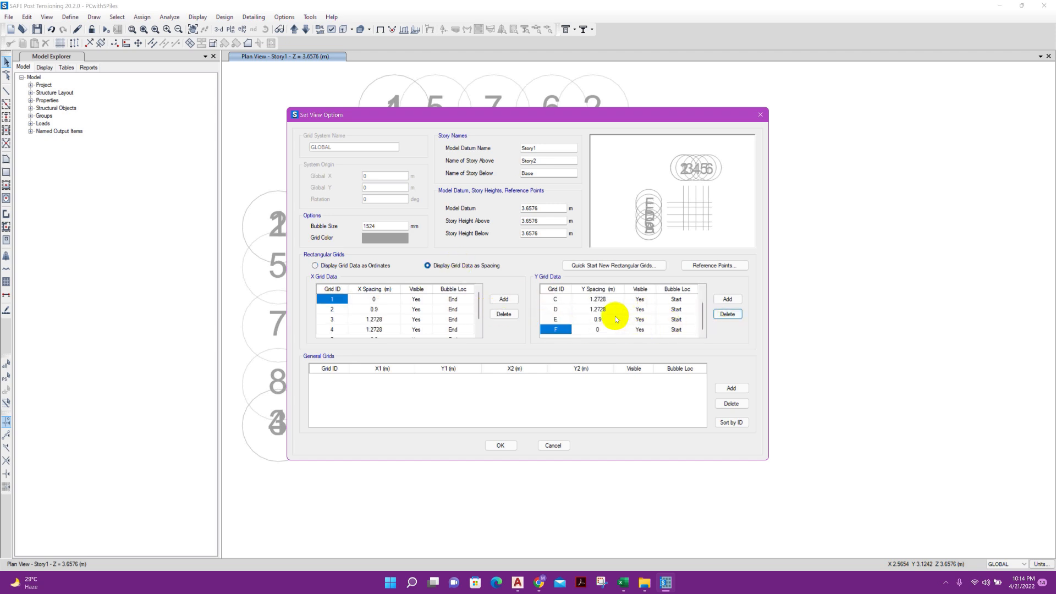
pyautogui.click(503, 314)
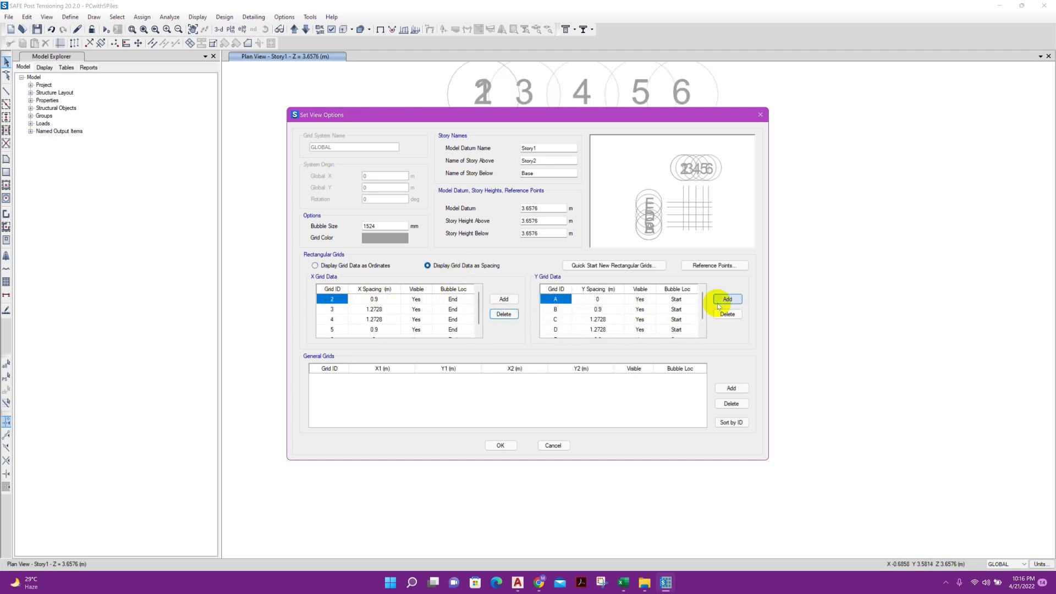
pyautogui.click(725, 314)
# Rename the X grid lines in sequence from A to E
pyautogui.click(341, 298)
pyautogui.click(336, 310)
pyautogui.write('B')
pyautogui.click(335, 319)
pyautogui.write('C')
pyautogui.click(334, 330)
pyautogui.write('D')
pyautogui.scroll(-1, 339, 317)
pyautogui.click(334, 331)
# Rename the Y grid lines in sequence from 1 to 5 and apply the grid system changes
pyautogui.click(568, 302)
pyautogui.write('1')
pyautogui.click(561, 311)
pyautogui.write('2')
pyautogui.click(560, 318)
pyautogui.write('3')
pyautogui.click(562, 327)
pyautogui.write('45')
pyautogui.click(501, 446)
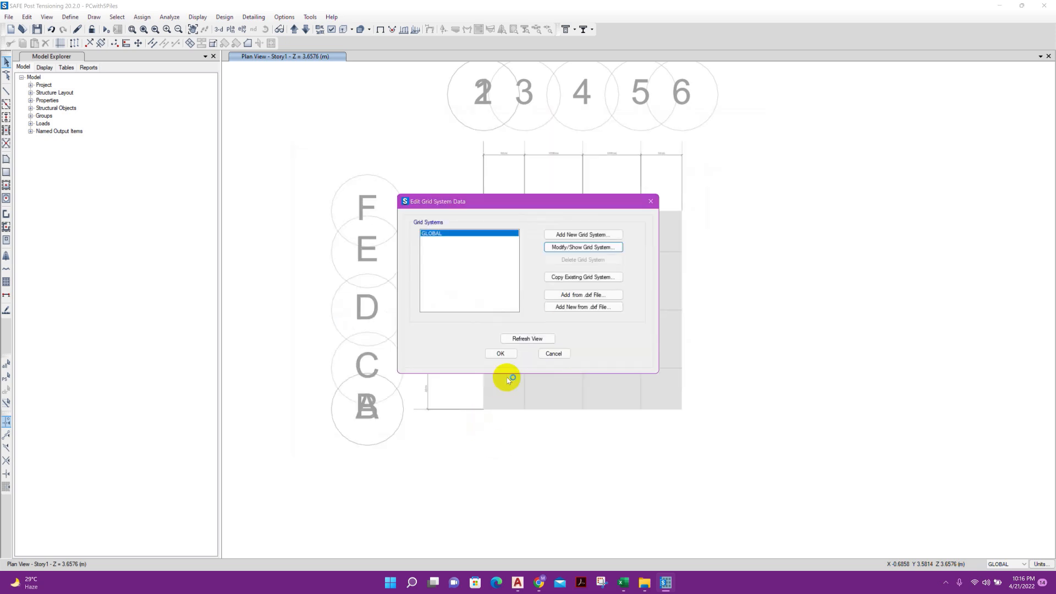
pyautogui.click(500, 354)
# Start drawing areas around points and set a circular shape with the Pile property and a 600 mm diameter
pyautogui.scroll(2, 444, 269)
pyautogui.scroll(-2, 444, 269)
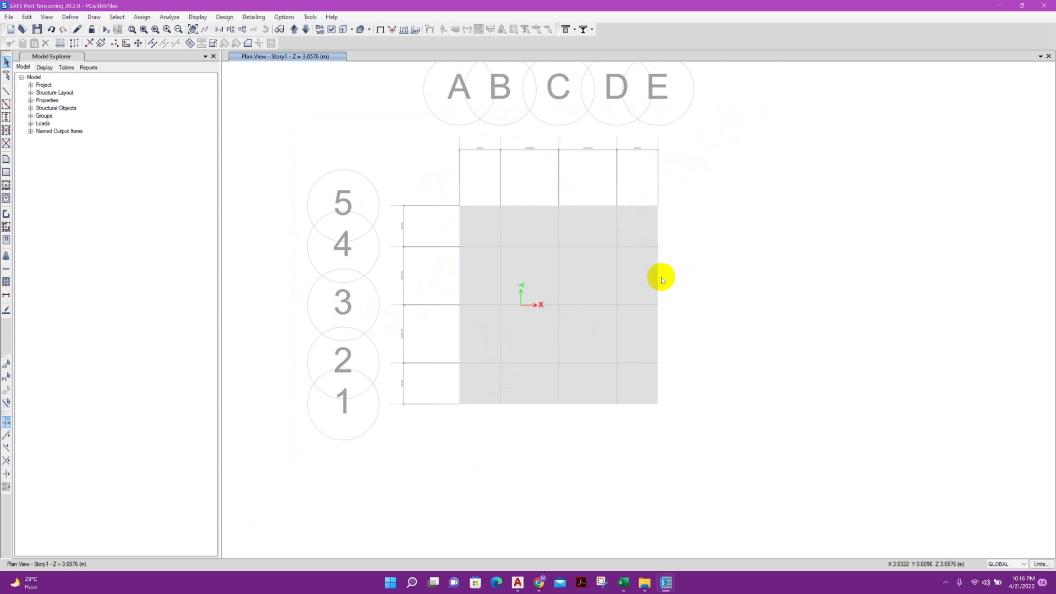
pyautogui.moveTo(661, 276); pyautogui.dragTo(611, 273, button='middle')
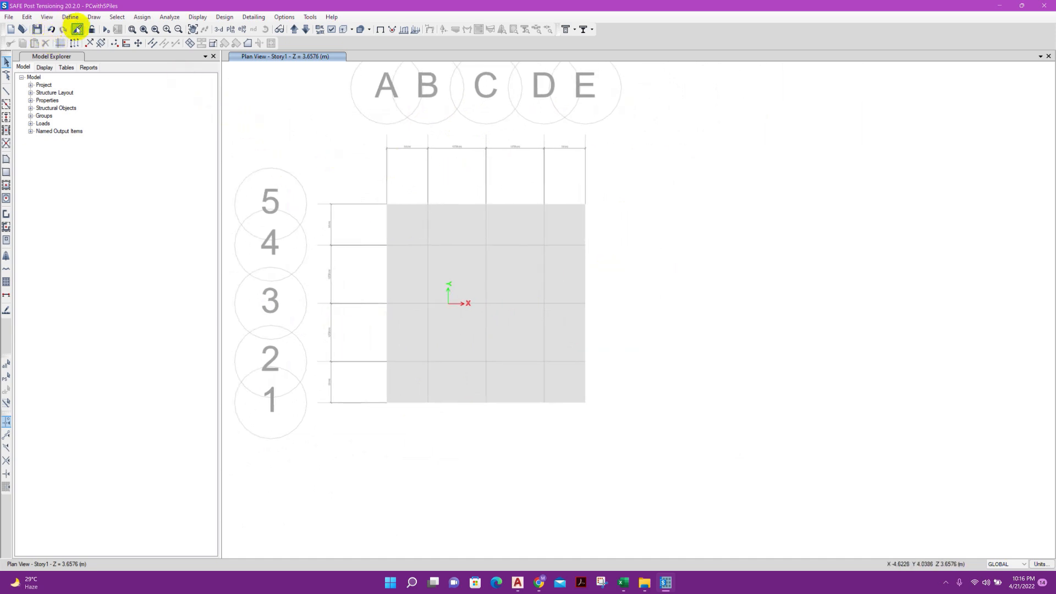
pyautogui.click(7, 199)
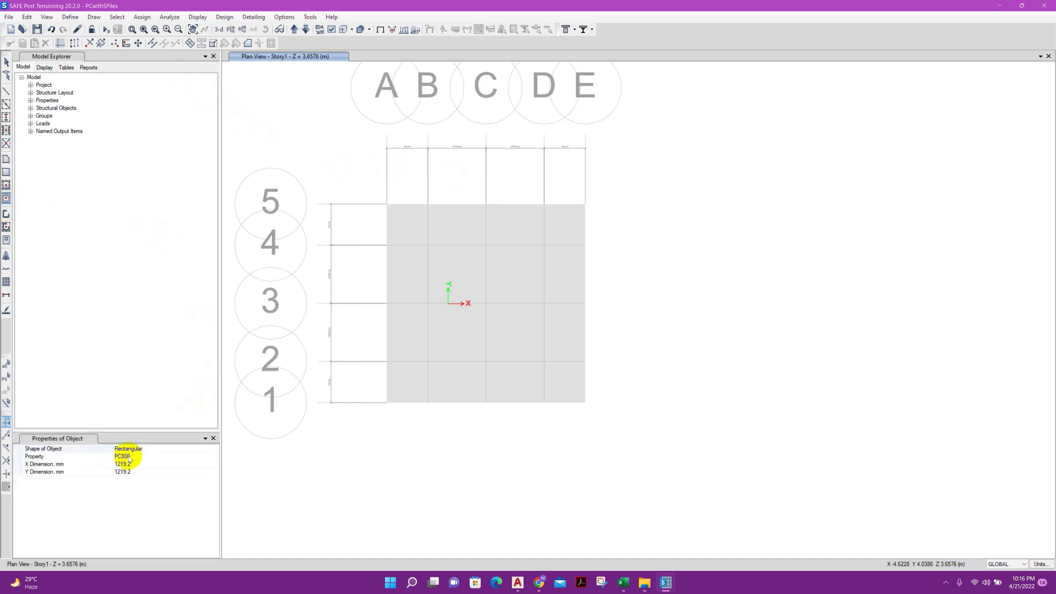
pyautogui.click(160, 449)
pyautogui.click(214, 449)
pyautogui.click(176, 460)
pyautogui.click(173, 456)
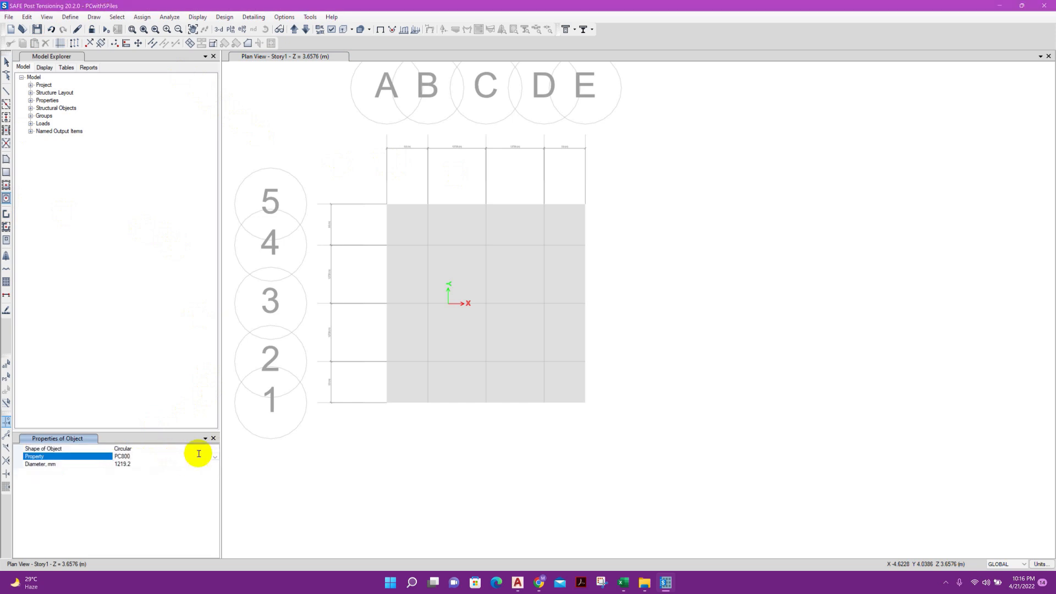
pyautogui.click(214, 456)
pyautogui.click(154, 472)
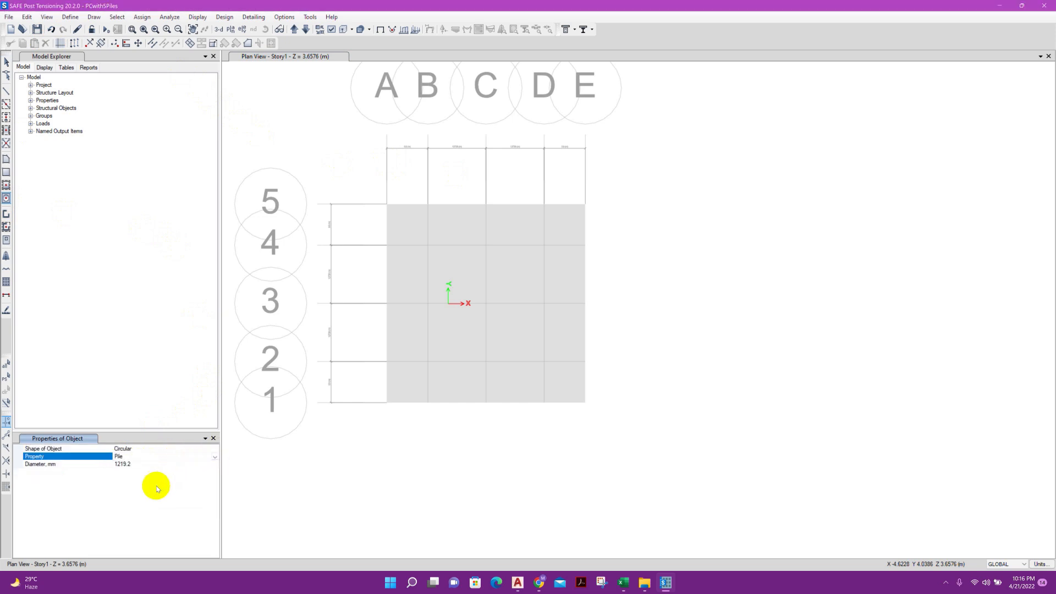
pyautogui.click(152, 464)
pyautogui.click(124, 463)
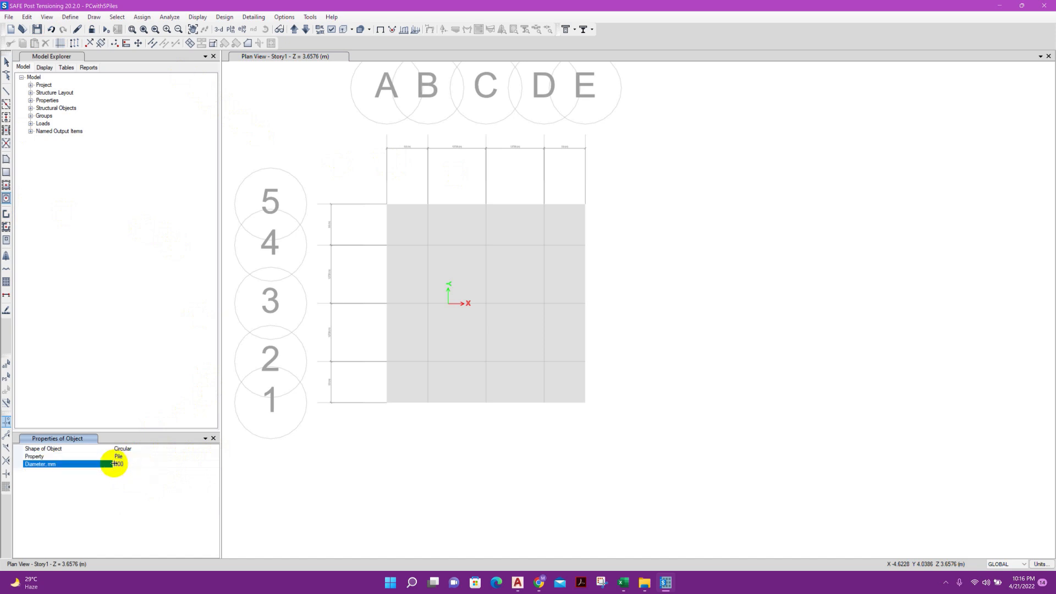
# Place circular pile areas at grid points B4, D4, B2, D2 and C3
pyautogui.click(428, 247)
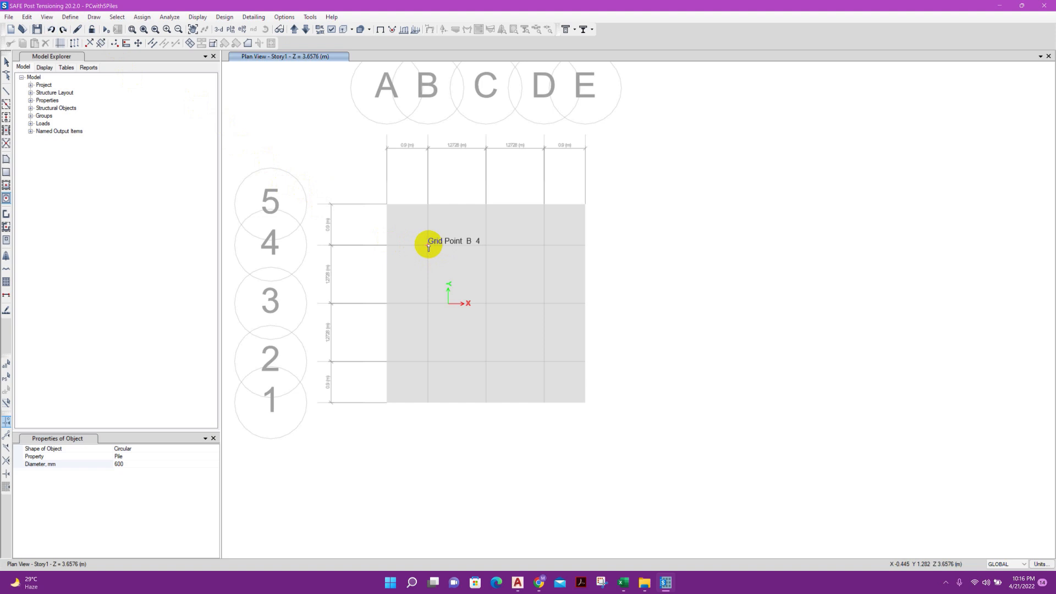
pyautogui.click(428, 247)
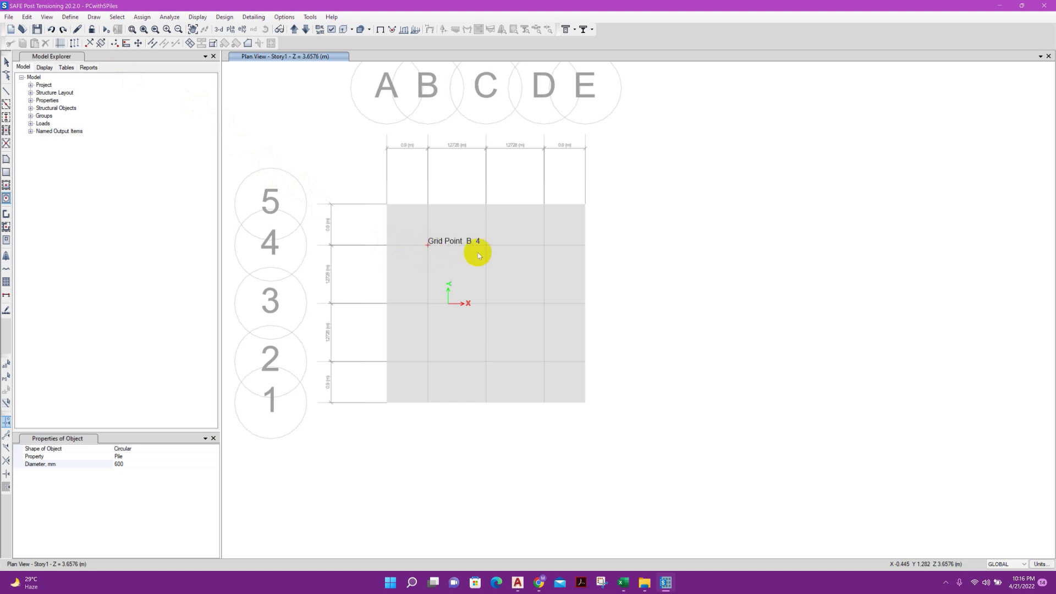
pyautogui.click(544, 246)
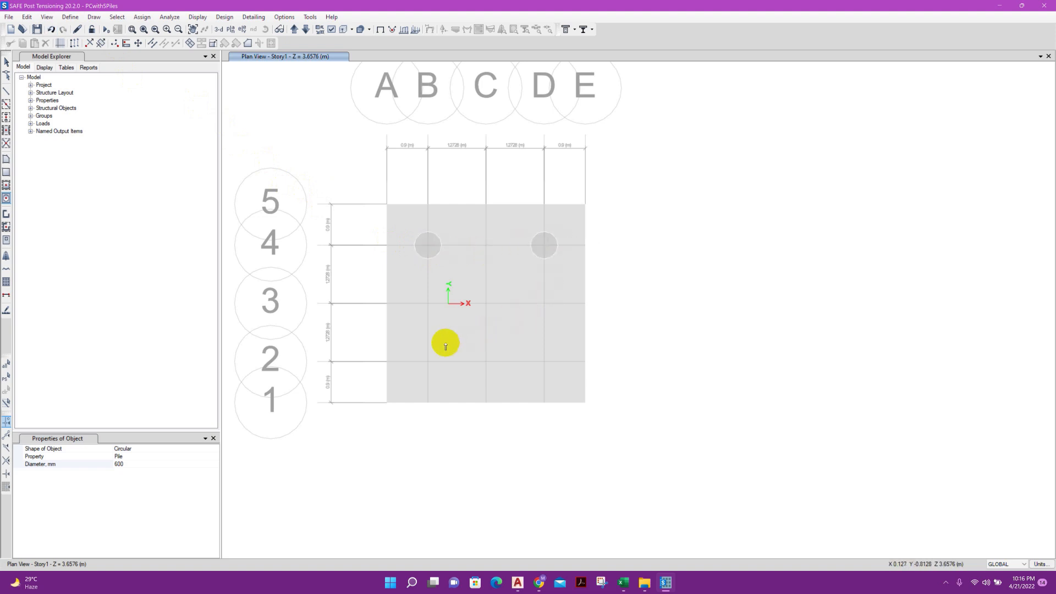
pyautogui.click(427, 362)
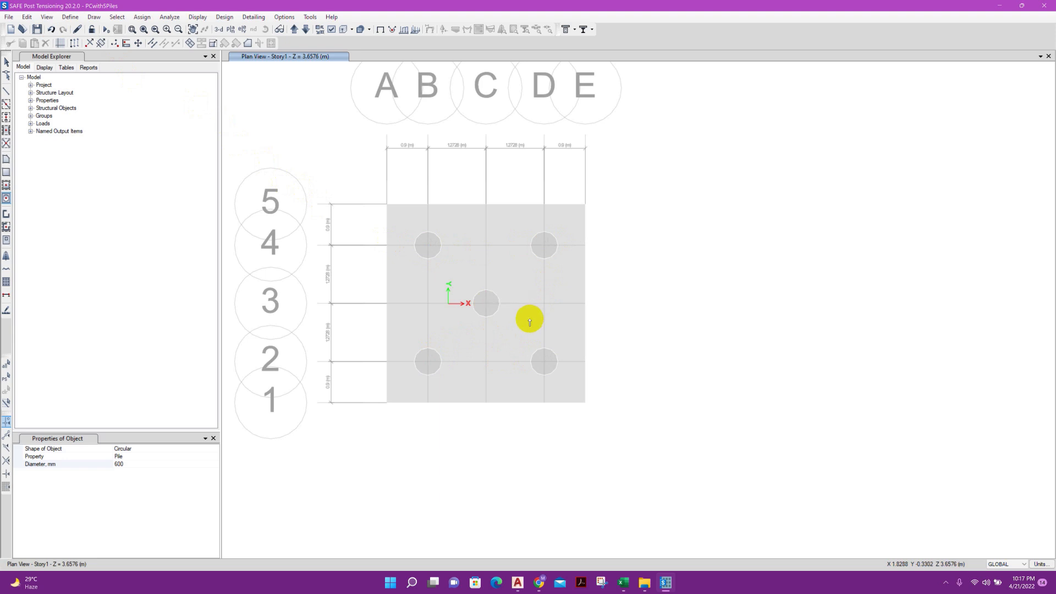
# Set the drawn area to a rectangular shape with the Column property, X dimension 400 mm and Y dimension 800 mm
pyautogui.click(182, 454)
pyautogui.click(205, 449)
pyautogui.click(215, 448)
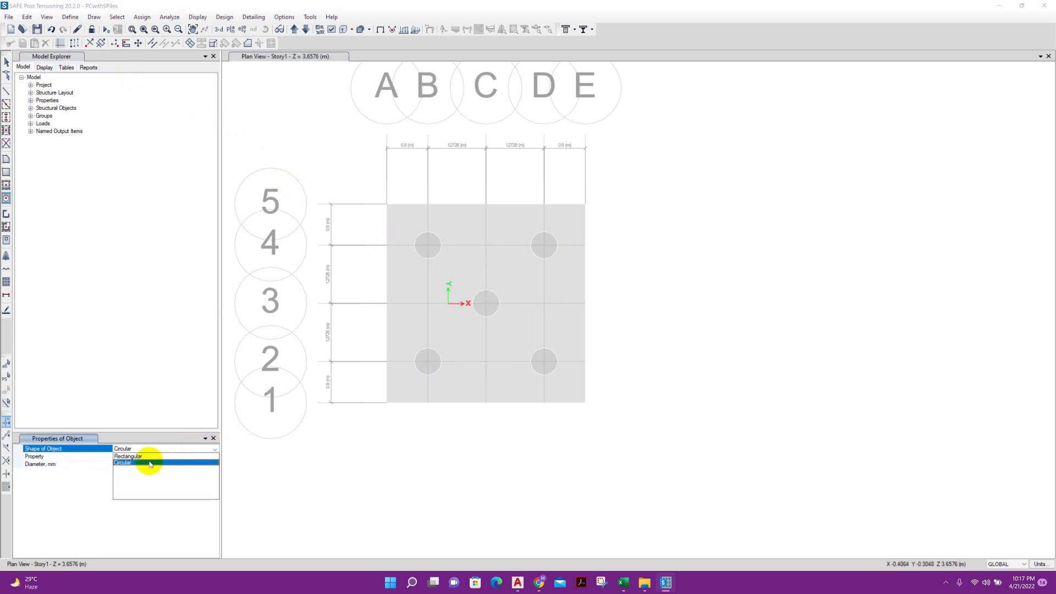
pyautogui.click(151, 457)
pyautogui.click(196, 456)
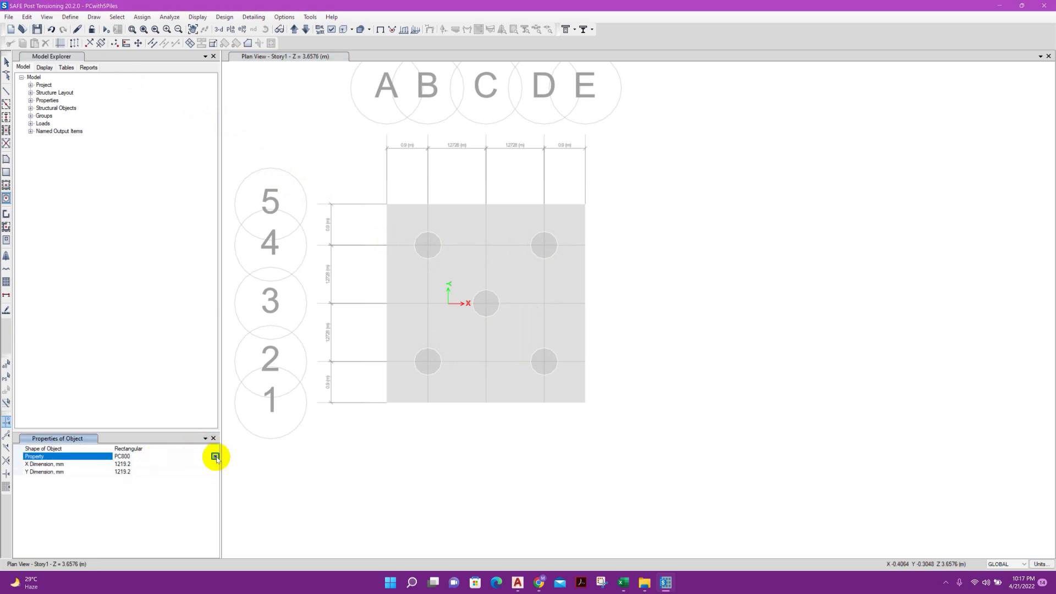
pyautogui.click(215, 456)
pyautogui.click(137, 465)
pyautogui.click(136, 465)
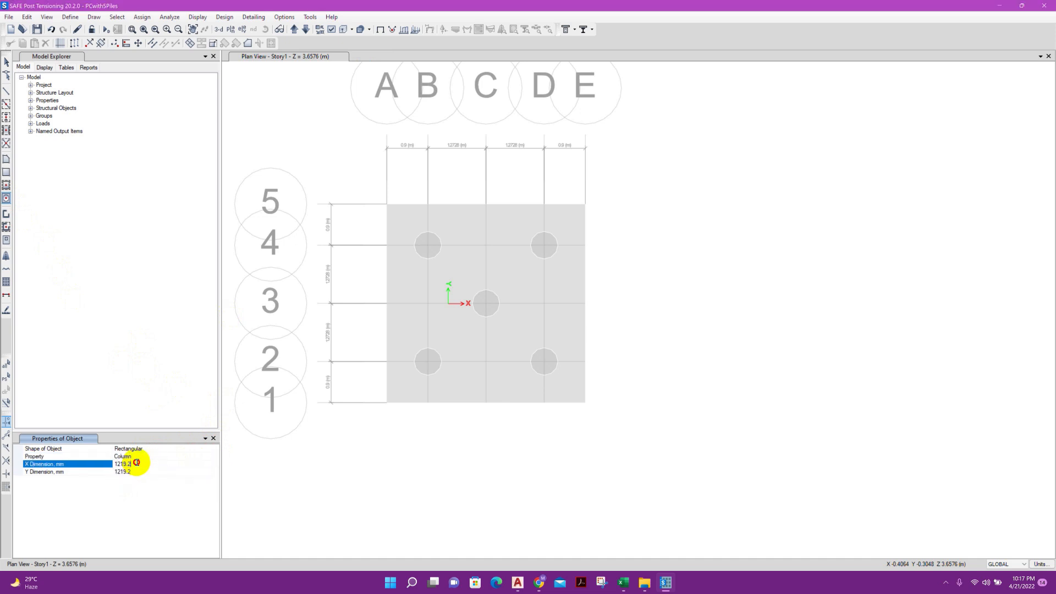
pyautogui.write('400')
pyautogui.click(134, 471)
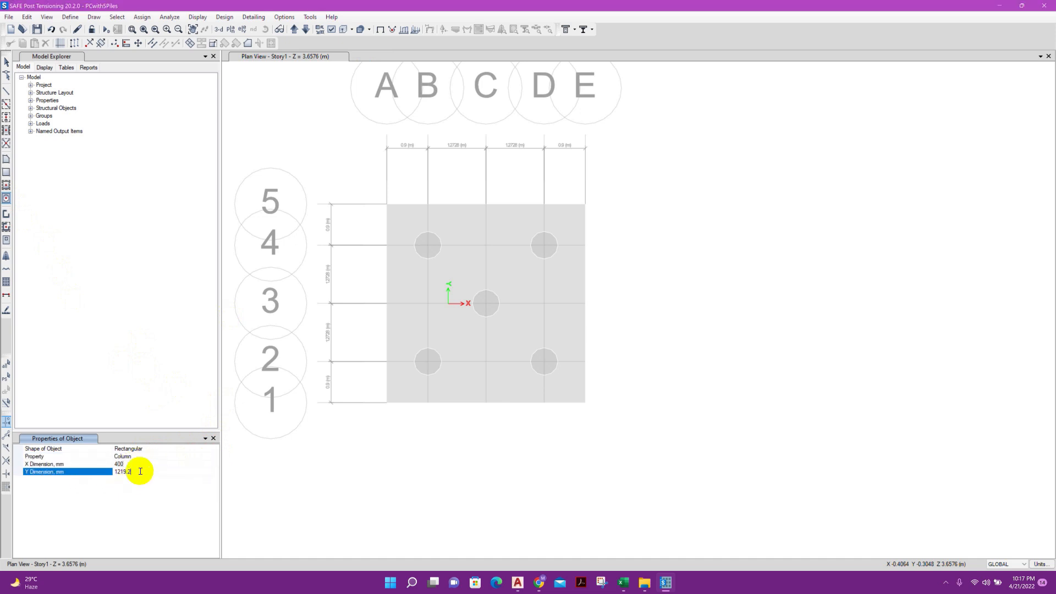
pyautogui.write('800')
pyautogui.click(142, 464)
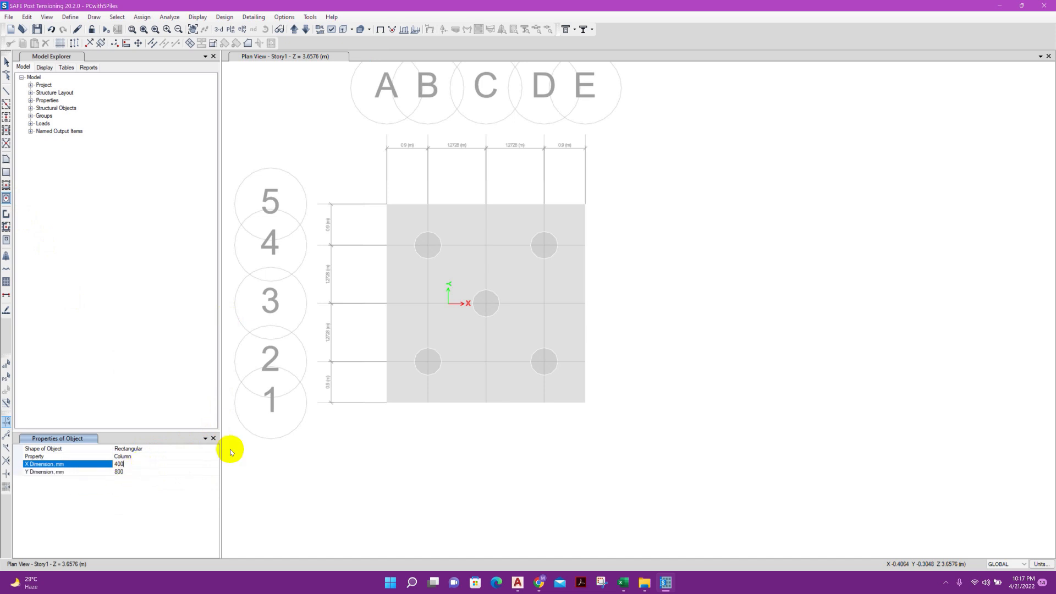
# Place the 400 by 800 mm rectangular column area at grid point C3 and finish drawing
pyautogui.click(486, 304)
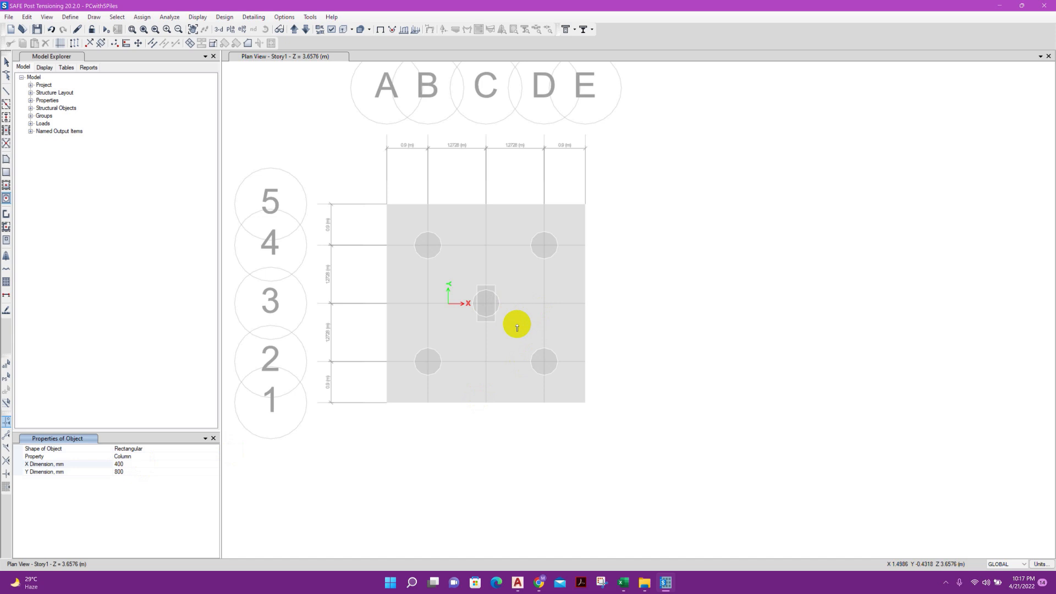
pyautogui.press('Escape')
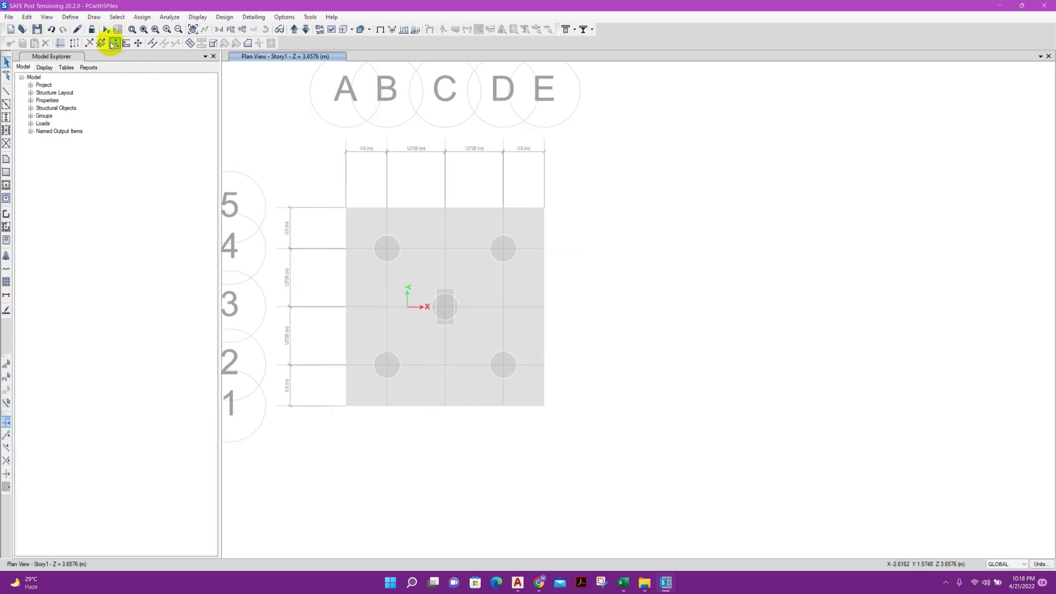
pyautogui.click(80, 18)
pyautogui.moveTo(104, 60)
pyautogui.click(198, 60)
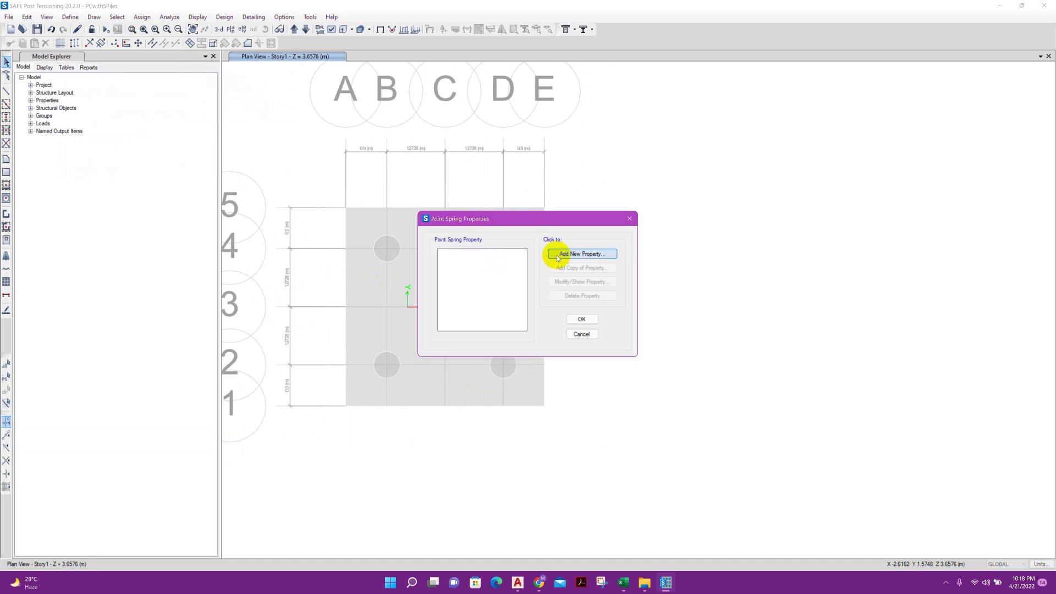
pyautogui.click(577, 253)
pyautogui.click(552, 248)
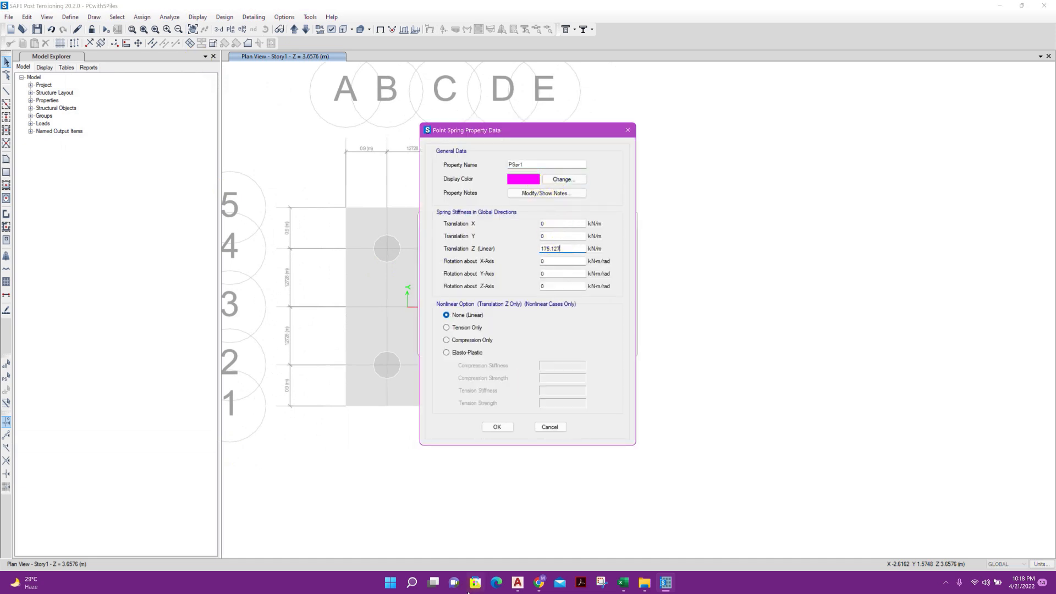
pyautogui.moveTo(623, 583)
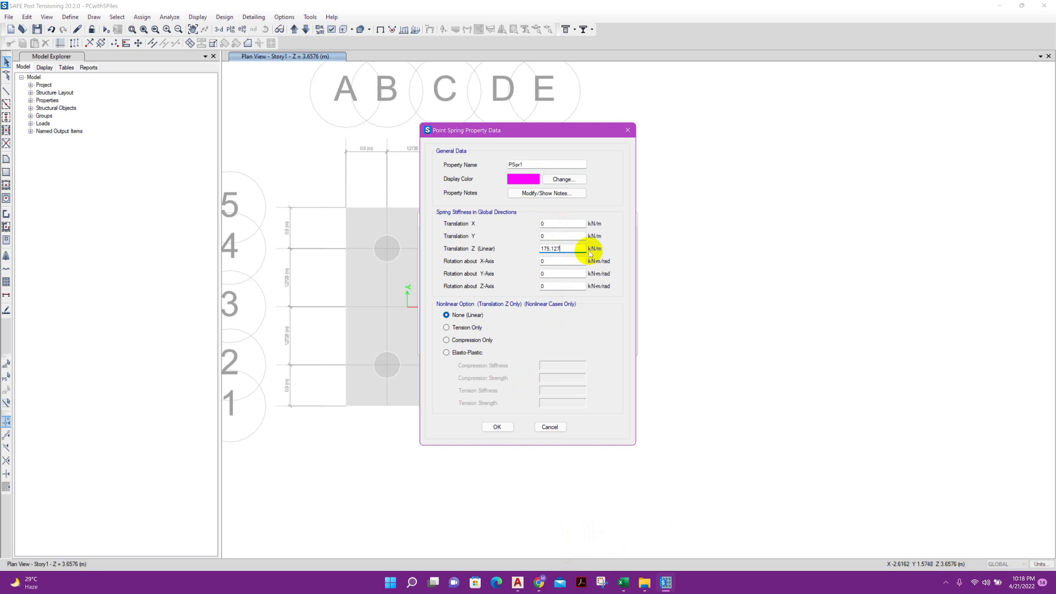
pyautogui.click(617, 586)
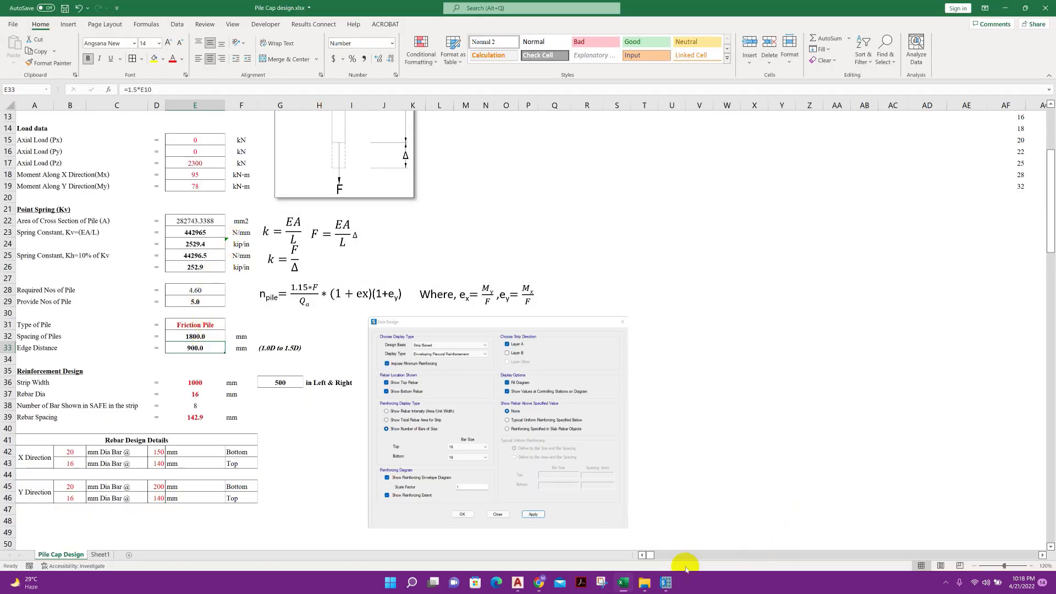
pyautogui.click(666, 583)
pyautogui.click(550, 427)
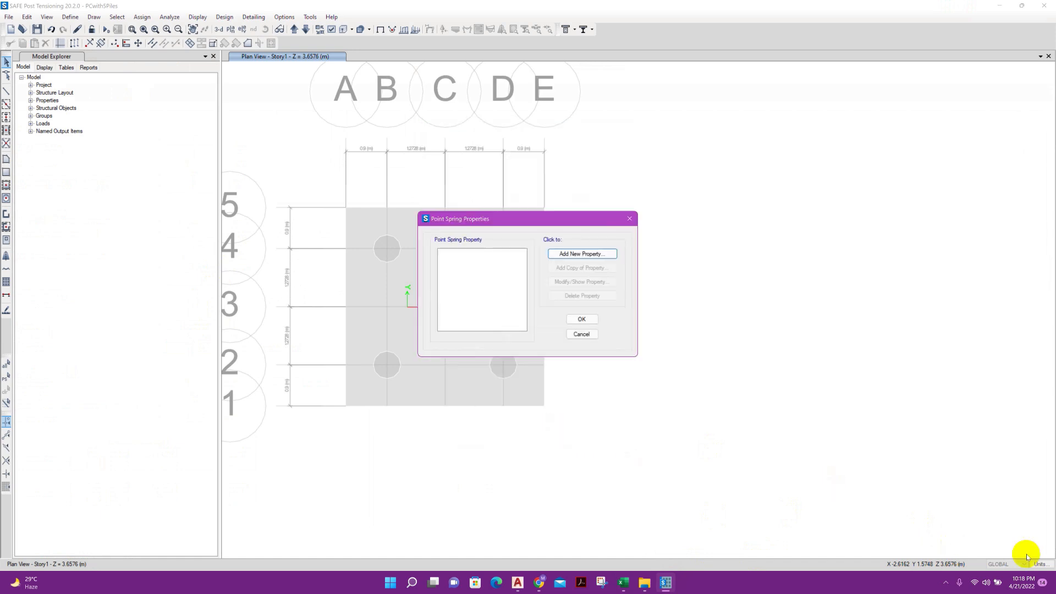
pyautogui.click(580, 335)
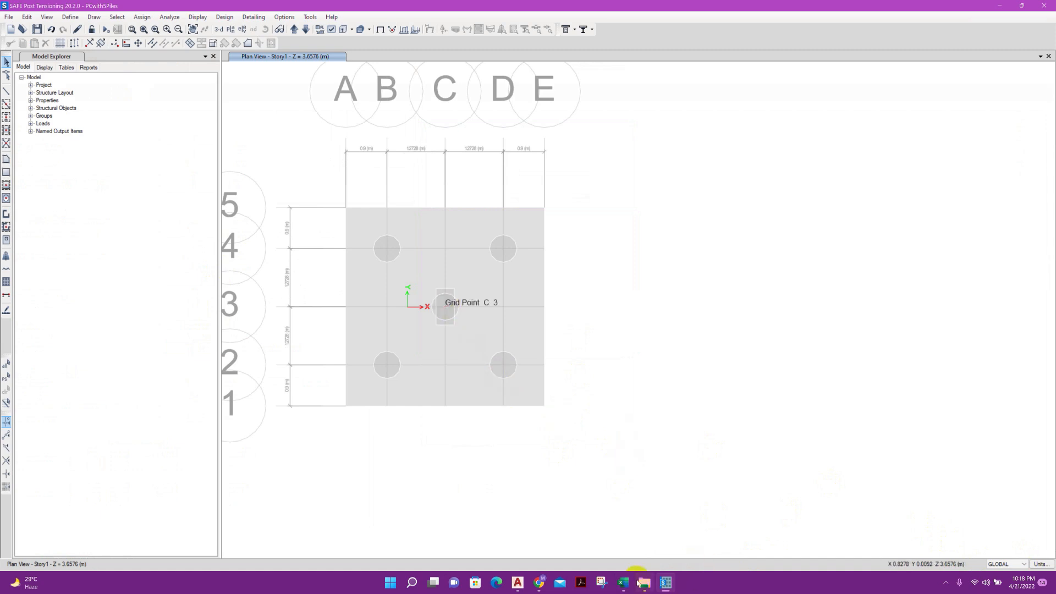
# Check the axial load in the Excel pile cap sheet, then enter a Dead joint force of -2300 kN in global Z for the C3 joint
pyautogui.hotkey('alt', 'Tab')
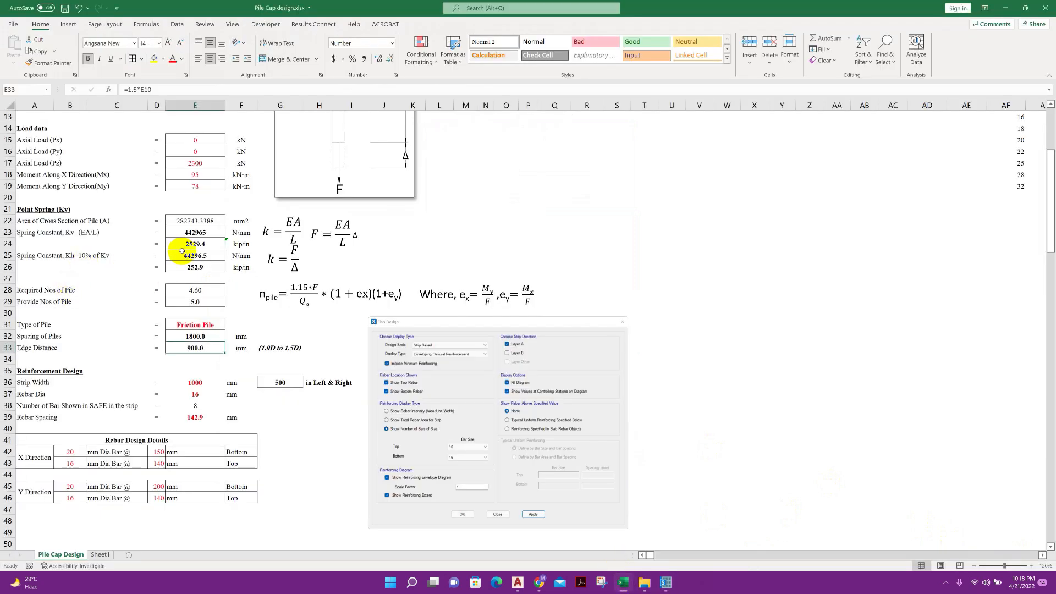
pyautogui.scroll(3, 188, 236)
pyautogui.click(204, 255)
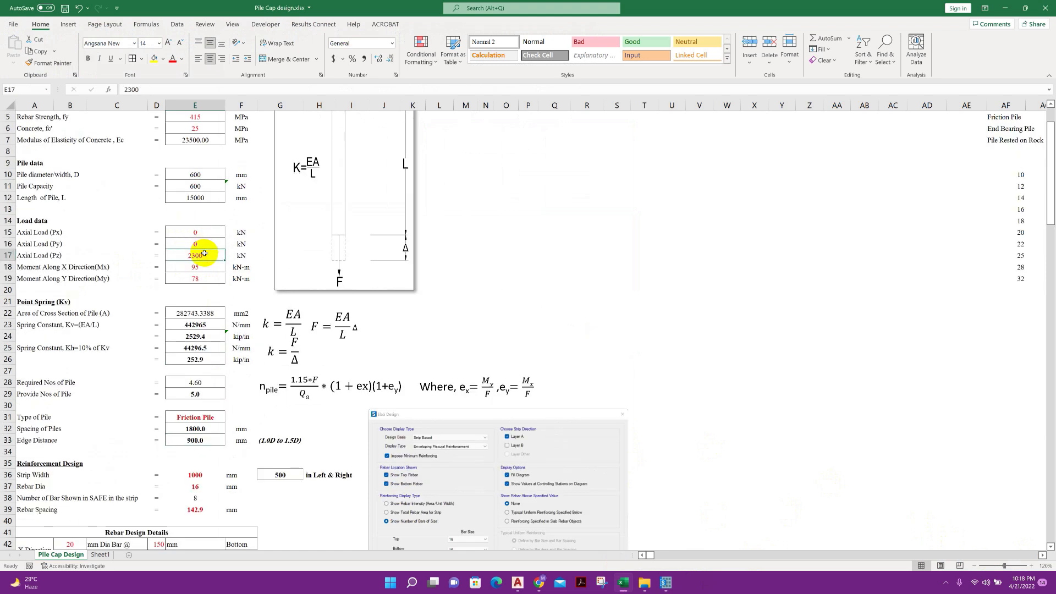
pyautogui.click(668, 582)
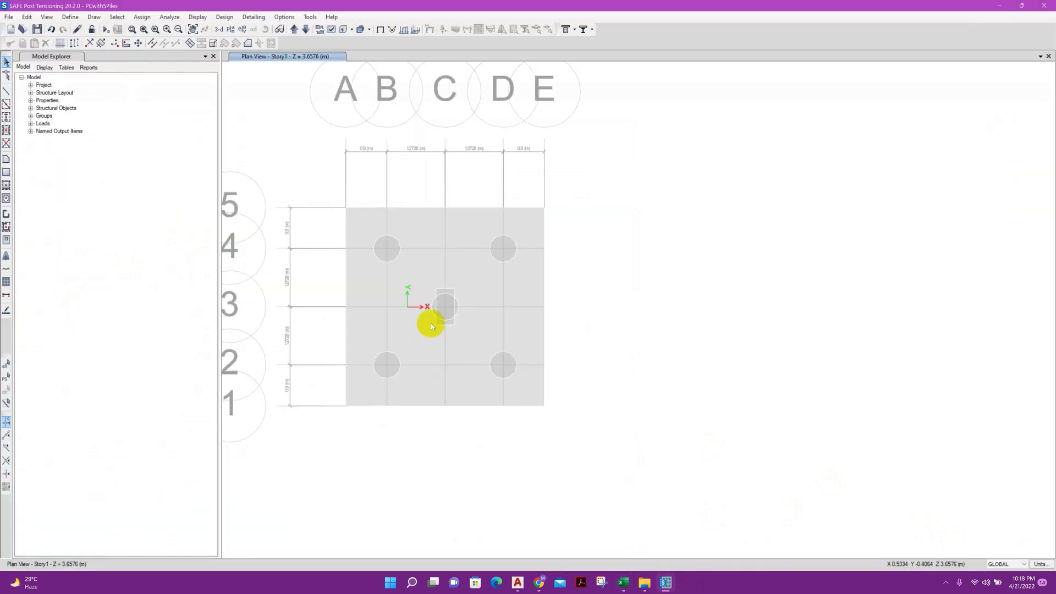
pyautogui.click(446, 306)
pyautogui.click(142, 17)
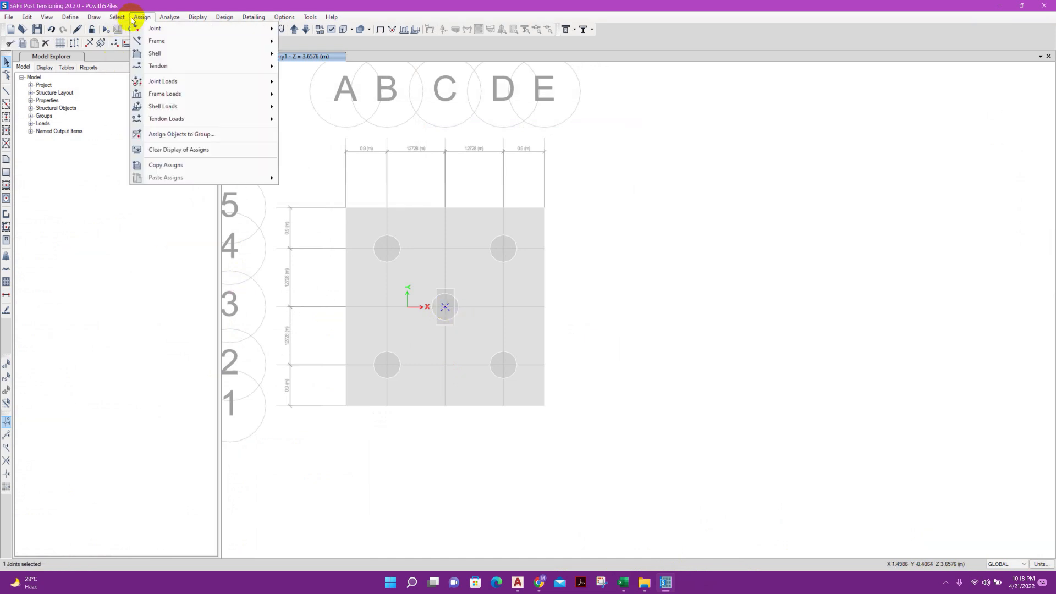
pyautogui.moveTo(157, 29)
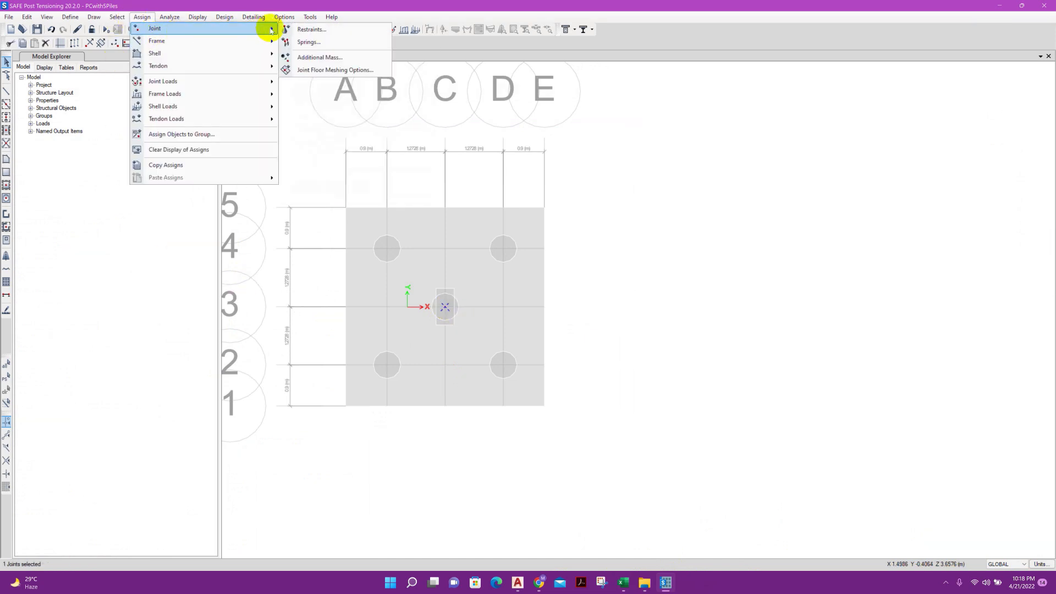
pyautogui.moveTo(208, 82)
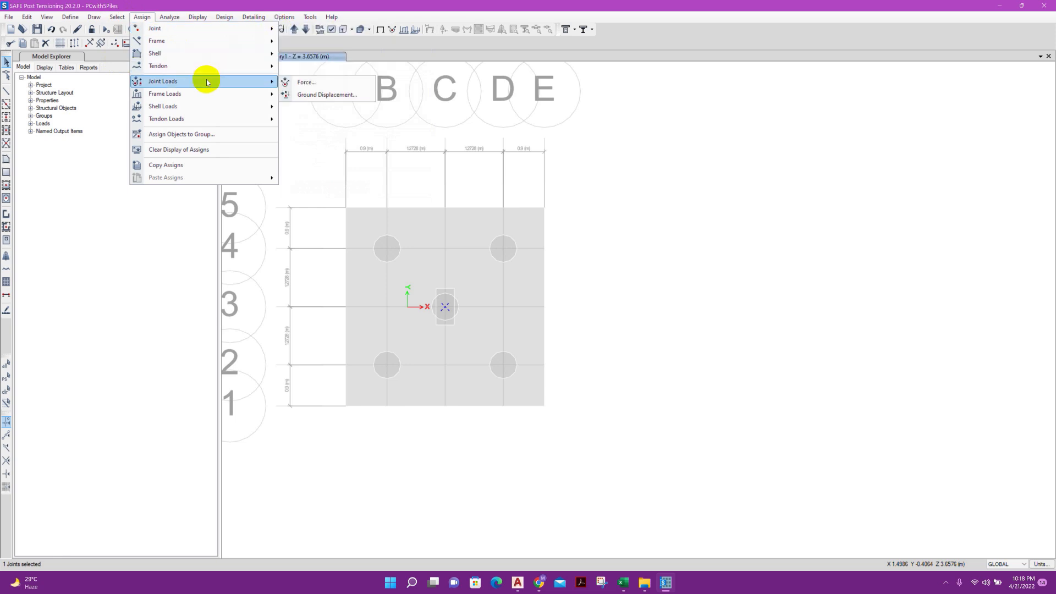
pyautogui.click(301, 83)
pyautogui.doubleClick(487, 279)
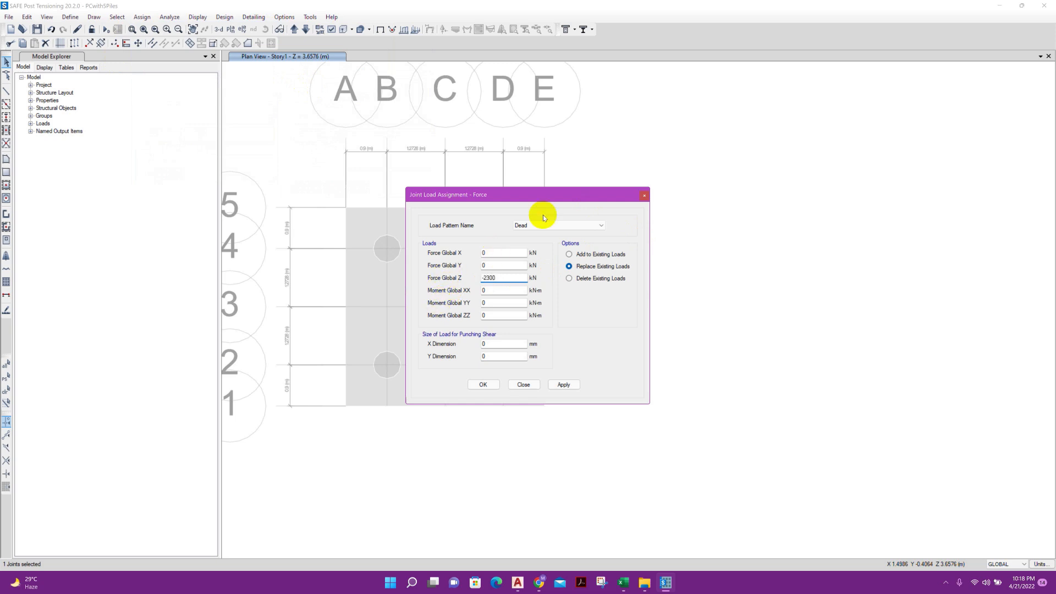
# Set the joint load's Moment Global XX to 95 kN-m and Moment Global YY to 78 kN-m, using the Excel load data
pyautogui.click(503, 291)
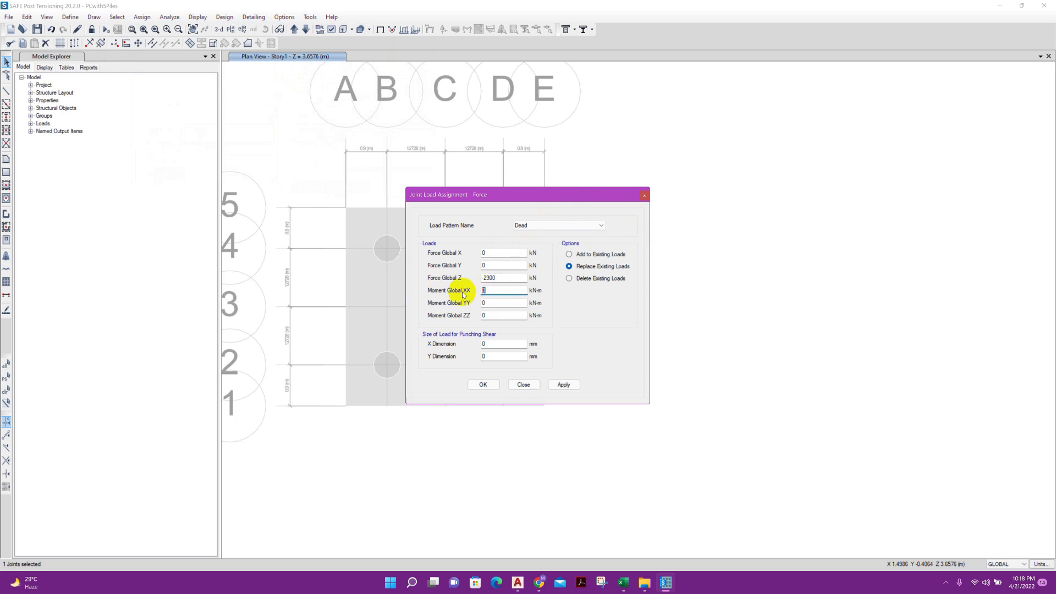
pyautogui.click(623, 584)
pyautogui.click(623, 586)
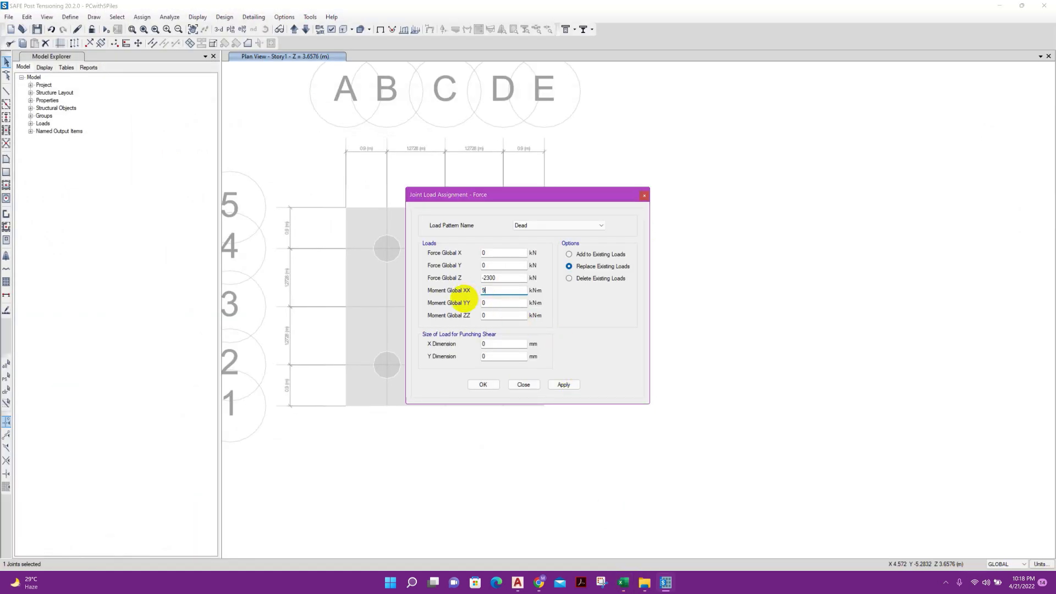
pyautogui.click(465, 304)
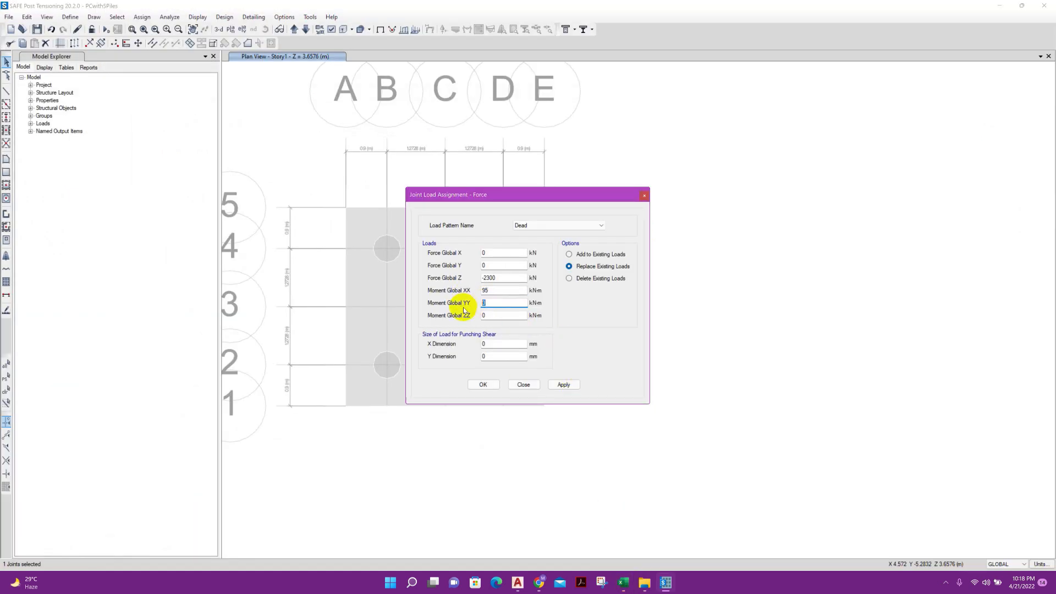
# Set the punching shear load size to 400 mm in X and 800 mm in Y, and apply the joint load
pyautogui.click(489, 342)
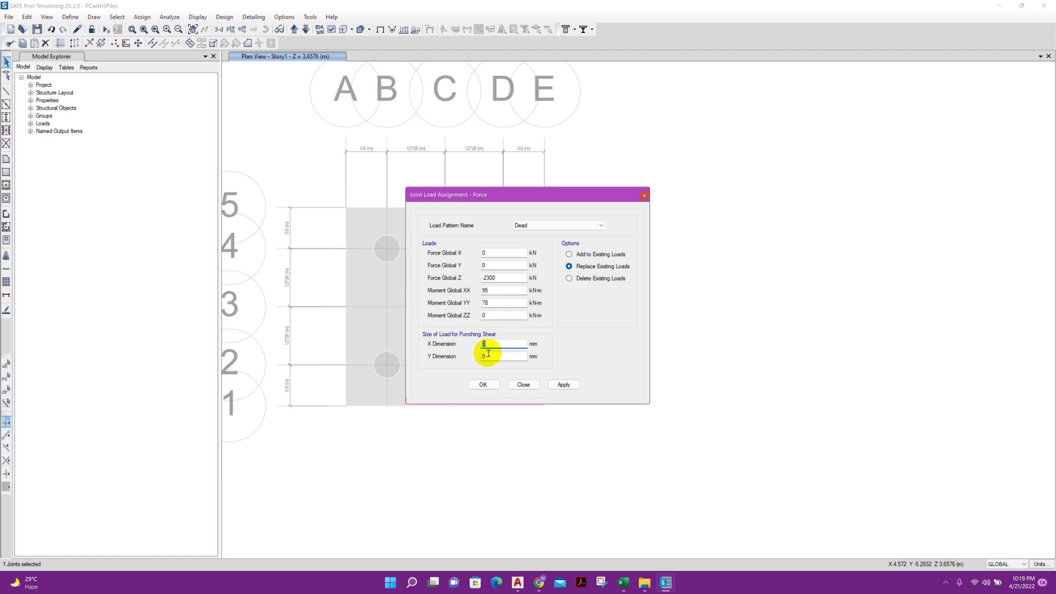
pyautogui.click(488, 355)
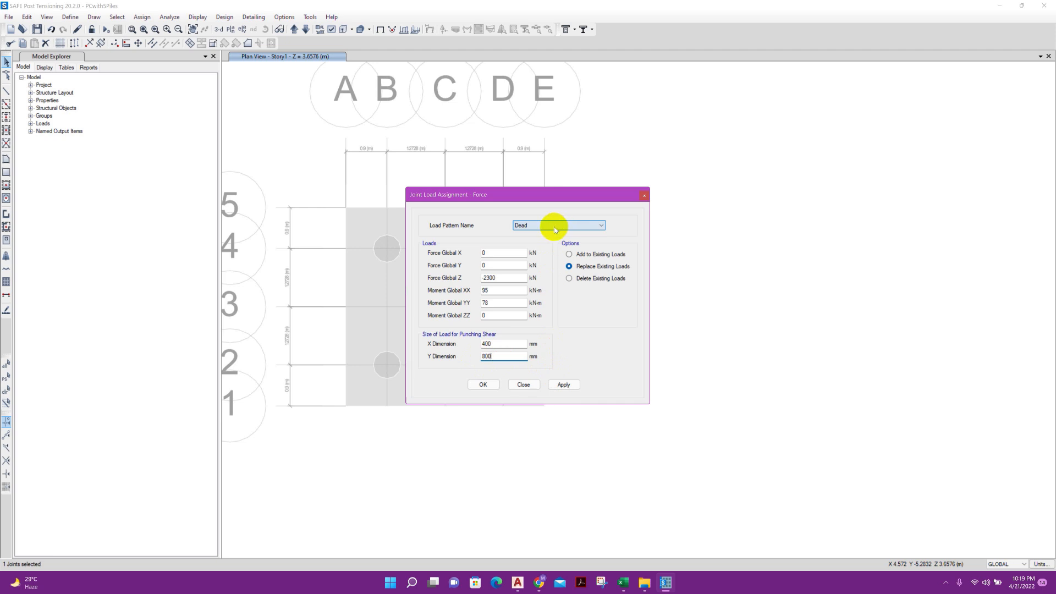
pyautogui.click(510, 279)
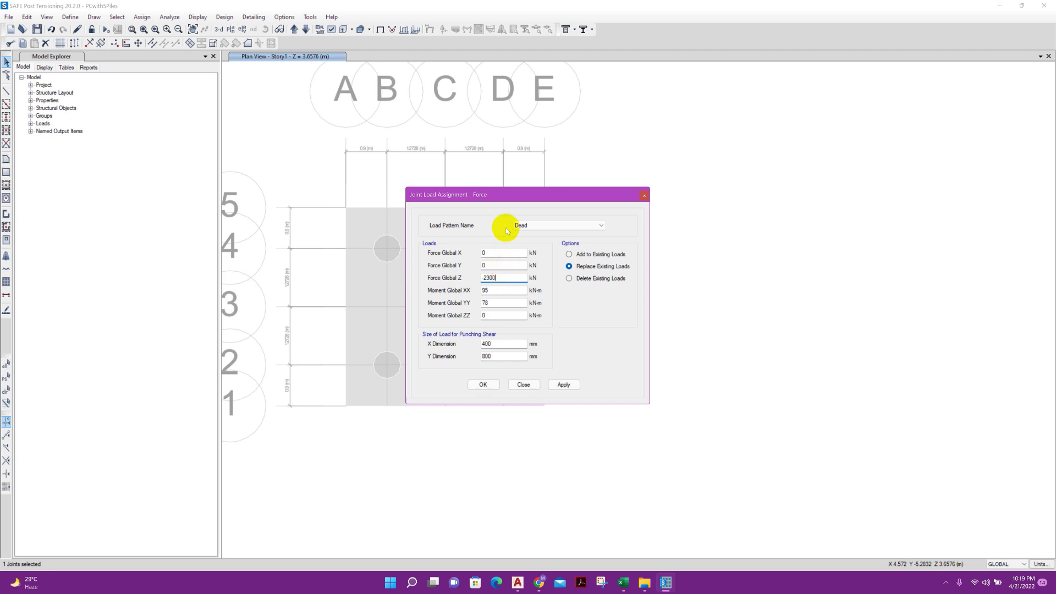
pyautogui.click(503, 265)
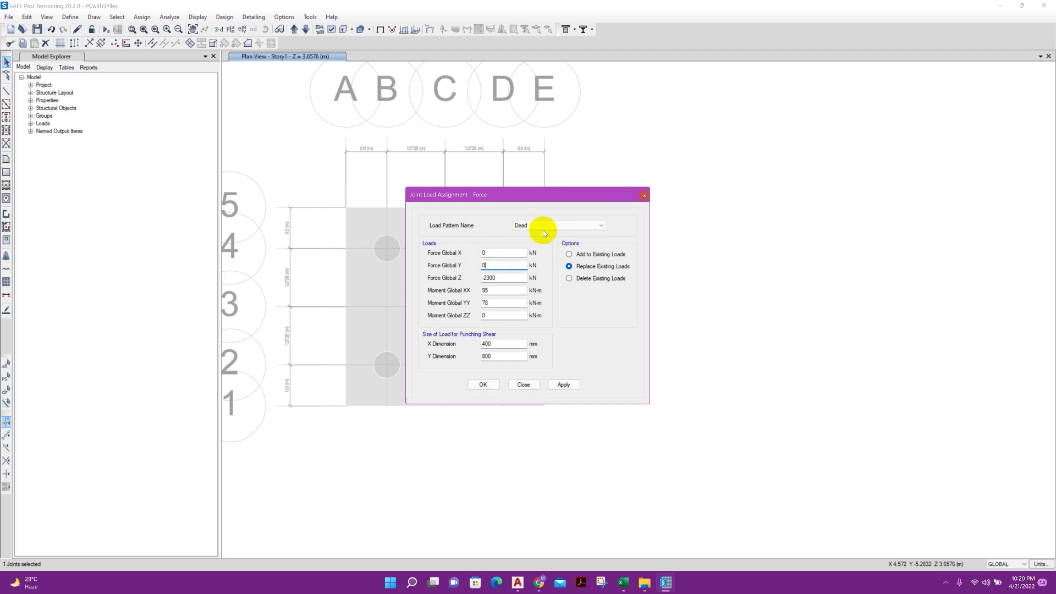
pyautogui.click(504, 278)
pyautogui.click(563, 385)
pyautogui.click(523, 384)
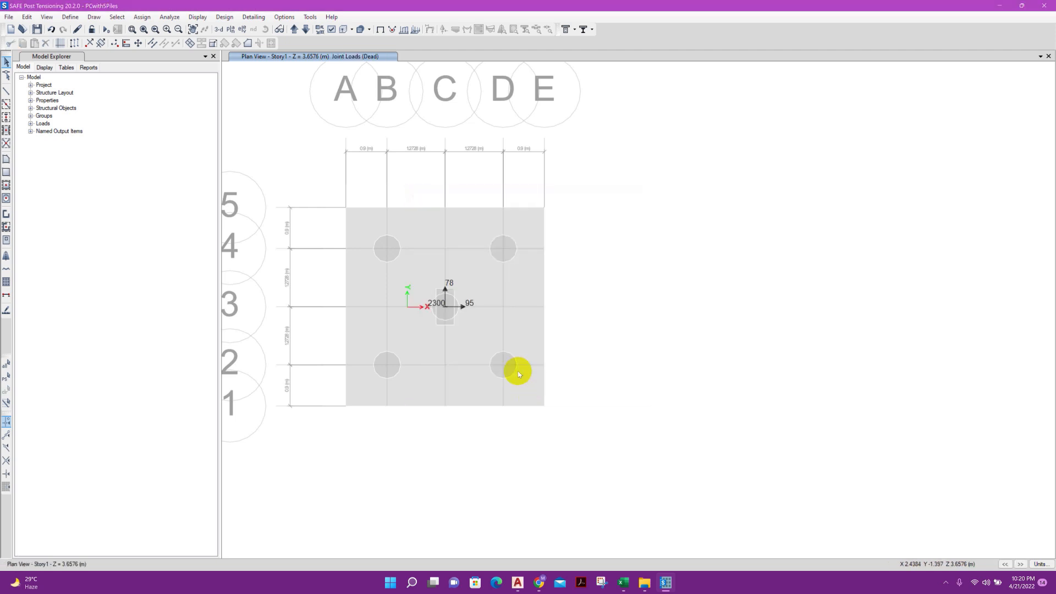
# Change the model's consistent units to N for force and mm for length
pyautogui.scroll(2, 447, 278)
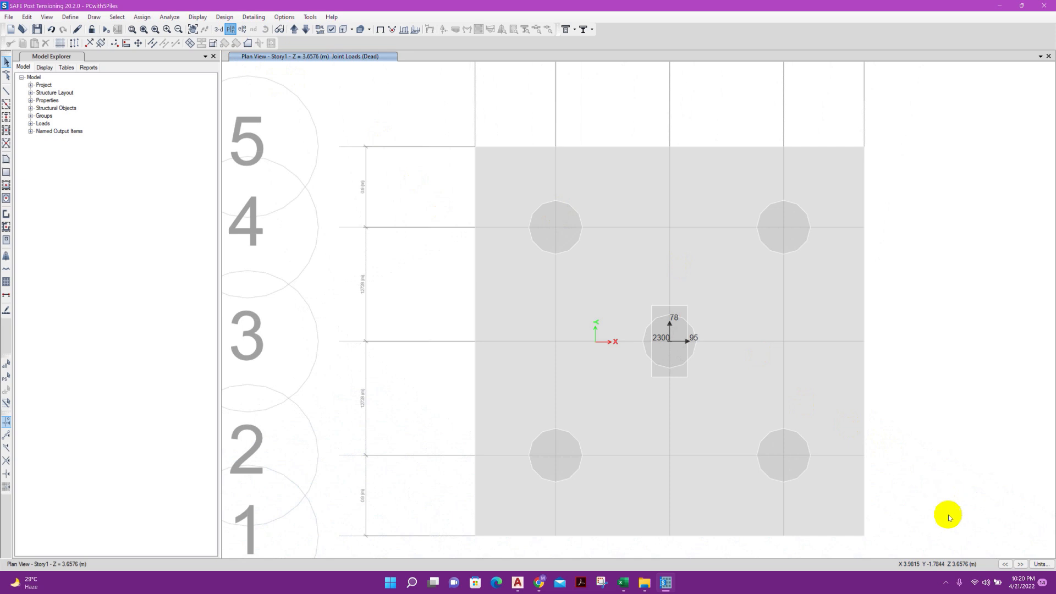
pyautogui.click(1034, 564)
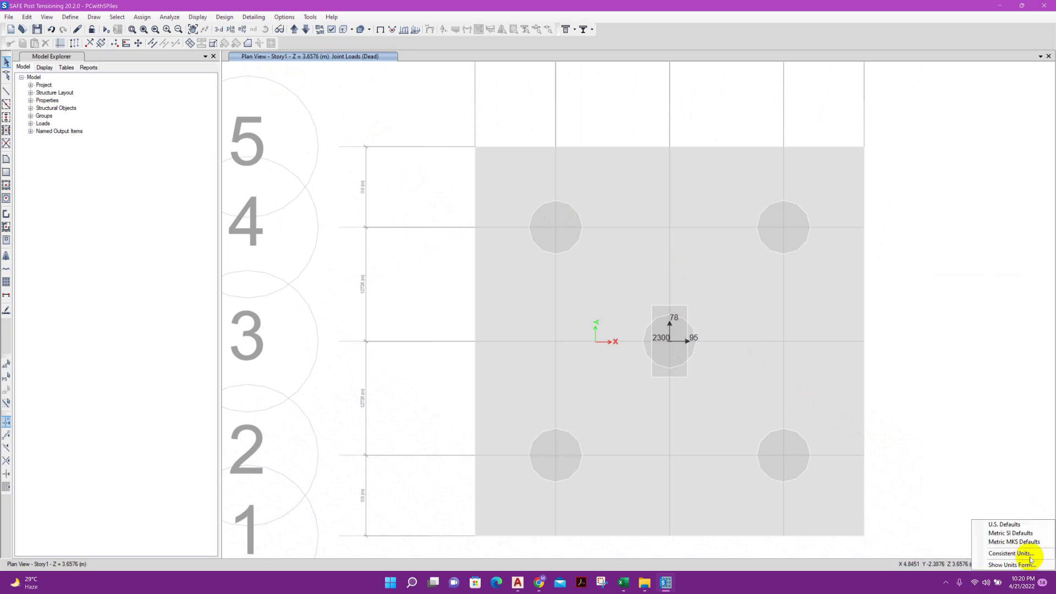
pyautogui.click(1030, 554)
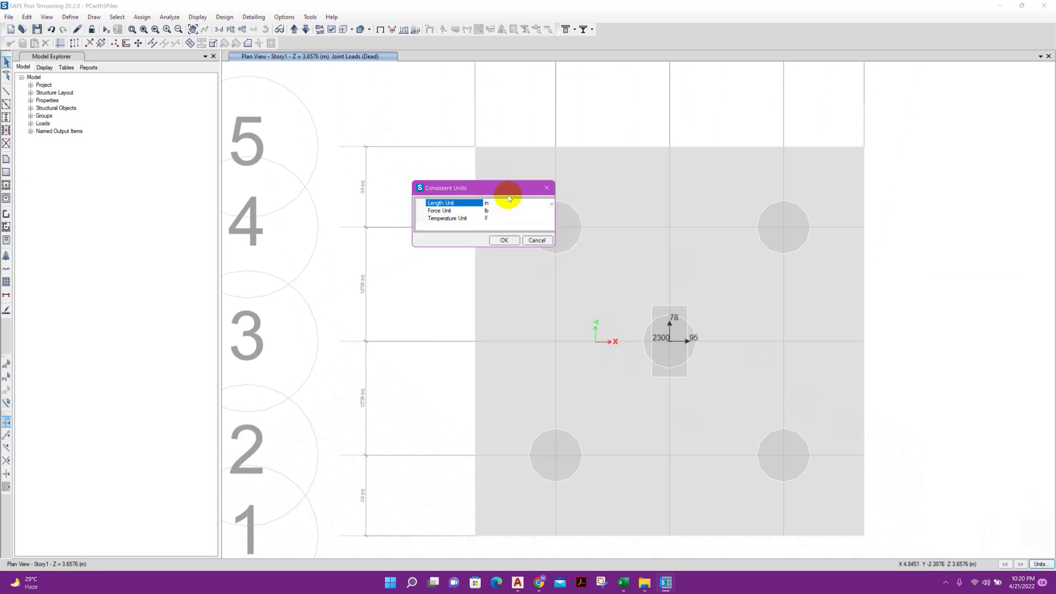
pyautogui.click(517, 212)
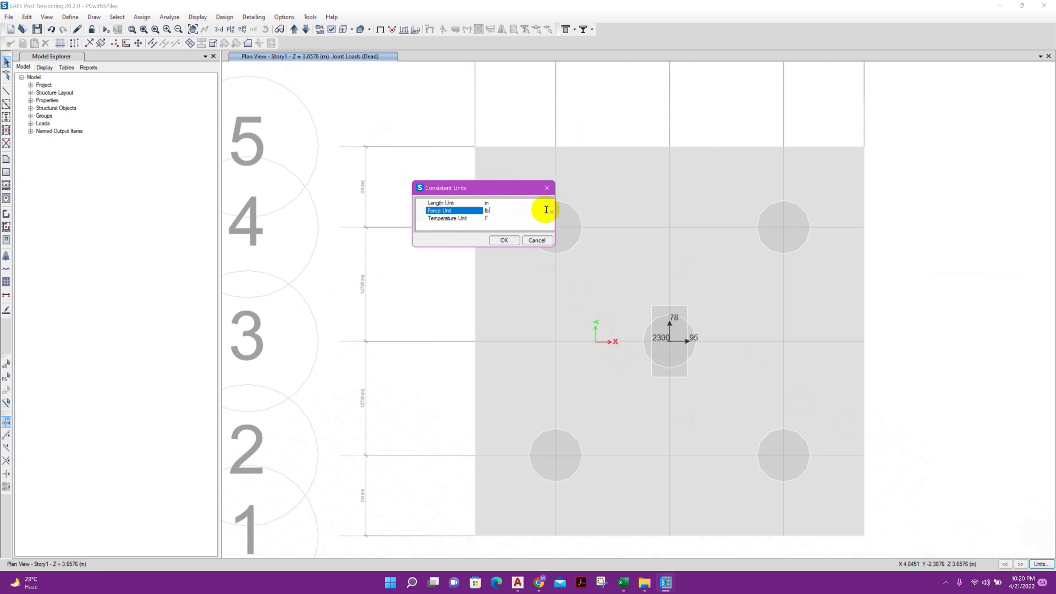
pyautogui.click(550, 212)
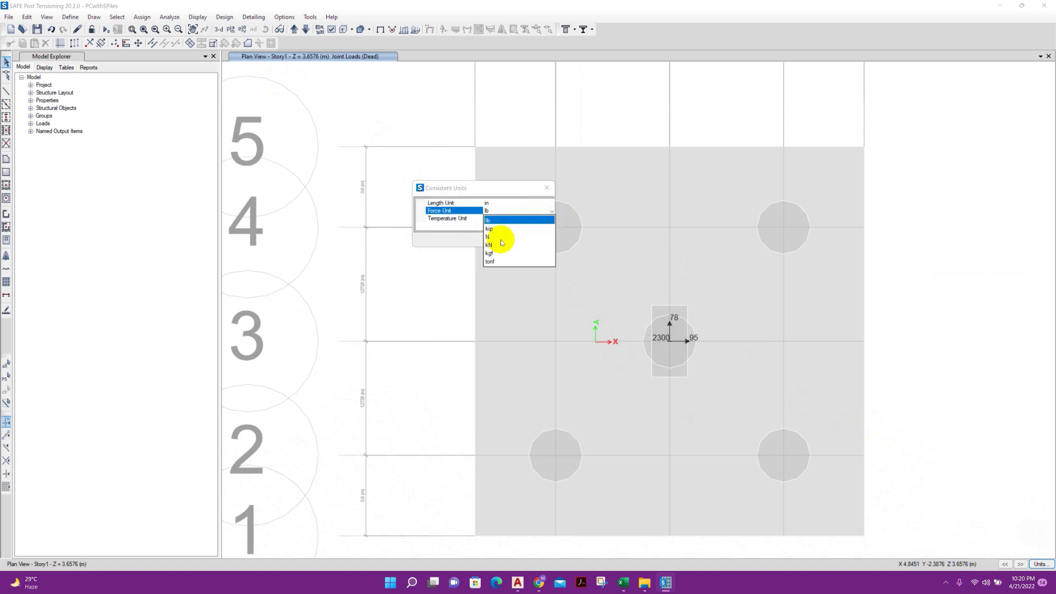
pyautogui.click(502, 241)
pyautogui.click(536, 203)
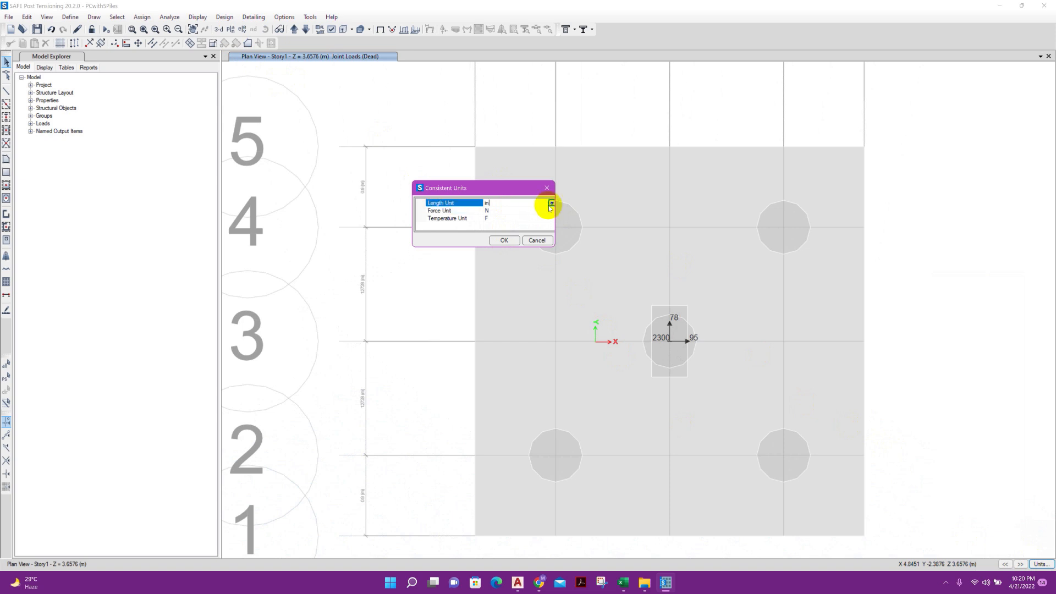
pyautogui.click(532, 204)
pyautogui.click(506, 237)
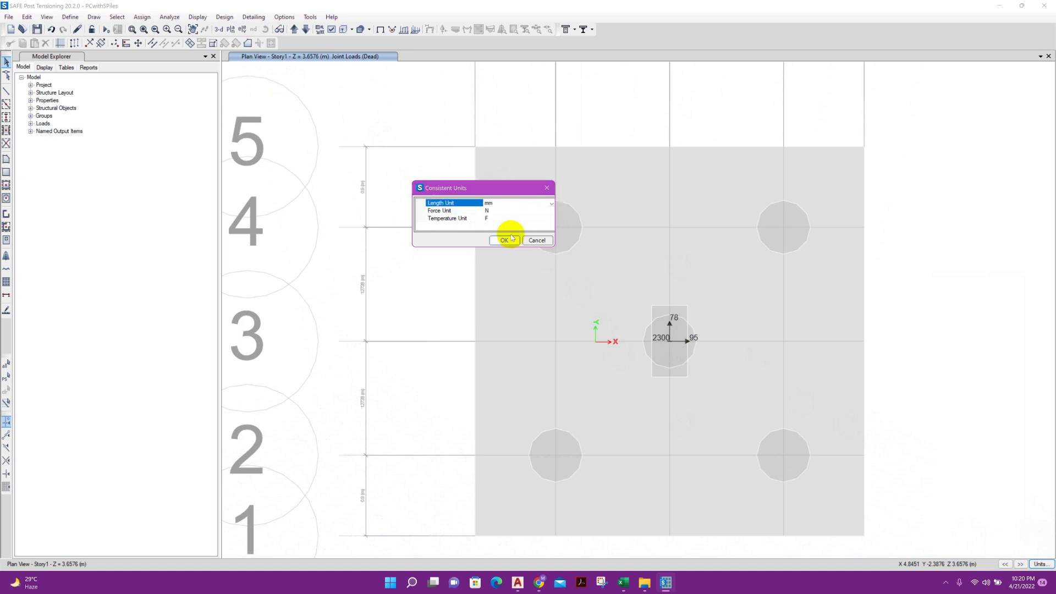
pyautogui.click(510, 239)
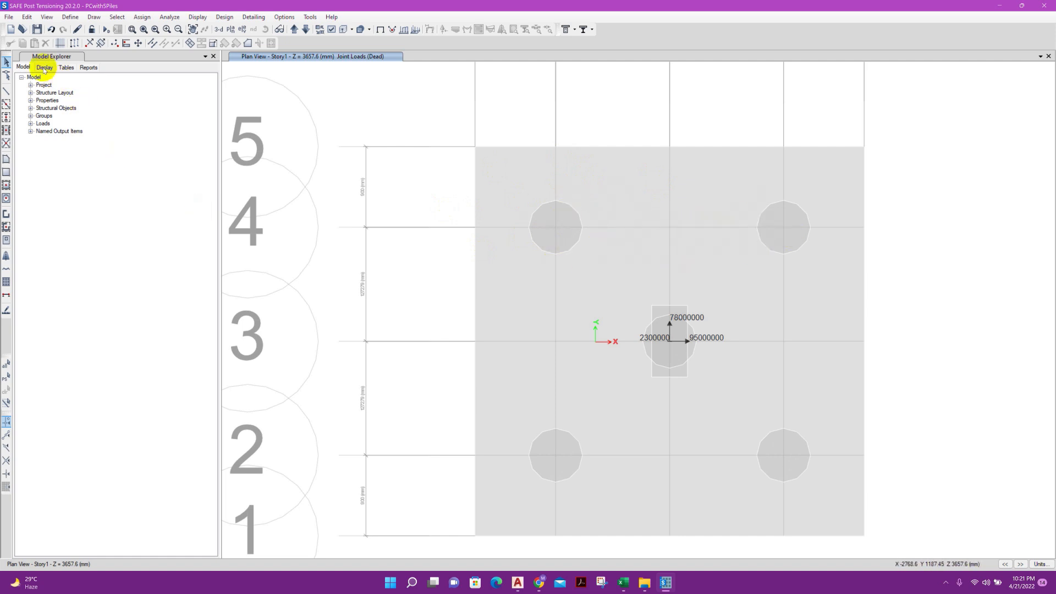
# Add a new point spring property for the piles and select its Translation Z stiffness for editing
pyautogui.click(70, 17)
pyautogui.moveTo(130, 58)
pyautogui.click(248, 61)
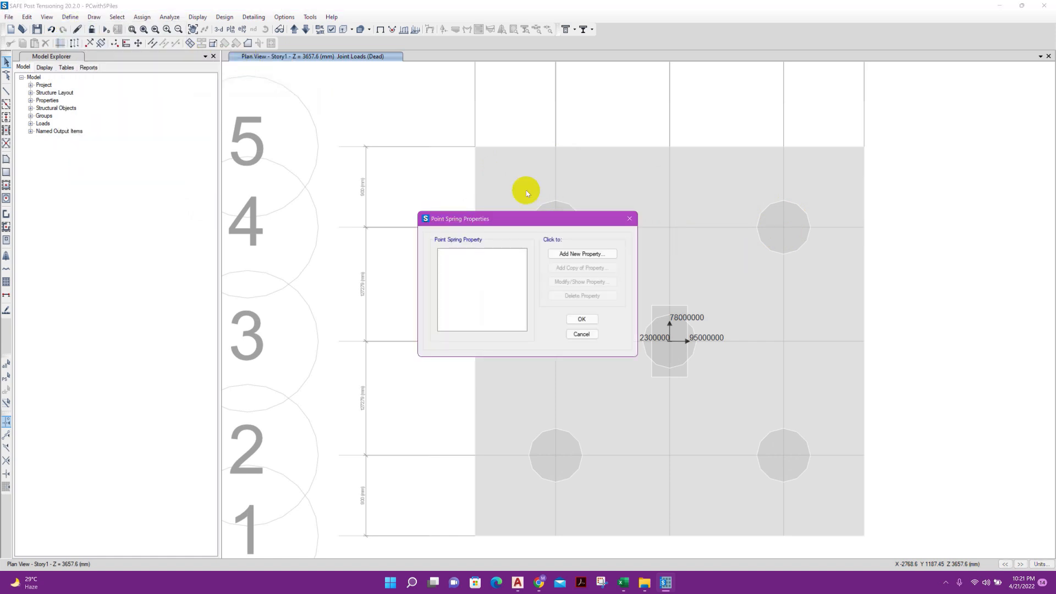
pyautogui.click(583, 254)
pyautogui.doubleClick(556, 248)
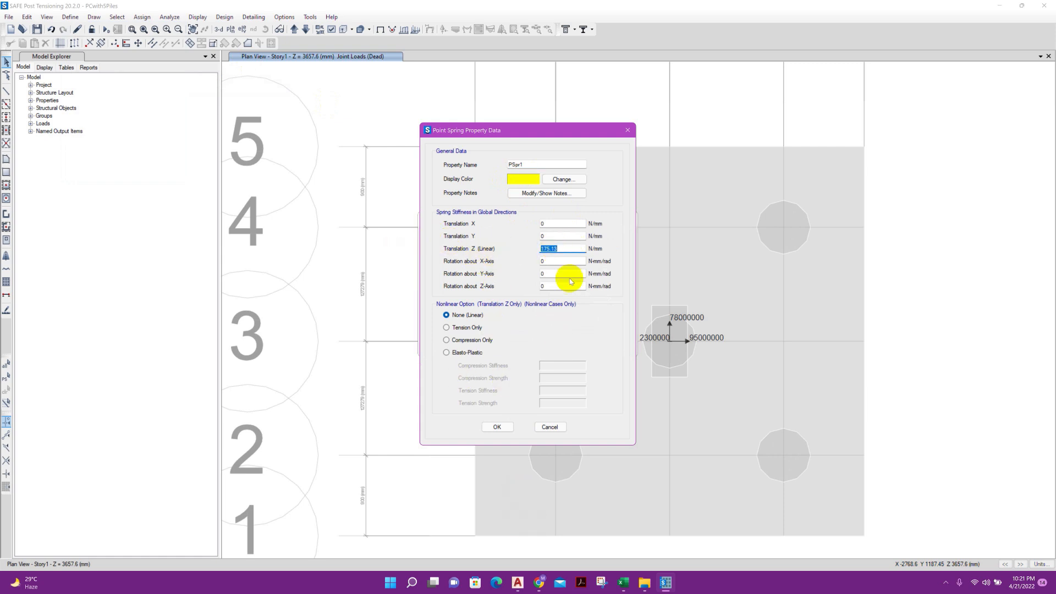
# In the Excel pile cap sheet, copy the spring constant Kv, paste it as a plain value into cell V9, and copy that cell
pyautogui.click(621, 583)
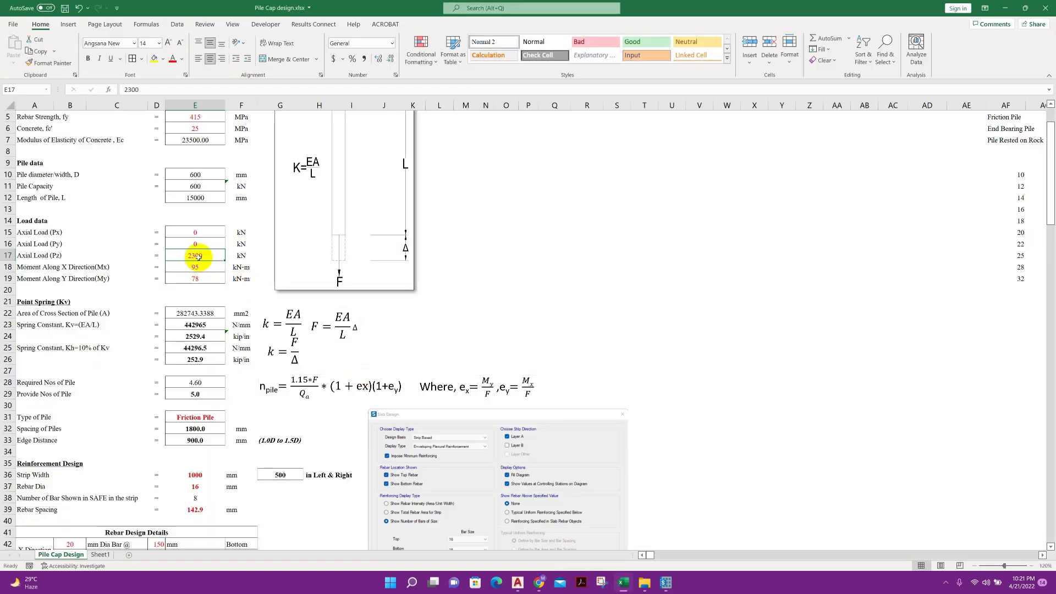
pyautogui.rightClick(213, 325)
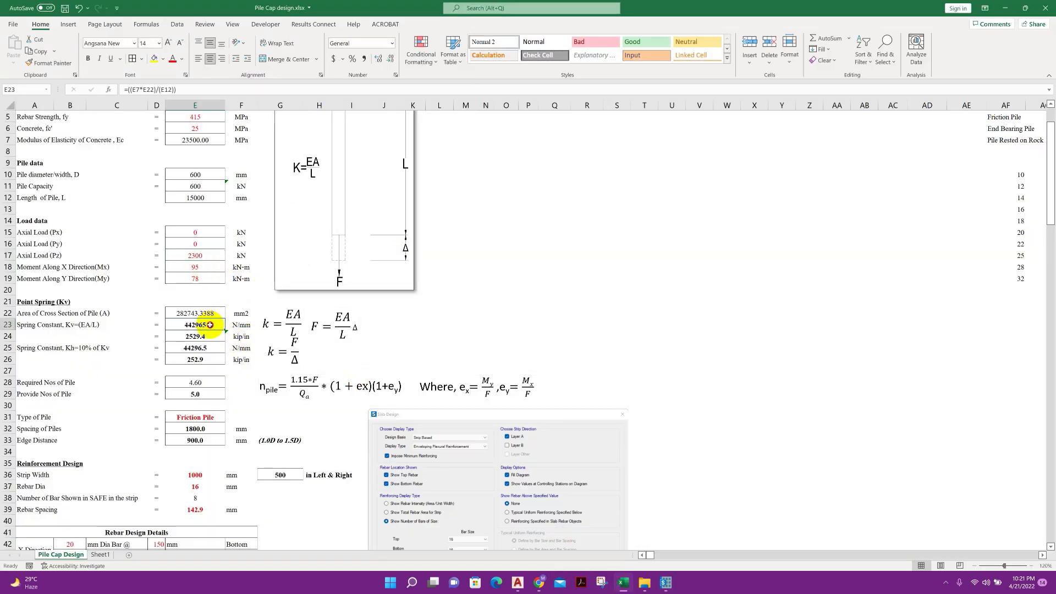
pyautogui.click(235, 62)
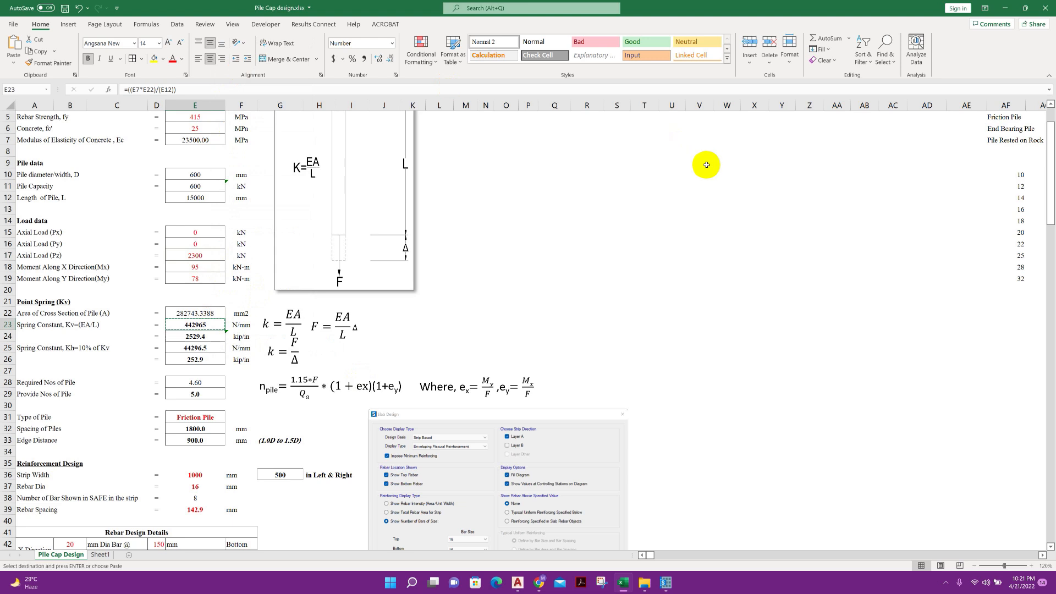
pyautogui.rightClick(706, 162)
pyautogui.click(744, 214)
pyautogui.rightClick(698, 163)
pyautogui.press('Escape')
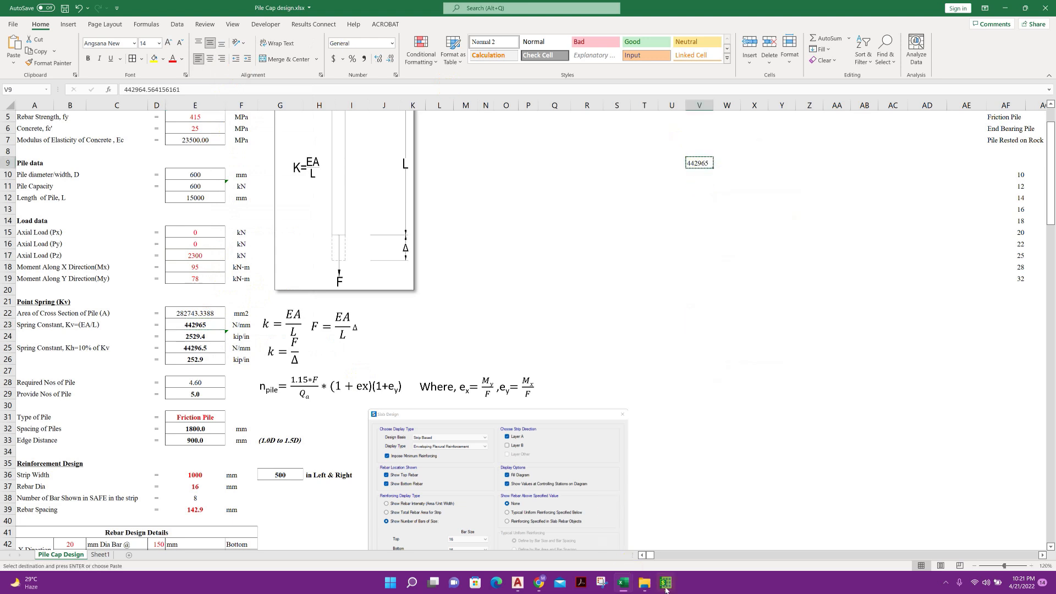
# Switch back to SAFE and paste the copied Kv value, 442964.5642 N/mm, as the spring's Translation Z stiffness
pyautogui.click(665, 582)
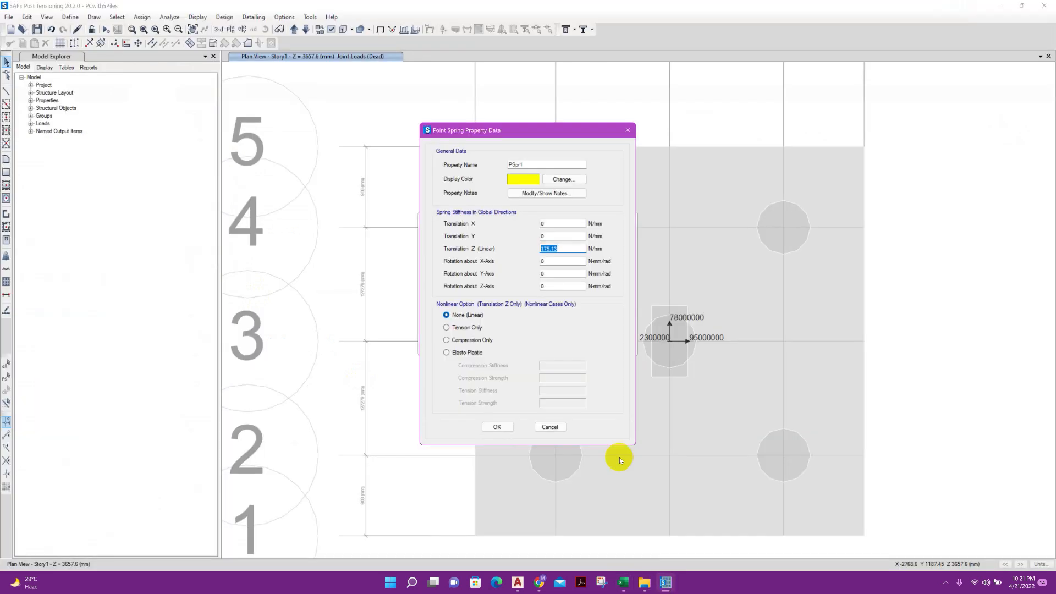
pyautogui.rightClick(546, 249)
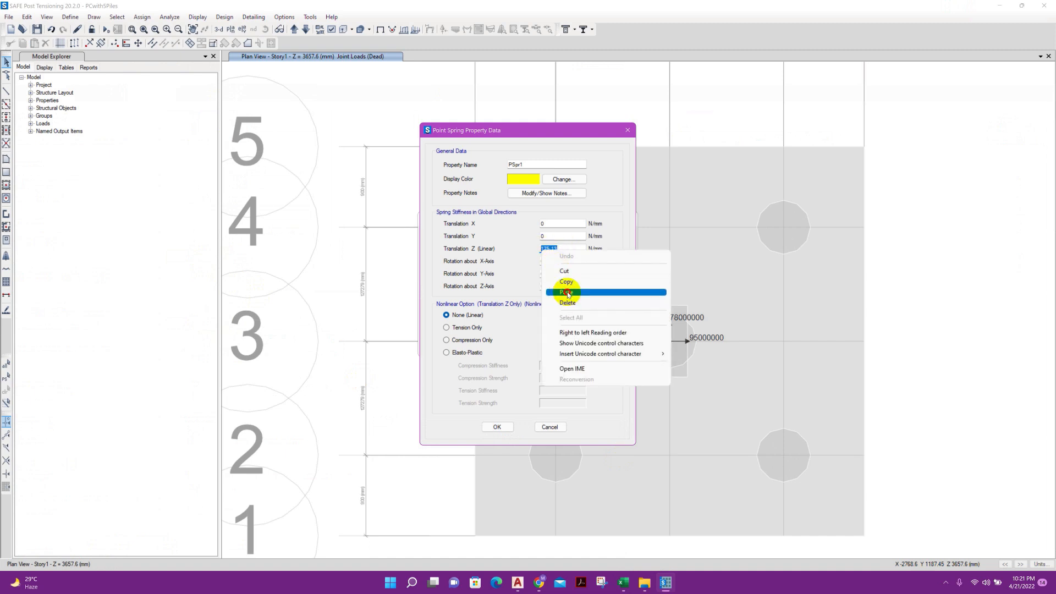
pyautogui.click(565, 292)
# Set the Translation X stiffness to one tenth of the Z stiffness with the formula =442964.5642*0.1
pyautogui.moveTo(573, 249); pyautogui.dragTo(534, 252)
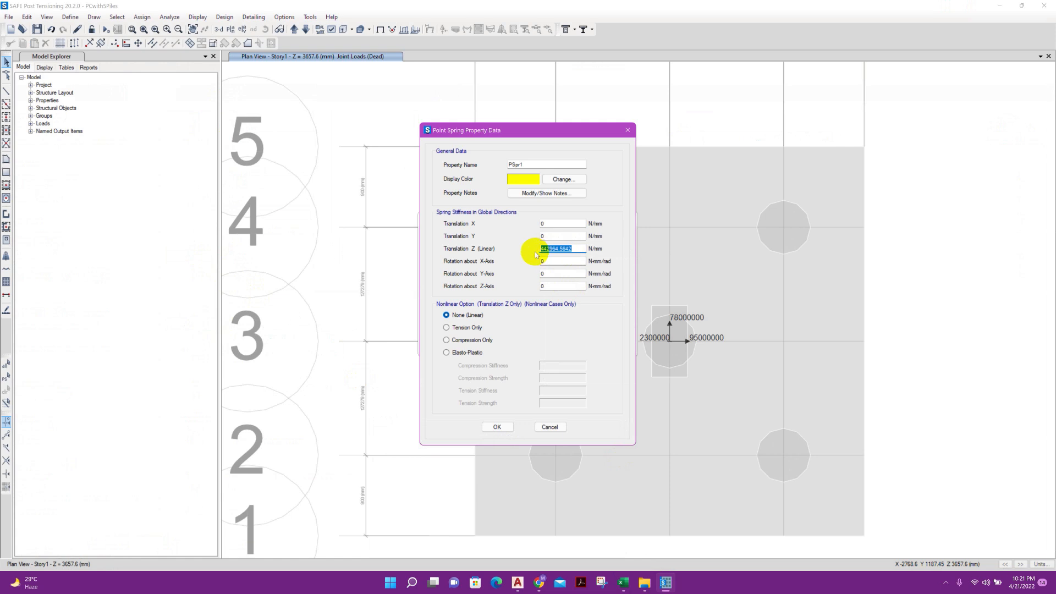
pyautogui.hotkey('ctrl', 'c')
pyautogui.click(547, 223)
pyautogui.hotkey('ctrl', 'v')
pyautogui.click(540, 224)
pyautogui.write('=')
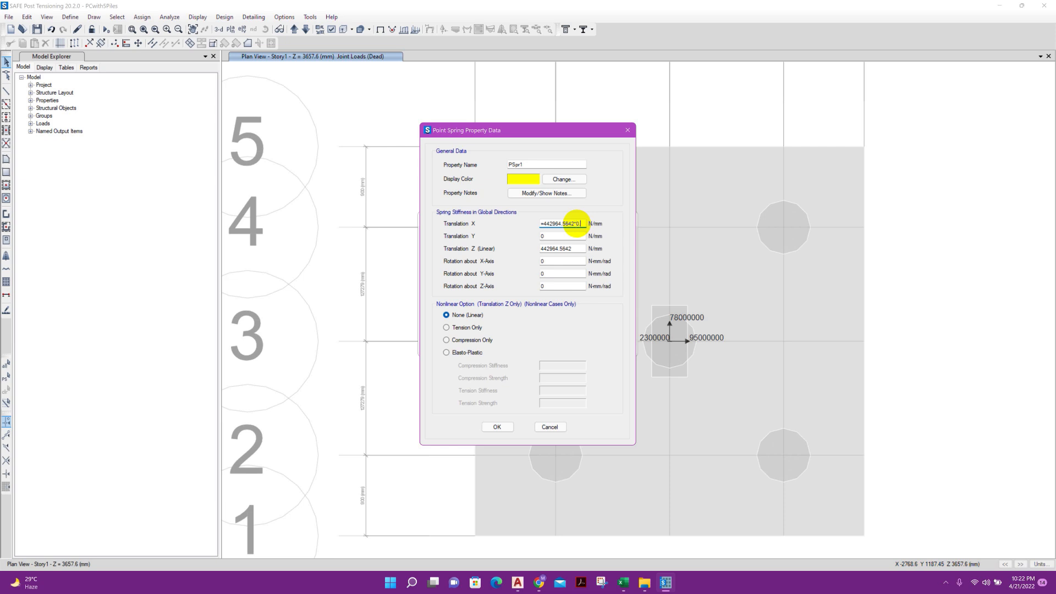
# Copy the Translation X stiffness of 44296.45642 N/mm into Translation Y and save the point spring property
pyautogui.click(549, 236)
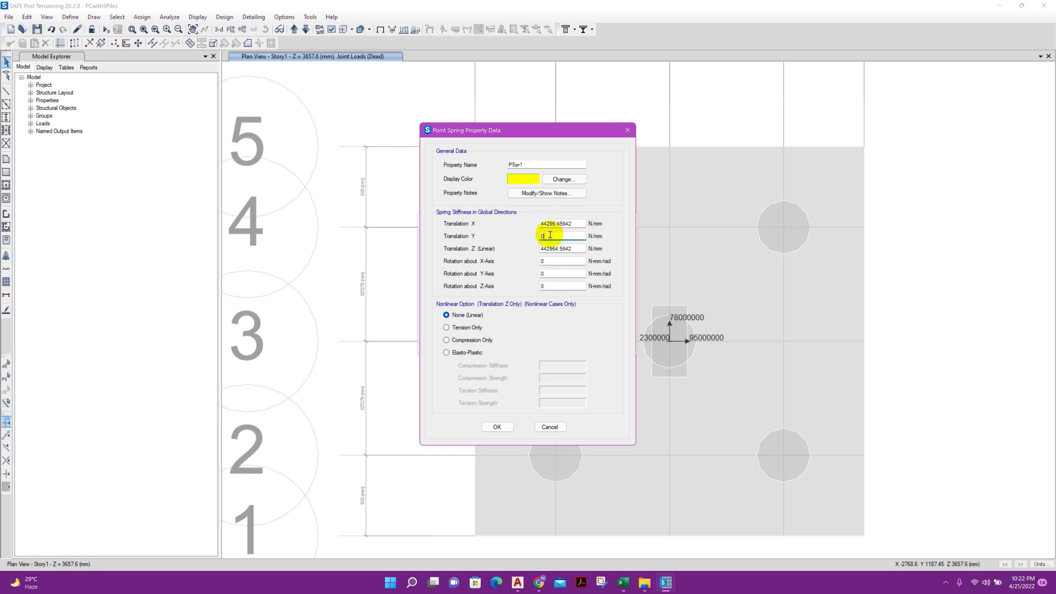
pyautogui.moveTo(574, 222); pyautogui.dragTo(532, 240)
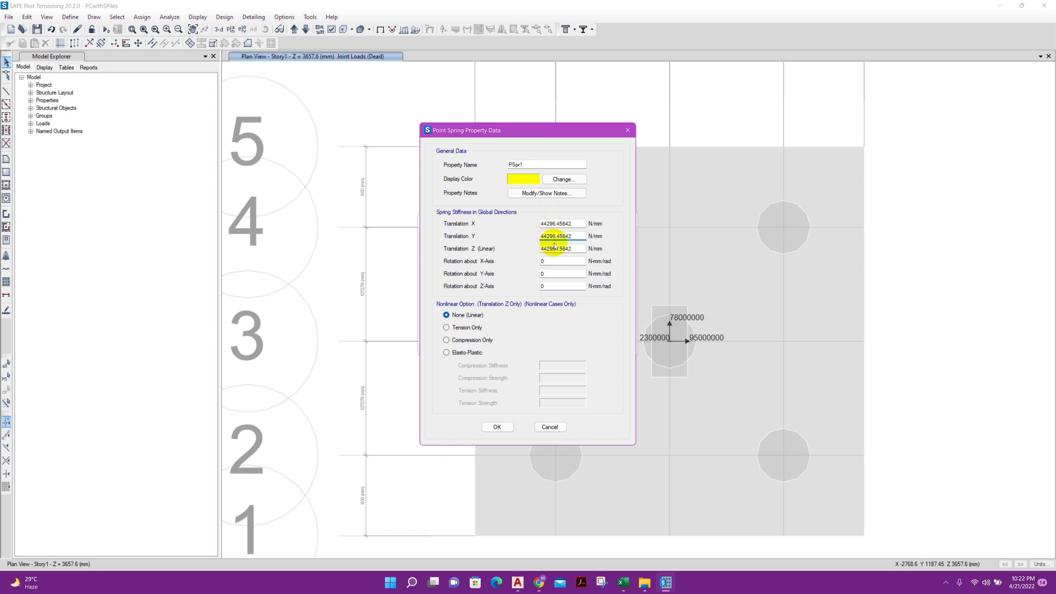
pyautogui.click(556, 248)
pyautogui.click(472, 339)
pyautogui.click(497, 427)
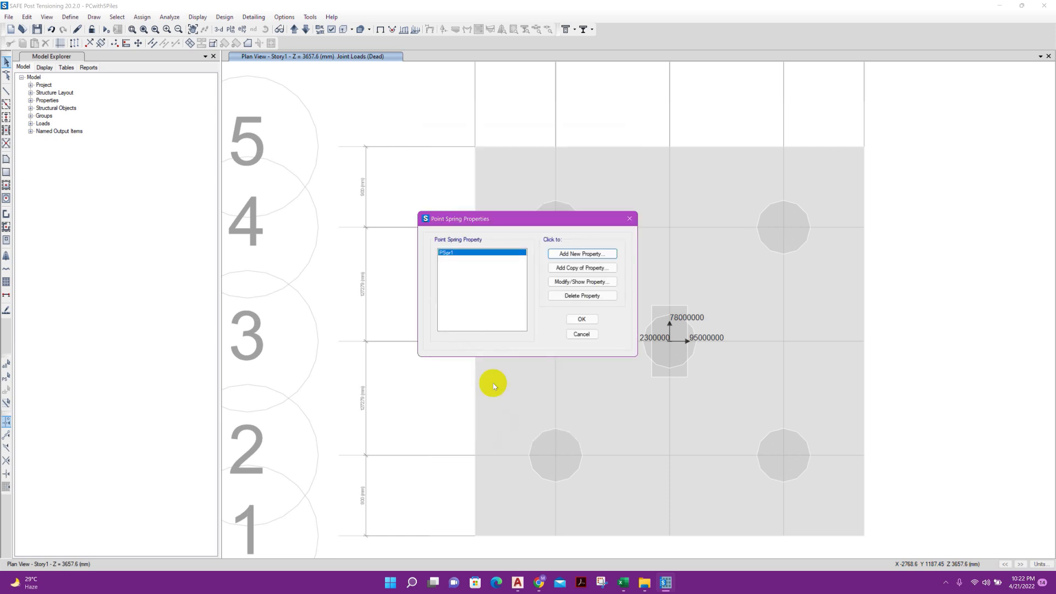
pyautogui.click(575, 317)
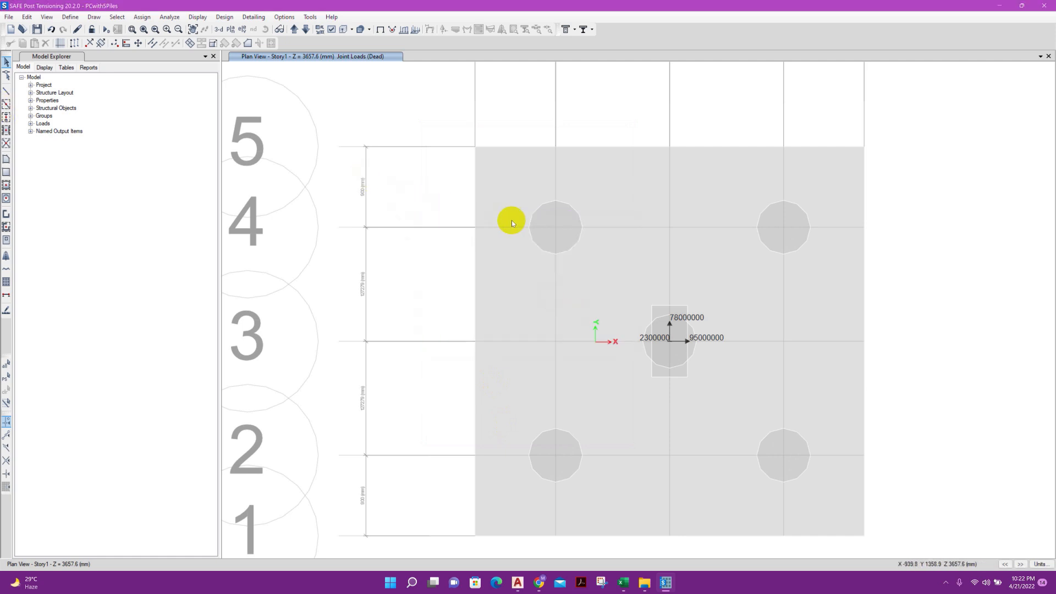
# Assign the PSpr1 point spring to the joints at the centres of all five piles
pyautogui.click(555, 227)
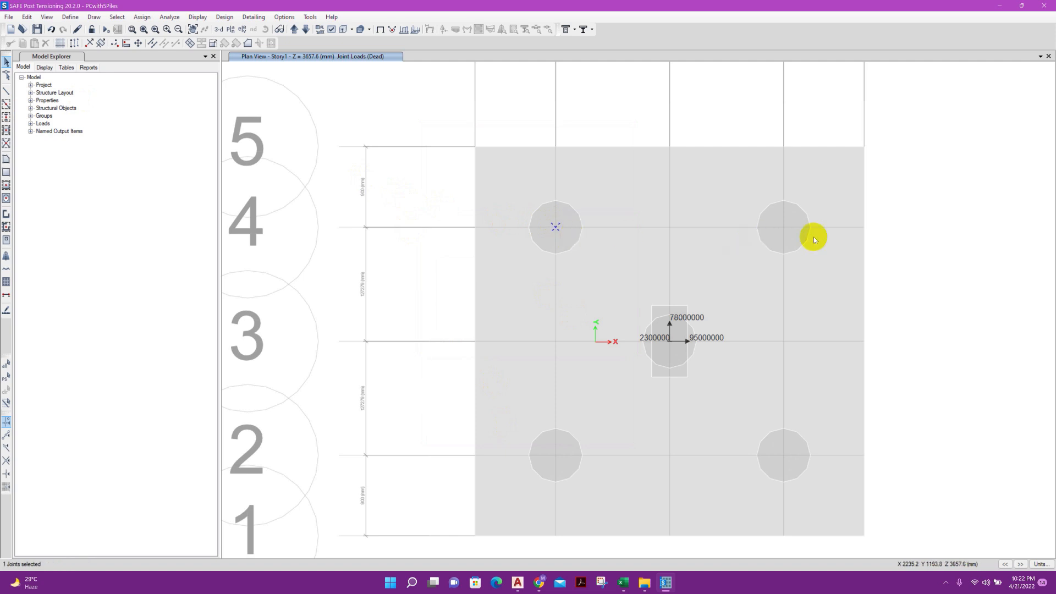
pyautogui.moveTo(782, 224); pyautogui.dragTo(789, 238)
pyautogui.click(662, 333)
pyautogui.click(552, 452)
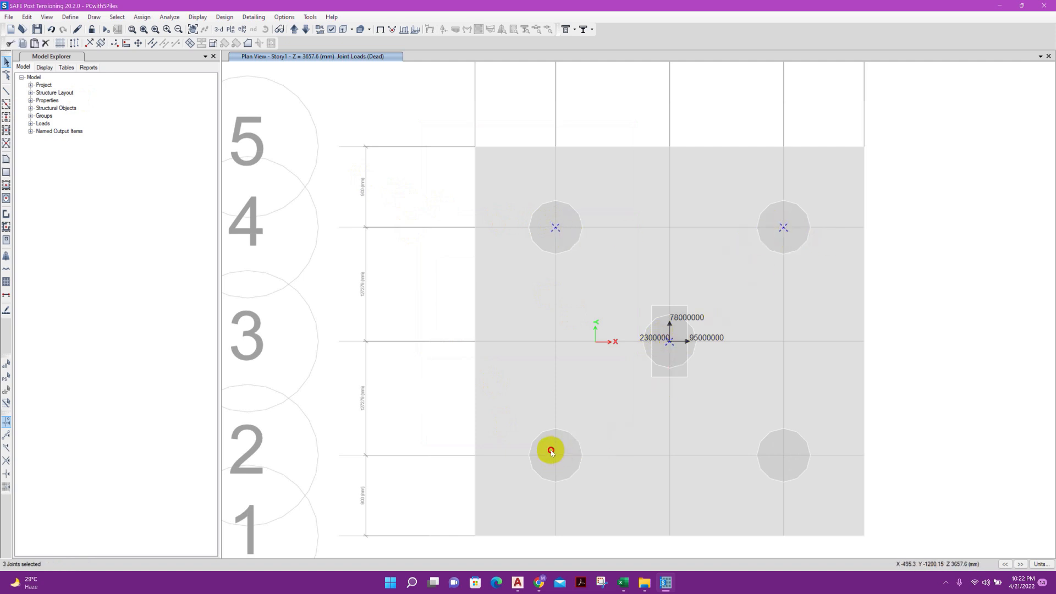
pyautogui.click(775, 454)
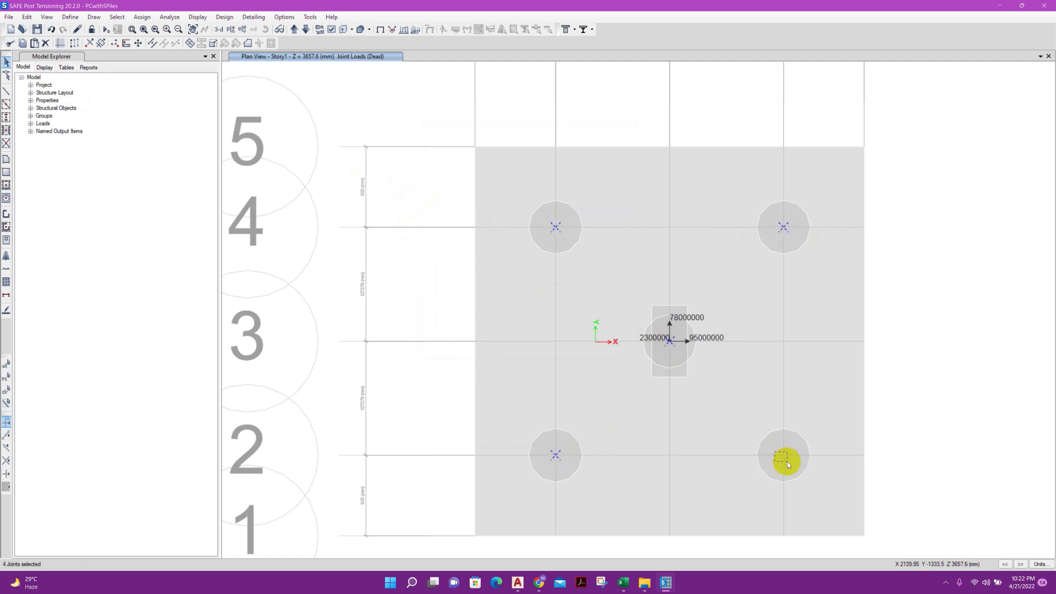
pyautogui.click(140, 17)
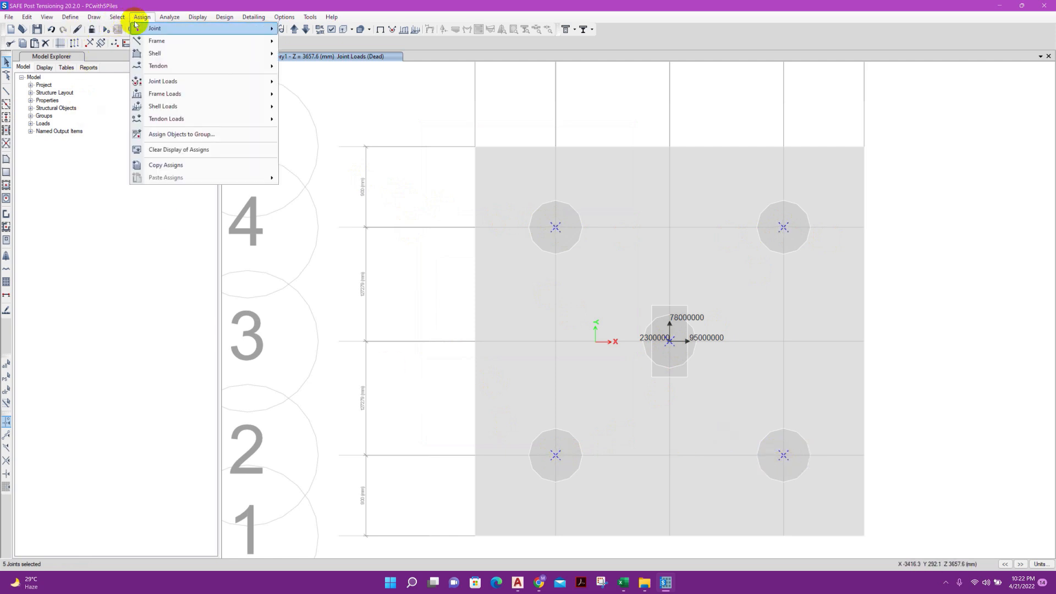
pyautogui.moveTo(152, 28)
pyautogui.click(293, 41)
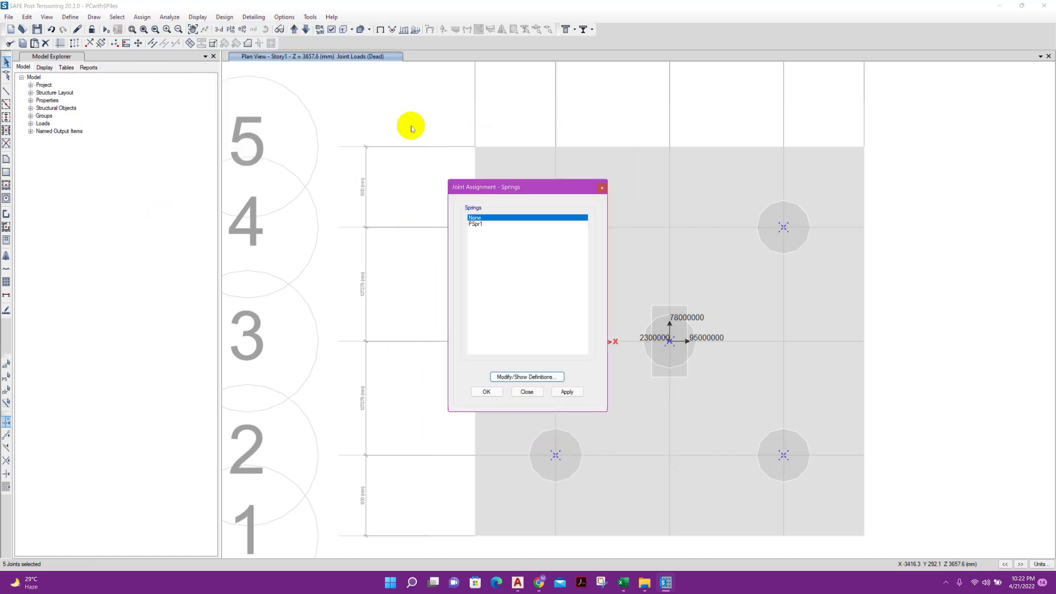
pyautogui.click(509, 224)
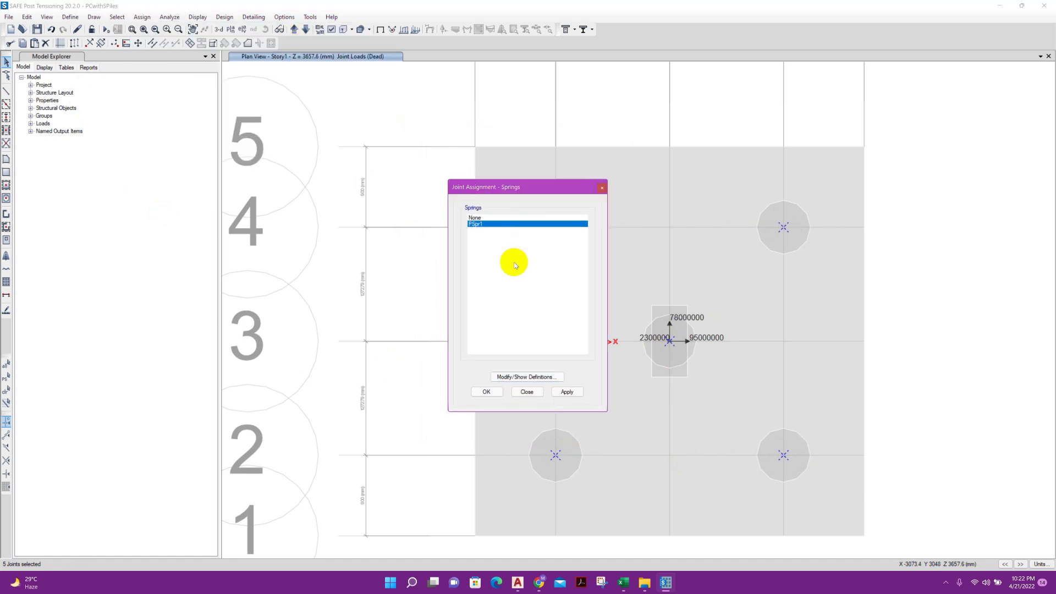
pyautogui.click(566, 391)
pyautogui.click(525, 391)
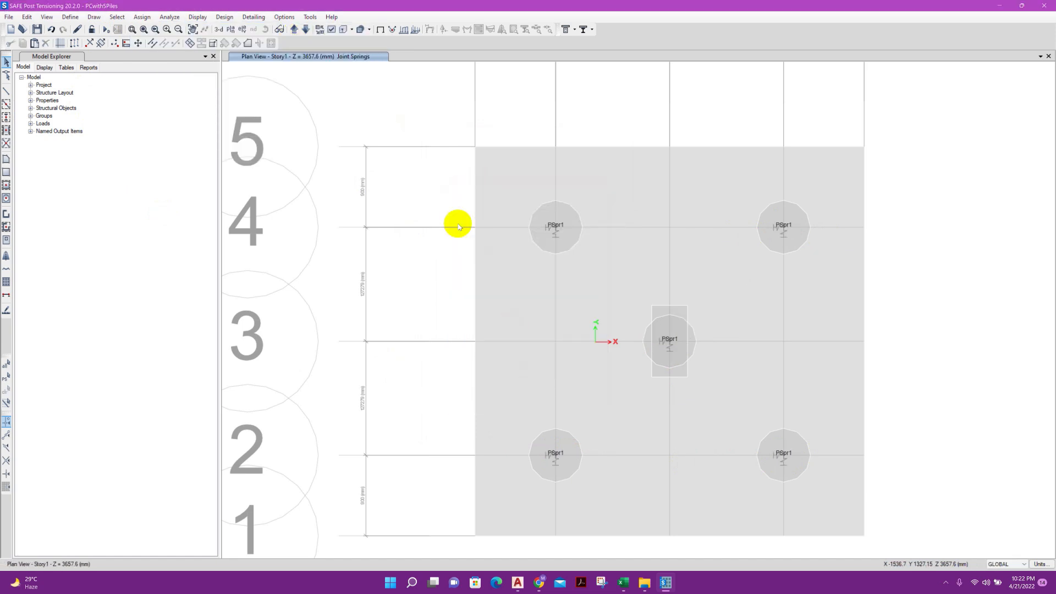
# Inspect the assigned pile springs in the 3-D view, then return to the Story1 plan view
pyautogui.moveTo(410, 213); pyautogui.dragTo(399, 213, button='middle')
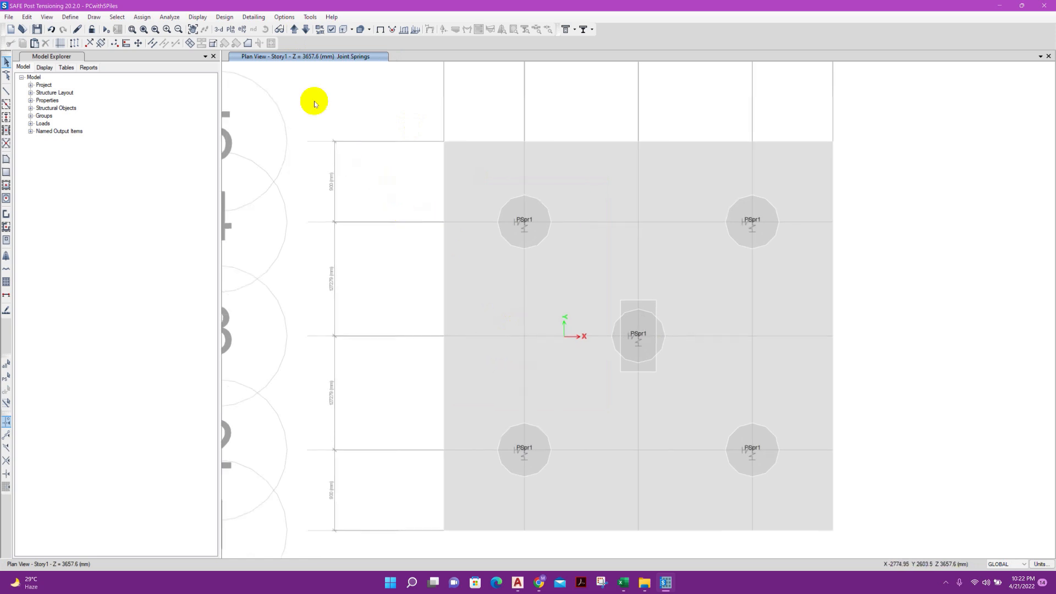
pyautogui.click(218, 30)
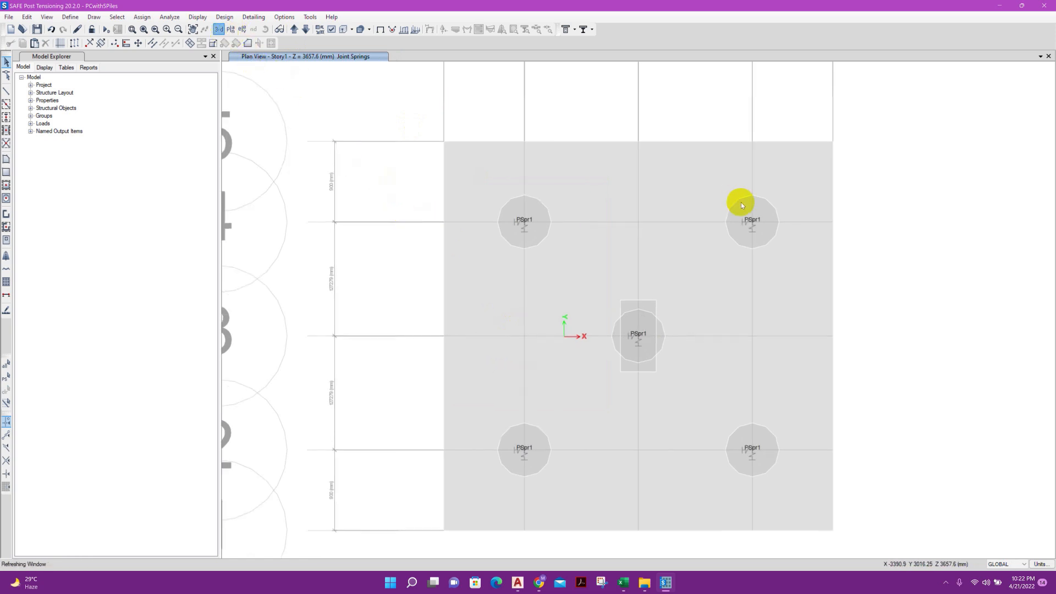
pyautogui.scroll(3, 655, 318)
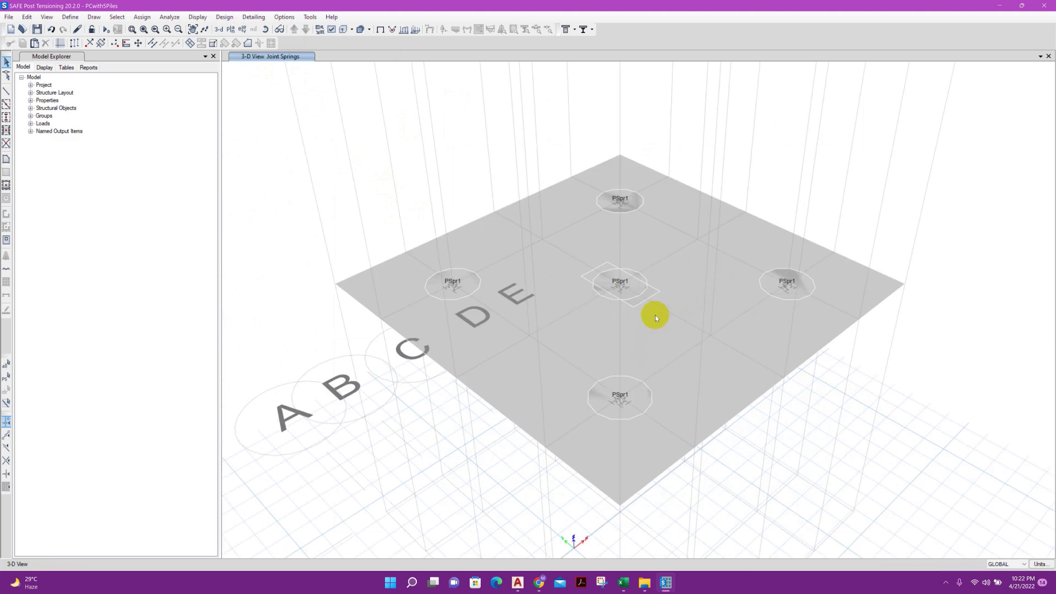
pyautogui.moveTo(830, 460); pyautogui.dragTo(739, 390, button='middle')
pyautogui.scroll(-4, 658, 361)
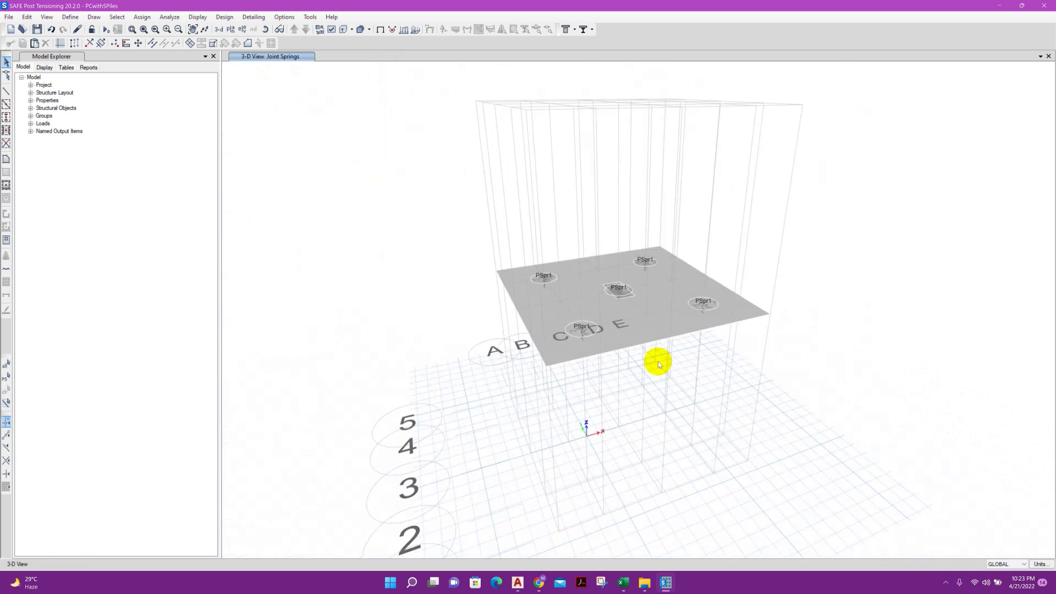
pyautogui.keyDown('shift'); pyautogui.moveTo(660, 364); pyautogui.dragTo(655, 394, button='middle'); pyautogui.keyUp('shift')
pyautogui.click(230, 29)
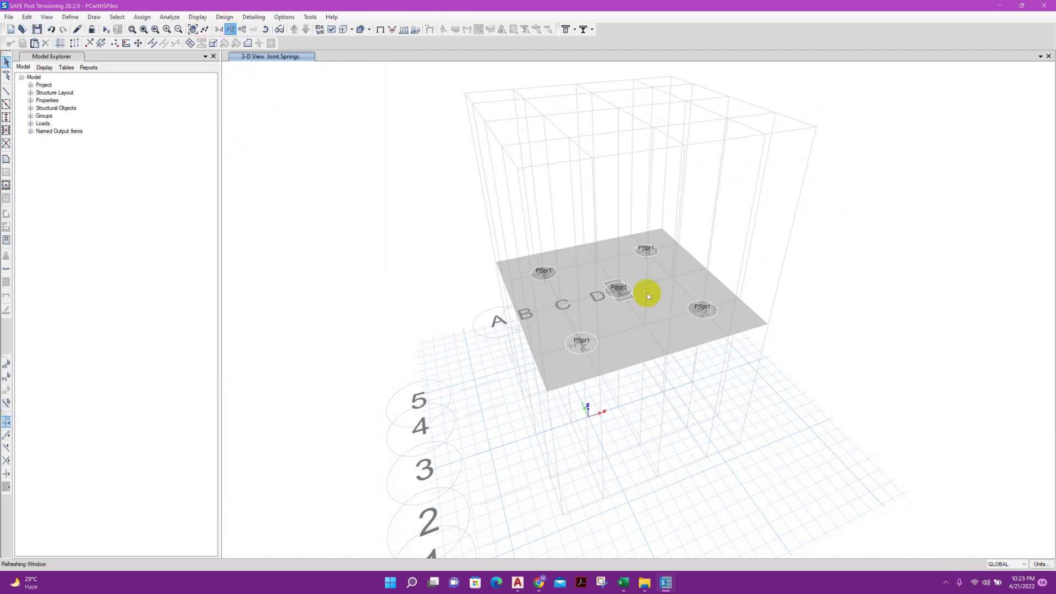
pyautogui.moveTo(647, 299); pyautogui.dragTo(540, 252, button='middle')
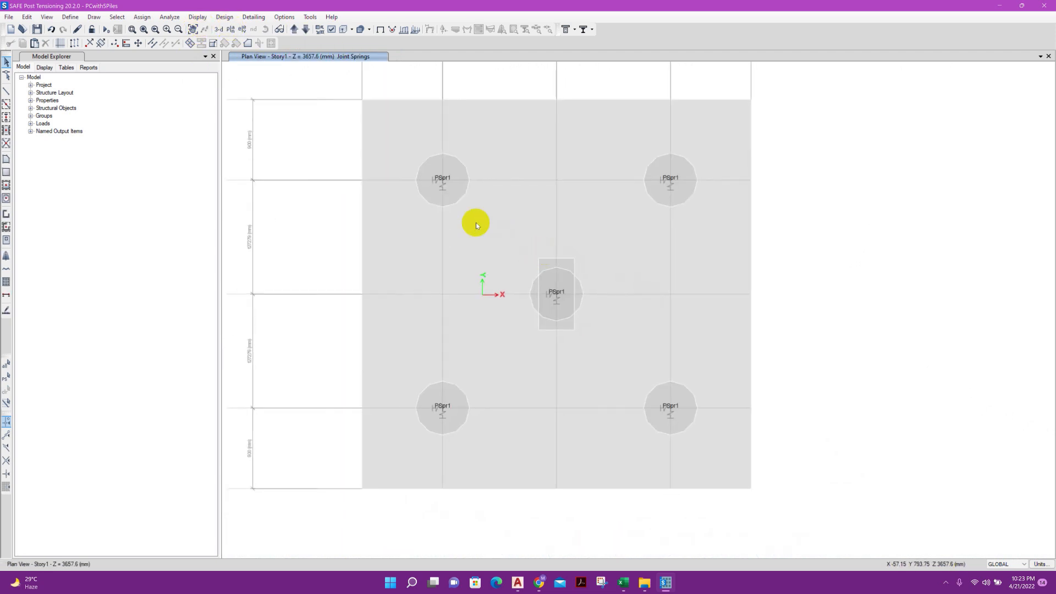
# Colour the plan view by section properties
pyautogui.click(332, 30)
pyautogui.click(522, 187)
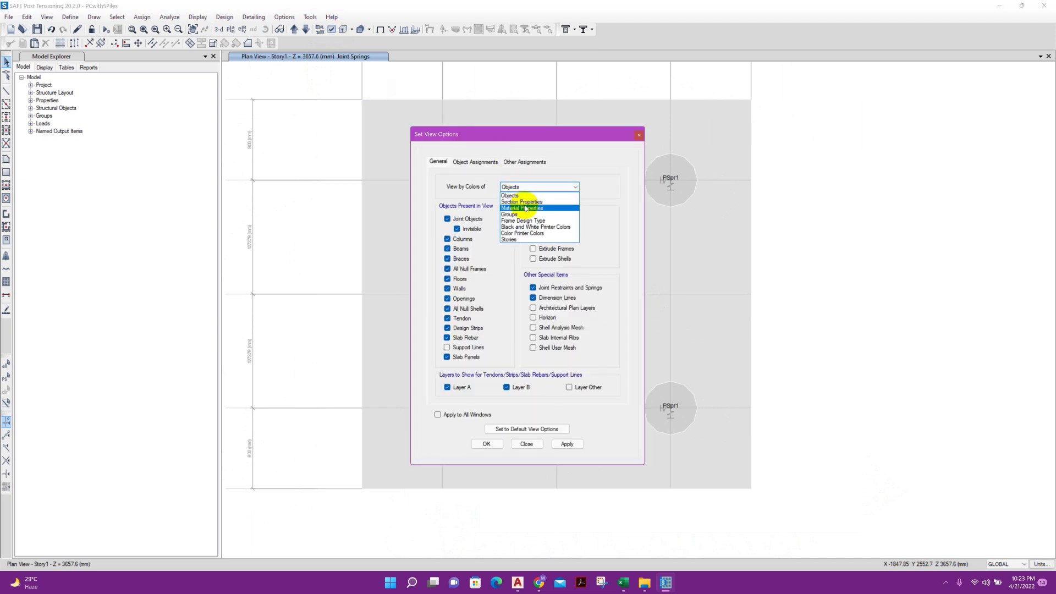
pyautogui.click(522, 202)
pyautogui.click(567, 444)
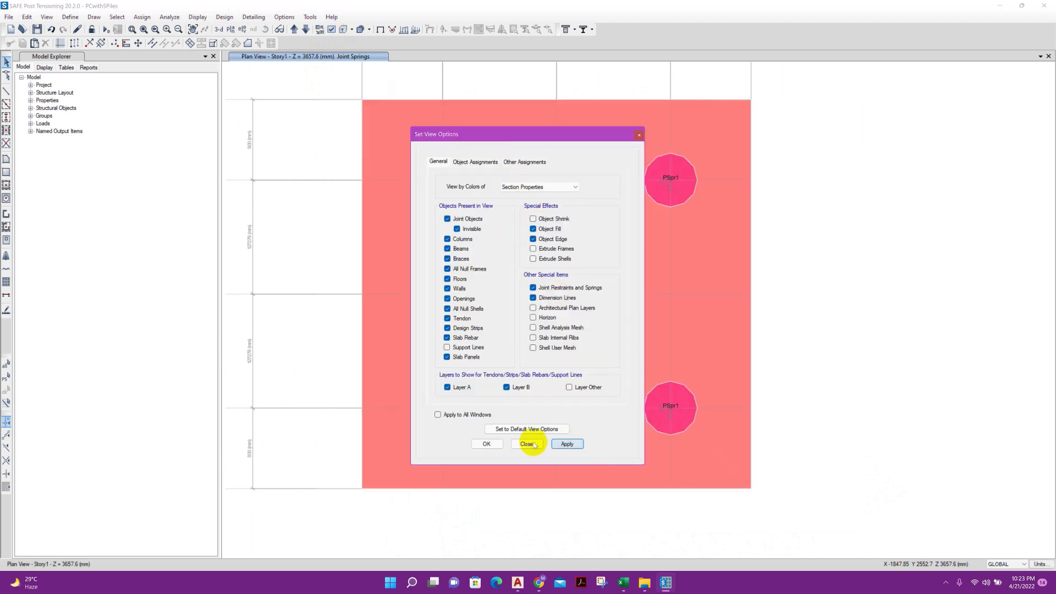
pyautogui.click(527, 444)
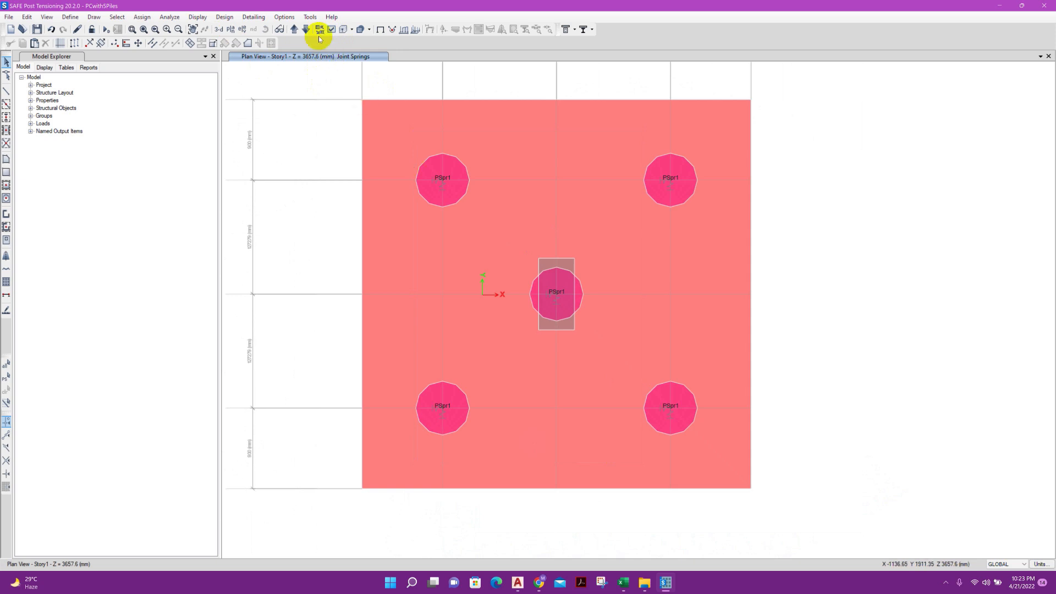
# Restore the plan view's colouring to Objects
pyautogui.click(332, 30)
pyautogui.click(530, 187)
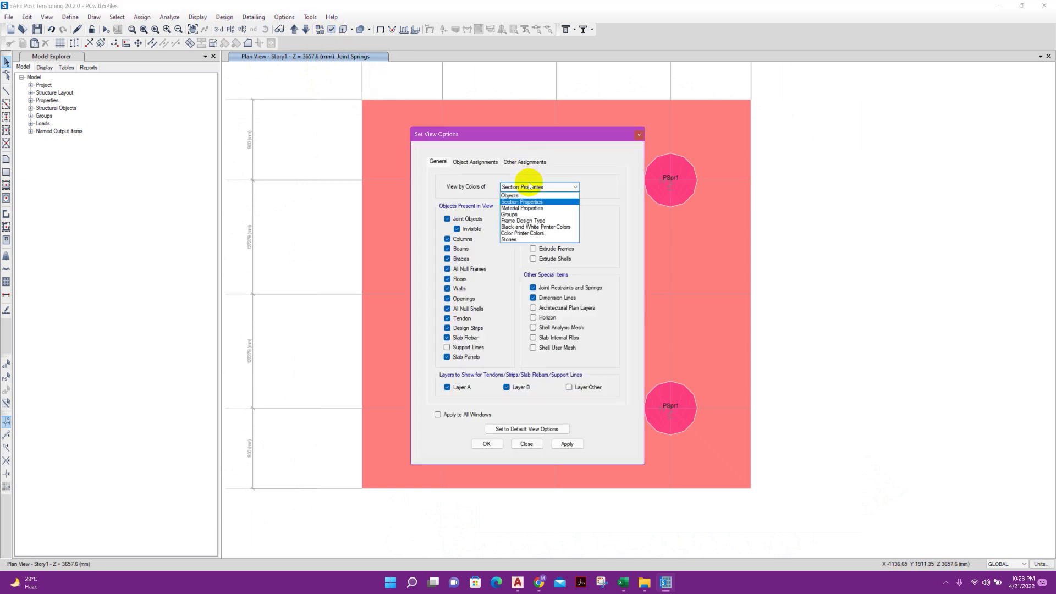
pyautogui.click(515, 196)
pyautogui.click(567, 444)
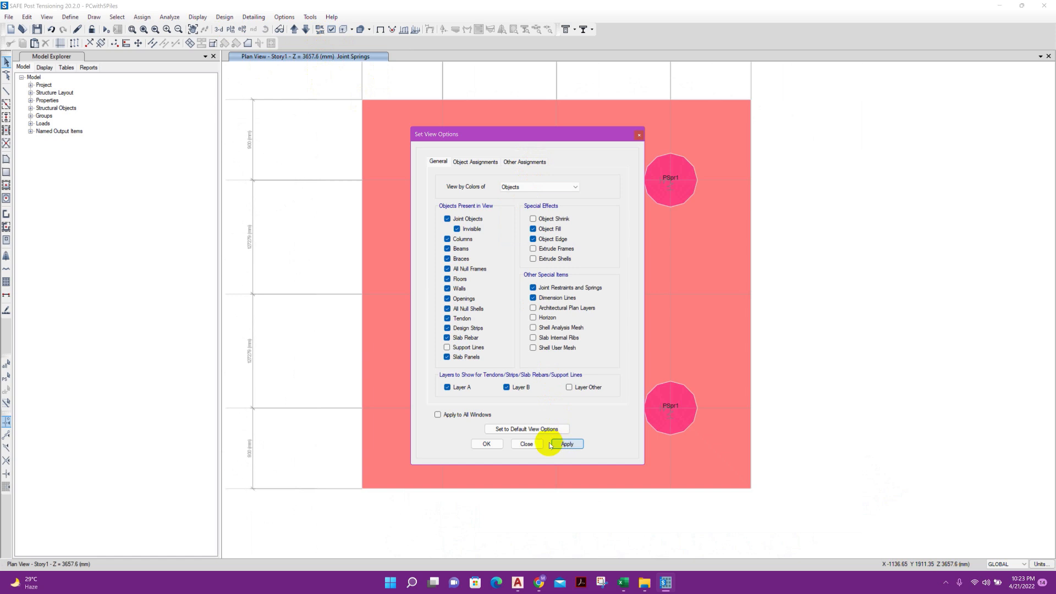
pyautogui.click(526, 443)
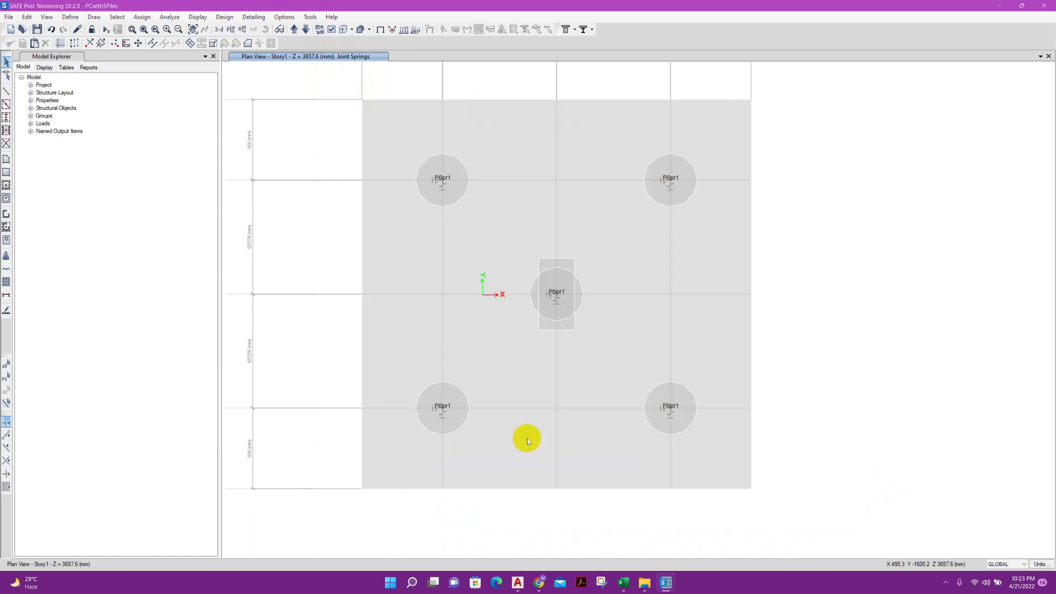
# Define a Linear Add load combination named ULT-Design with the Dead load at a scale factor of 1.5
pyautogui.click(70, 17)
pyautogui.click(105, 159)
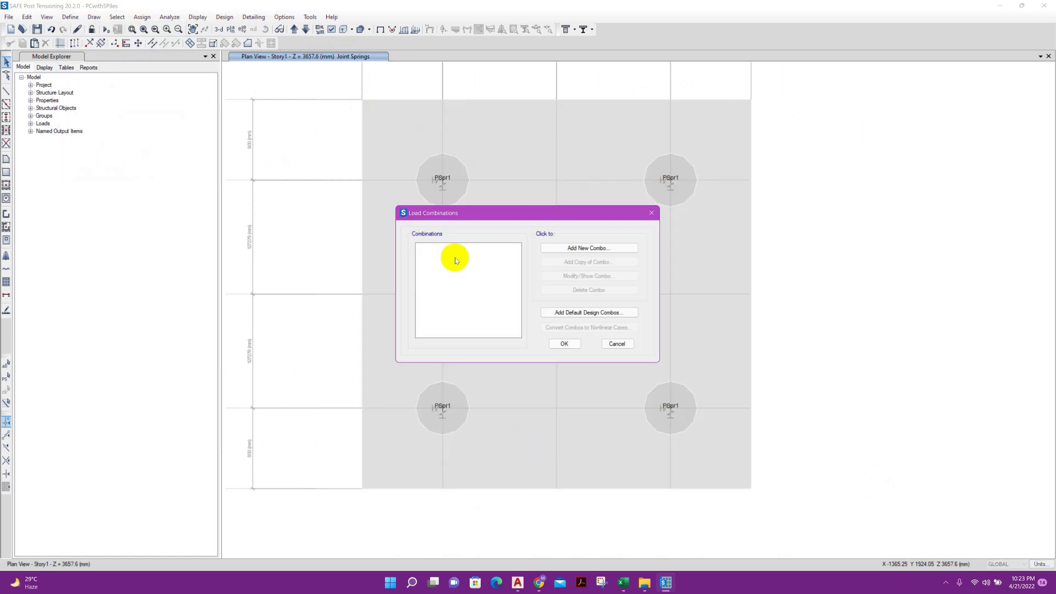
pyautogui.click(567, 247)
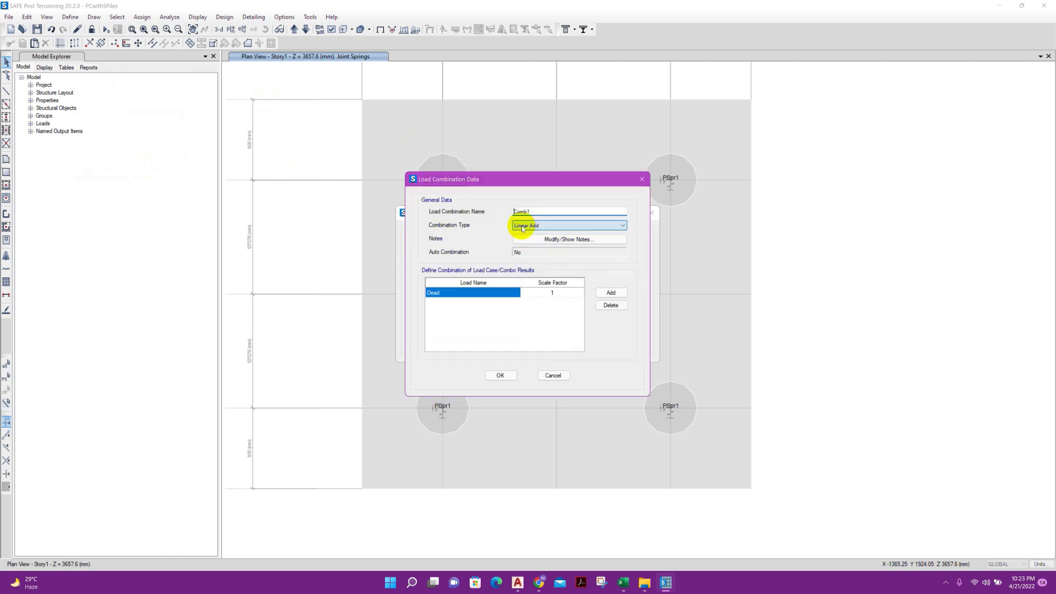
pyautogui.moveTo(533, 213); pyautogui.dragTo(501, 221)
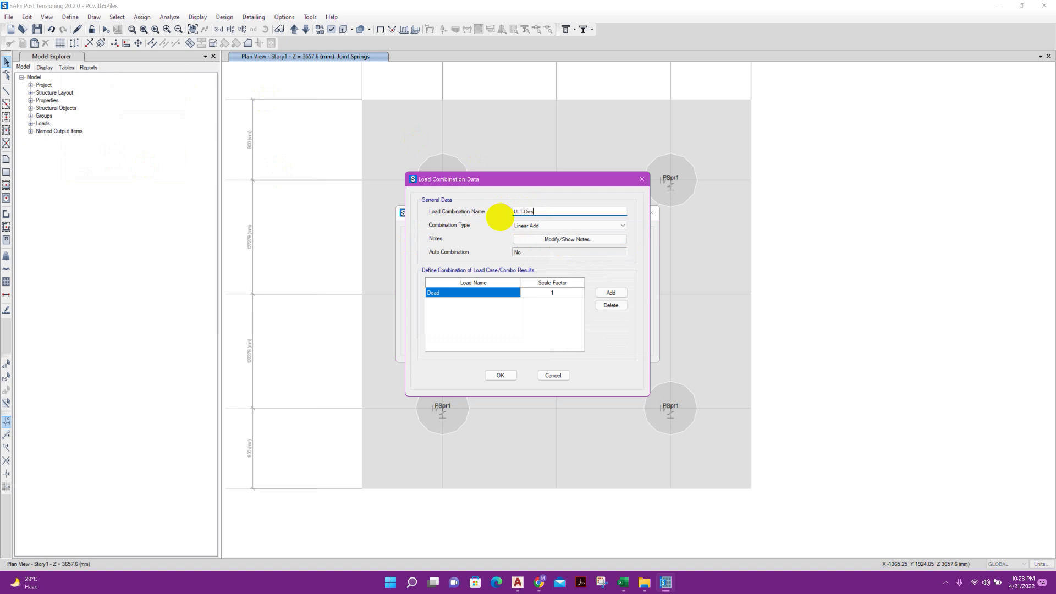
pyautogui.write('ULT-Design')
pyautogui.click(567, 293)
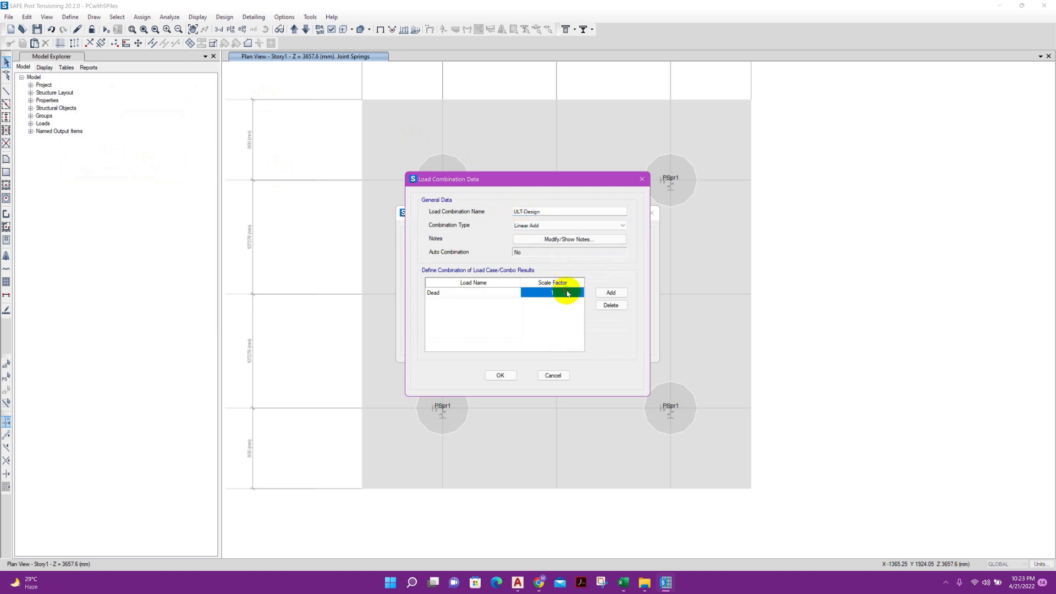
pyautogui.click(567, 292)
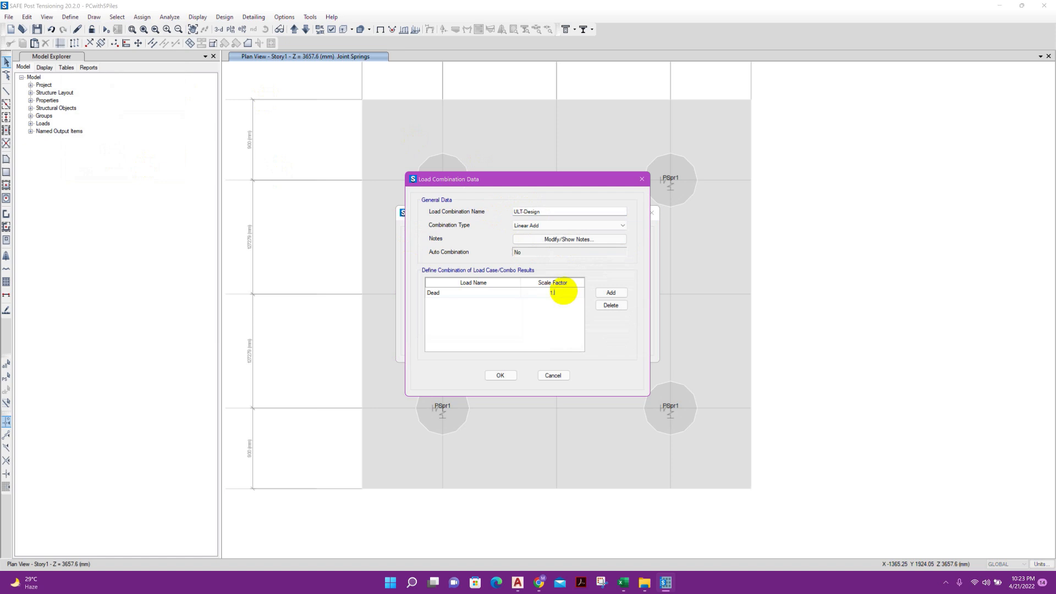
pyautogui.click(509, 376)
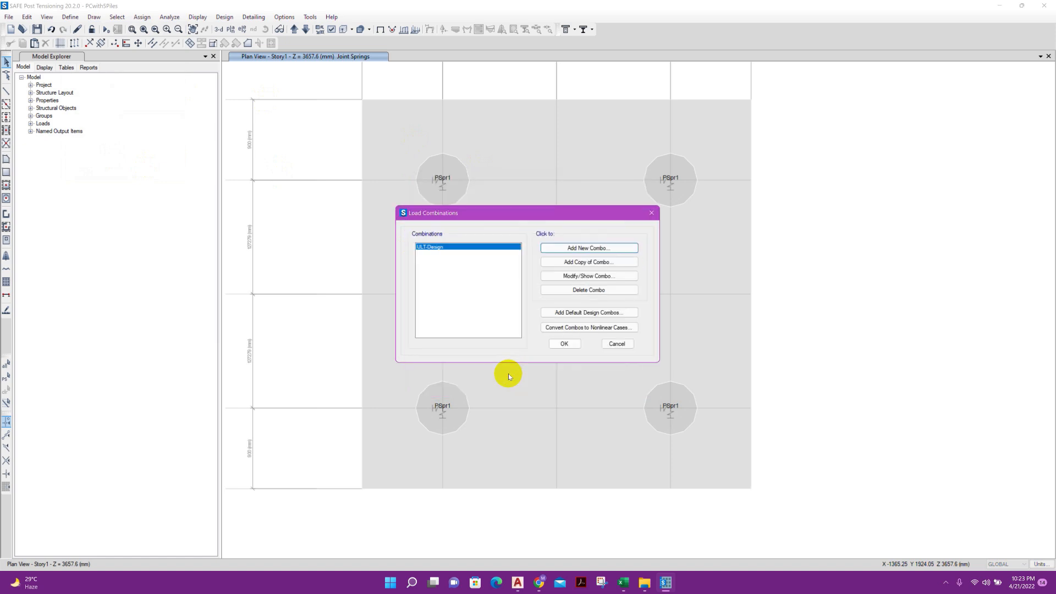
# Copy the ULT-Design combination as Serv, set its Dead scale factor to 1, and accept the load combinations
pyautogui.click(589, 261)
pyautogui.click(528, 213)
pyautogui.moveTo(531, 213); pyautogui.dragTo(509, 220)
pyautogui.write('Serv-')
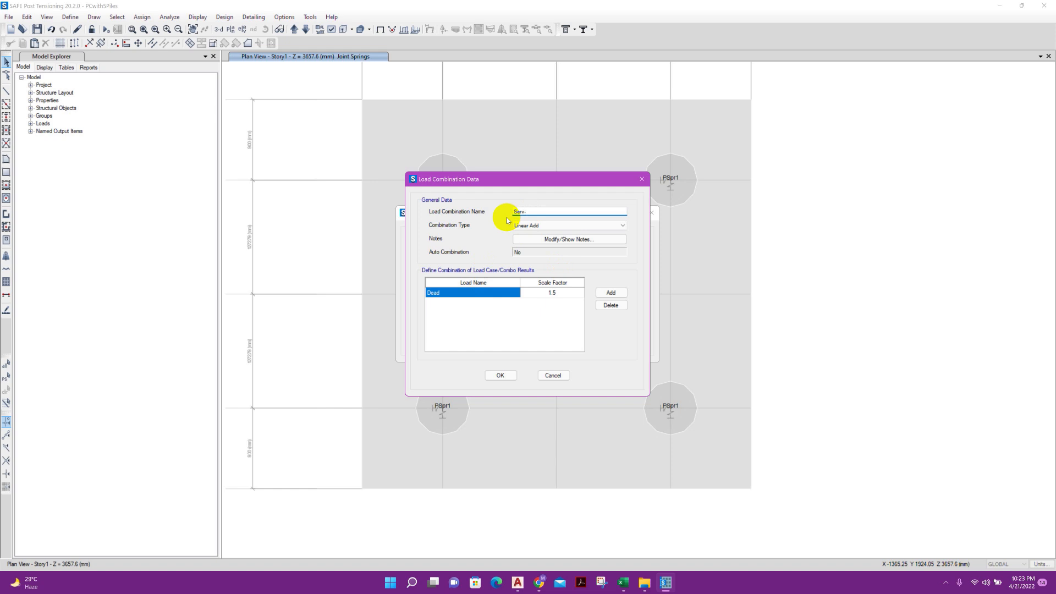
pyautogui.click(558, 294)
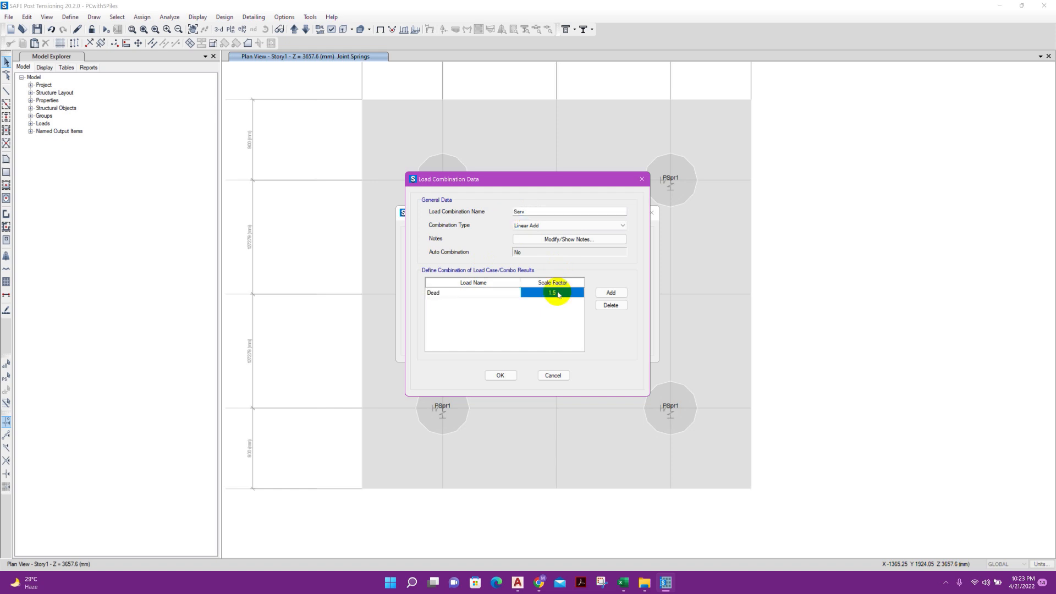
pyautogui.write('1')
pyautogui.click(500, 375)
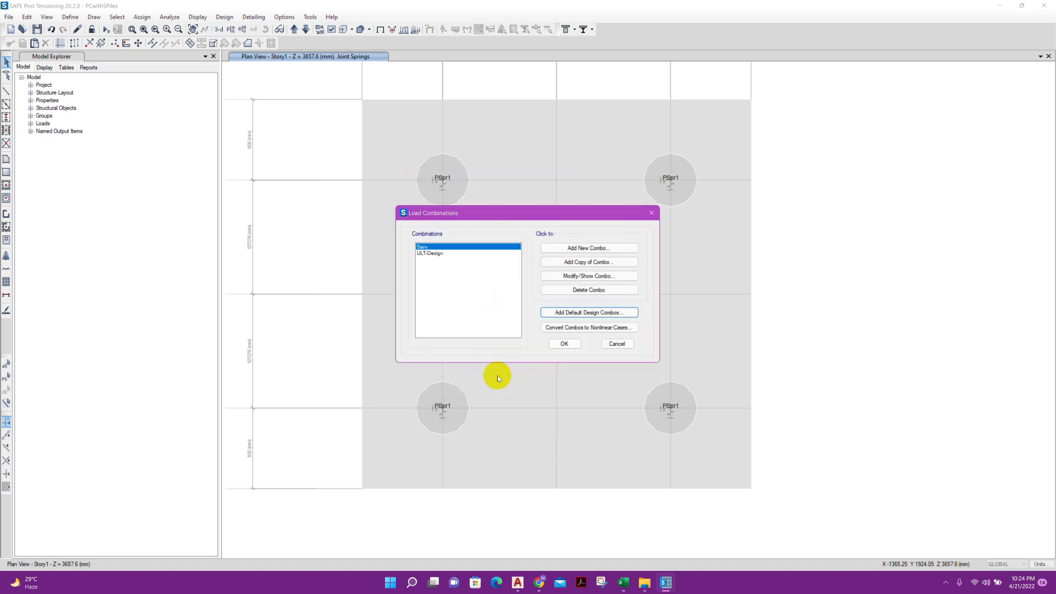
pyautogui.click(564, 344)
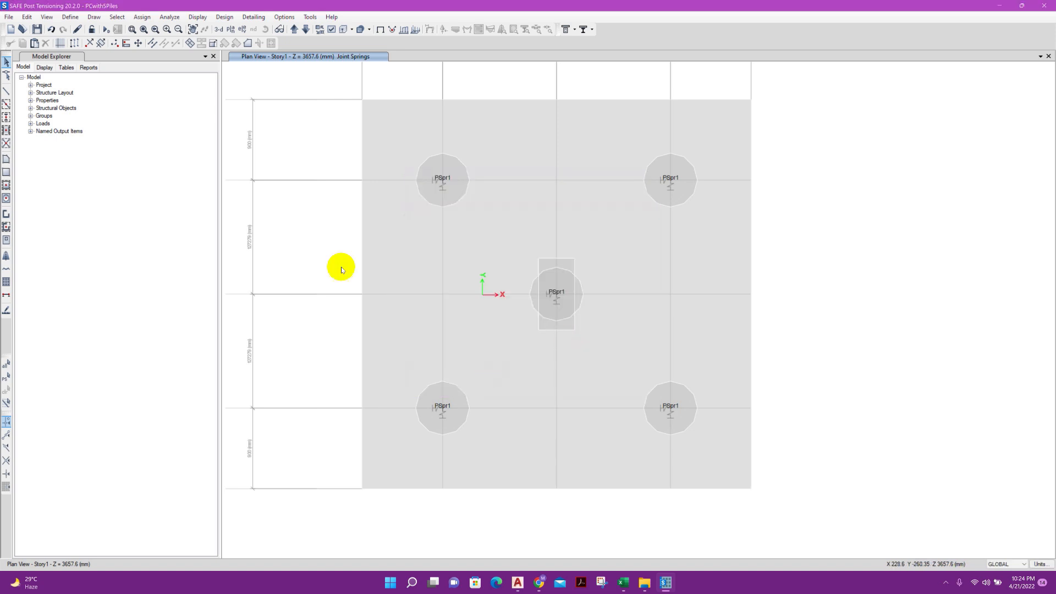
# Assign floor auto meshing to the cap slab with auto cookie cut into structural elements and further meshing to a maximum element size
pyautogui.click(379, 118)
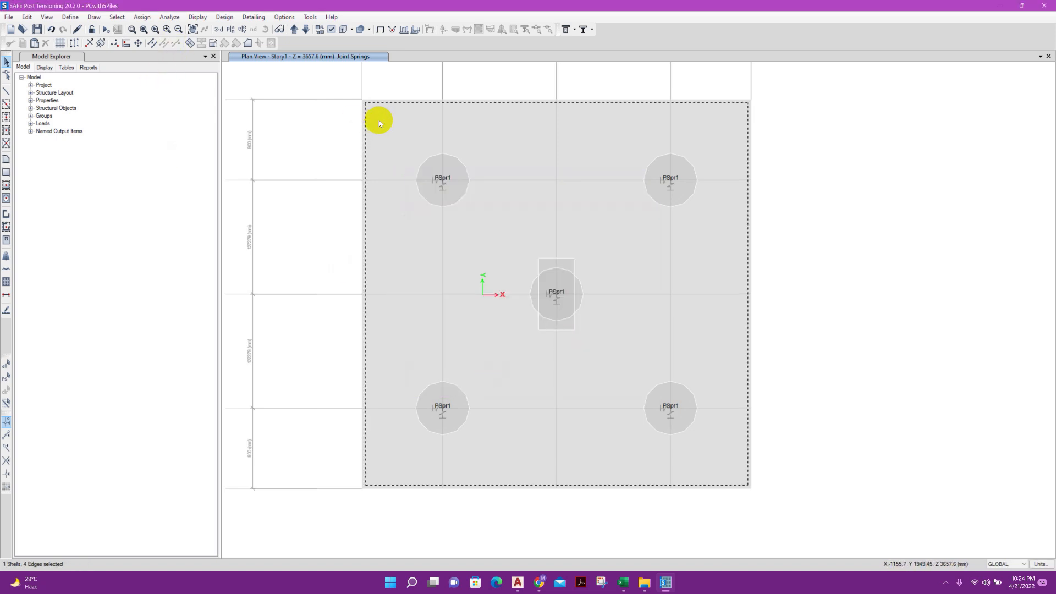
pyautogui.click(142, 17)
pyautogui.moveTo(162, 52)
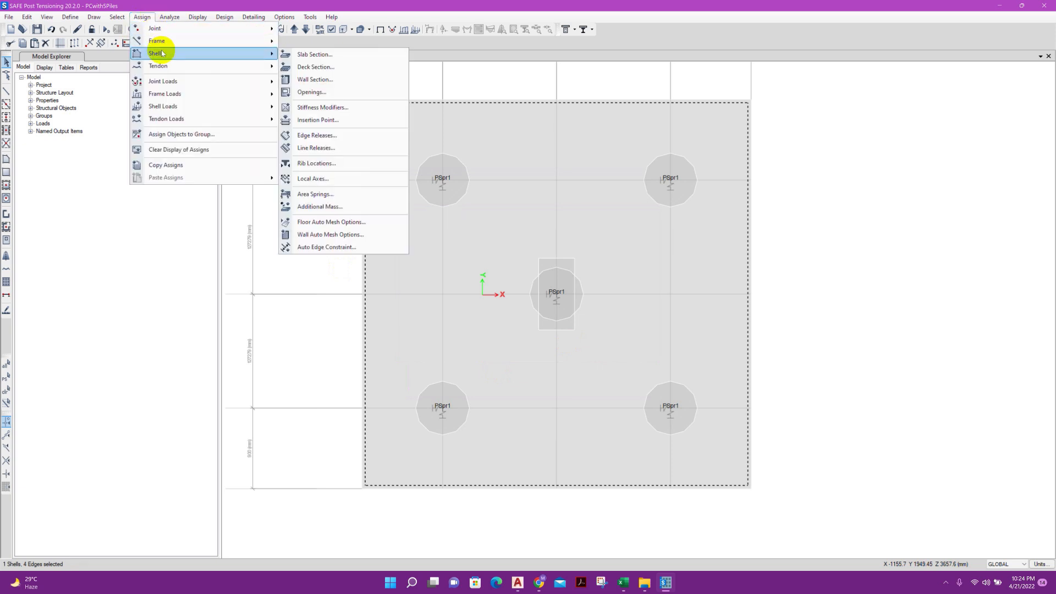
pyautogui.click(321, 222)
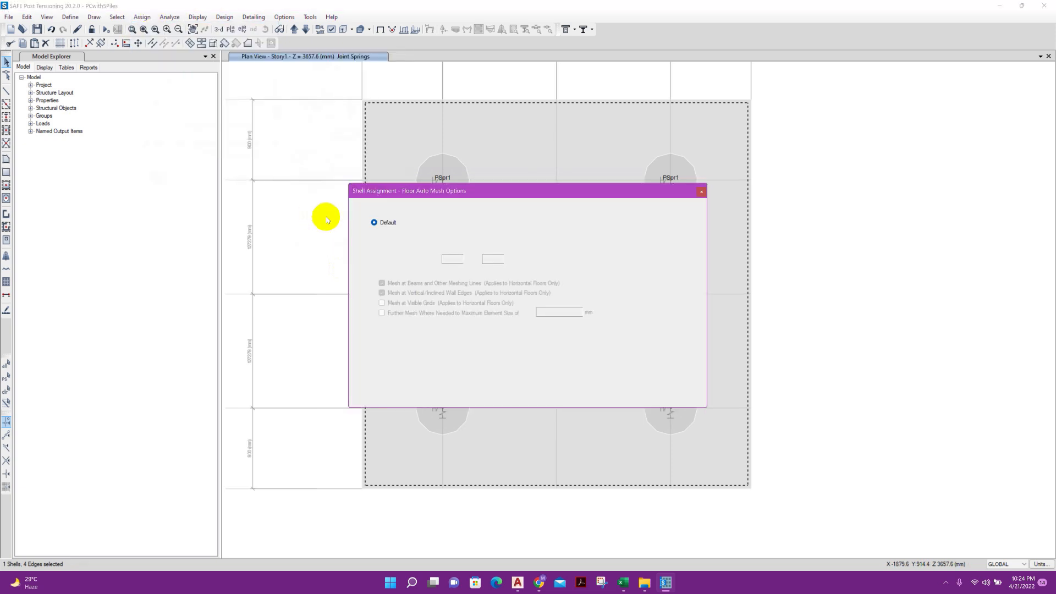
pyautogui.click(417, 271)
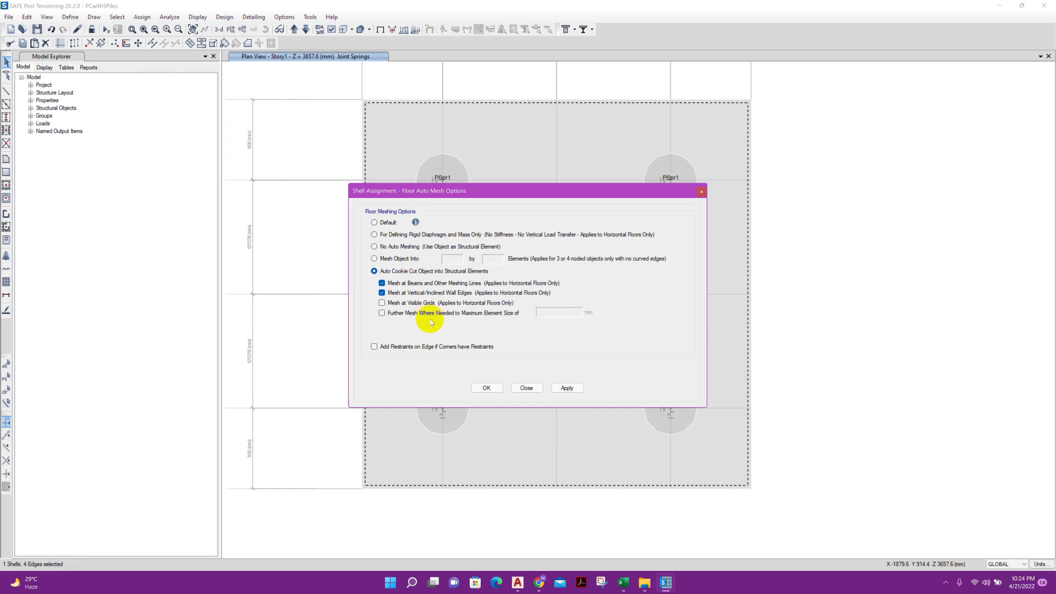
pyautogui.click(433, 315)
pyautogui.doubleClick(578, 312)
pyautogui.write('1000')
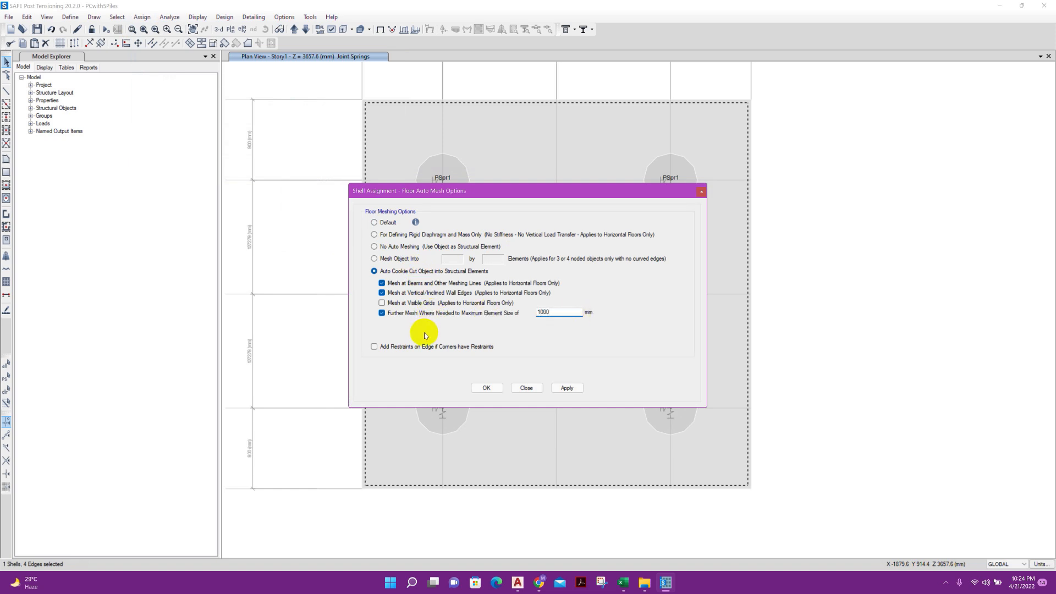
pyautogui.doubleClick(550, 312)
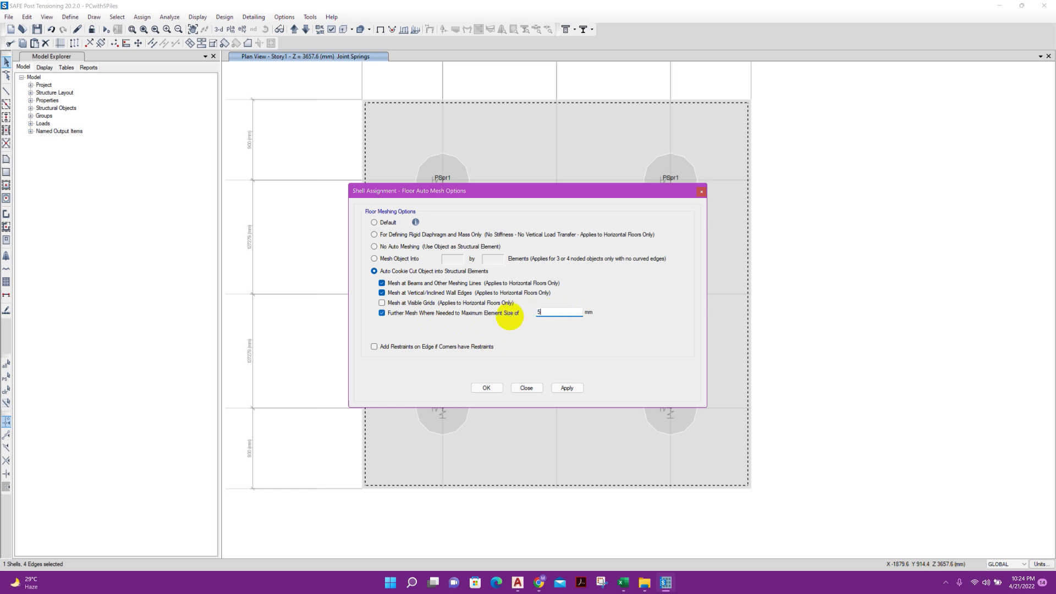
pyautogui.click(557, 386)
pyautogui.click(536, 388)
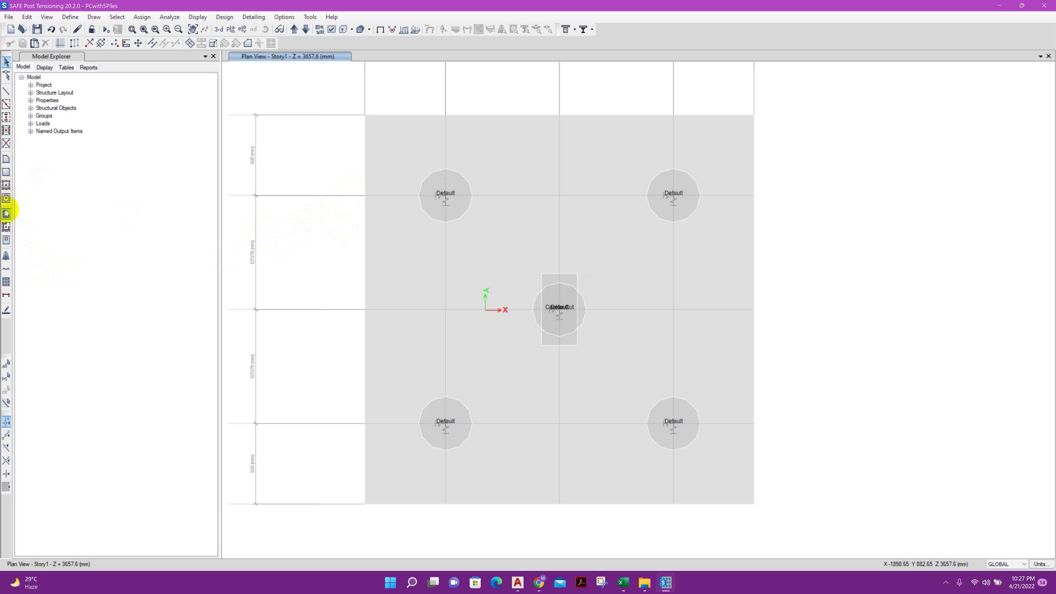
pyautogui.click(7, 258)
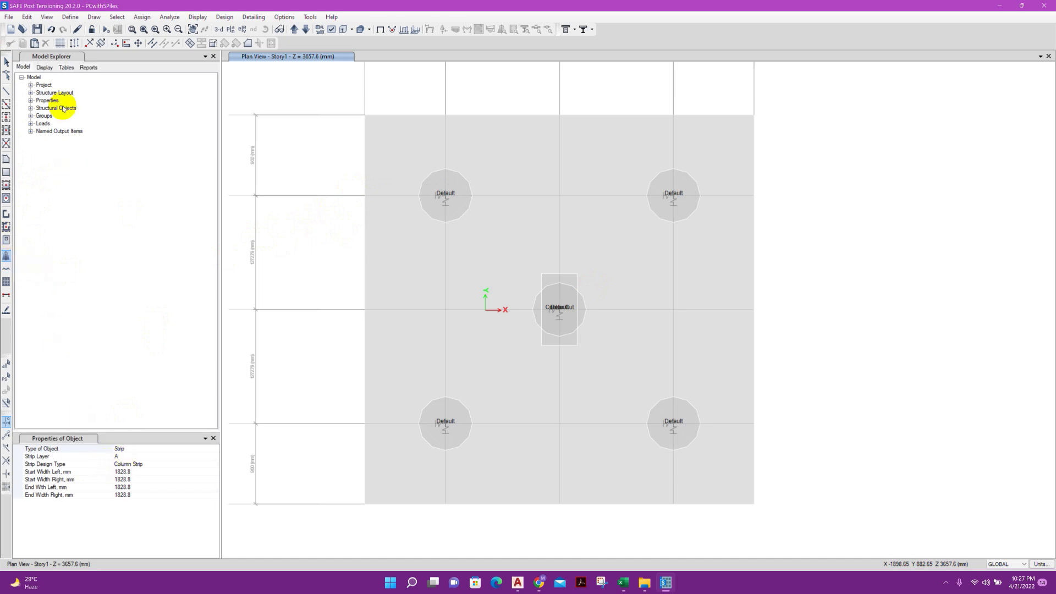
pyautogui.click(30, 18)
pyautogui.moveTo(72, 317)
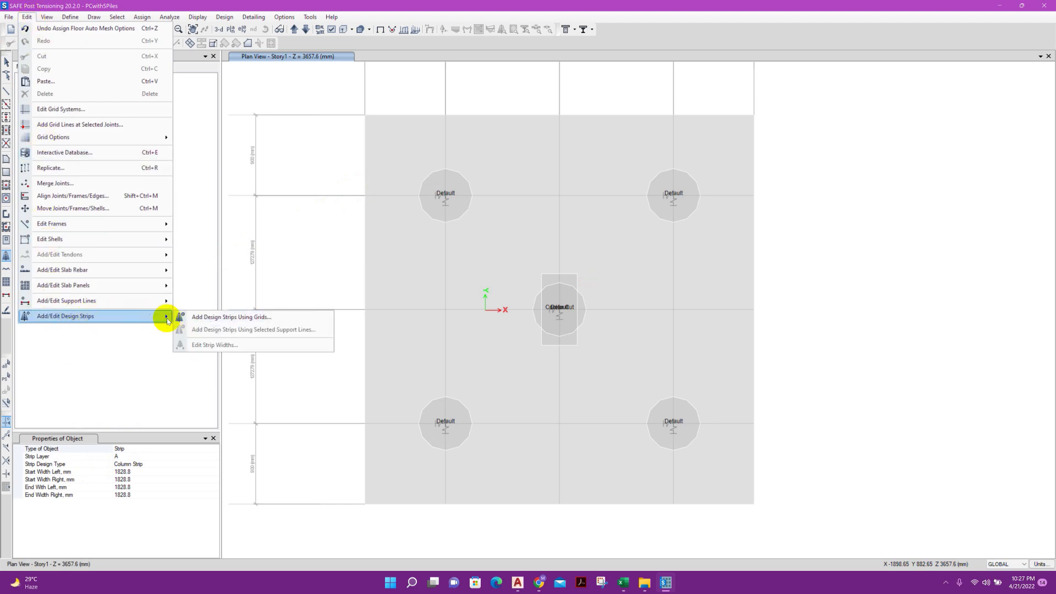
pyautogui.click(247, 318)
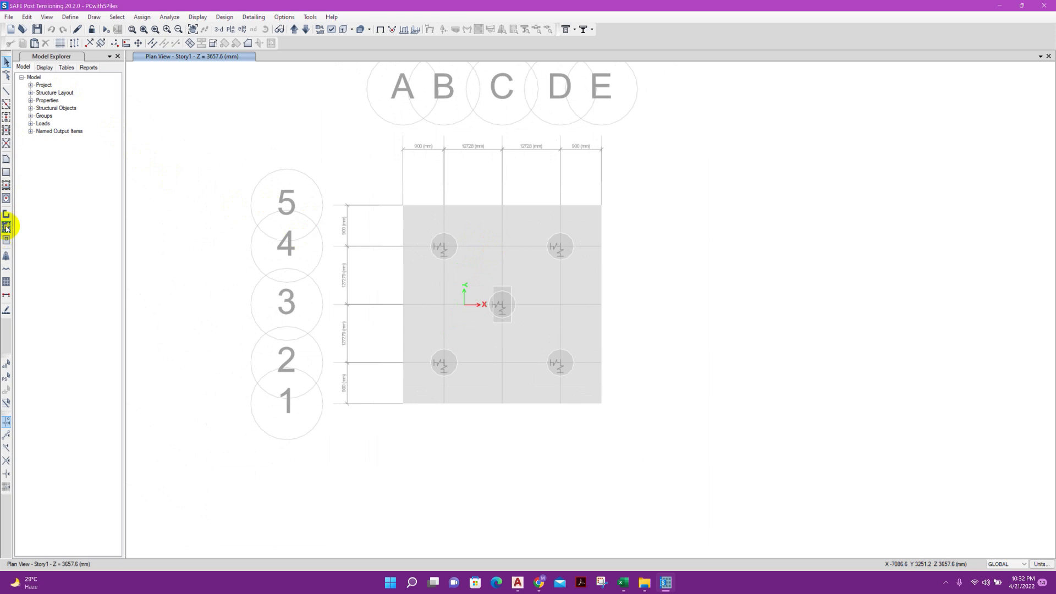
# Set up a layer A column strip for drawing, with start and end widths of 500 mm on both sides
pyautogui.click(6, 256)
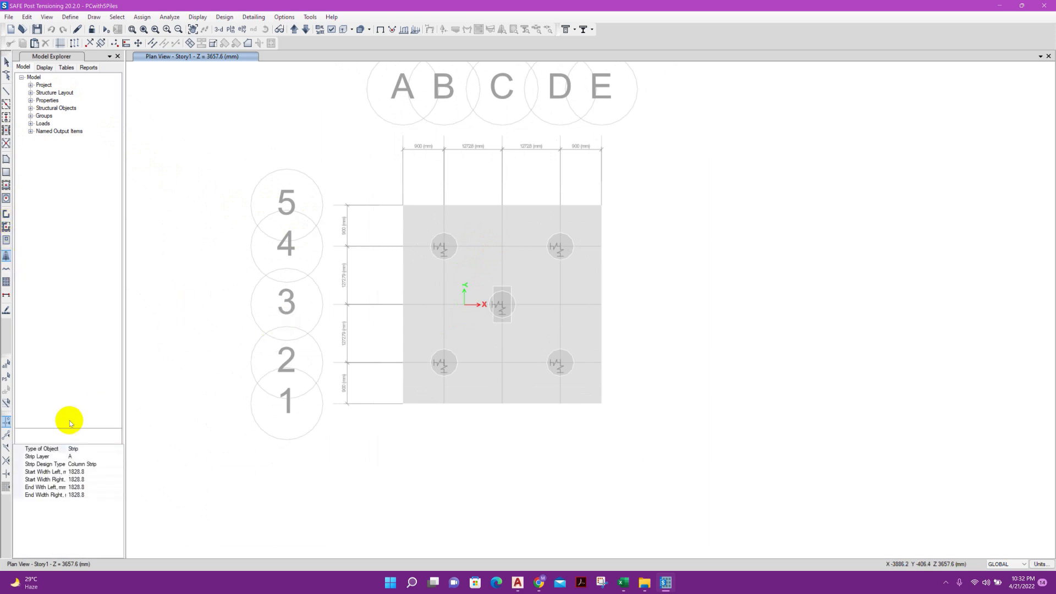
pyautogui.click(87, 472)
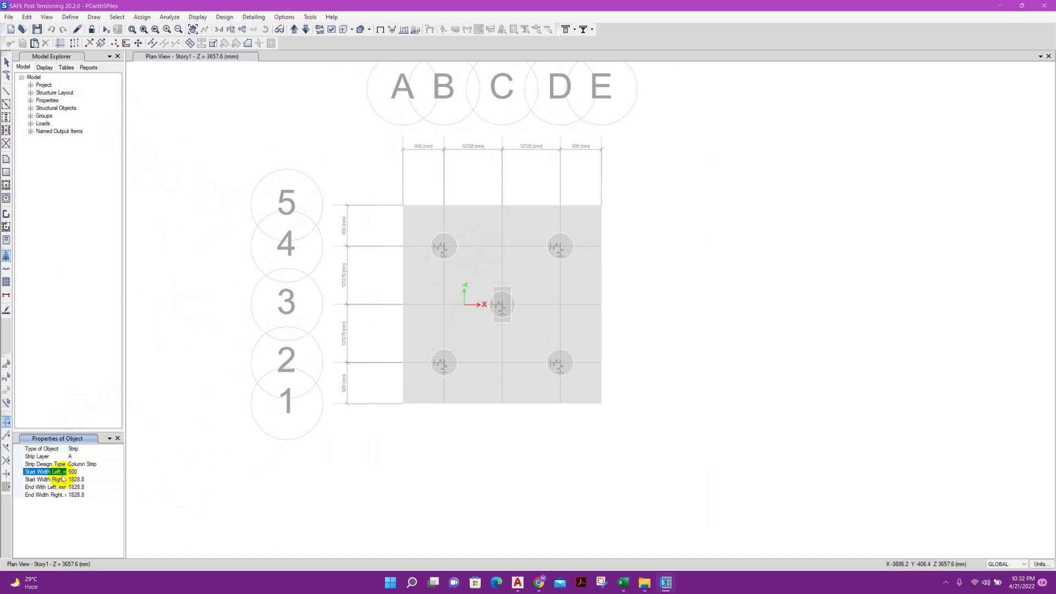
pyautogui.click(88, 479)
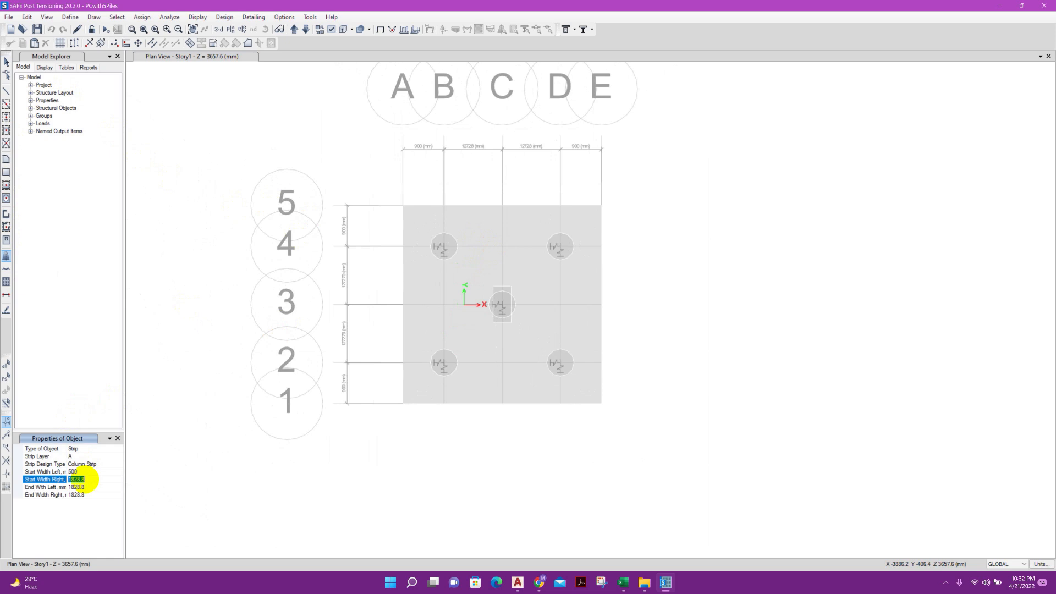
pyautogui.click(82, 487)
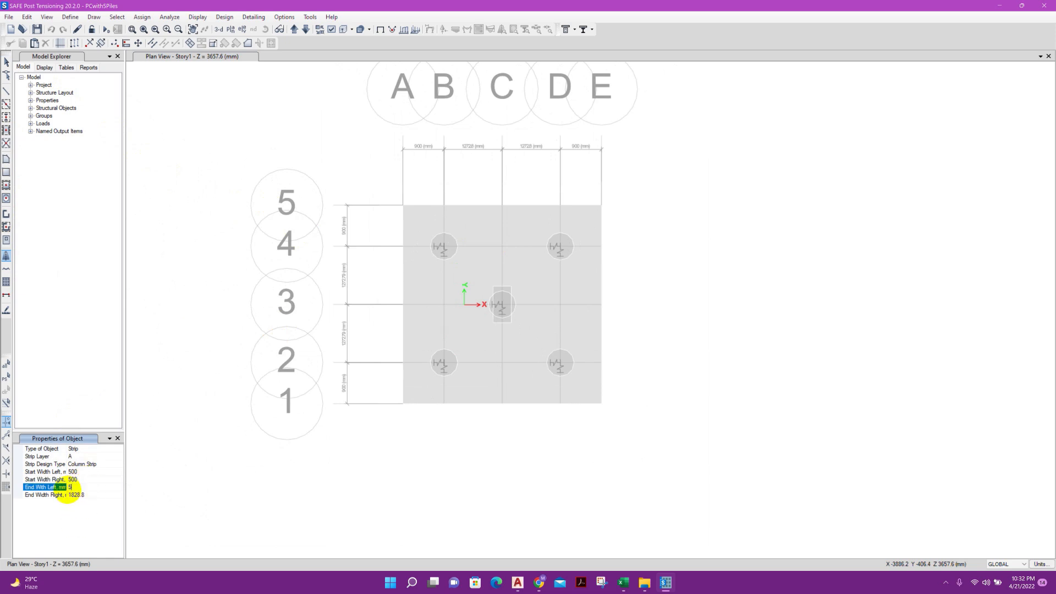
pyautogui.click(70, 495)
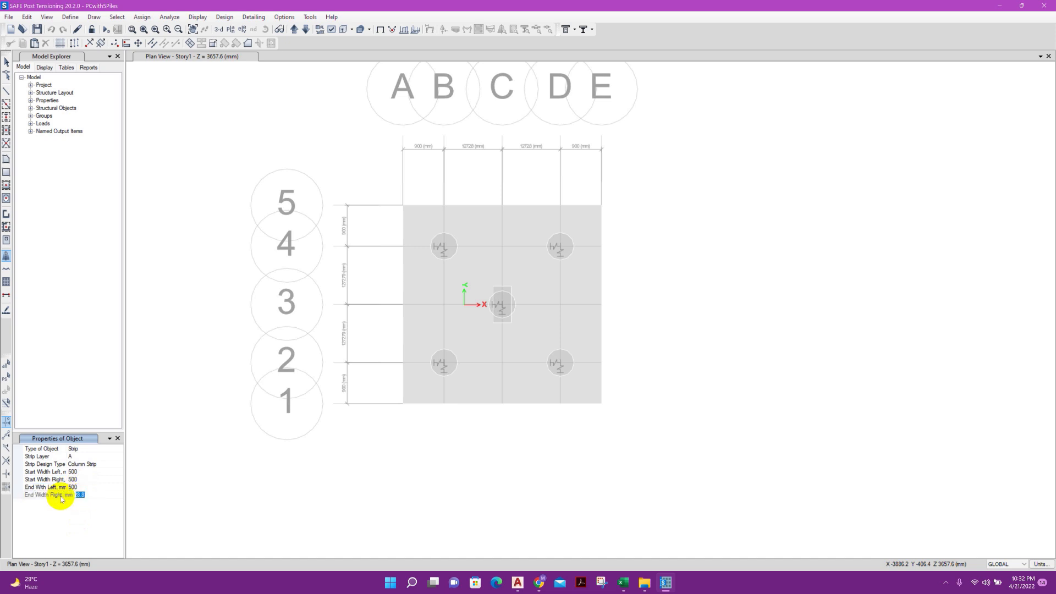
pyautogui.click(89, 485)
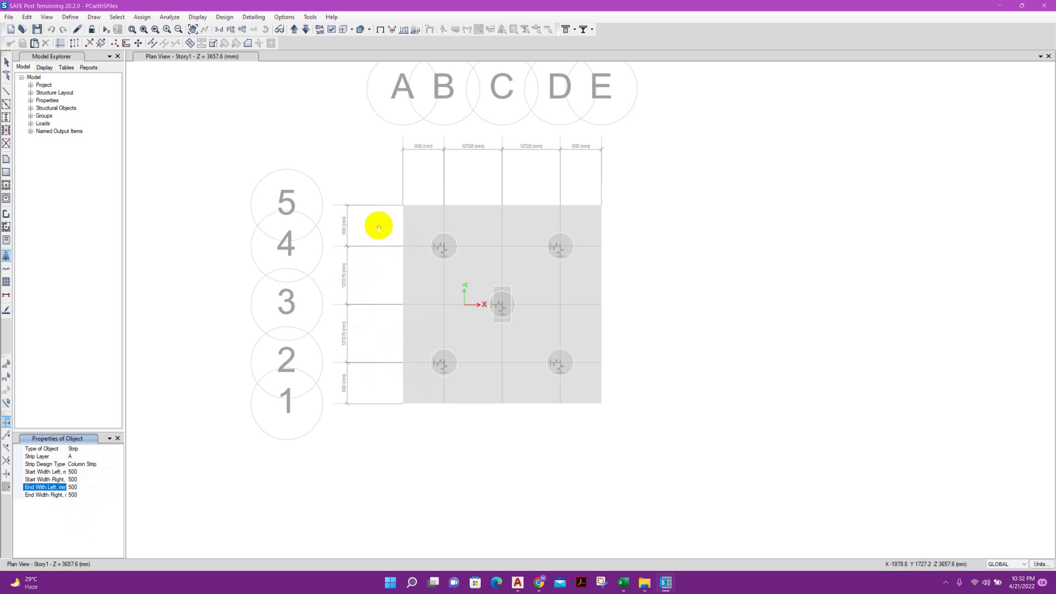
# Draw layer A design strips along grid lines 2 and 3, each running from grid A to grid E
pyautogui.click(402, 363)
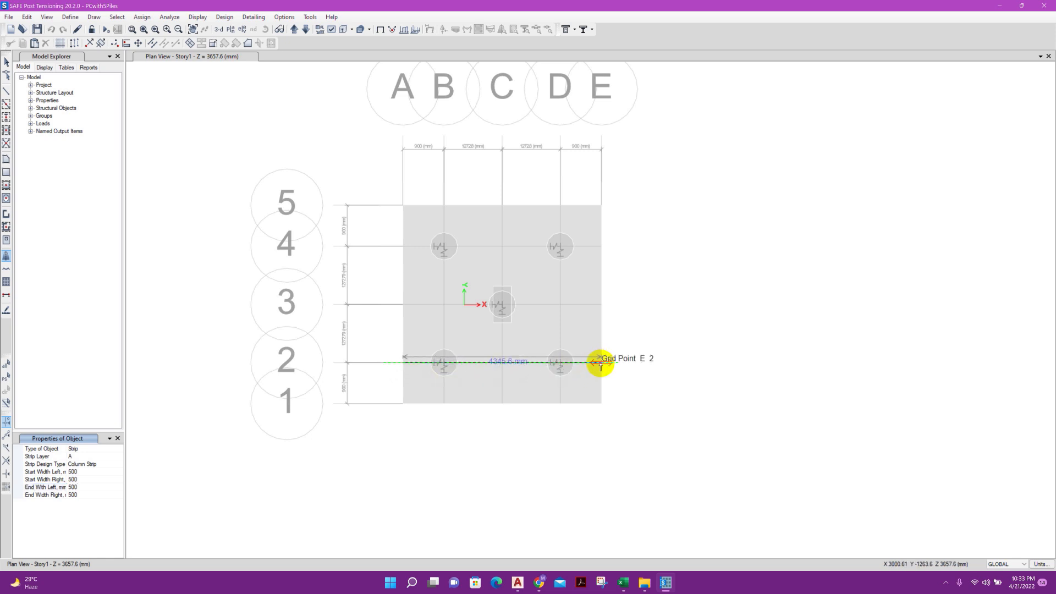
pyautogui.click(600, 363)
pyautogui.click(601, 364)
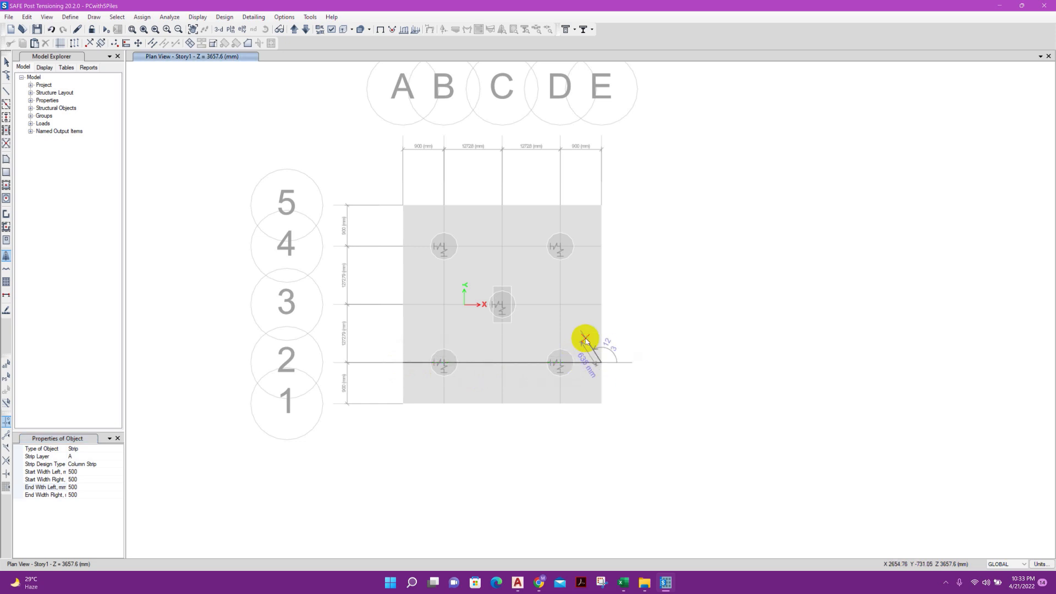
pyautogui.press('Return')
pyautogui.click(405, 304)
pyautogui.click(600, 304)
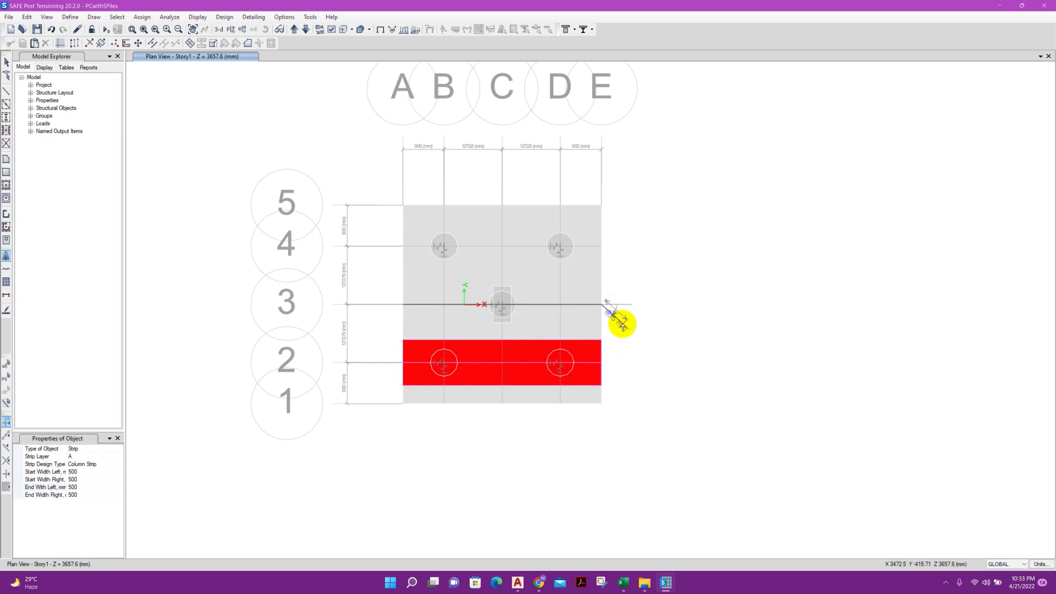
pyautogui.press('Return')
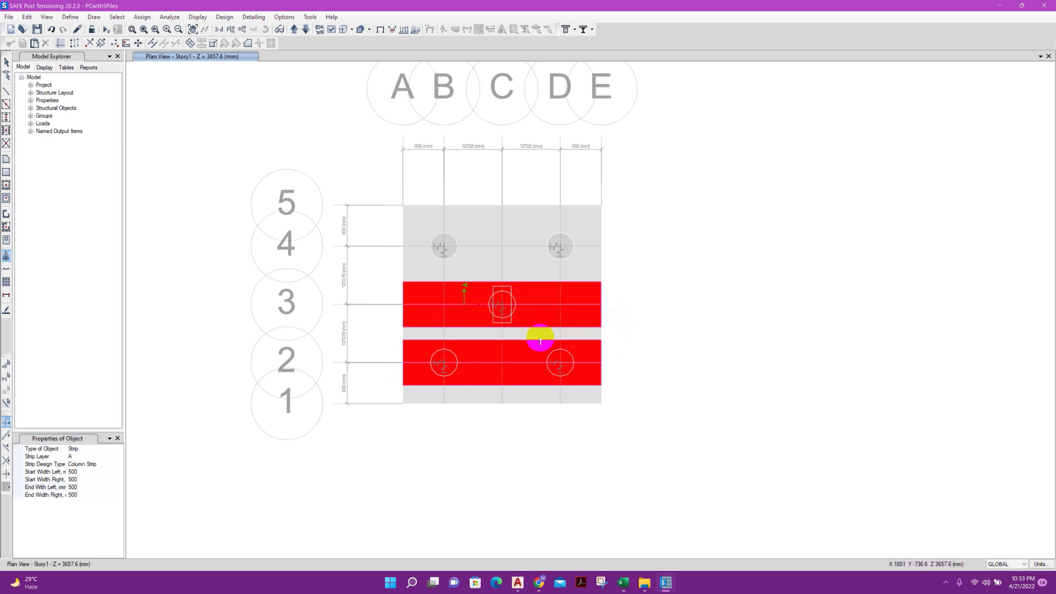
# Check the design strip display settings in the view options
pyautogui.click(331, 30)
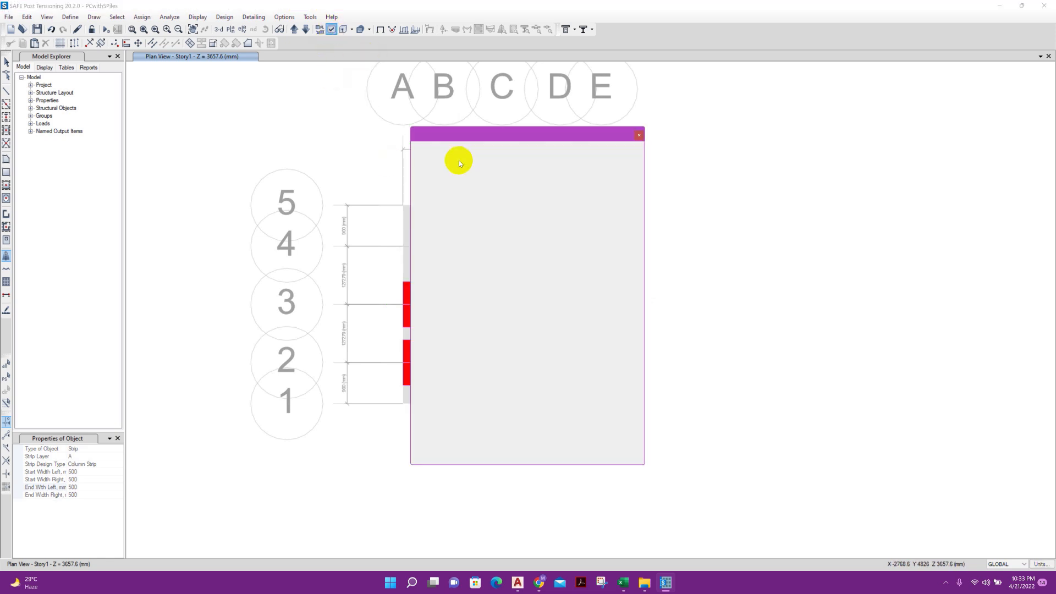
pyautogui.click(526, 162)
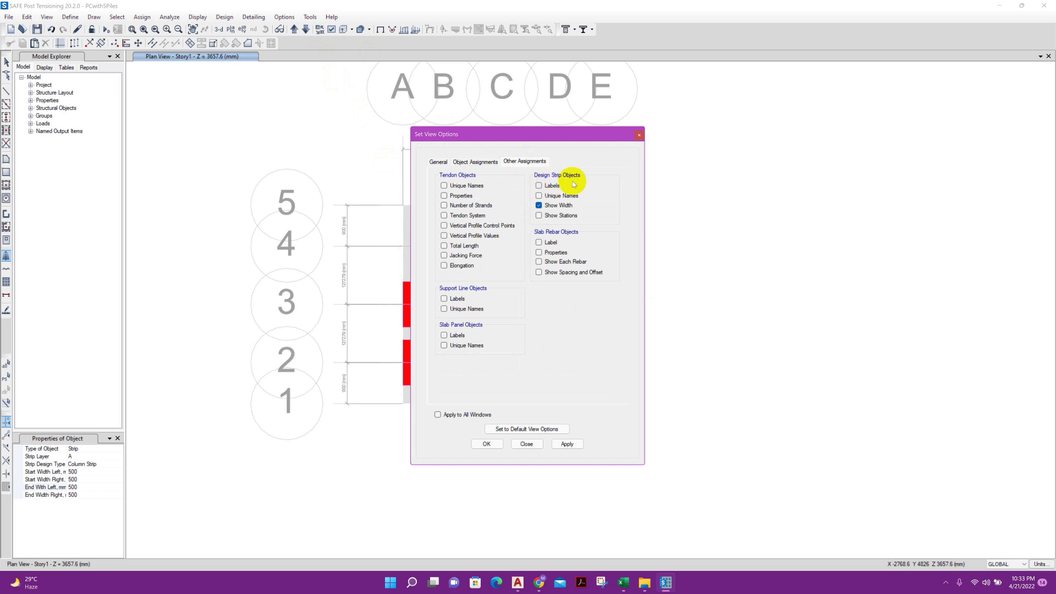
pyautogui.click(526, 443)
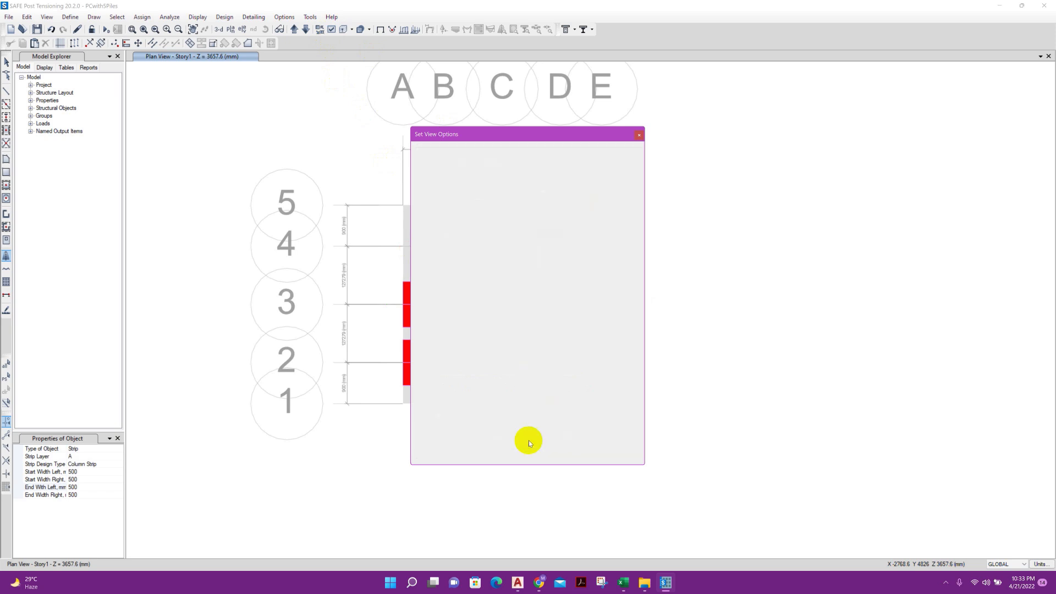
# Draw a layer A design strip along grid line 4 from grid A to grid E
pyautogui.click(404, 247)
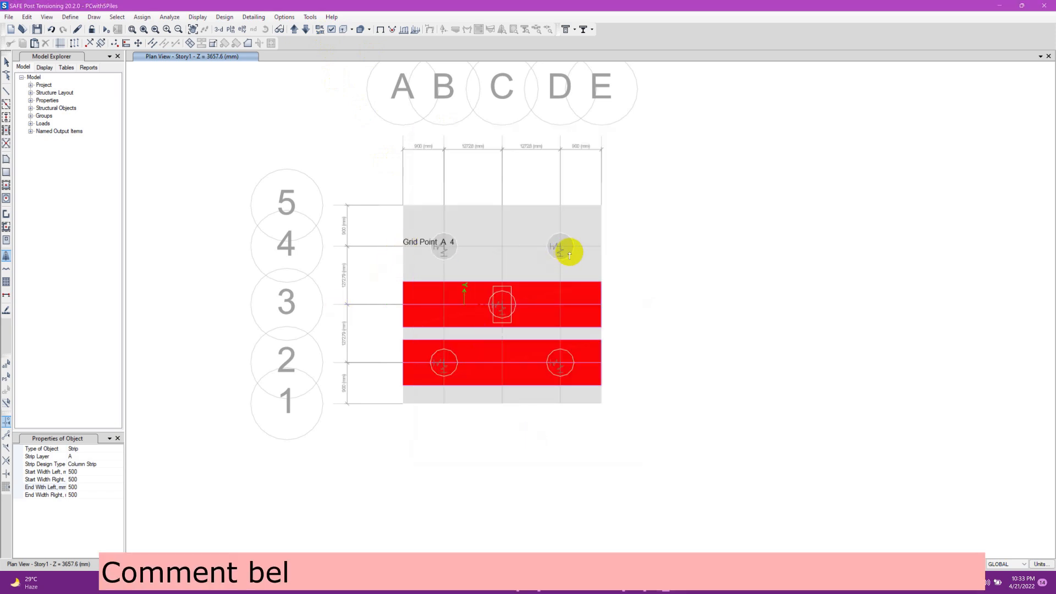
pyautogui.click(602, 247)
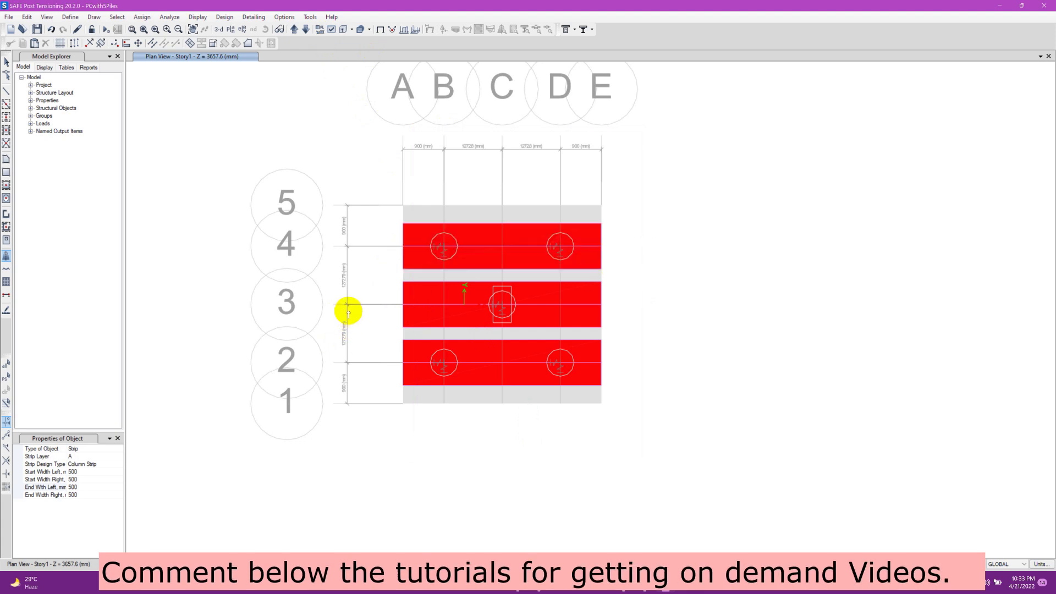
# Draw a layer B column strip along grid line B from grid 1 to grid 5
pyautogui.click(110, 456)
pyautogui.click(119, 457)
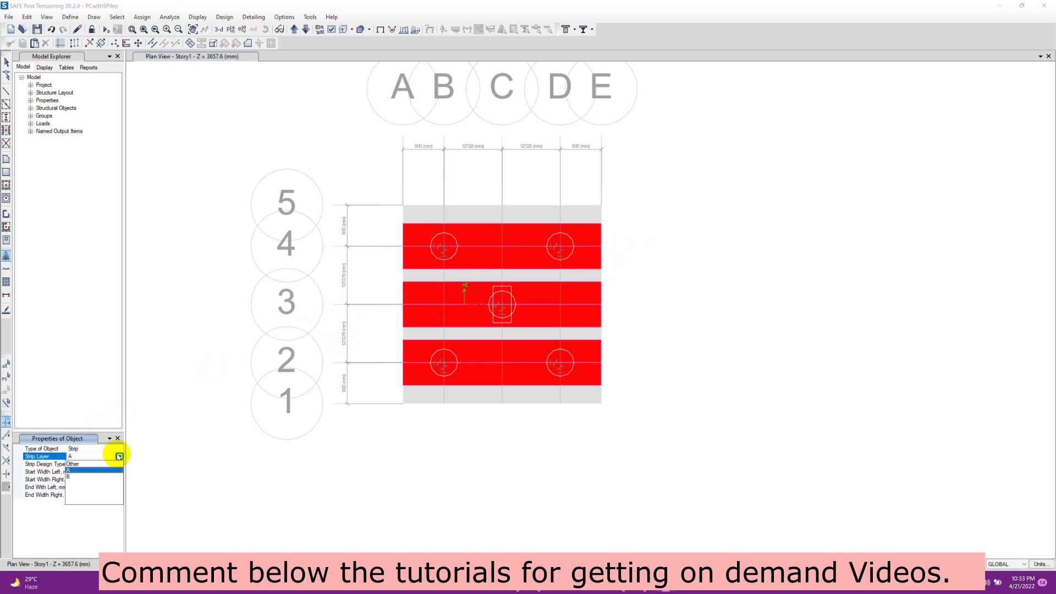
pyautogui.click(85, 471)
pyautogui.click(444, 403)
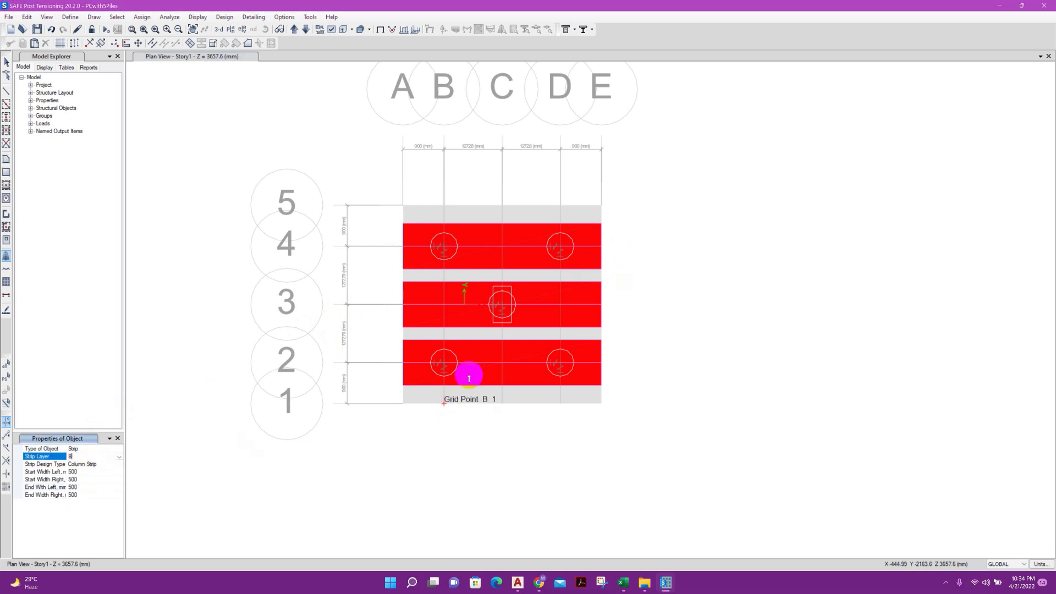
pyautogui.click(450, 208)
pyautogui.press('Return')
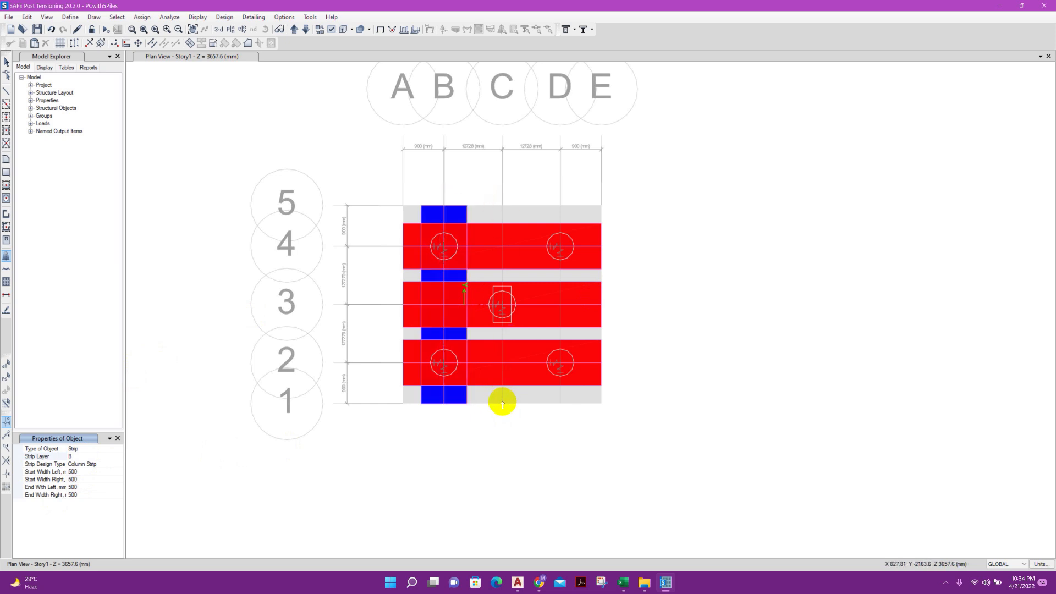
# Draw layer B column strips along grid lines C and D, each running from grid 1 to grid 5
pyautogui.click(503, 402)
pyautogui.click(502, 205)
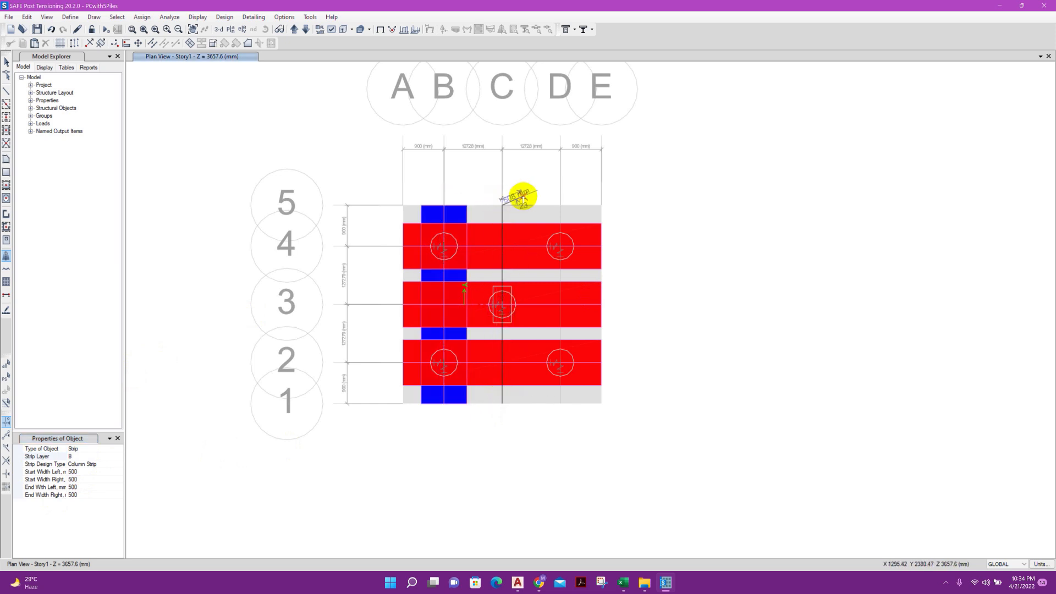
pyautogui.press('Return')
pyautogui.click(561, 402)
pyautogui.click(560, 206)
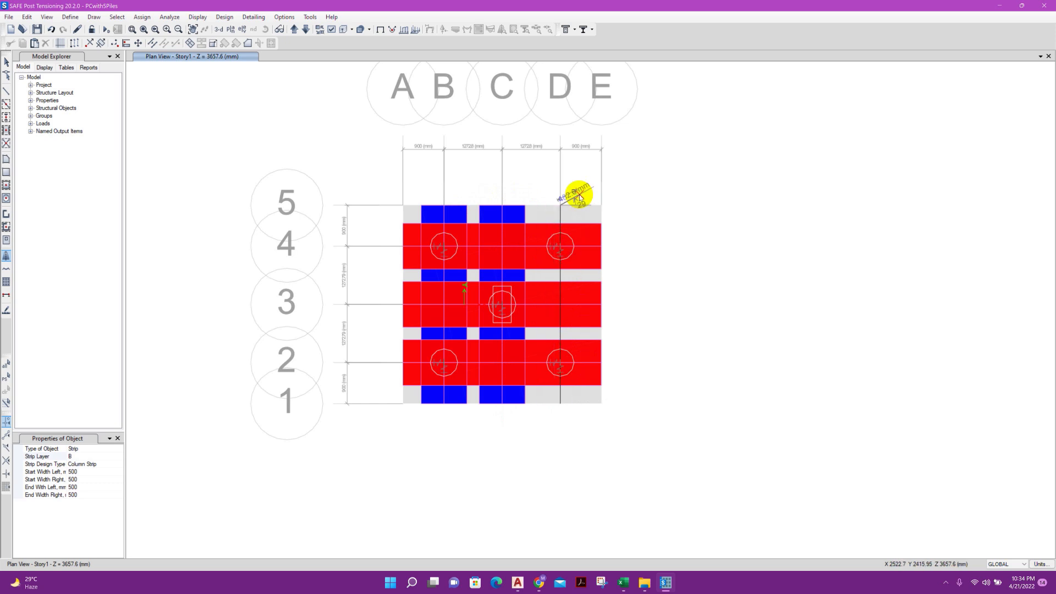
pyautogui.press('Return')
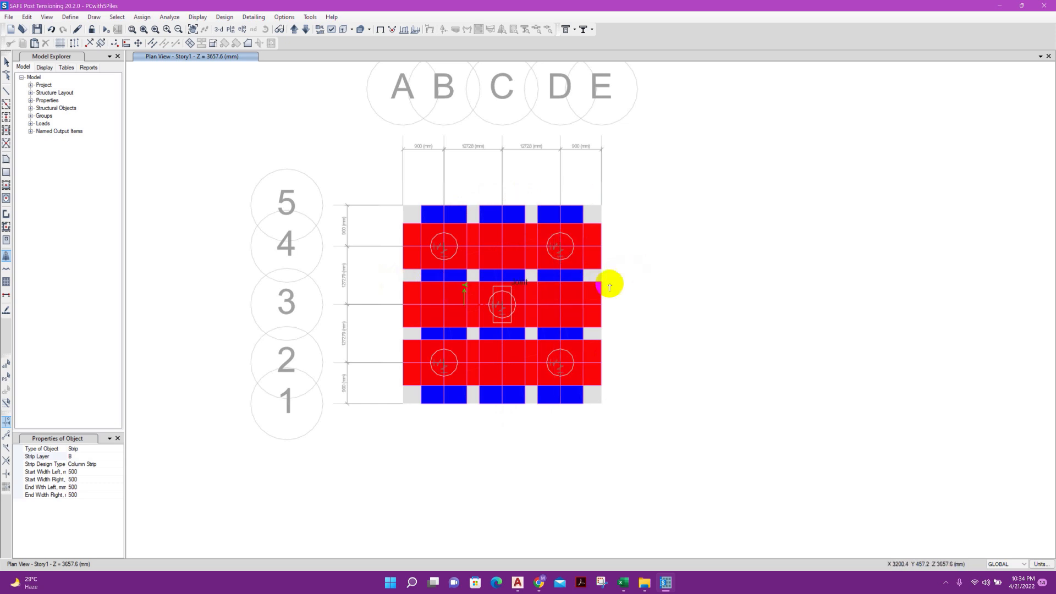
# Switch the strip drawing properties to a Middle Strip on layer A
pyautogui.click(106, 464)
pyautogui.click(114, 463)
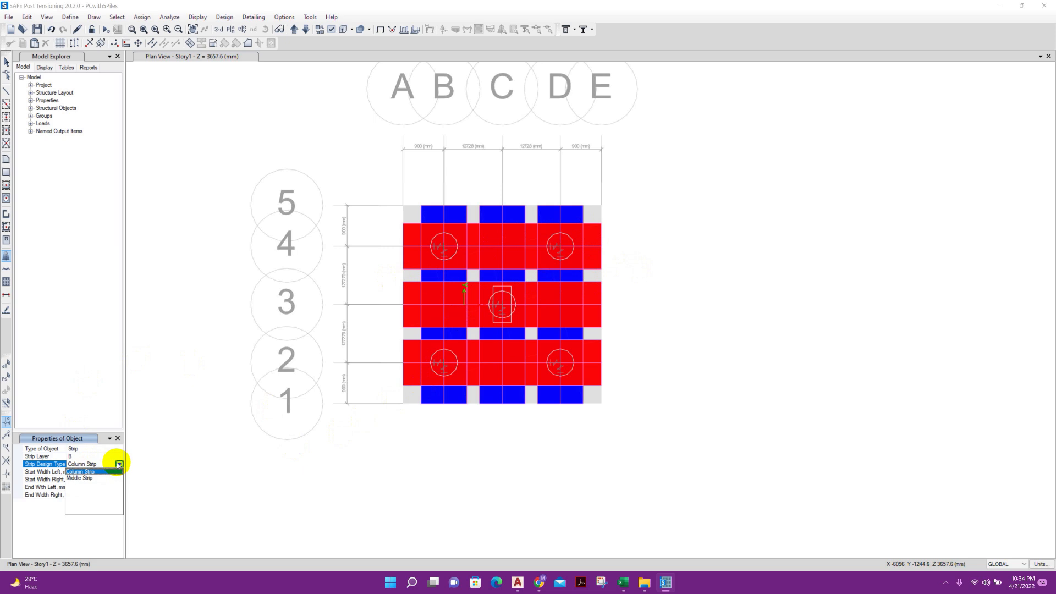
pyautogui.click(105, 479)
pyautogui.click(98, 456)
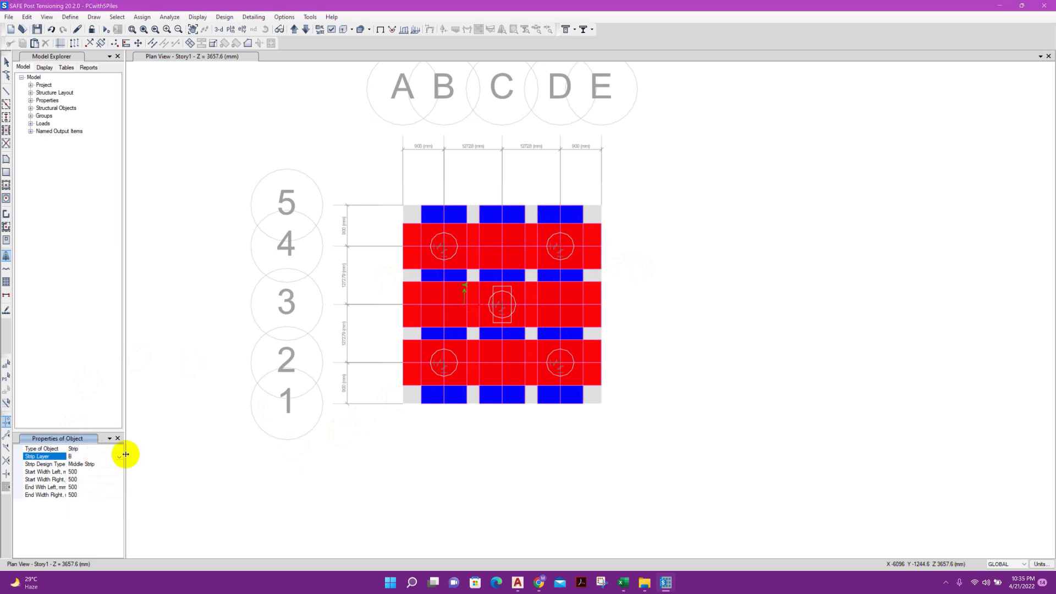
pyautogui.click(119, 456)
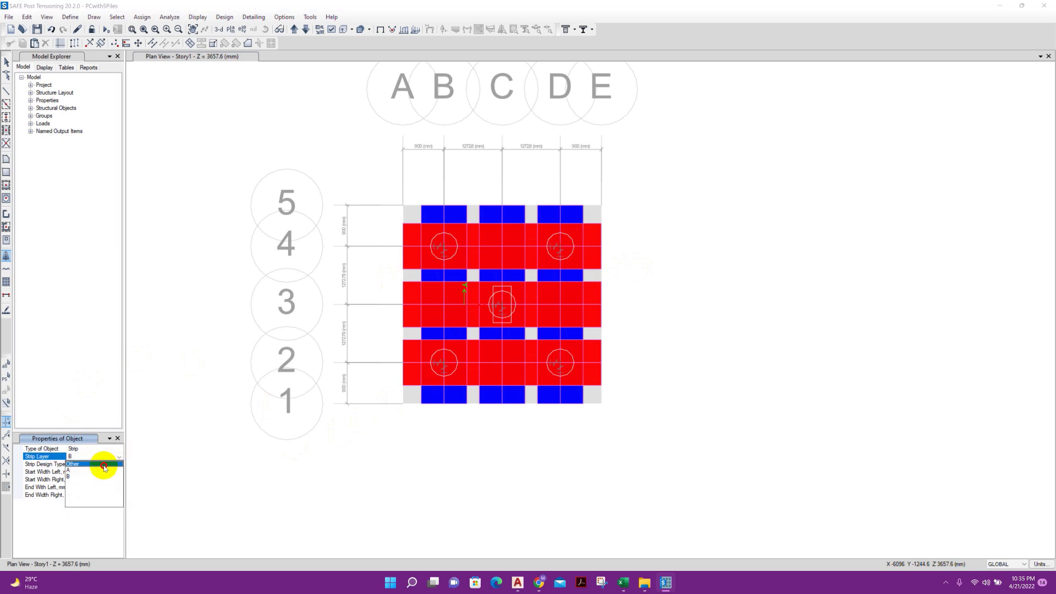
pyautogui.click(104, 465)
pyautogui.click(119, 456)
pyautogui.click(107, 471)
# Draw a layer A middle strip along grid line 5 from grid A to grid E, with left start and end widths of 0 mm
pyautogui.click(99, 471)
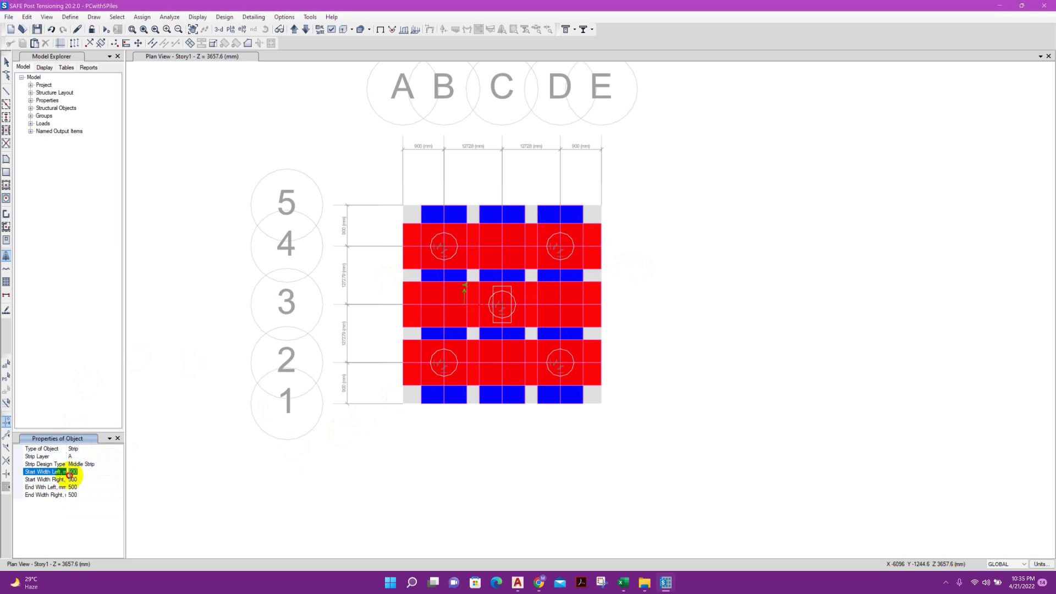
pyautogui.write('0')
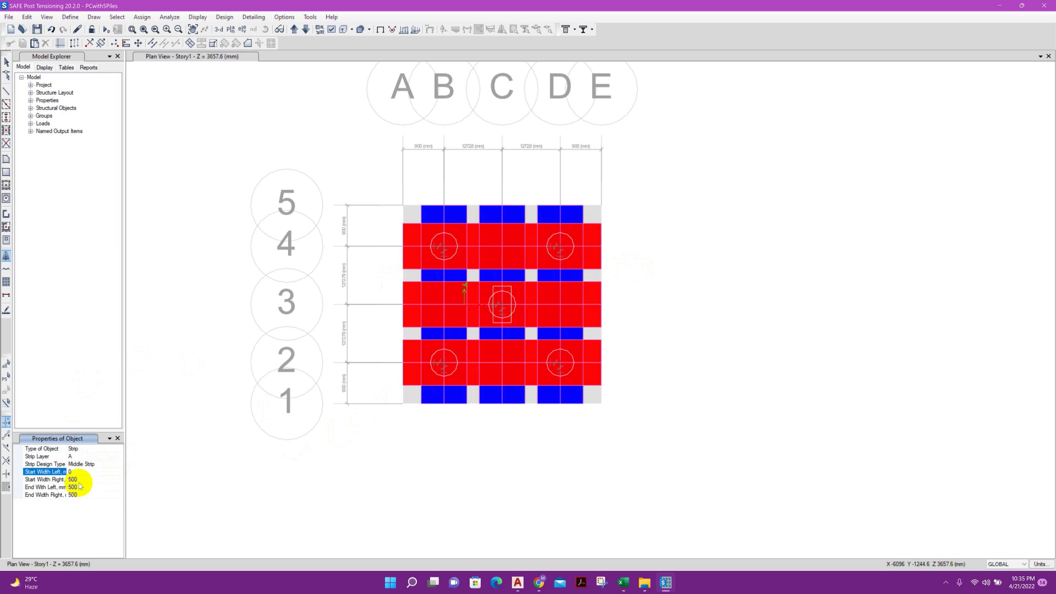
pyautogui.click(80, 480)
pyautogui.click(80, 487)
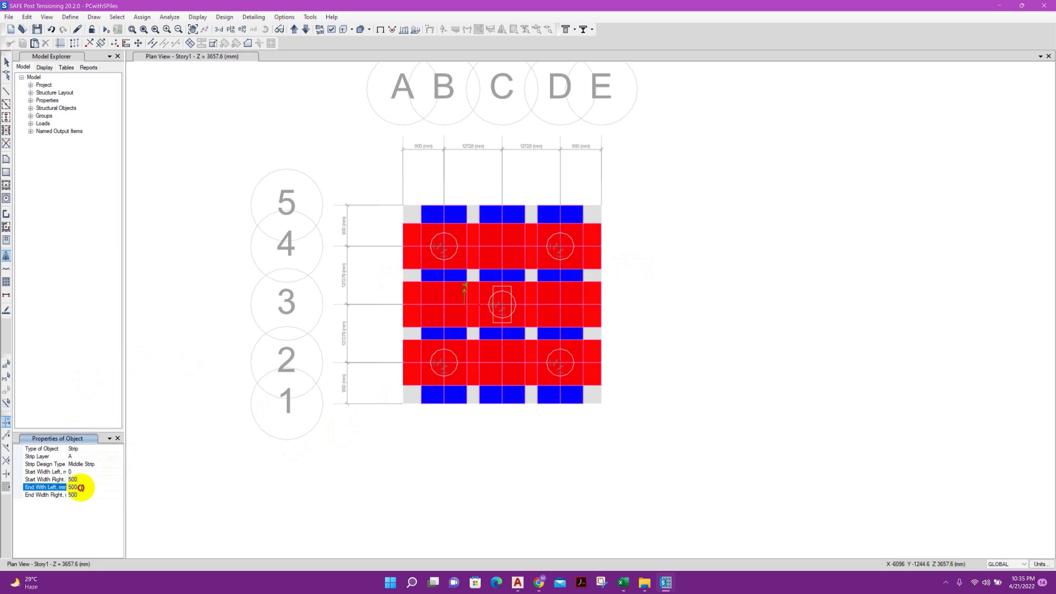
pyautogui.doubleClick(66, 486)
pyautogui.write('0')
pyautogui.press('Return')
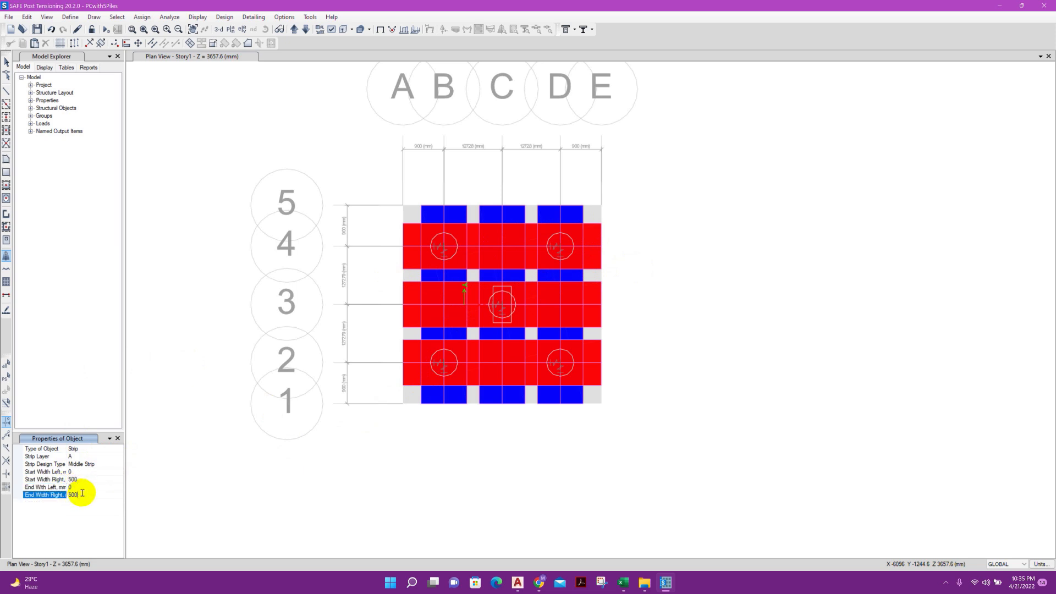
pyautogui.click(403, 207)
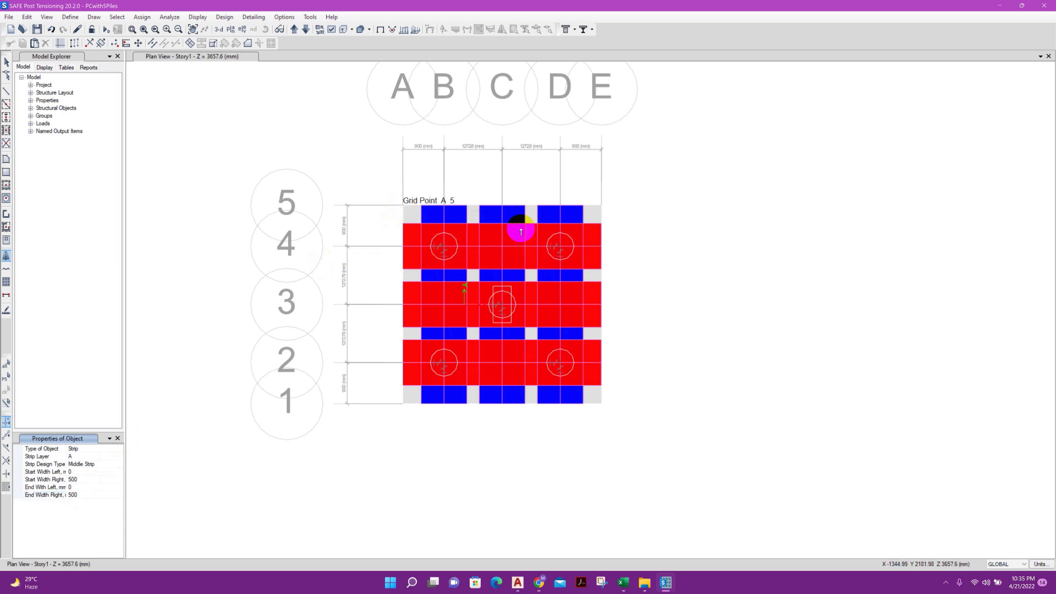
pyautogui.click(603, 206)
pyautogui.press('Return')
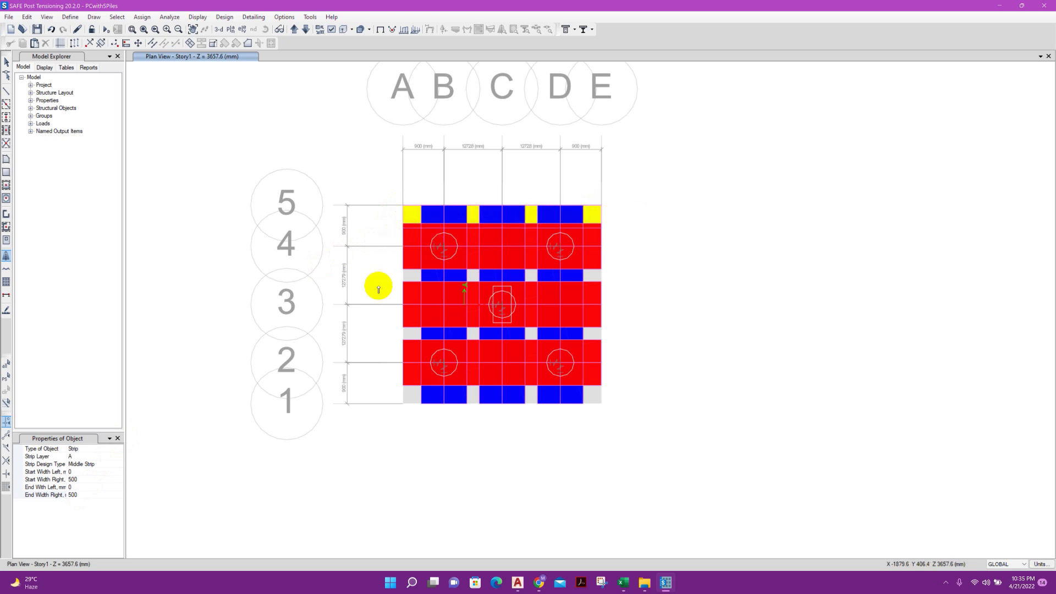
# Set the layer A middle strip's start width to 500 mm on the left side and 0 mm on the right side
pyautogui.click(80, 479)
pyautogui.click(81, 472)
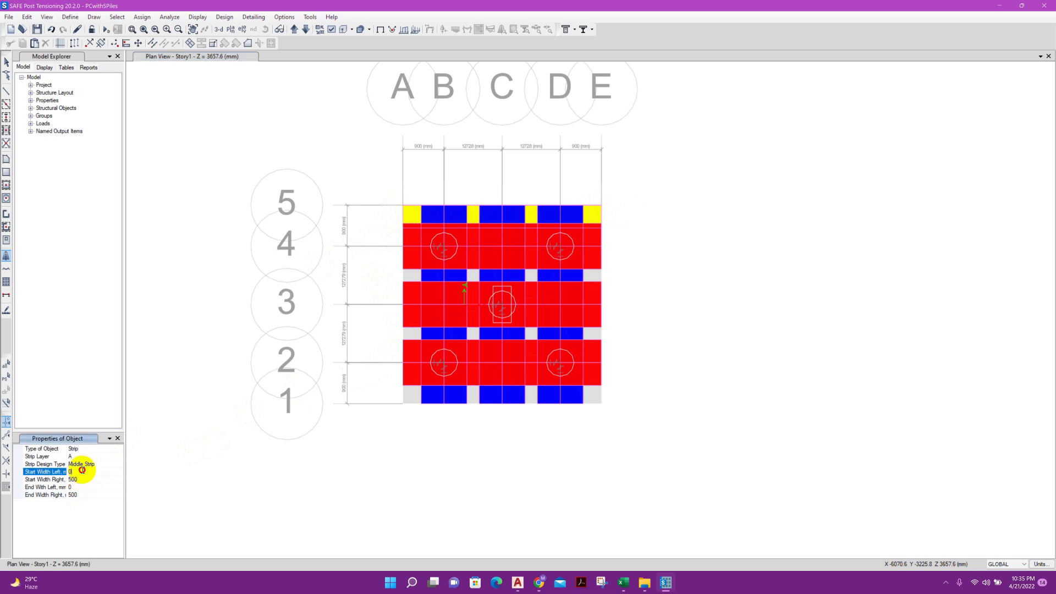
pyautogui.moveTo(86, 473); pyautogui.dragTo(70, 492)
pyautogui.write('500')
pyautogui.click(79, 488)
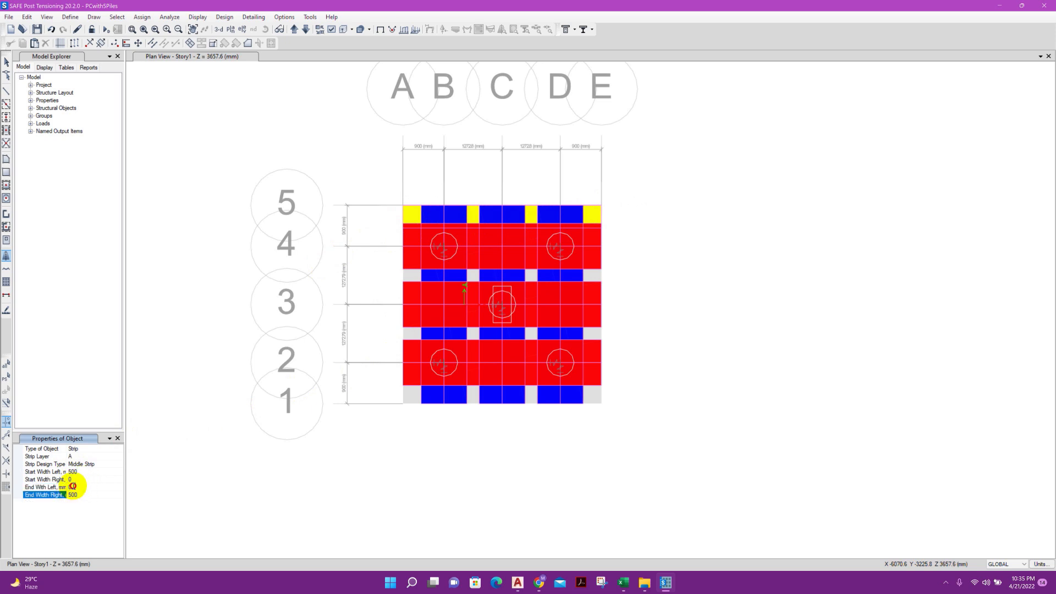
# Set the end widths to 500 mm left and 0 mm right, and draw the middle strip along grid line 1 from grid A to grid E
pyautogui.click(73, 486)
pyautogui.click(95, 487)
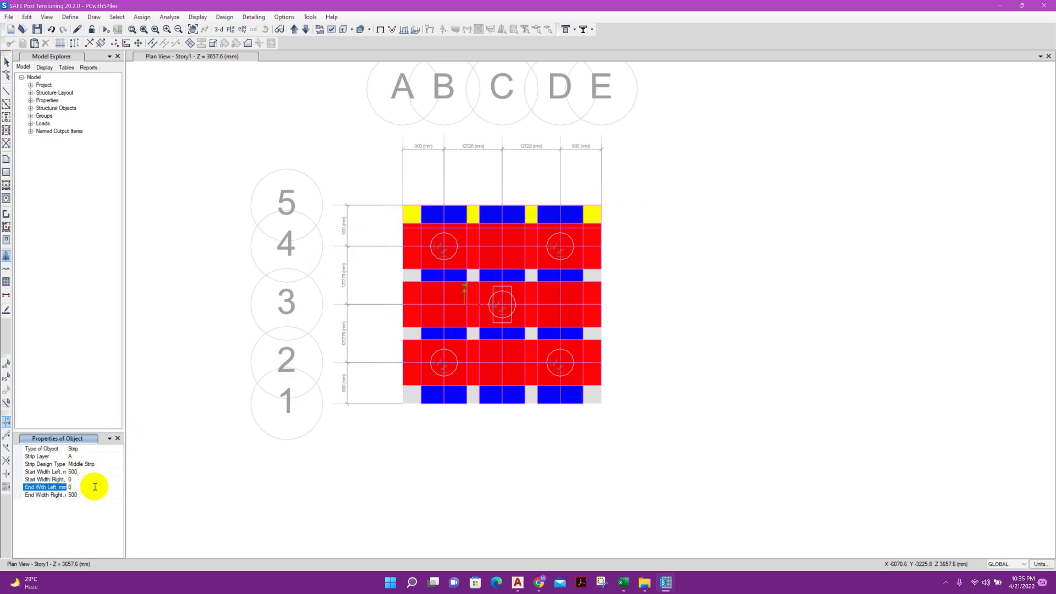
pyautogui.write('\\500')
pyautogui.press('BackSpace')
pyautogui.click(76, 496)
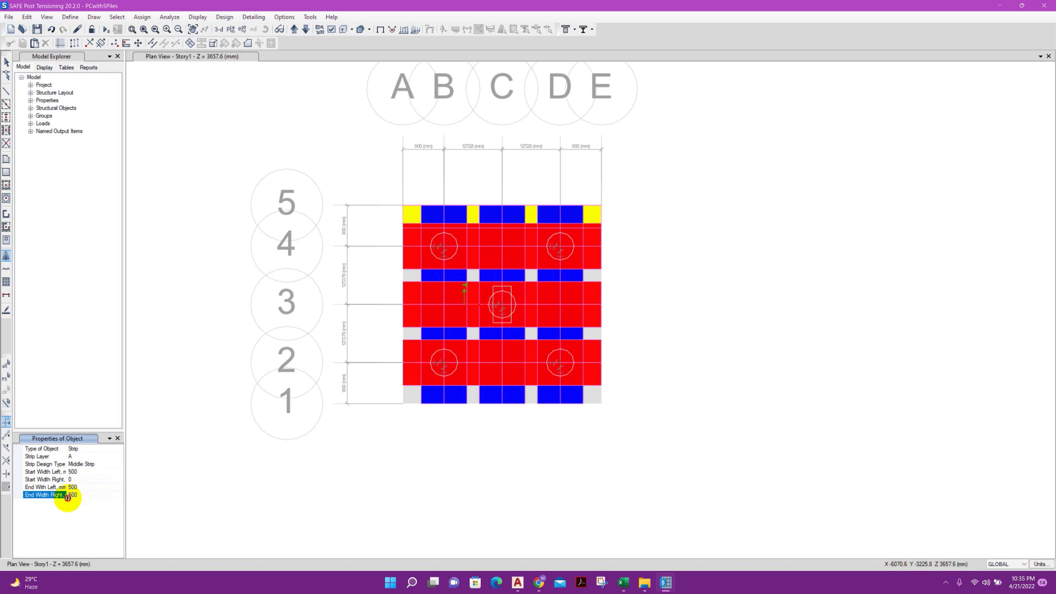
pyautogui.moveTo(92, 495); pyautogui.dragTo(61, 500)
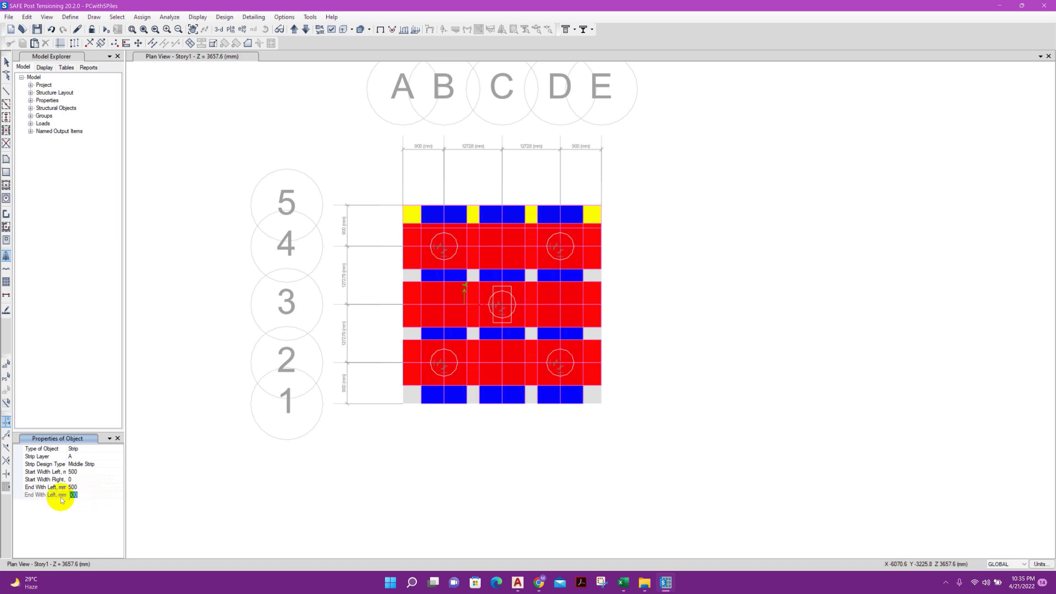
pyautogui.click(88, 487)
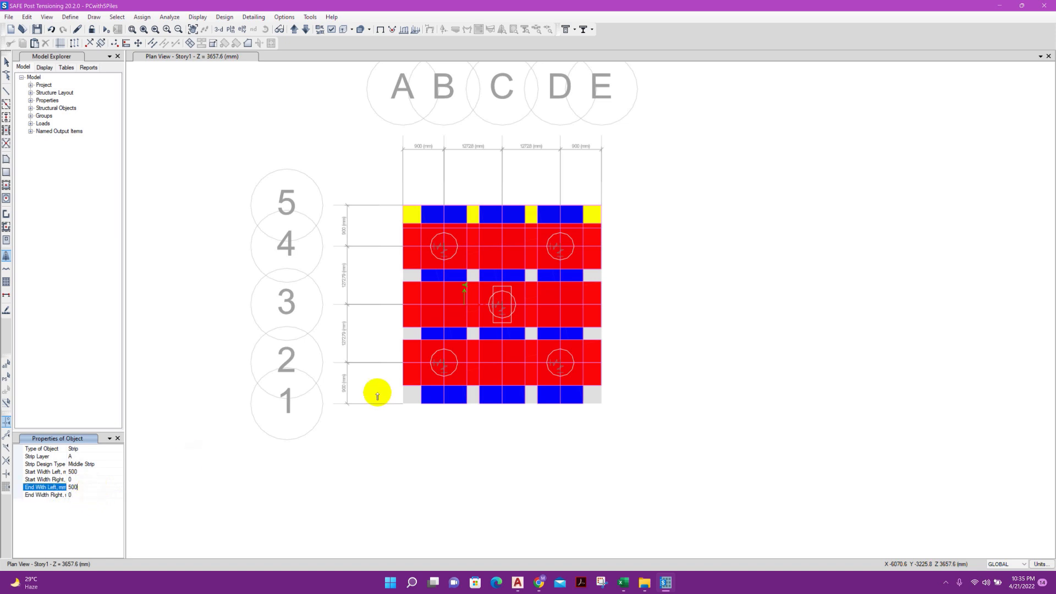
pyautogui.click(404, 406)
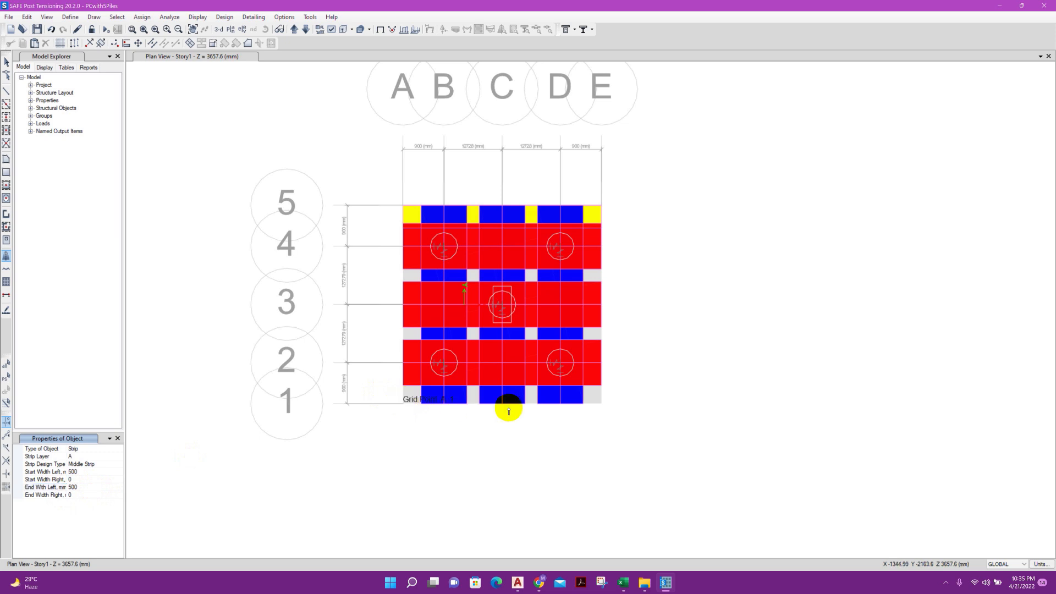
pyautogui.doubleClick(600, 404)
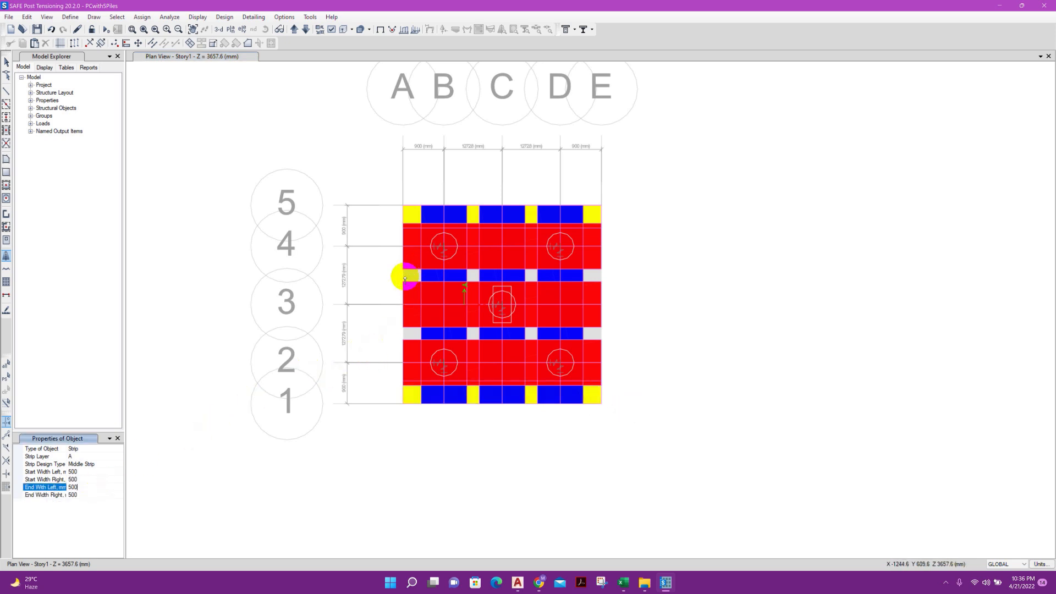
# Draw a layer A middle strip midway between grid lines 3 and 4, running from grid A to grid E
pyautogui.click(403, 274)
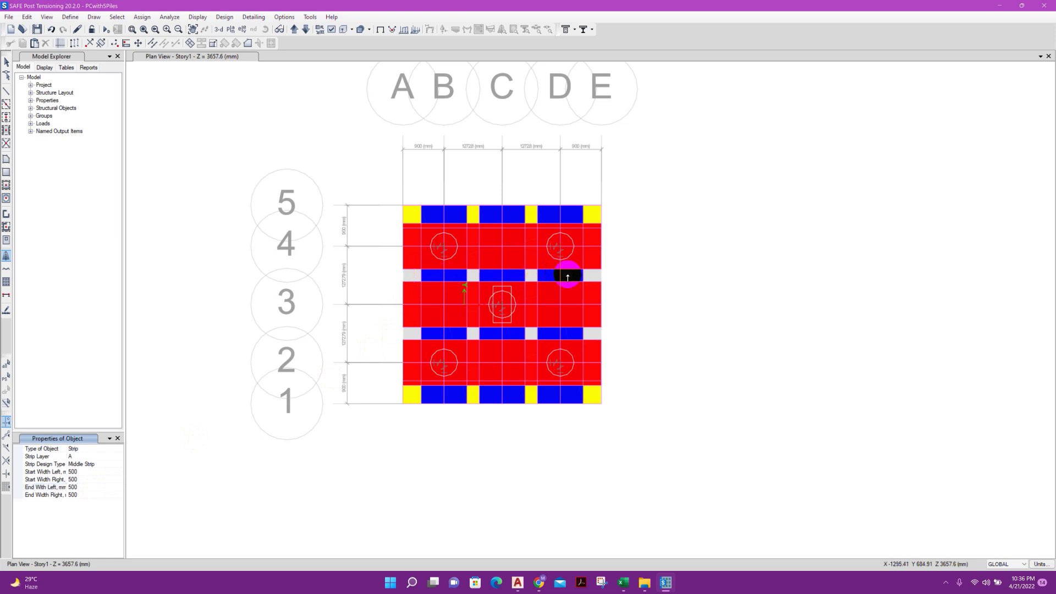
pyautogui.click(600, 278)
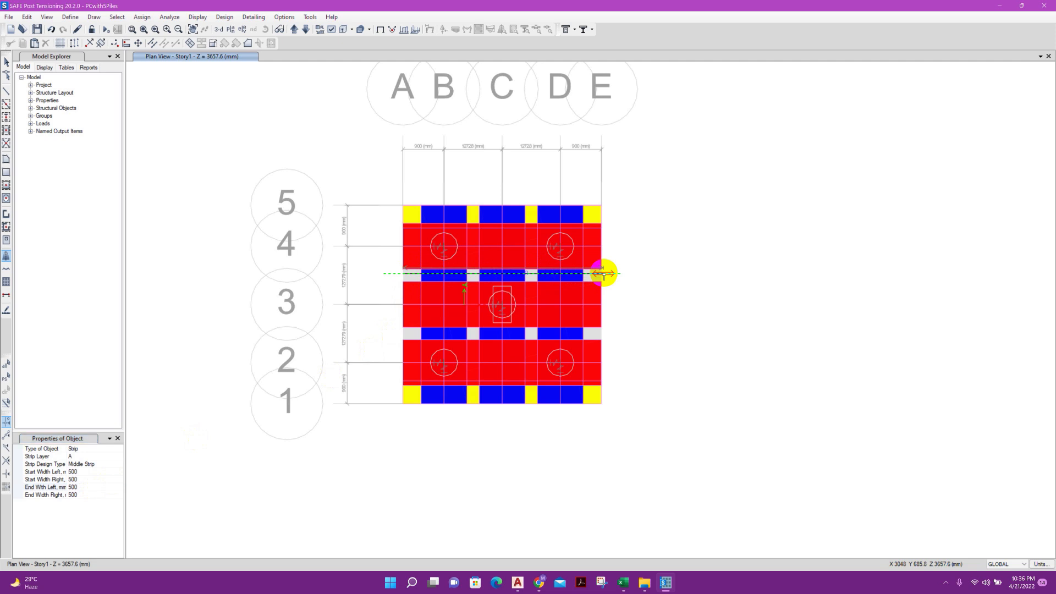
pyautogui.click(605, 274)
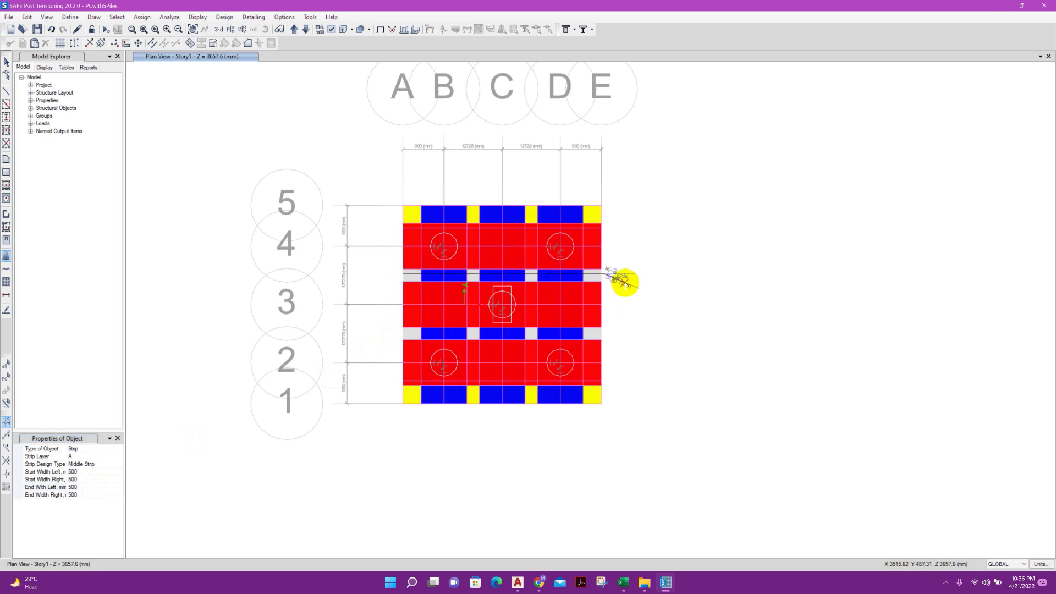
pyautogui.rightClick(626, 283)
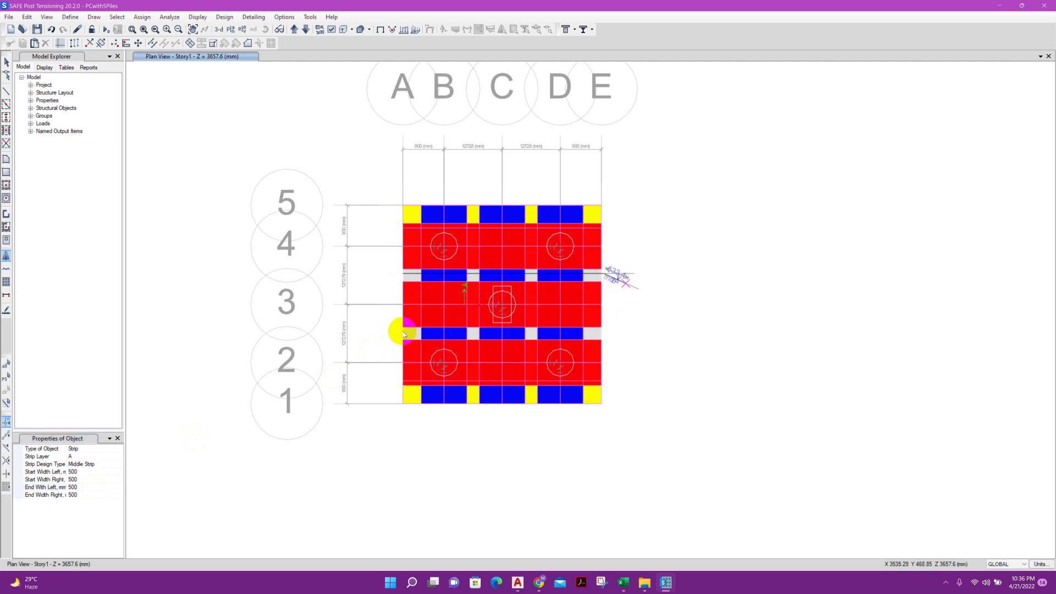
# Draw a horizontal layer A middle strip midway between grid lines 2 and 3, from grid A to grid E
pyautogui.click(605, 334)
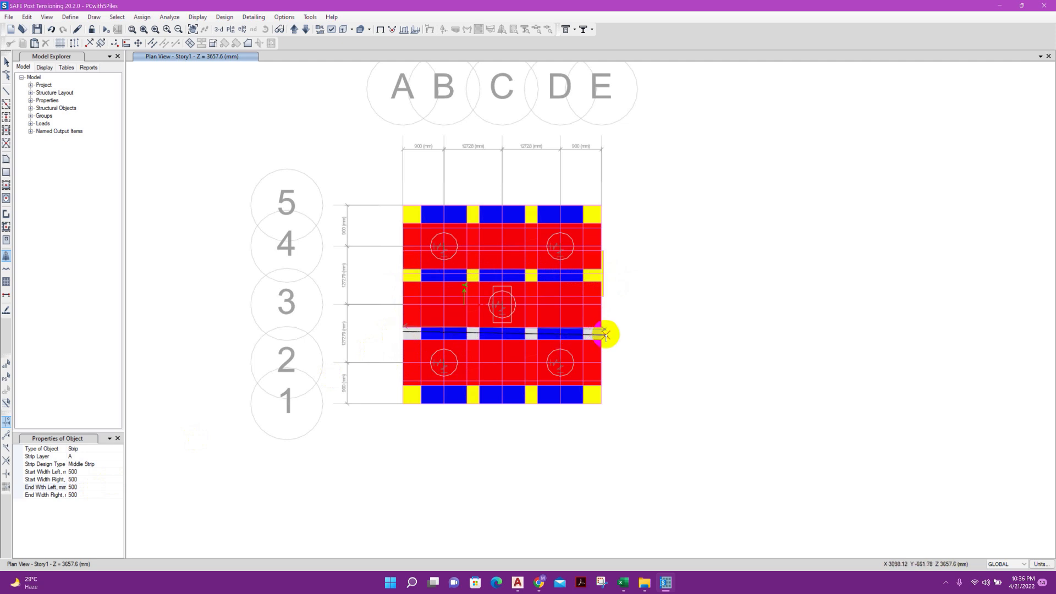
pyautogui.rightClick(630, 331)
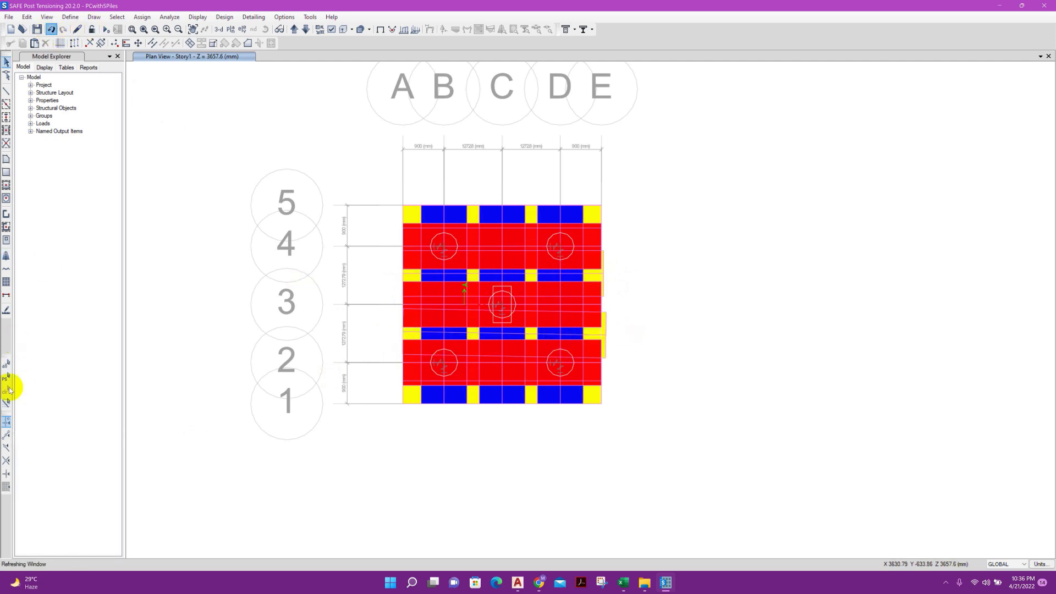
pyautogui.click(403, 332)
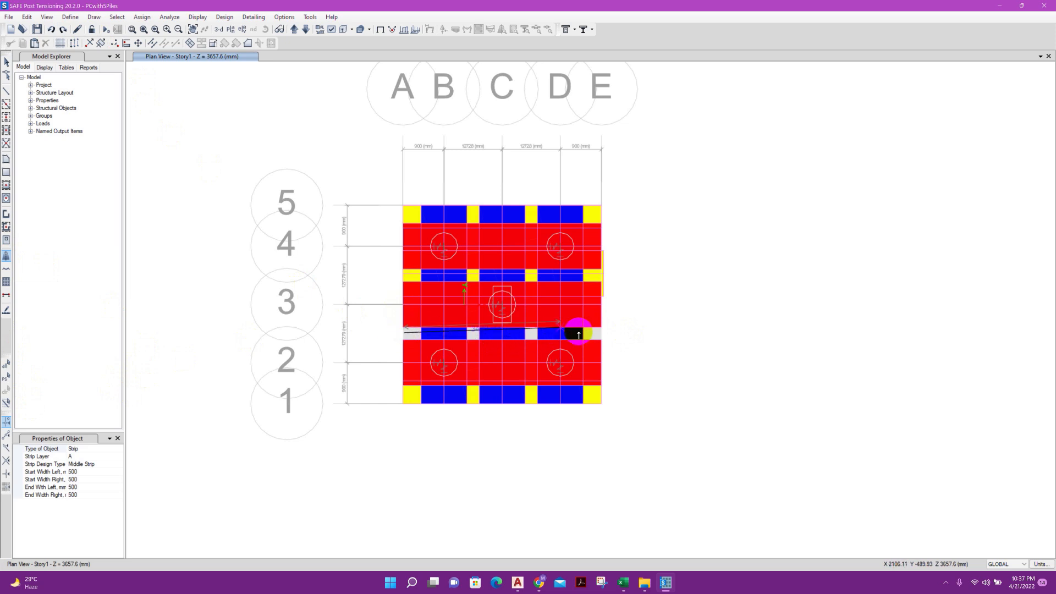
pyautogui.click(598, 337)
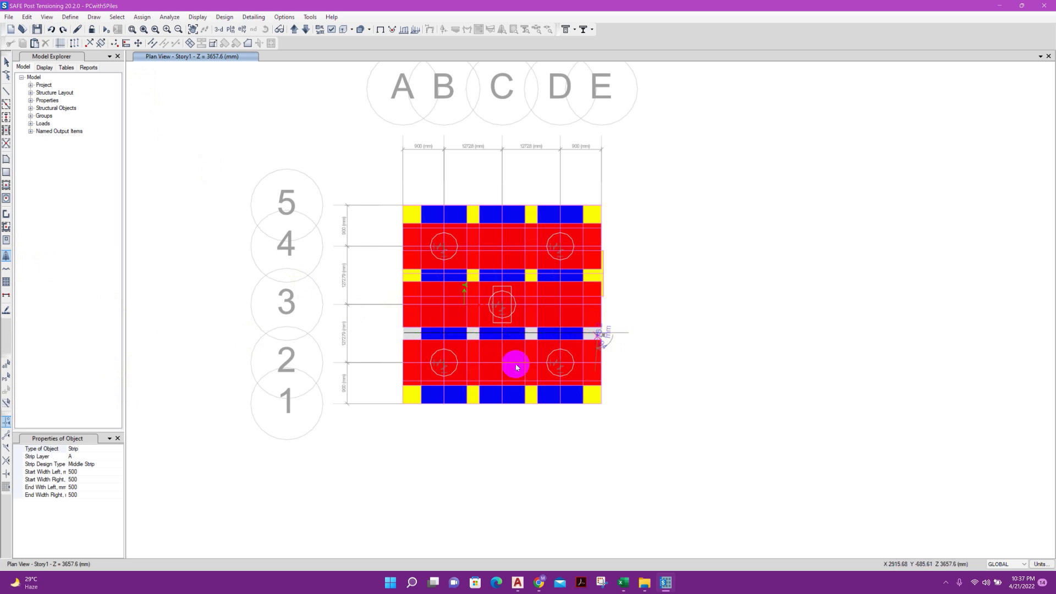
# Draw layer B middle strips between grid lines B and C and between C and D, each from grid 1 to grid 5
pyautogui.click(90, 458)
pyautogui.click(94, 476)
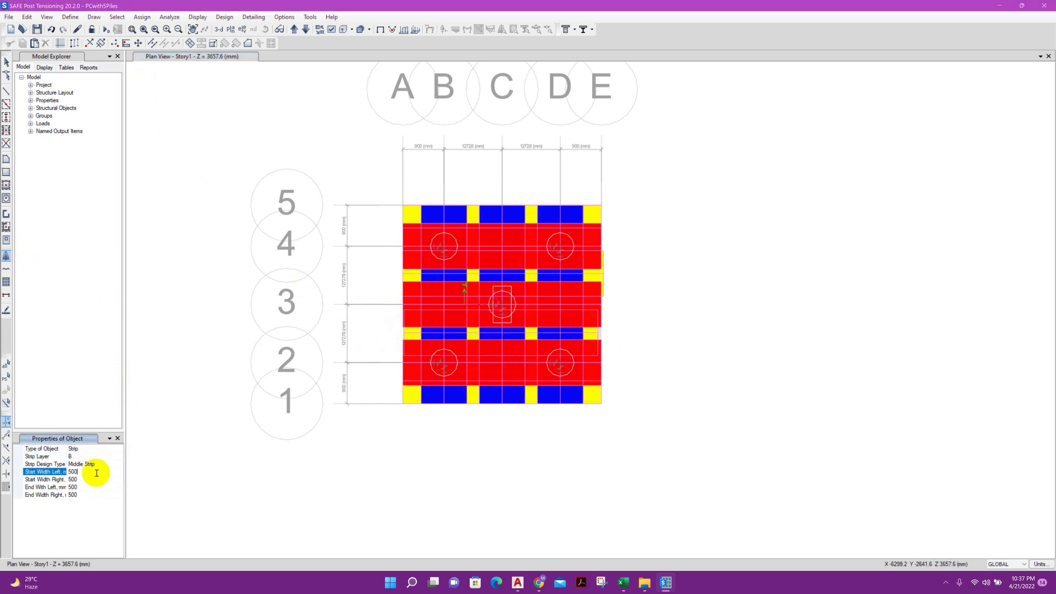
pyautogui.click(471, 403)
pyautogui.click(472, 205)
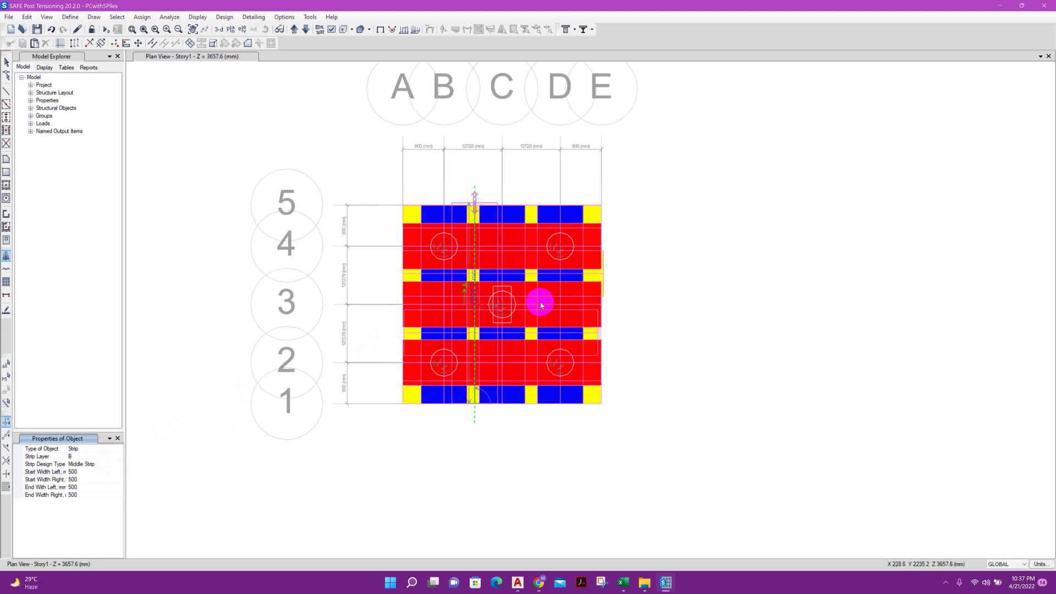
pyautogui.click(530, 403)
pyautogui.click(532, 205)
# Set the left start and end widths to 0 mm and draw a layer B middle strip along grid A from grid 1 to grid 5
pyautogui.click(93, 471)
pyautogui.press('BackSpace')
pyautogui.press('BackSpace')
pyautogui.press('BackSpace')
pyautogui.write('0')
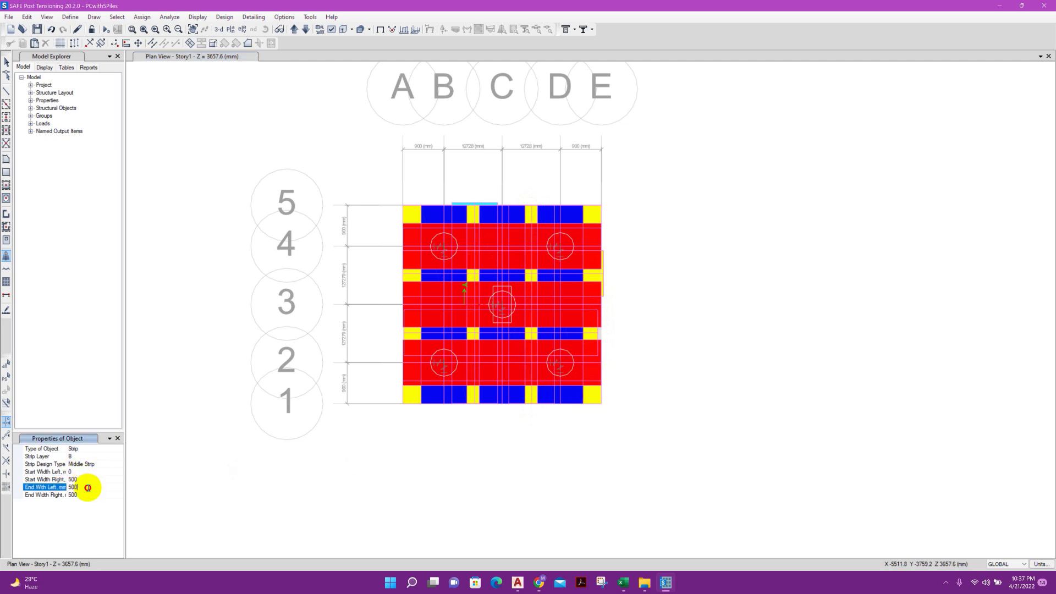
pyautogui.click(398, 403)
pyautogui.click(403, 206)
# Set both left widths to 500 mm and both right widths to 0, and draw the layer B middle strip along grid E from grid 1 to 5
pyautogui.click(82, 471)
pyautogui.press('BackSpace')
pyautogui.write('500')
pyautogui.moveTo(83, 480); pyautogui.dragTo(66, 495)
pyautogui.write('00')
pyautogui.click(600, 403)
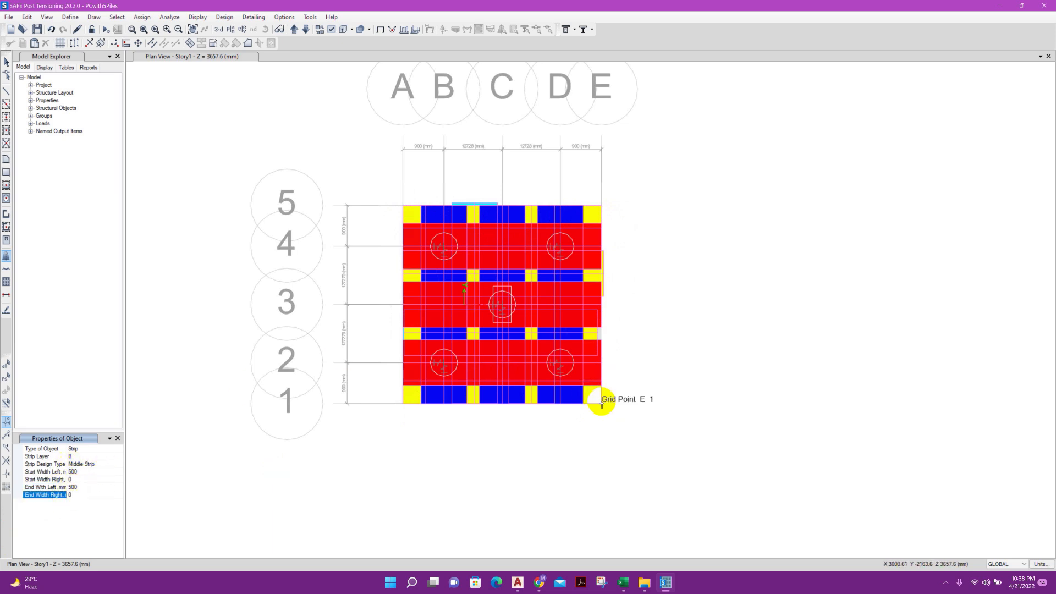
pyautogui.click(601, 206)
pyautogui.rightClick(631, 221)
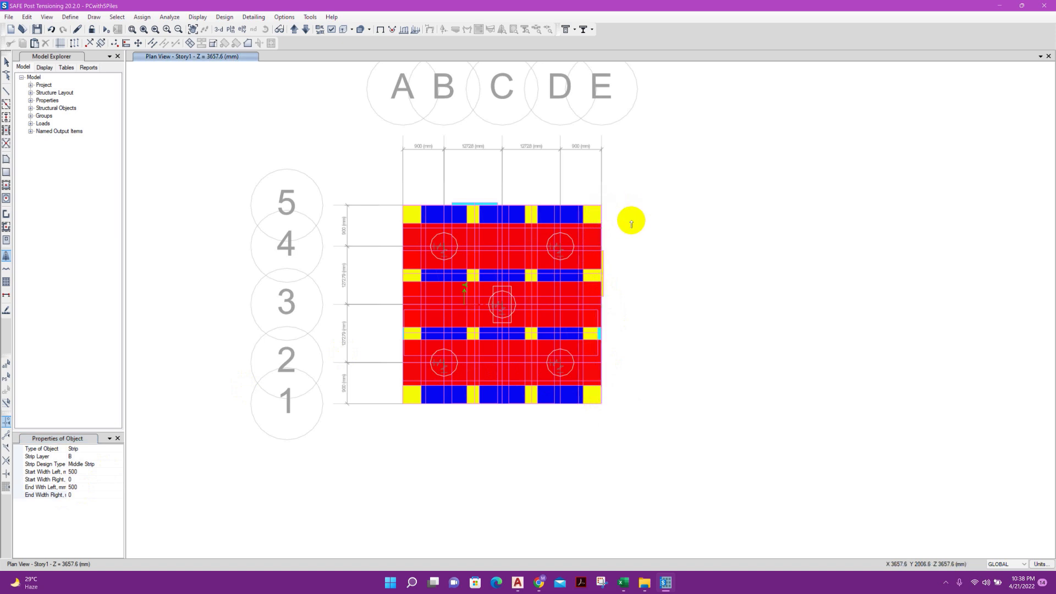
pyautogui.press('Escape')
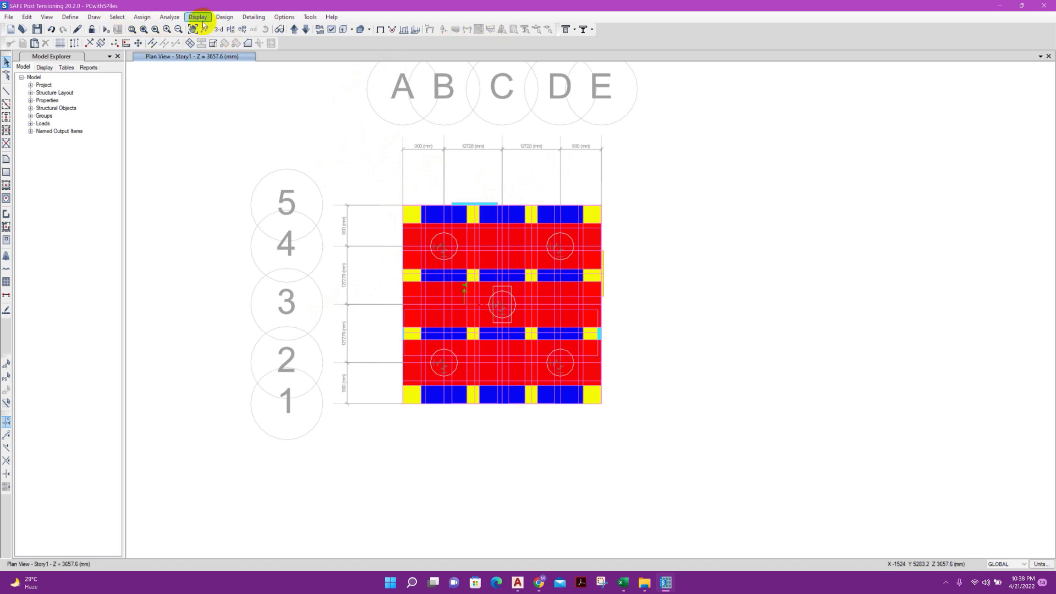
# In the concrete design preferences, set slab clear cover to 50 mm top and 75 mm bottom, with a preferred bar size of 20
pyautogui.click(233, 21)
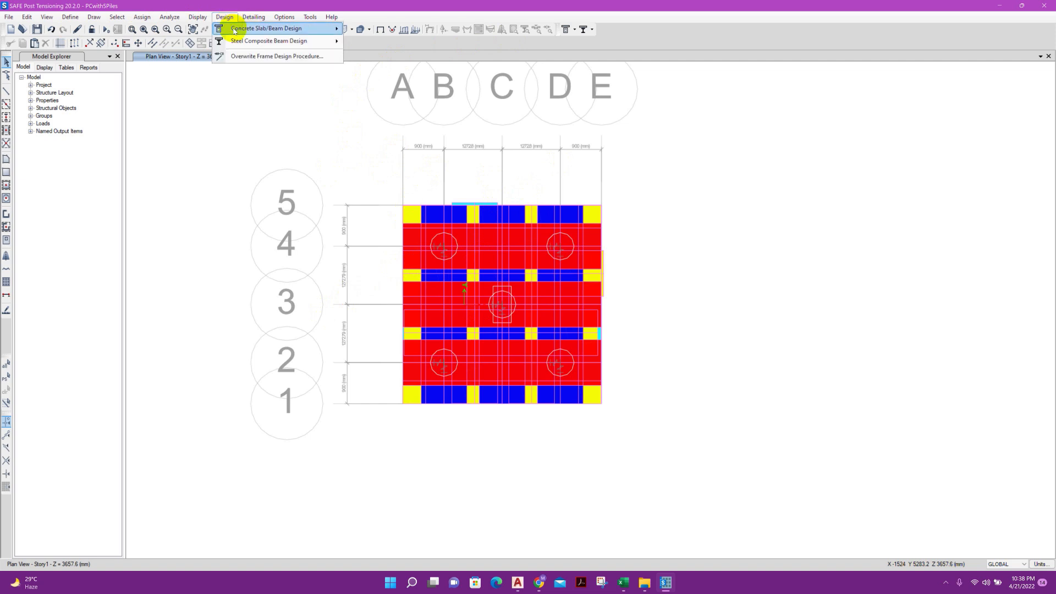
pyautogui.moveTo(264, 28)
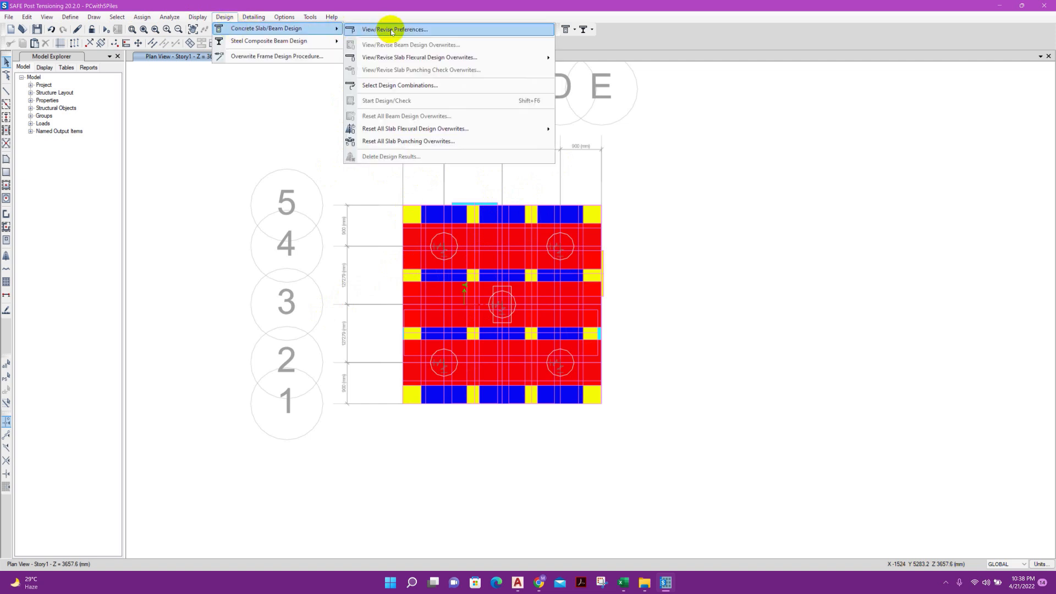
pyautogui.click(391, 29)
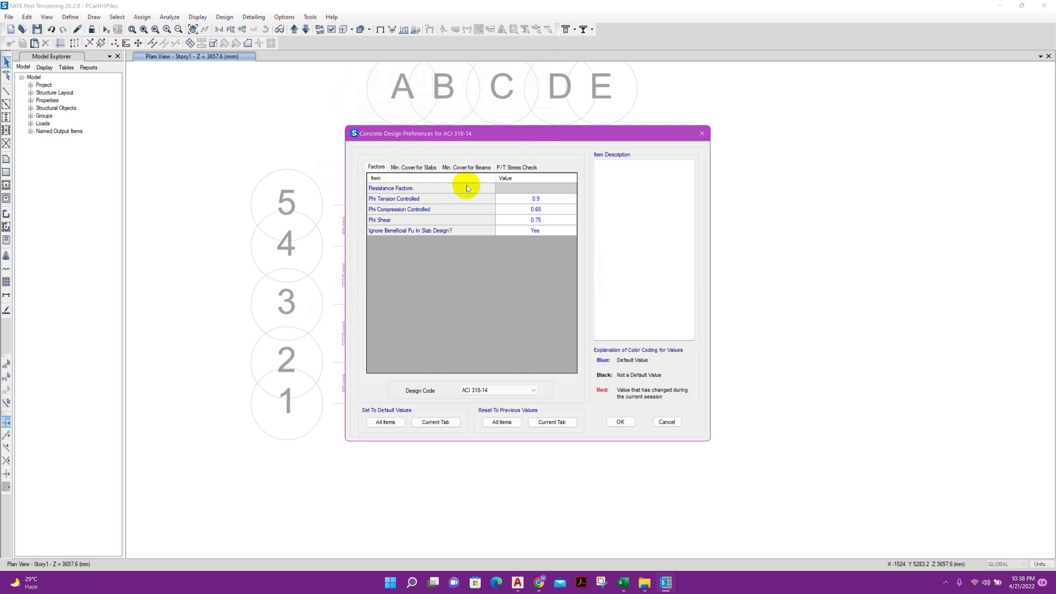
pyautogui.click(409, 167)
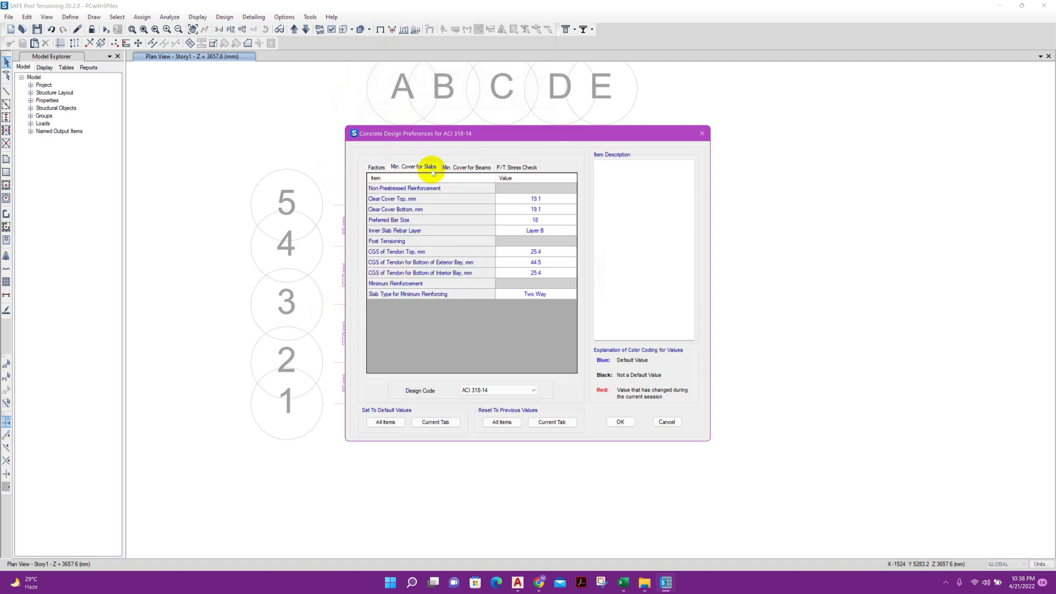
pyautogui.click(540, 200)
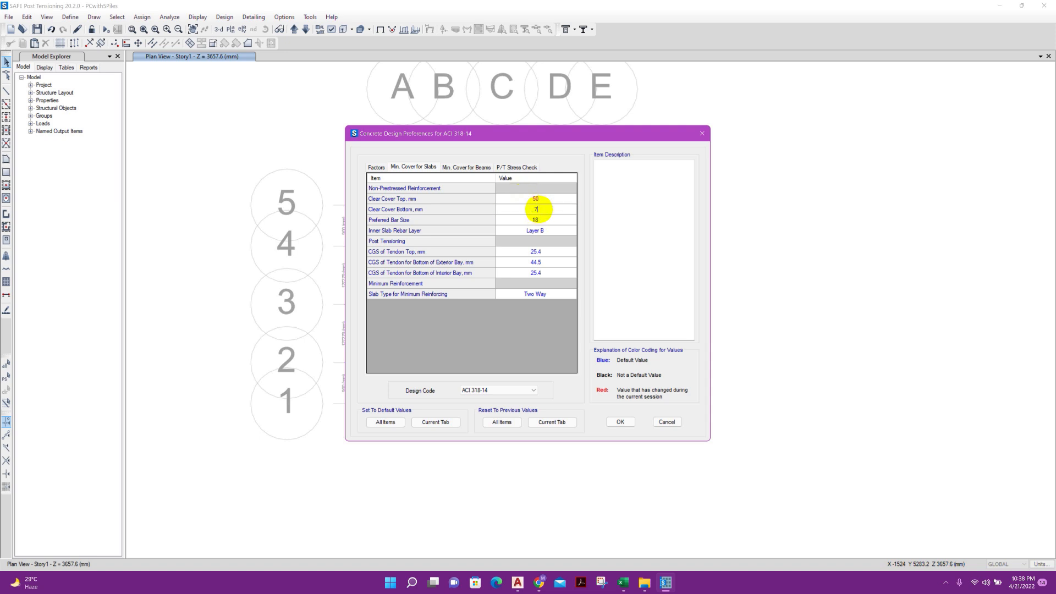
pyautogui.click(537, 223)
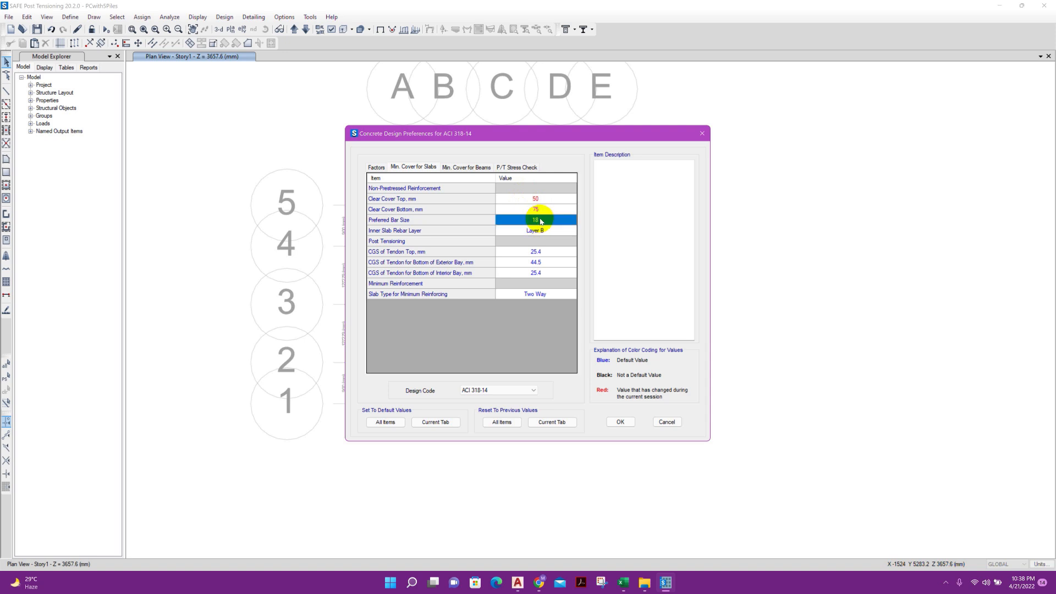
pyautogui.click(544, 221)
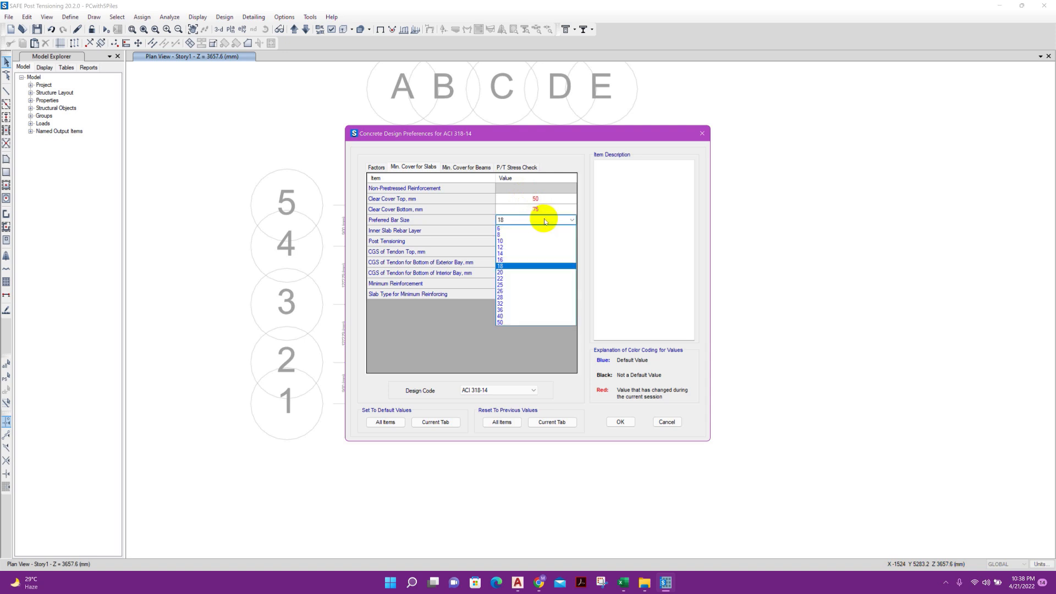
pyautogui.click(521, 272)
pyautogui.click(406, 168)
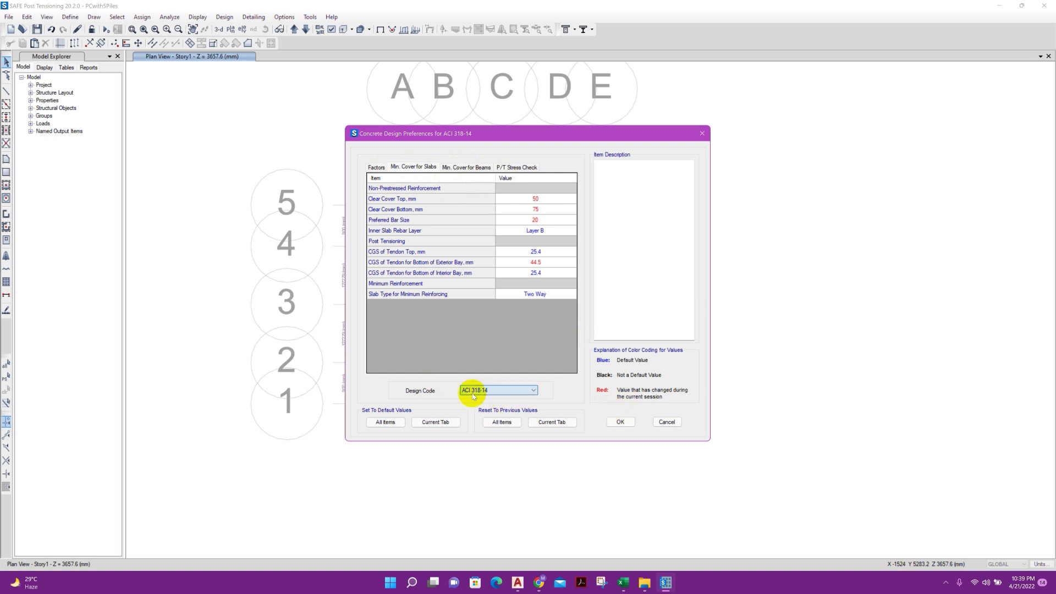
pyautogui.click(620, 422)
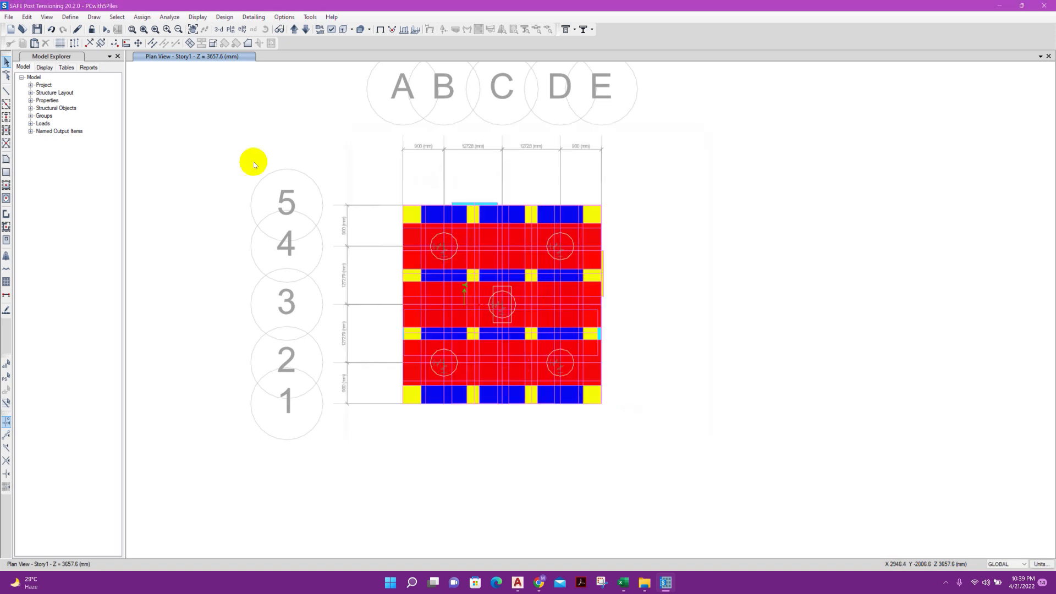
# Add ULT-Design to the concrete slab design combinations and run the analysis and design
pyautogui.click(225, 17)
pyautogui.moveTo(233, 28)
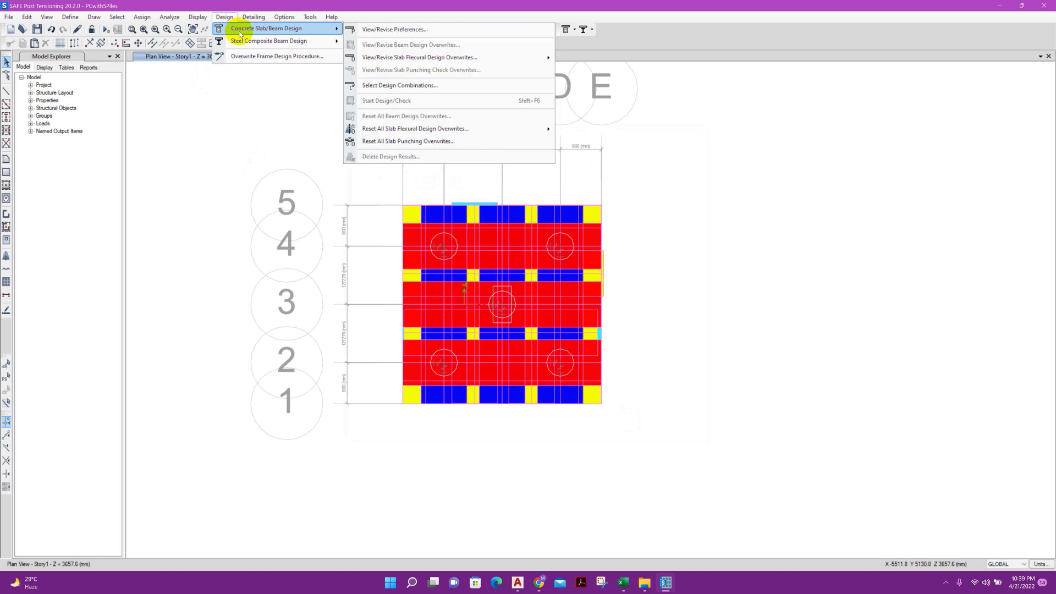
pyautogui.click(396, 86)
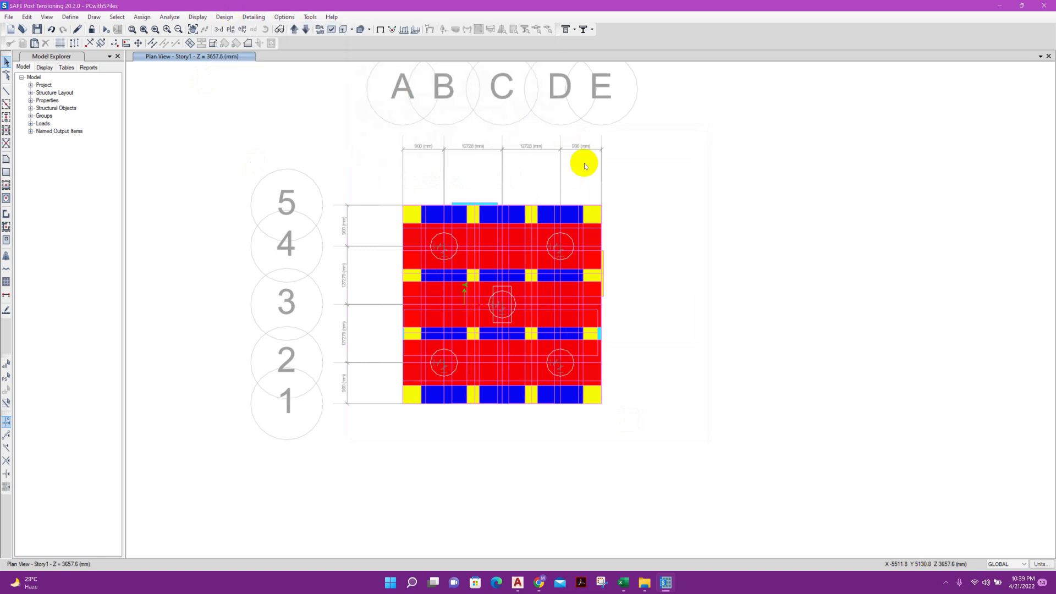
pyautogui.click(416, 255)
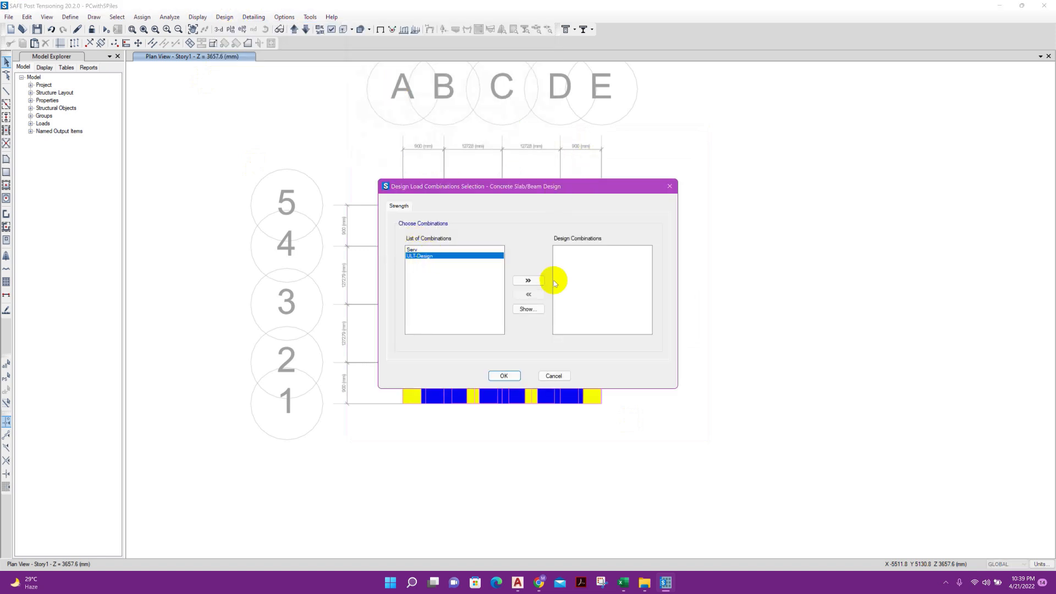
pyautogui.click(528, 281)
pyautogui.click(505, 376)
pyautogui.click(107, 30)
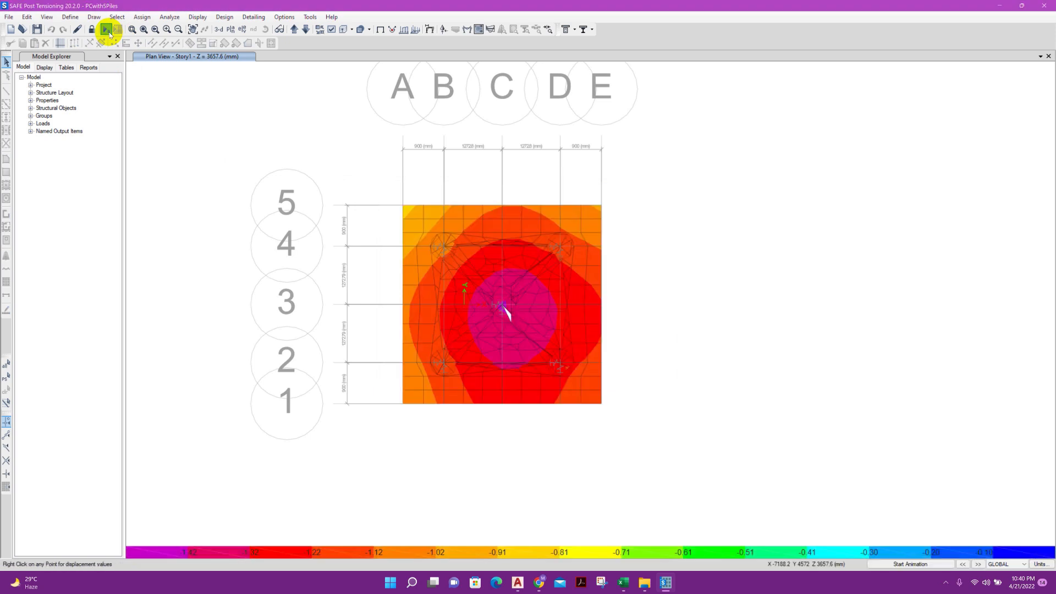
pyautogui.click(107, 29)
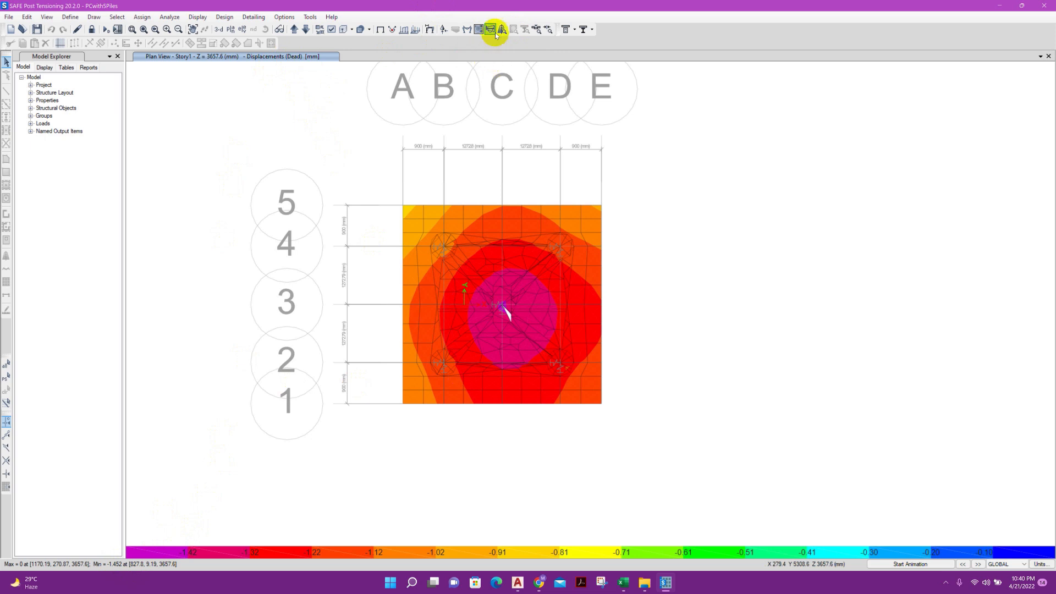
# Display the punching shear D/C ratios of the piles and column in a 3D view
pyautogui.click(536, 29)
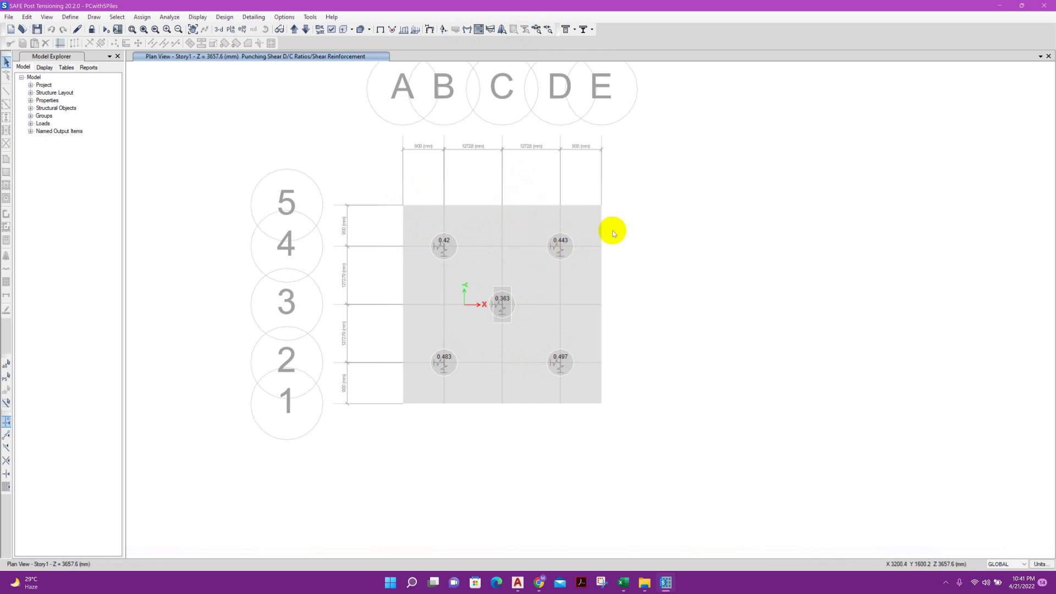
pyautogui.click(219, 29)
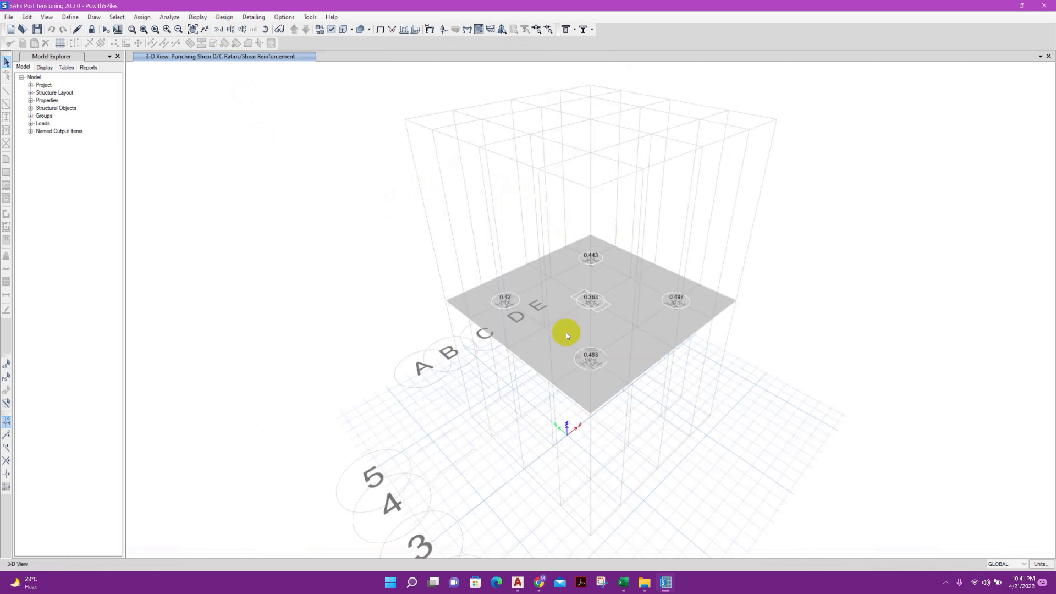
pyautogui.scroll(3, 566, 330)
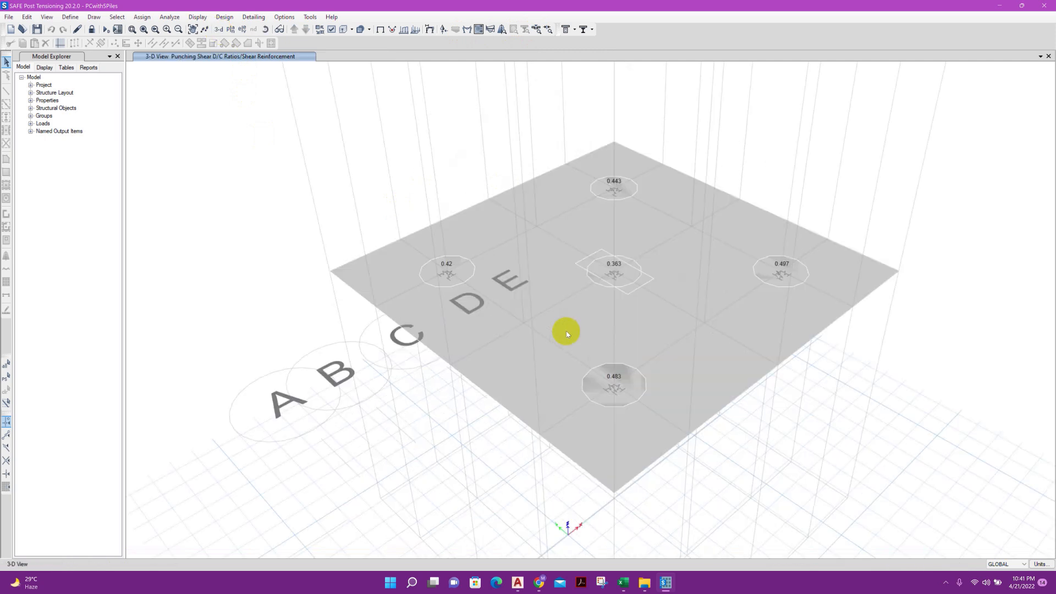
# Display the Fz restraint reactions as arrows for the Serv load combination
pyautogui.click(448, 29)
pyautogui.click(509, 240)
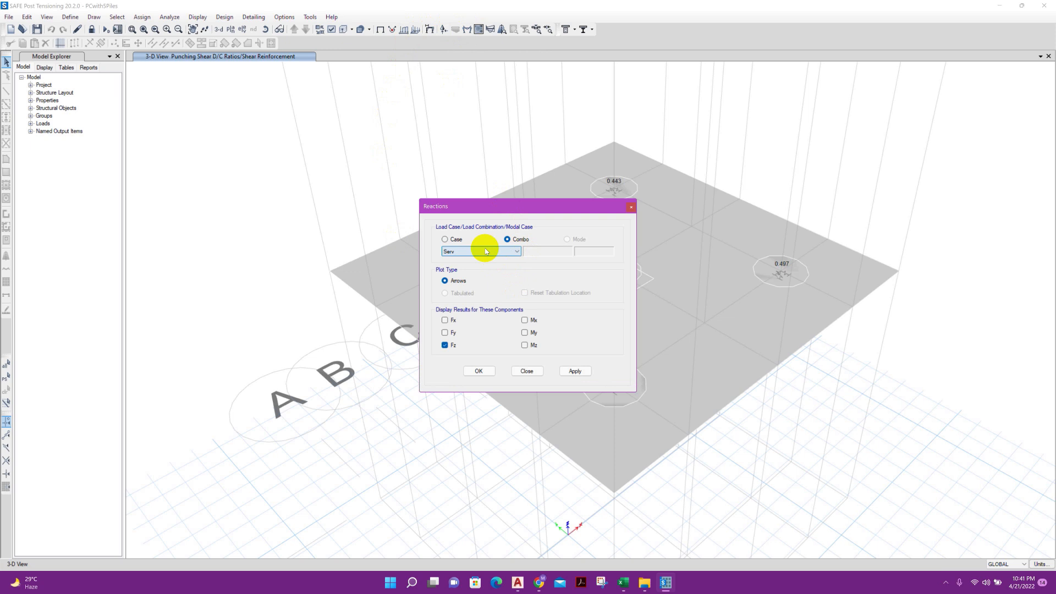
pyautogui.click(568, 373)
pyautogui.click(528, 372)
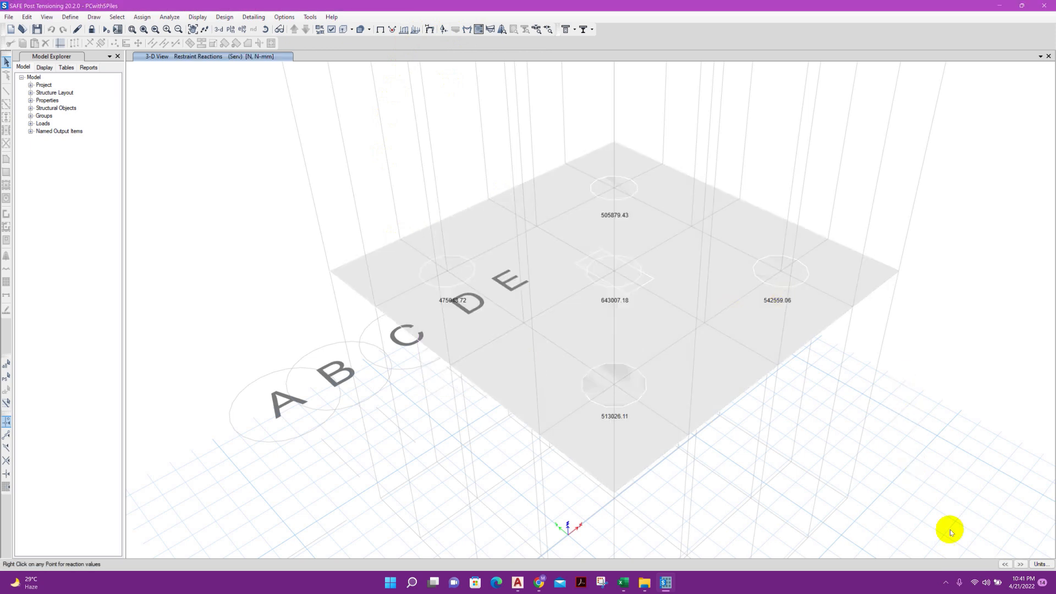
# Set the consistent units to kN for force and m for length
pyautogui.click(1033, 564)
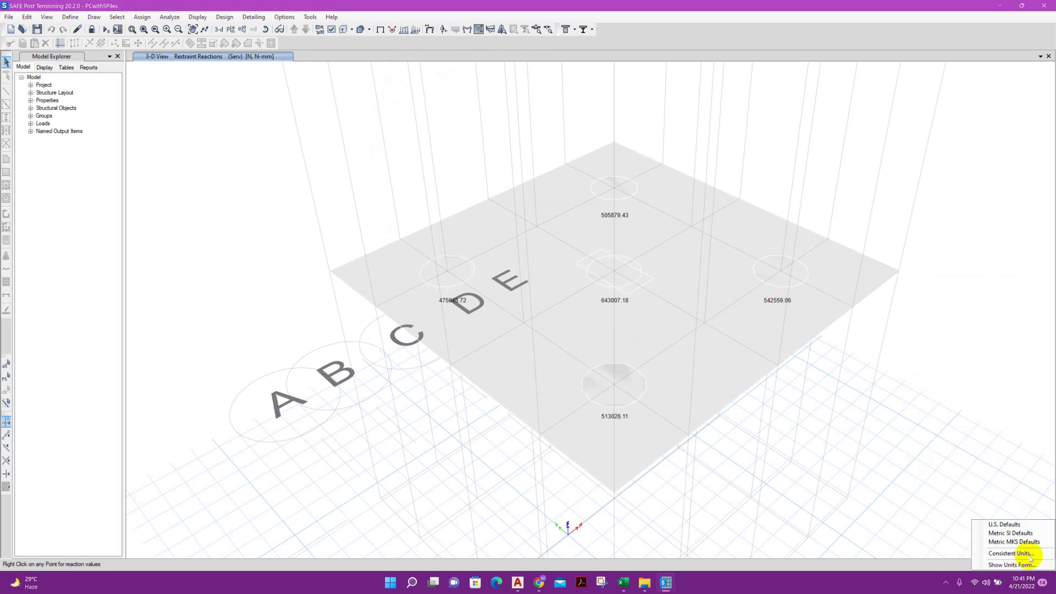
pyautogui.click(1029, 554)
pyautogui.click(517, 210)
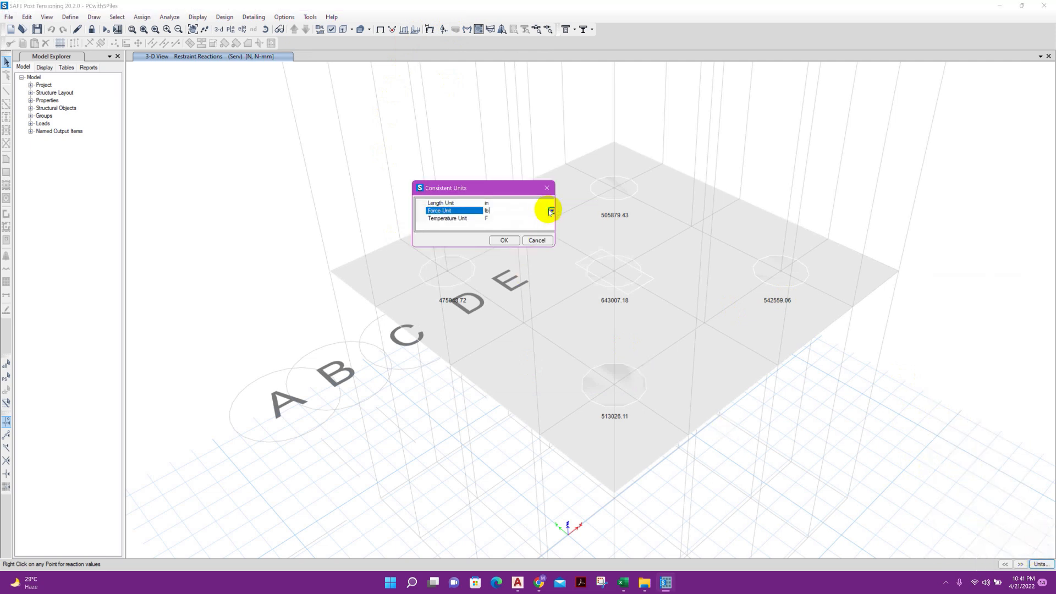
pyautogui.click(551, 212)
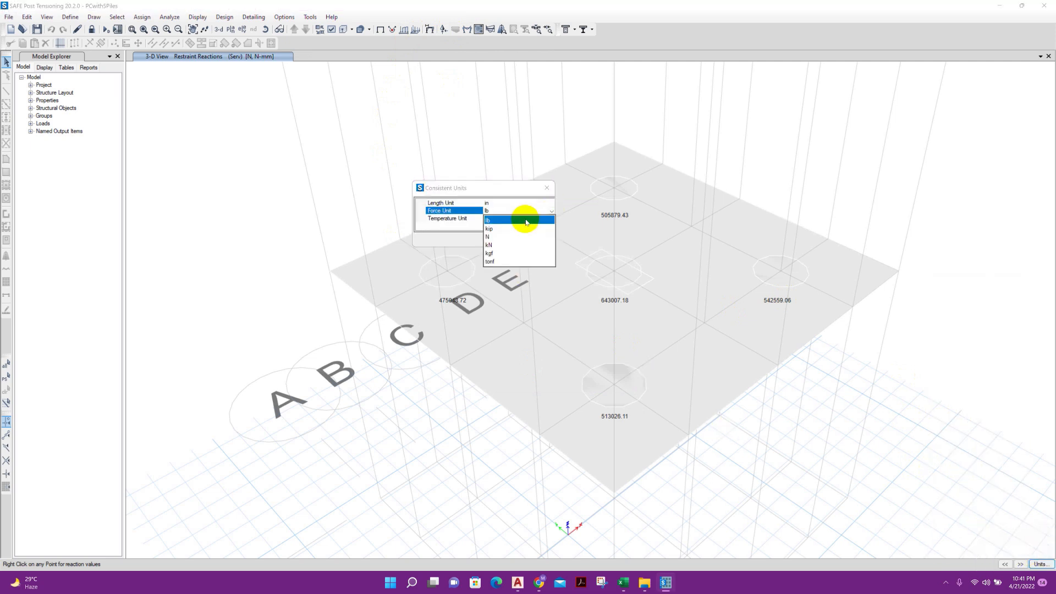
pyautogui.click(502, 245)
pyautogui.click(527, 204)
pyautogui.click(550, 204)
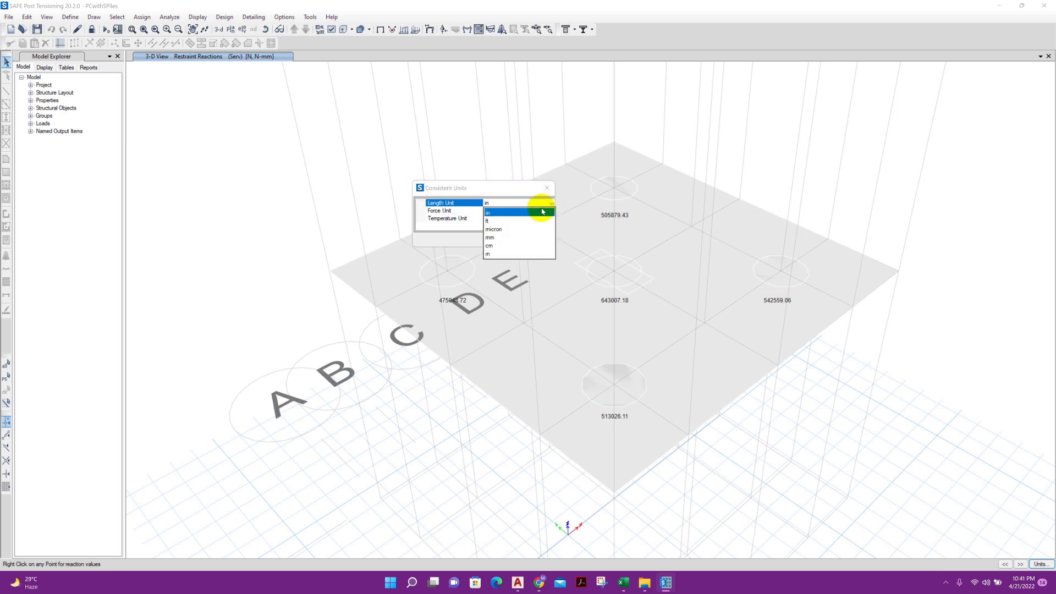
pyautogui.click(502, 246)
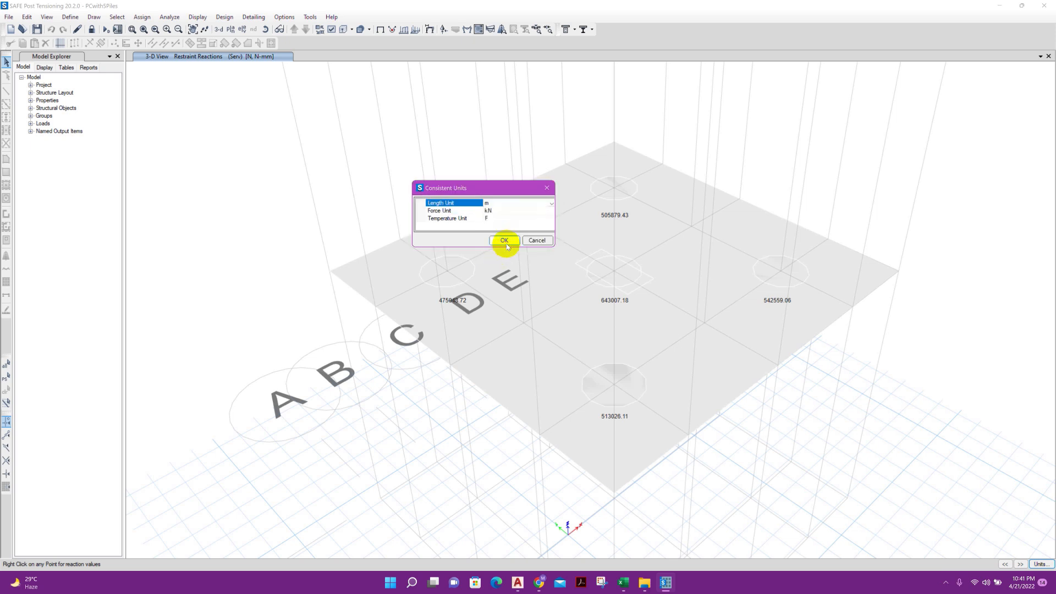
pyautogui.click(502, 240)
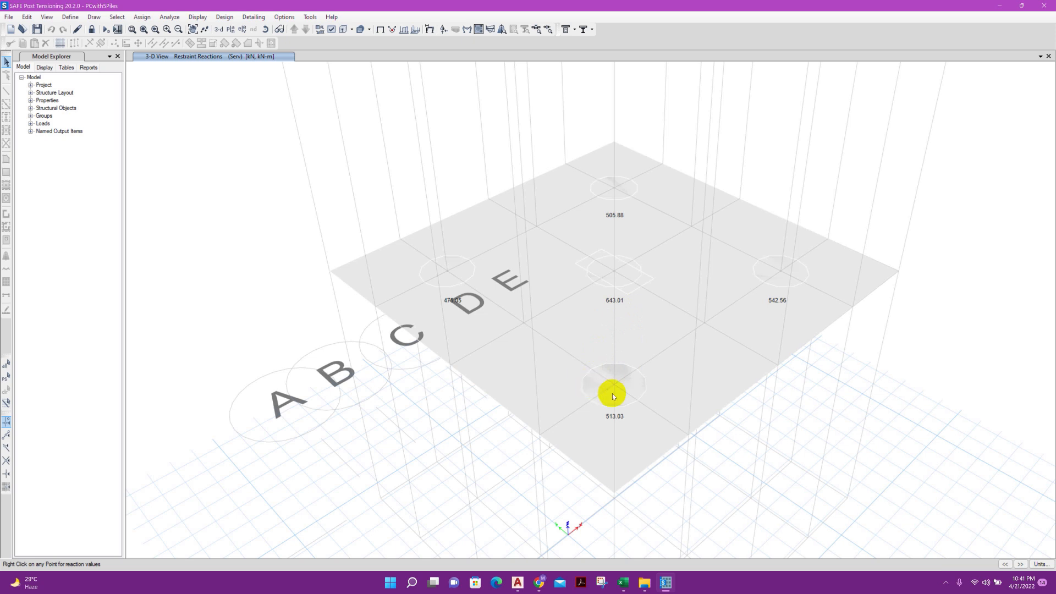
# Examine the pile reactions against the pile capacity in the Excel Pile Cap design workbook, and return to SAFE
pyautogui.rightClick(612, 285)
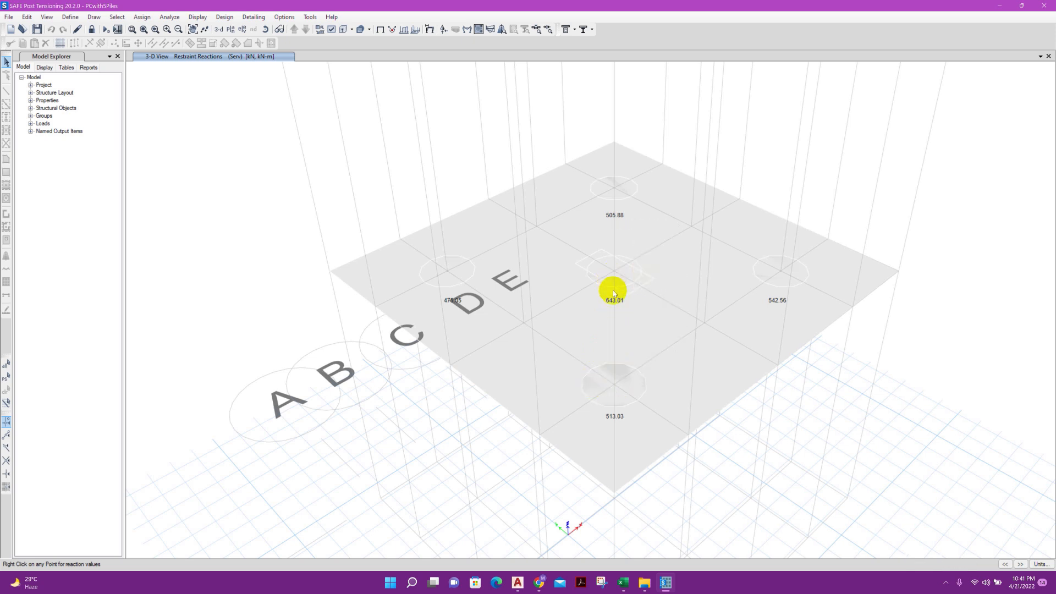
pyautogui.rightClick(615, 286)
pyautogui.rightClick(615, 275)
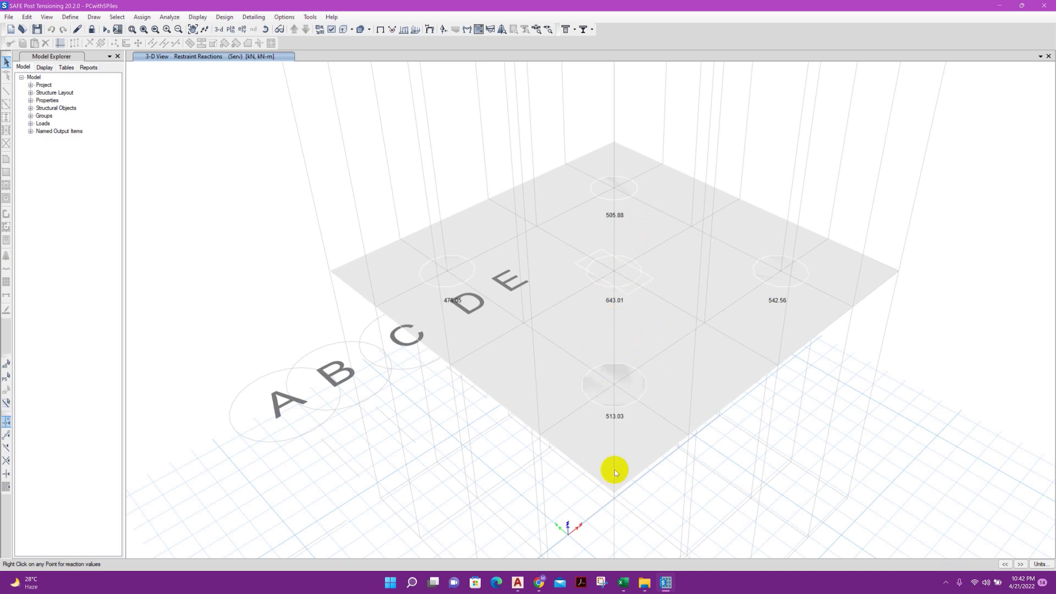
pyautogui.click(623, 583)
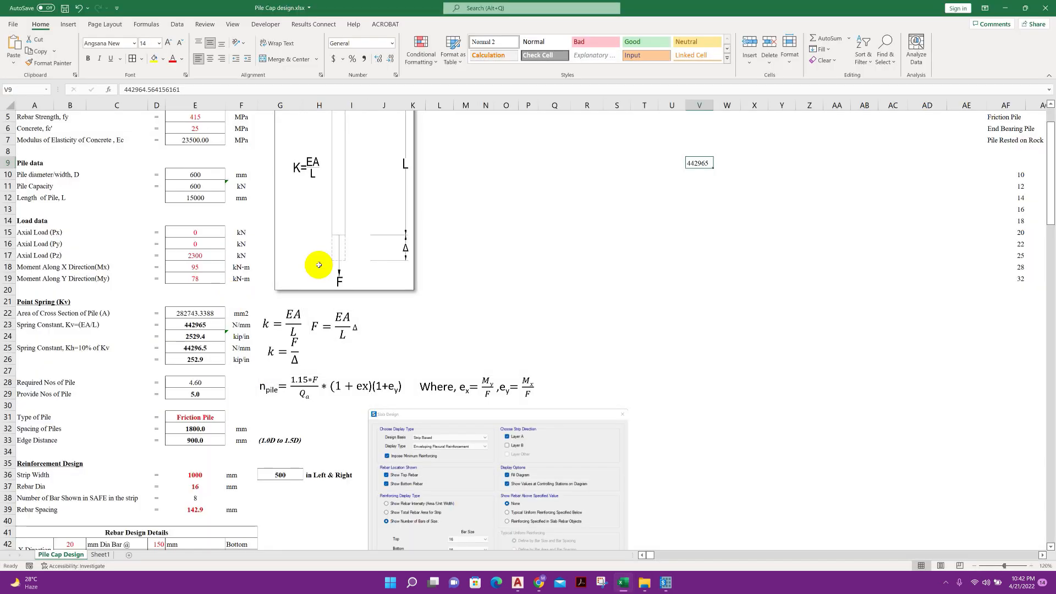
pyautogui.click(205, 188)
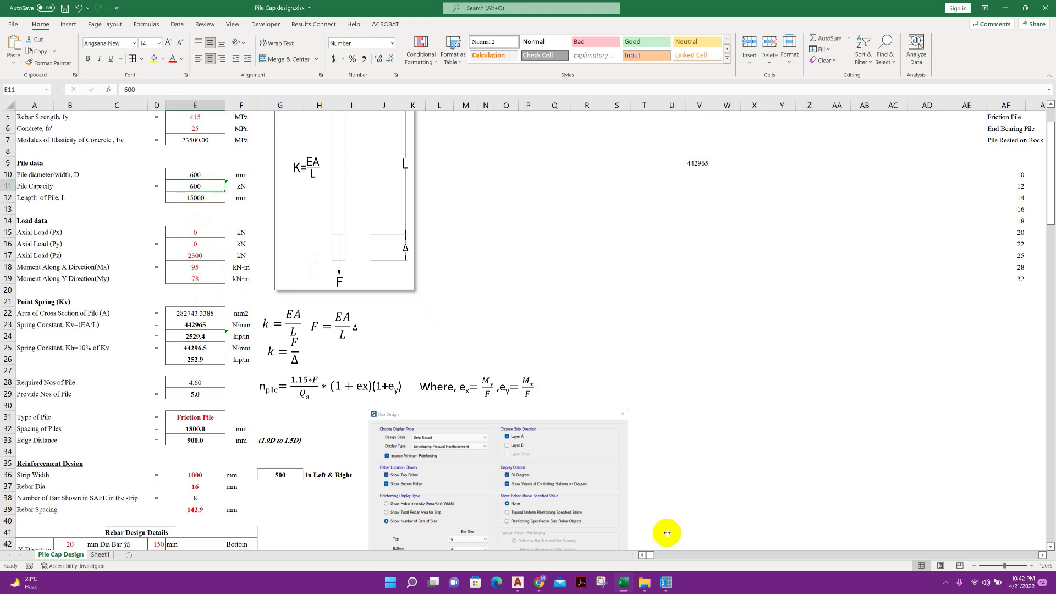
pyautogui.click(666, 583)
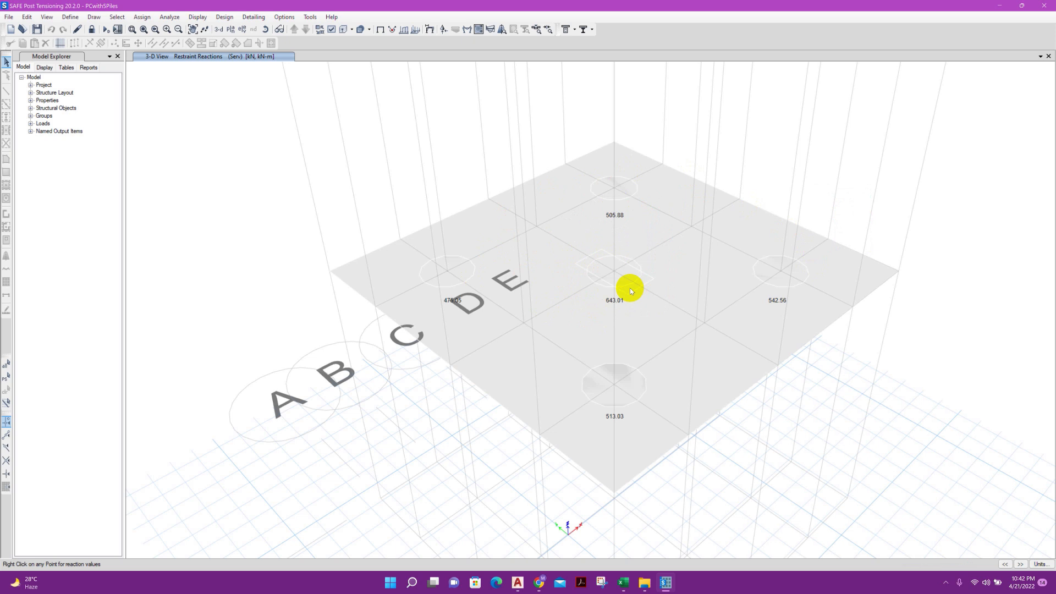
pyautogui.moveTo(627, 286); pyautogui.dragTo(619, 296, button='middle')
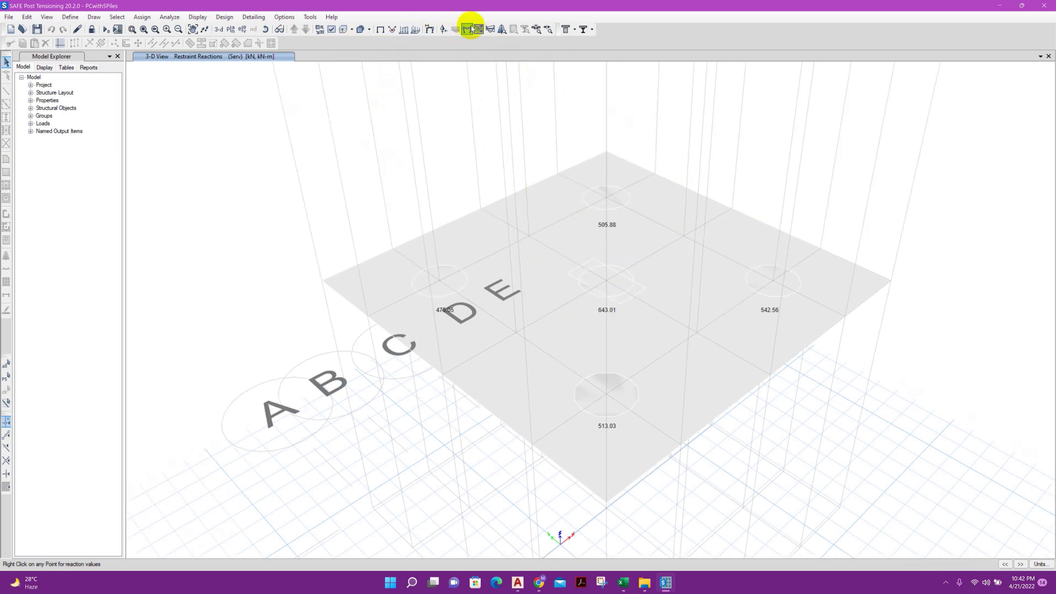
# Switch to the plan view and display the Layer A strip moments for the ULT-Design combination
pyautogui.click(230, 30)
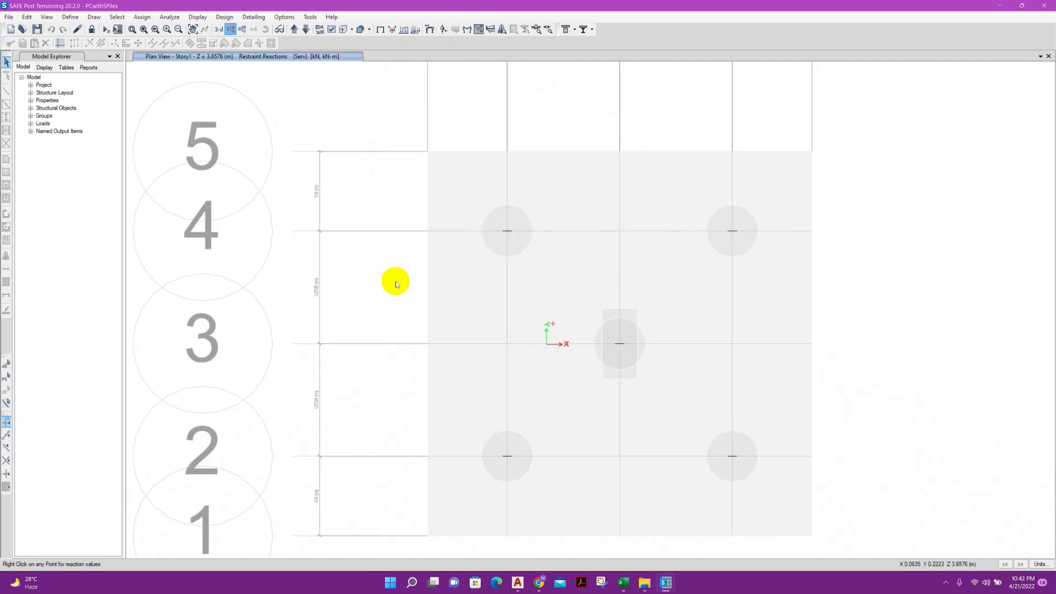
pyautogui.moveTo(395, 281); pyautogui.dragTo(240, 239, button='middle')
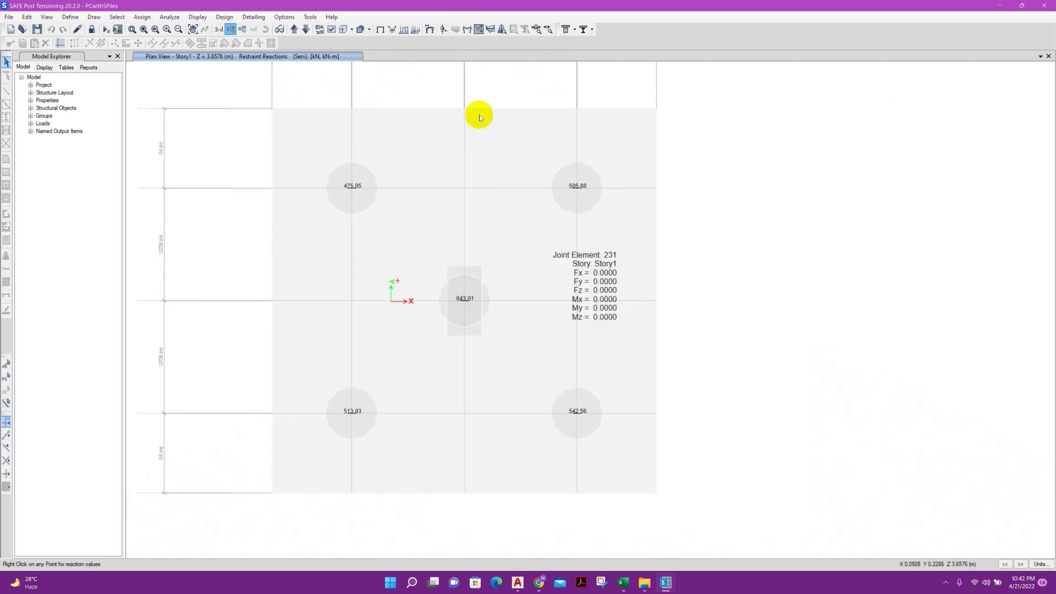
pyautogui.click(490, 29)
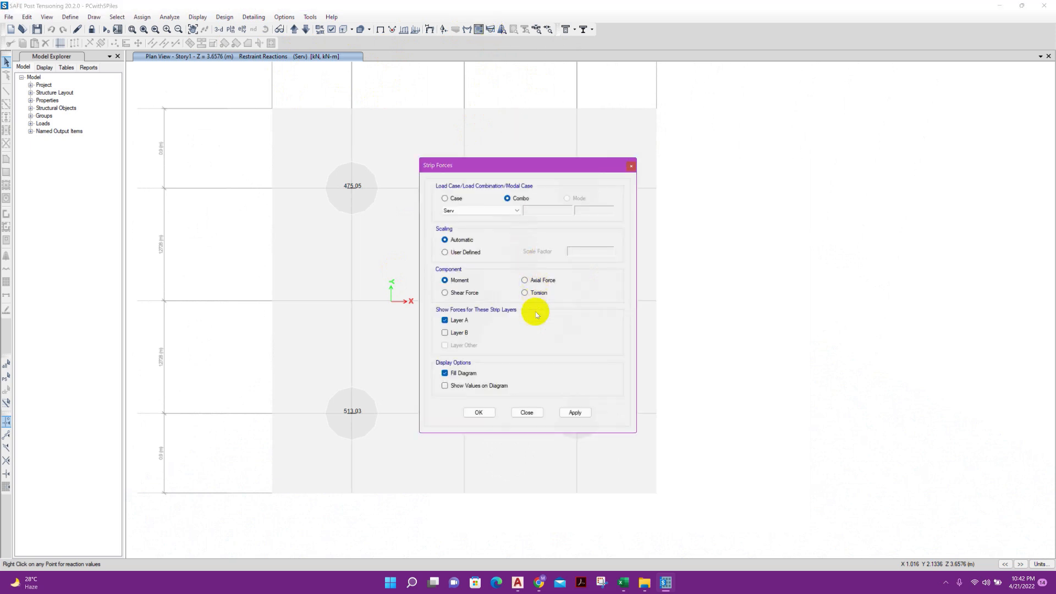
pyautogui.click(514, 211)
pyautogui.click(509, 225)
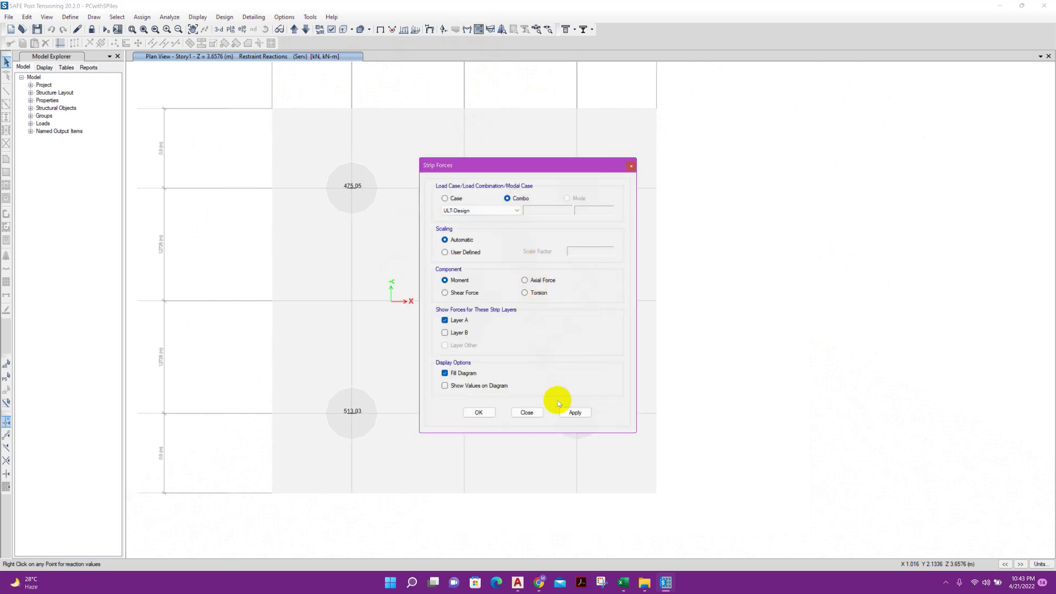
pyautogui.click(566, 412)
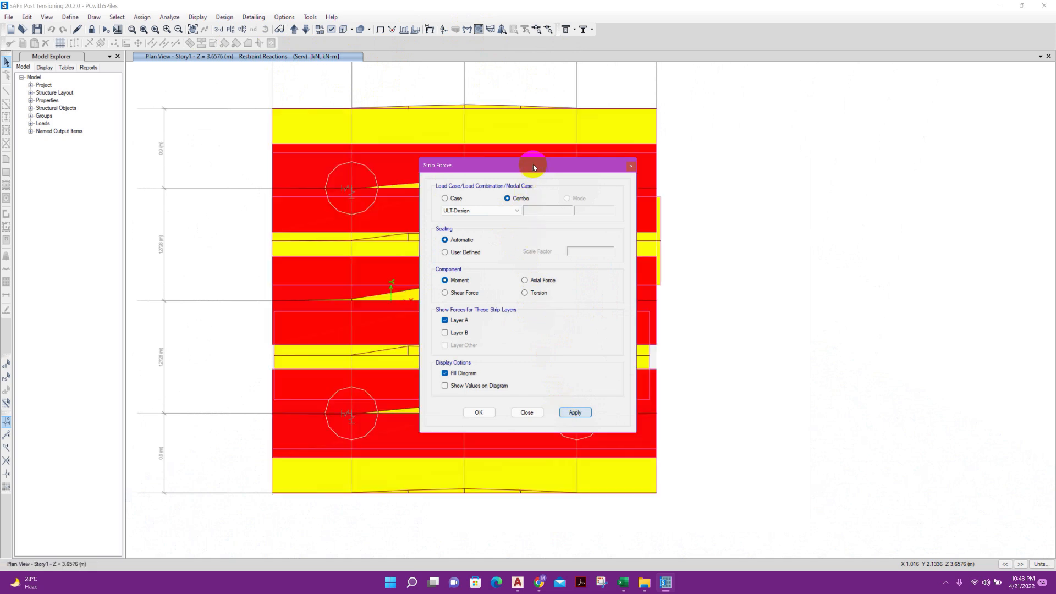
pyautogui.moveTo(534, 166); pyautogui.dragTo(851, 167)
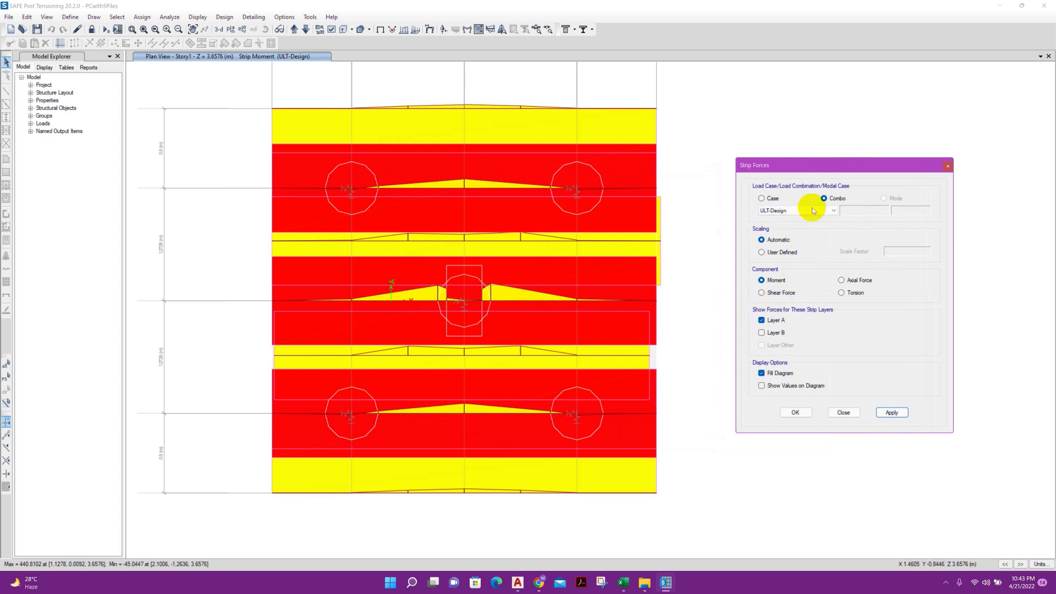
# Add the Layer B strips to the displayed strip moment diagrams
pyautogui.click(775, 333)
pyautogui.click(880, 412)
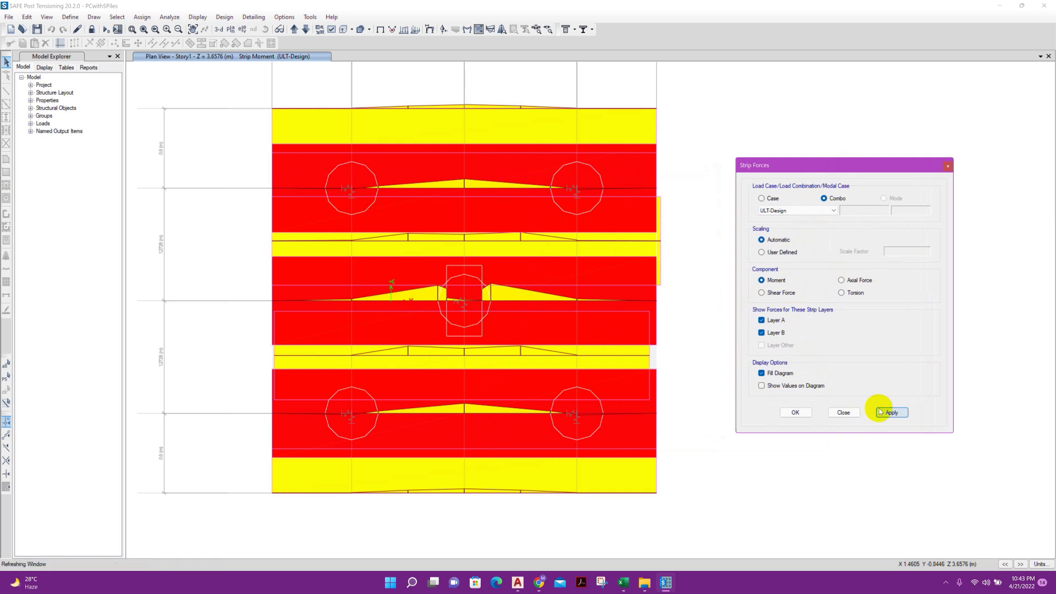
pyautogui.click(838, 411)
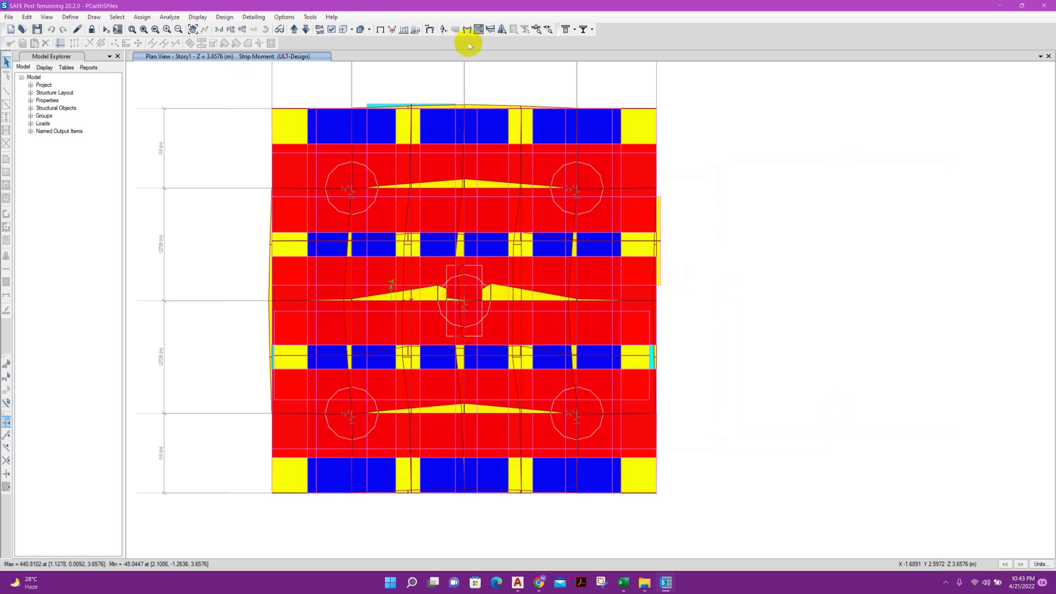
# Display the Layer A slab design reinforcement as number of bars, with bar size 16 at the top and 20 at the bottom
pyautogui.click(500, 32)
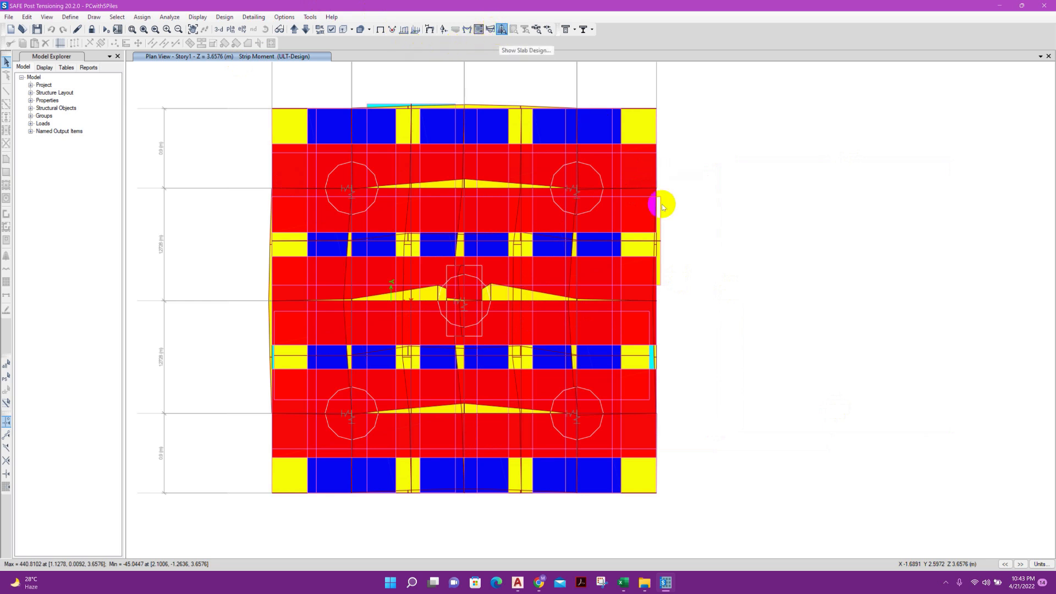
pyautogui.moveTo(607, 151); pyautogui.dragTo(892, 136)
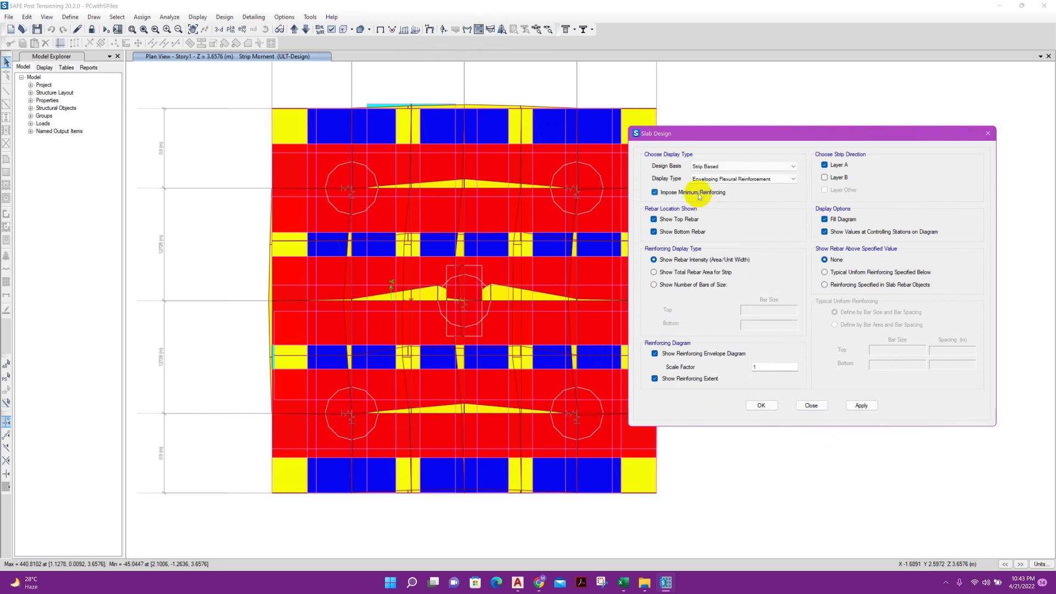
pyautogui.click(688, 288)
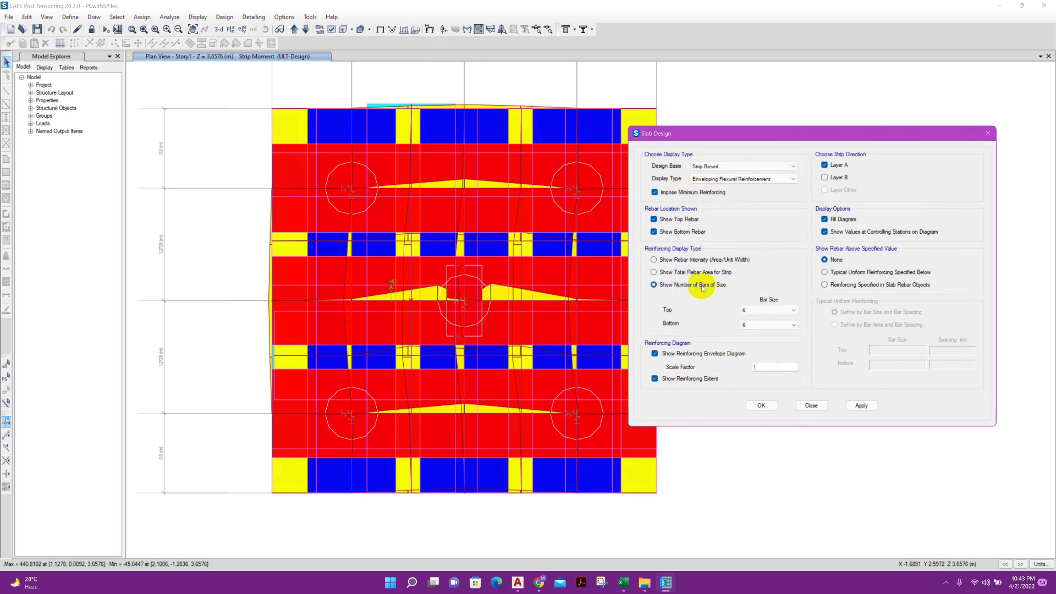
pyautogui.click(770, 316)
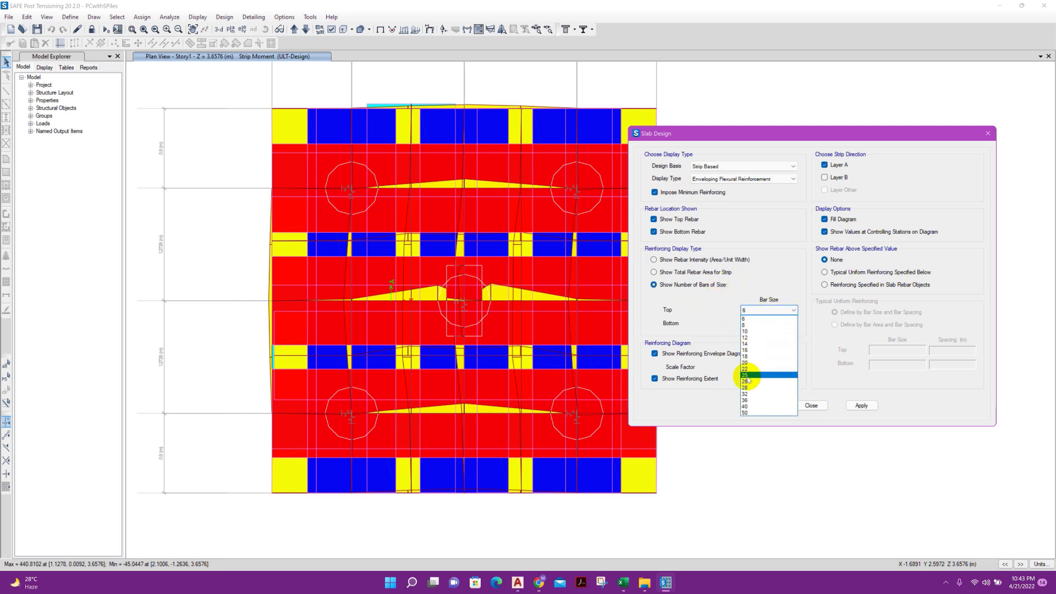
pyautogui.click(748, 349)
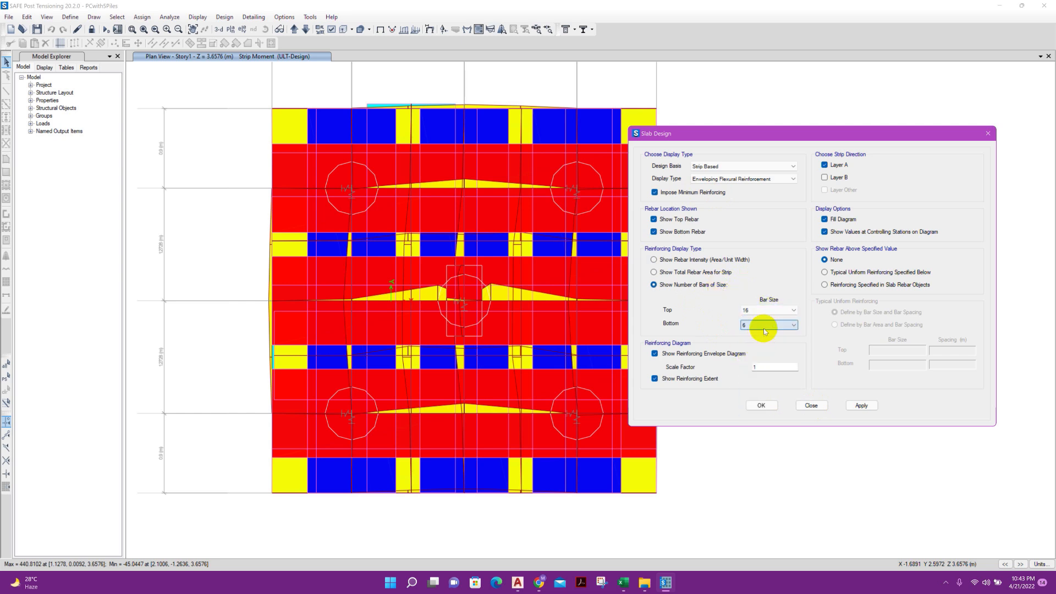
pyautogui.click(764, 325)
pyautogui.click(749, 377)
pyautogui.click(856, 406)
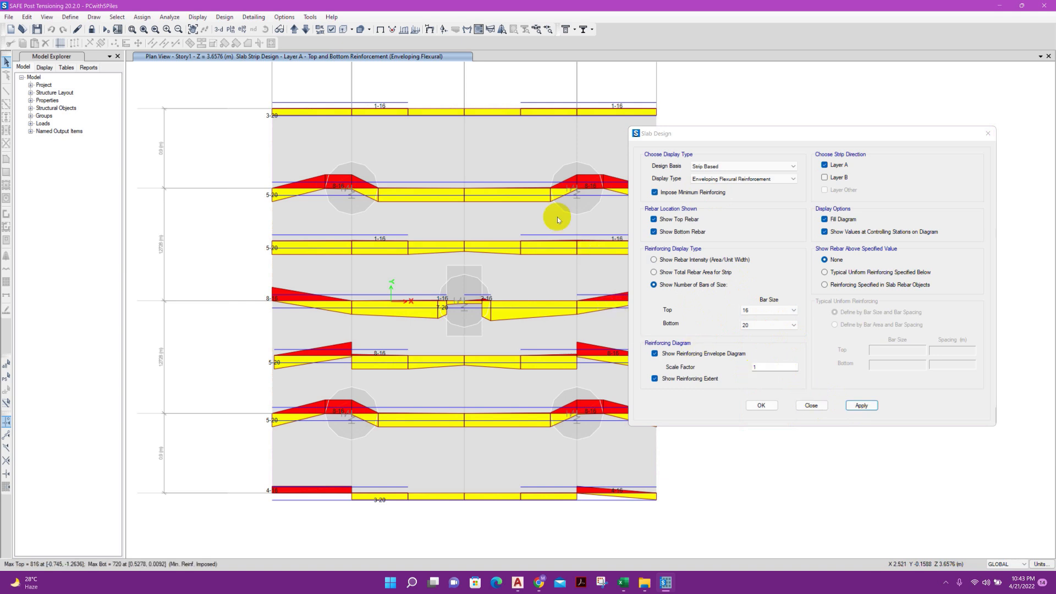
pyautogui.moveTo(688, 139); pyautogui.dragTo(715, 129)
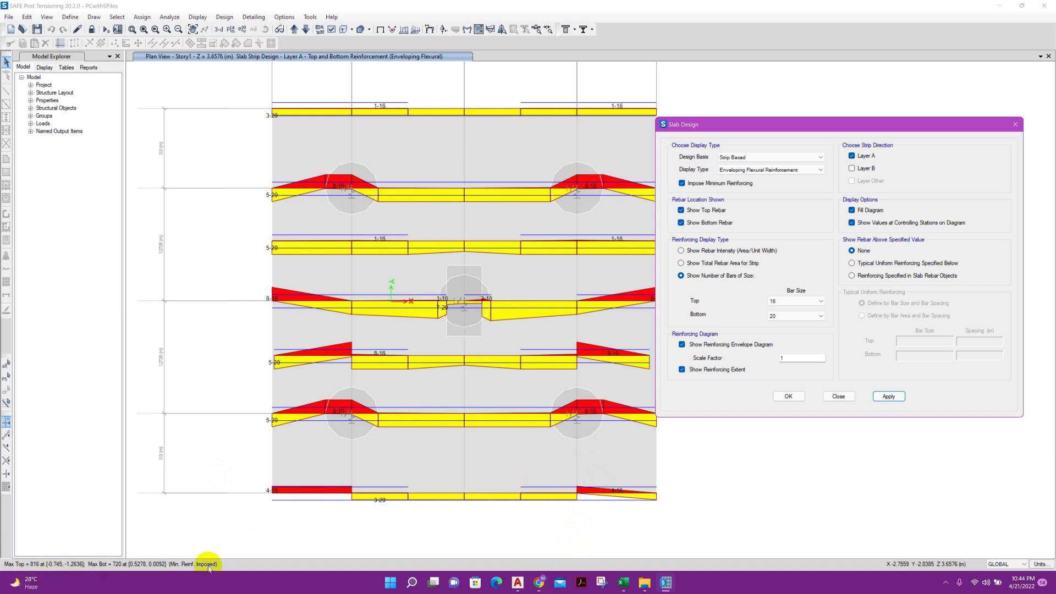
# In the Excel Pile Cap design workbook, set the rebar diameter to 20 mm and the number of bars in the strip to 7
pyautogui.click(622, 583)
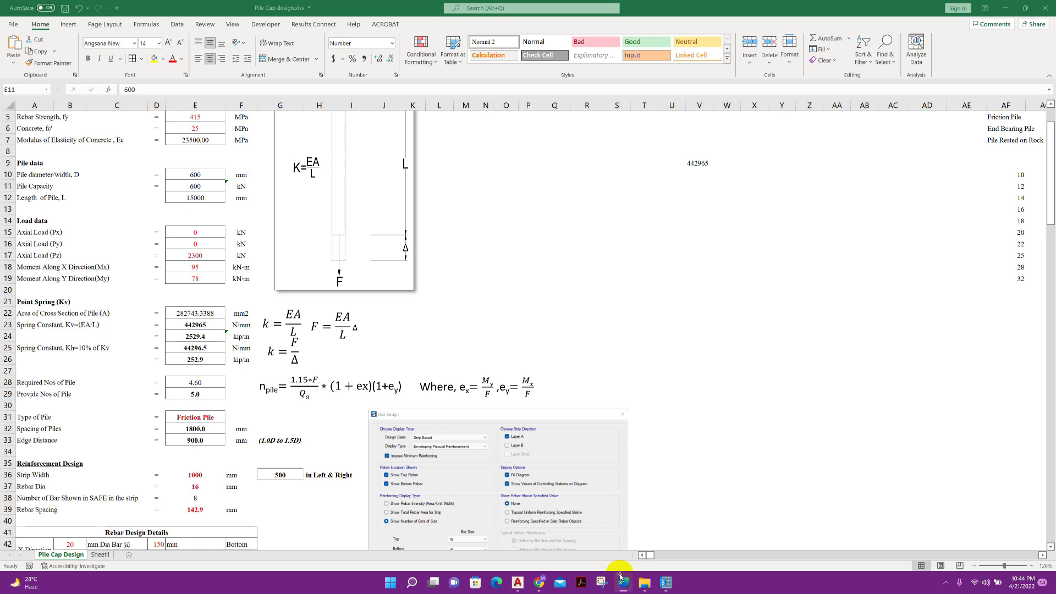
pyautogui.scroll(-3, 196, 413)
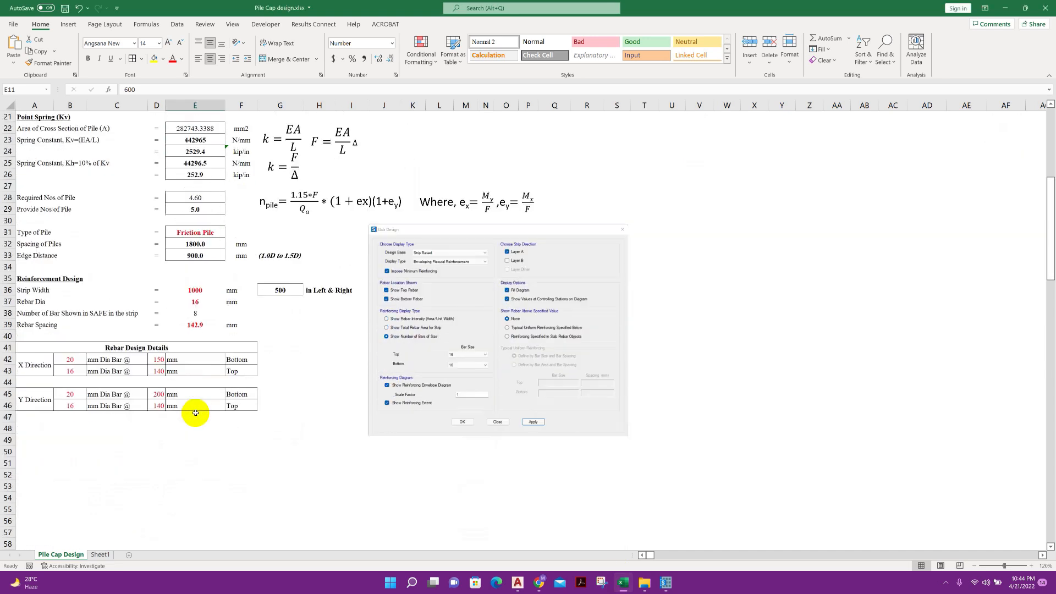
pyautogui.click(195, 292)
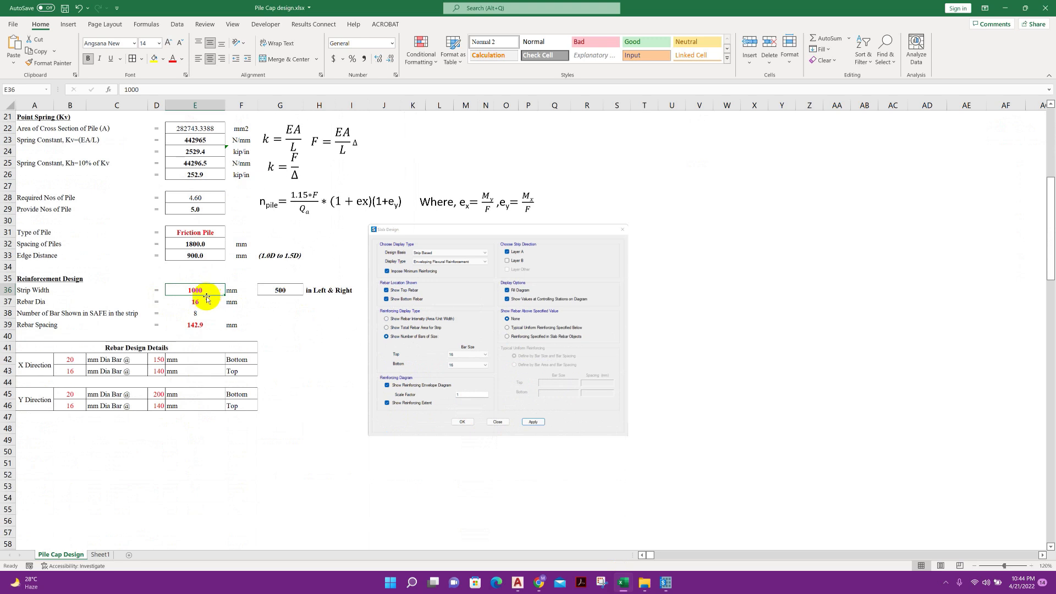
pyautogui.click(203, 303)
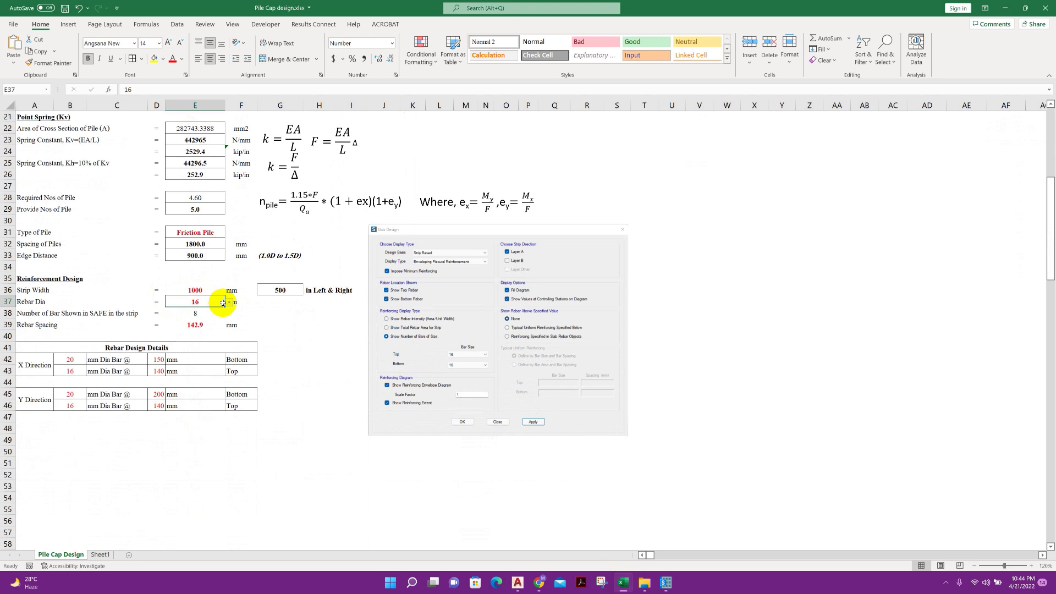
pyautogui.click(225, 303)
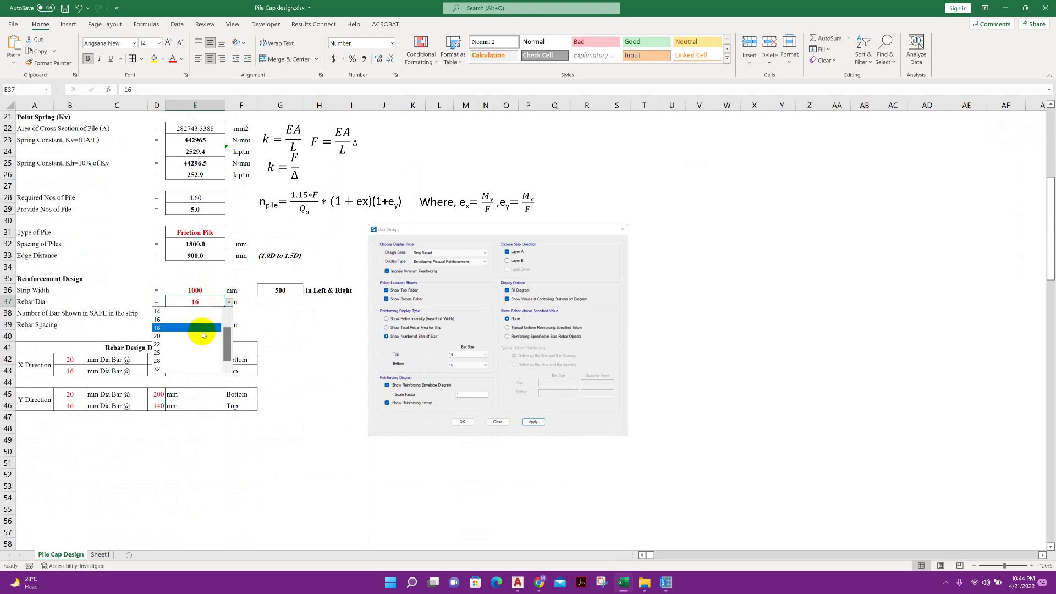
pyautogui.click(204, 317)
pyautogui.click(206, 312)
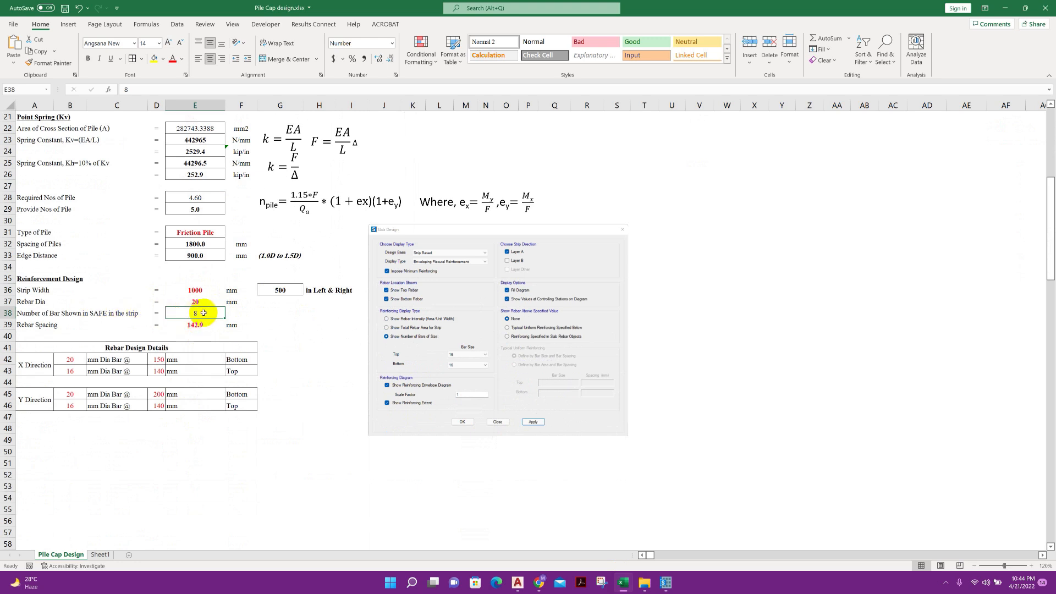
pyautogui.write('7')
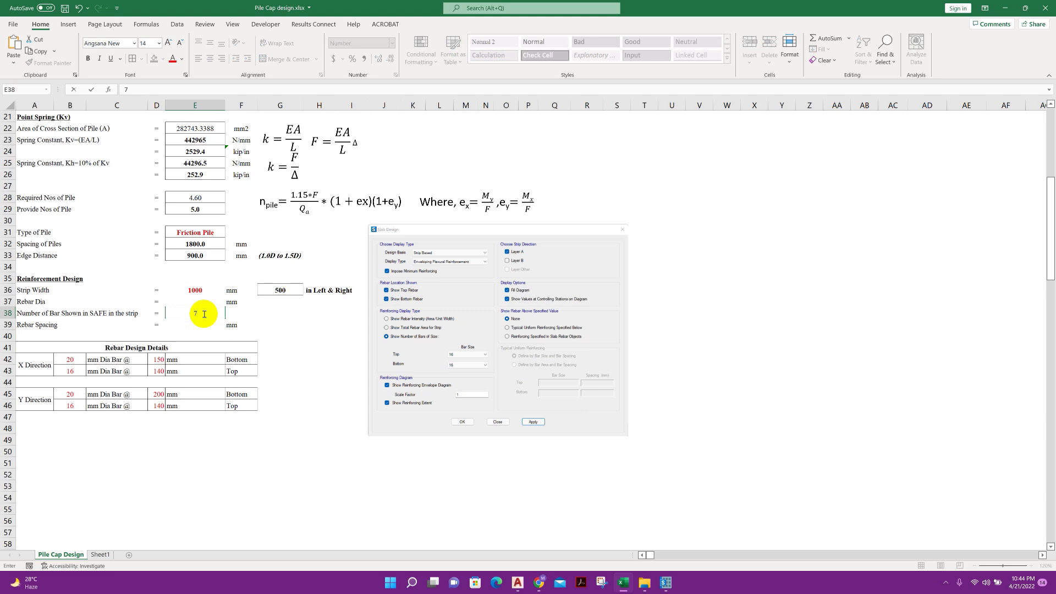
pyautogui.click(296, 340)
pyautogui.click(205, 326)
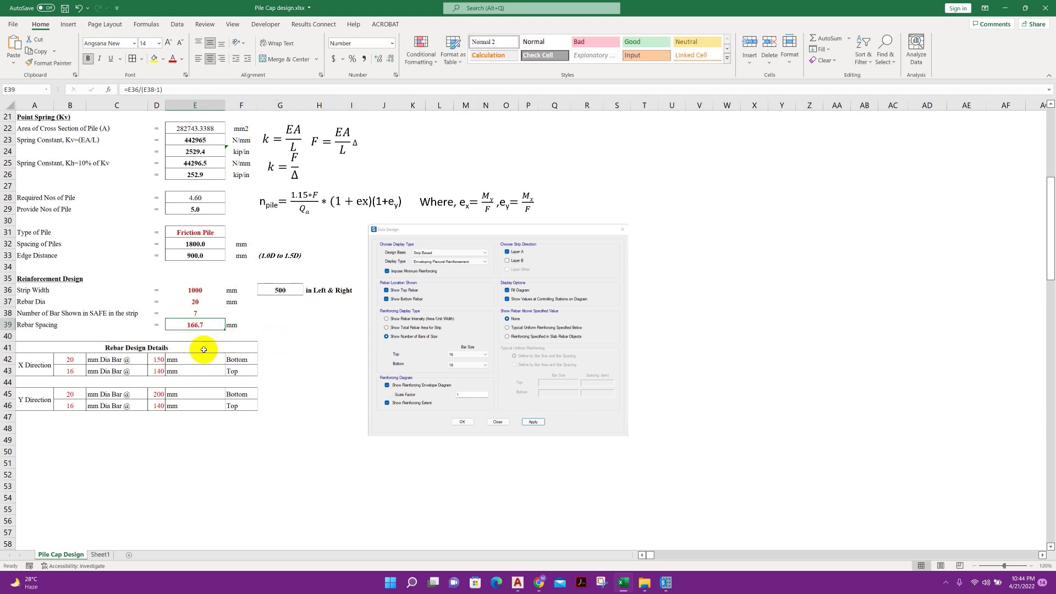
# Set the X-direction bottom rebar spacing to 160 mm in the rebar design details
pyautogui.click(158, 364)
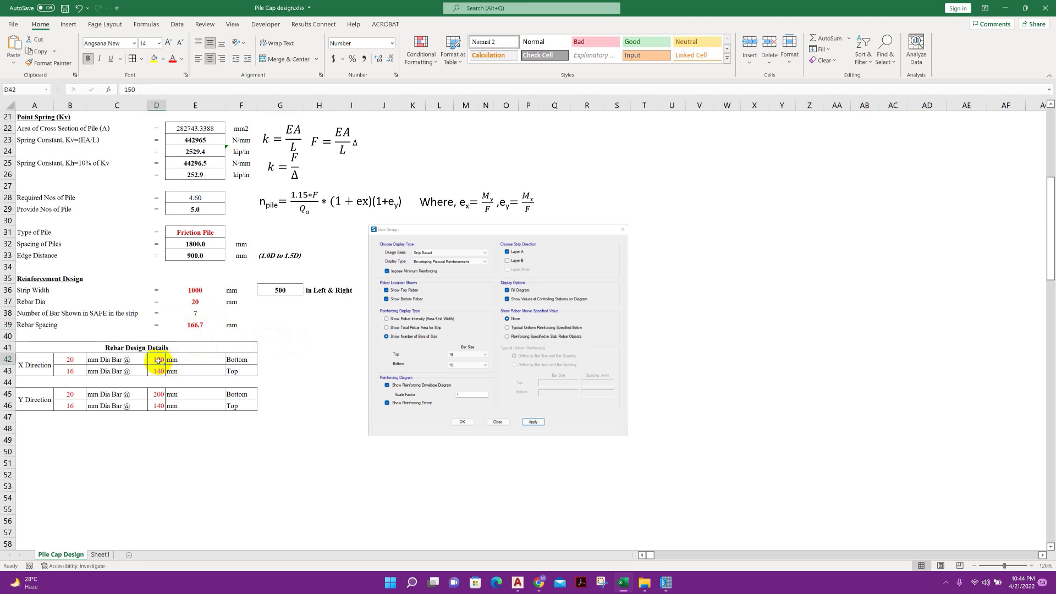
pyautogui.write('160')
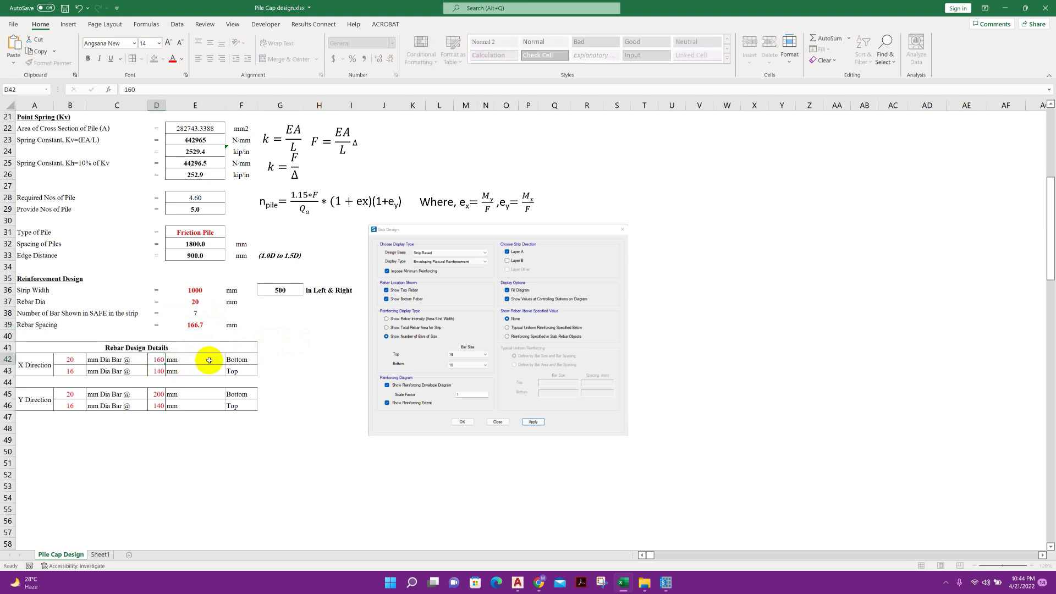
pyautogui.hotkey('ctrl', 'Return')
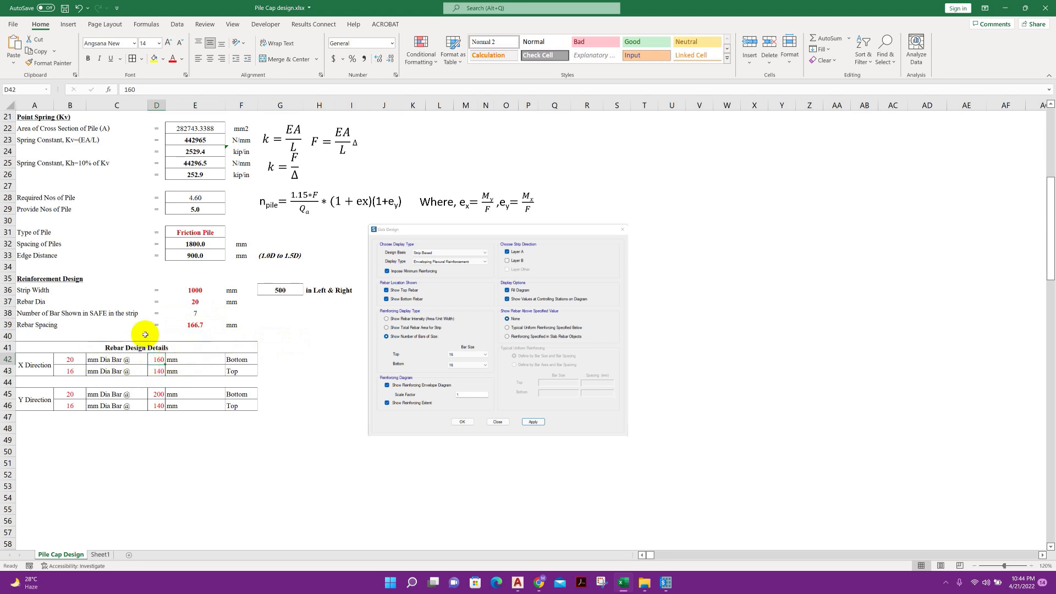
# Set the number of bars to 8 and the rebar diameter to 16 mm, and compare the spacing with the rebar design details
pyautogui.click(181, 317)
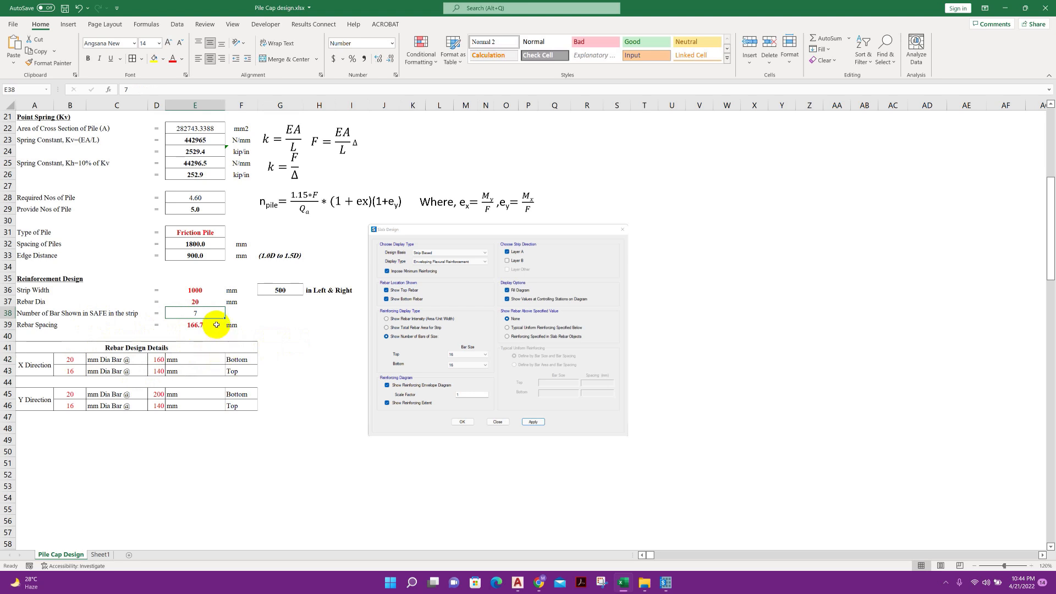
pyautogui.write('8')
pyautogui.press('Return')
pyautogui.click(213, 302)
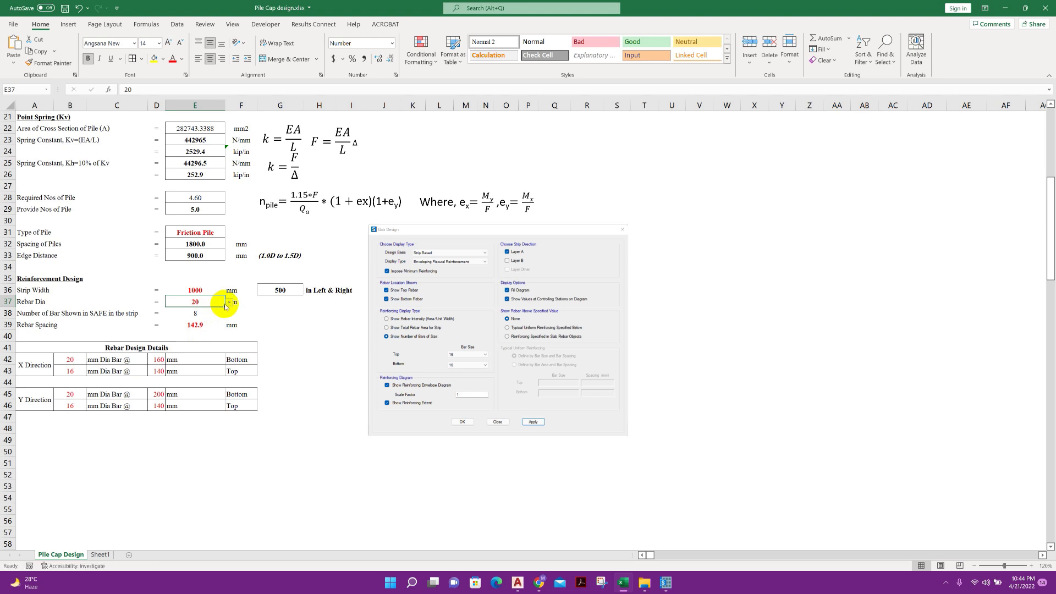
pyautogui.click(228, 303)
pyautogui.click(189, 316)
pyautogui.click(216, 326)
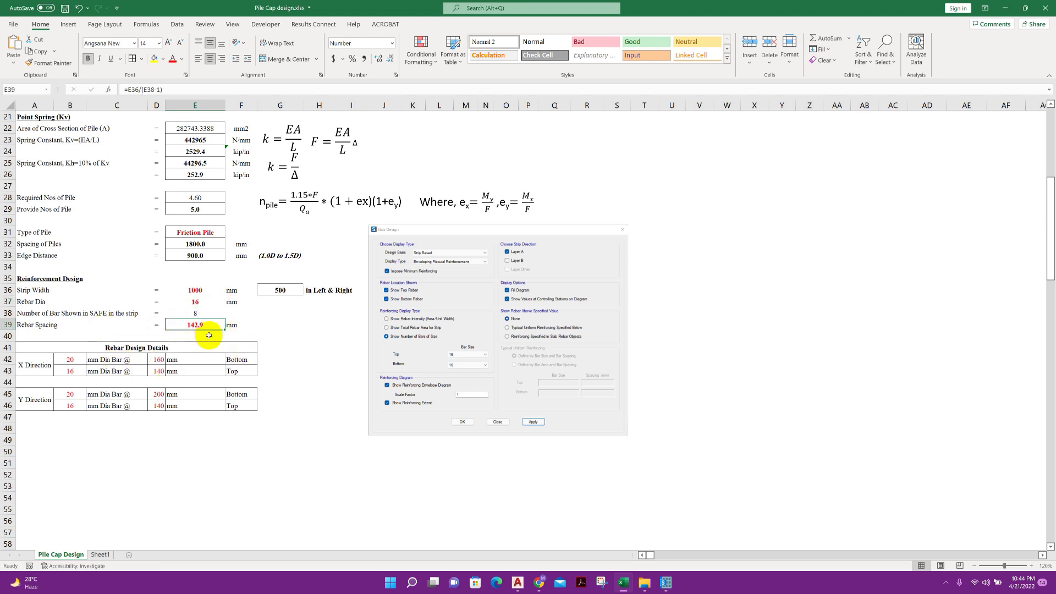
pyautogui.click(161, 372)
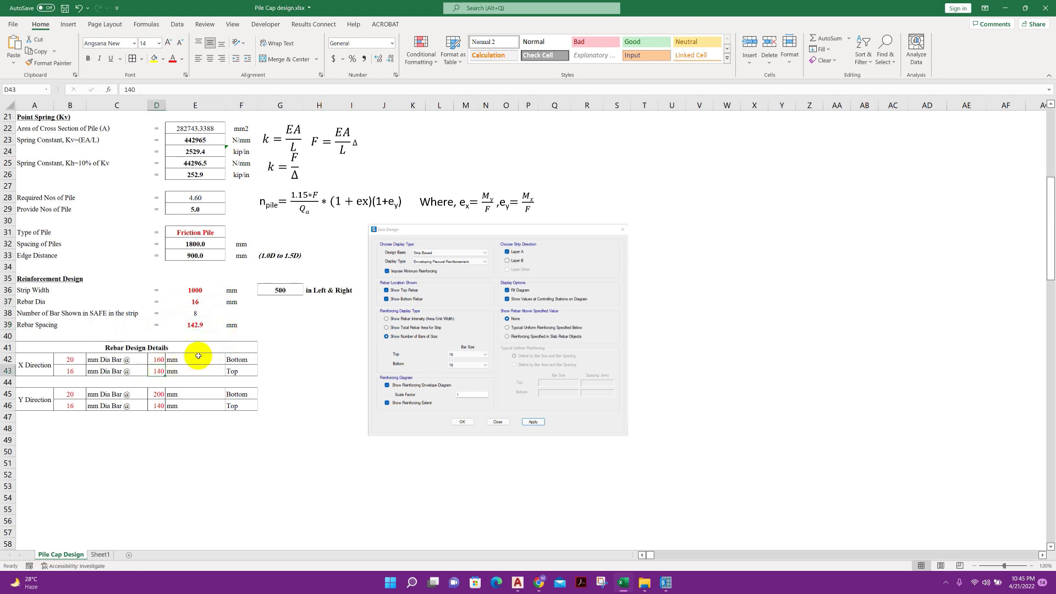
pyautogui.click(169, 360)
pyautogui.moveTo(44, 364); pyautogui.dragTo(233, 364)
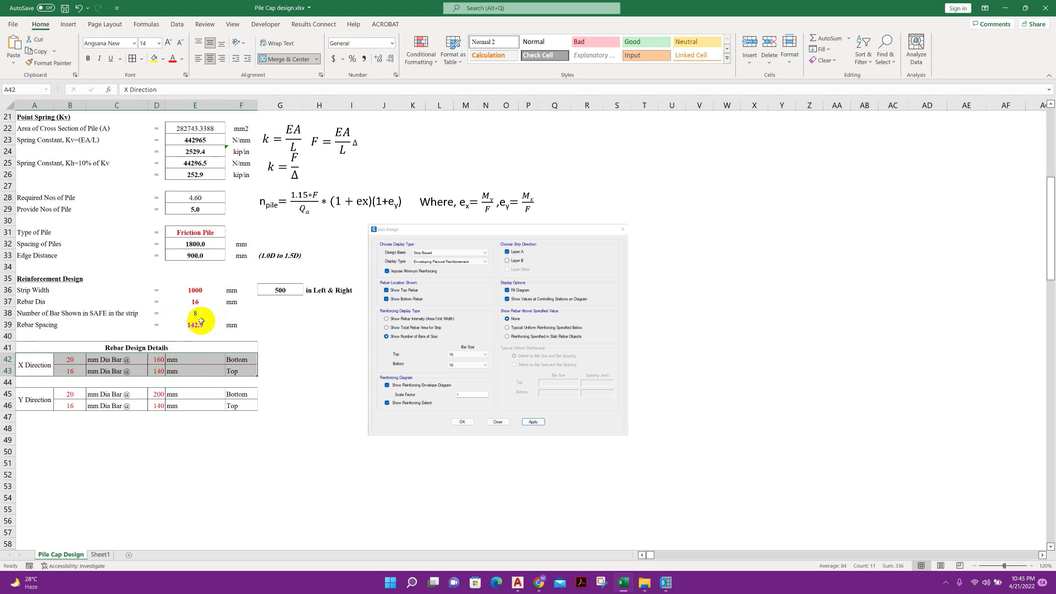
pyautogui.click(113, 394)
pyautogui.click(63, 394)
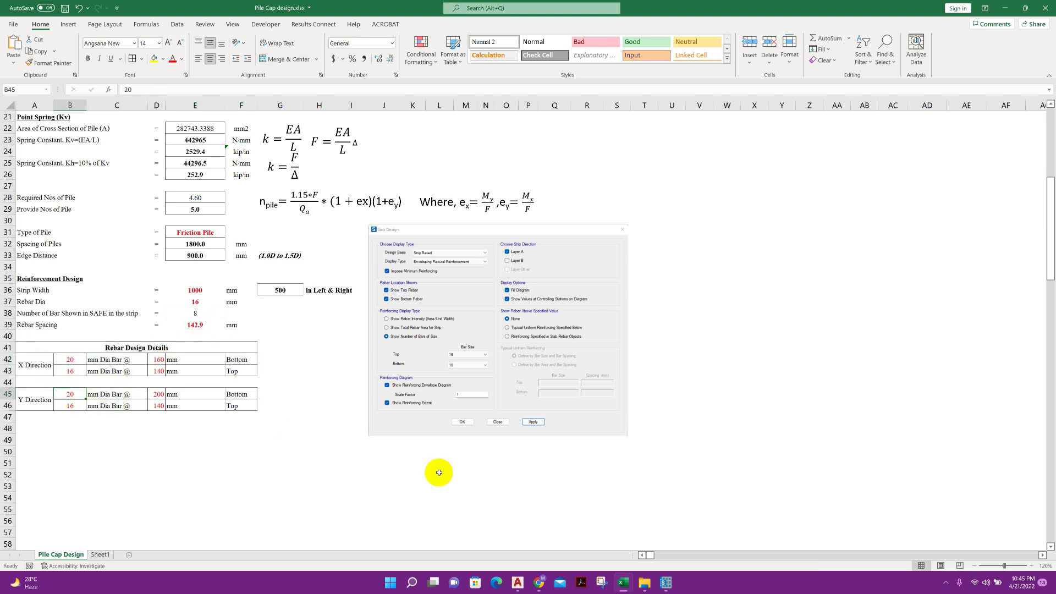
# Return to SAFE and display the slab design reinforcement for Layer B instead of Layer A
pyautogui.click(664, 583)
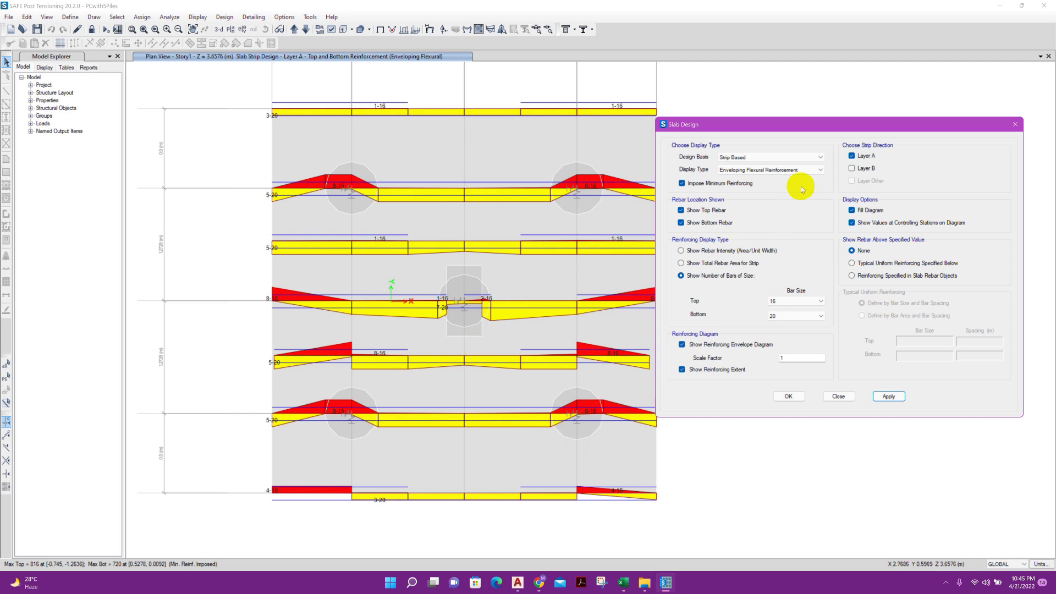
pyautogui.click(865, 168)
pyautogui.click(866, 156)
pyautogui.click(887, 396)
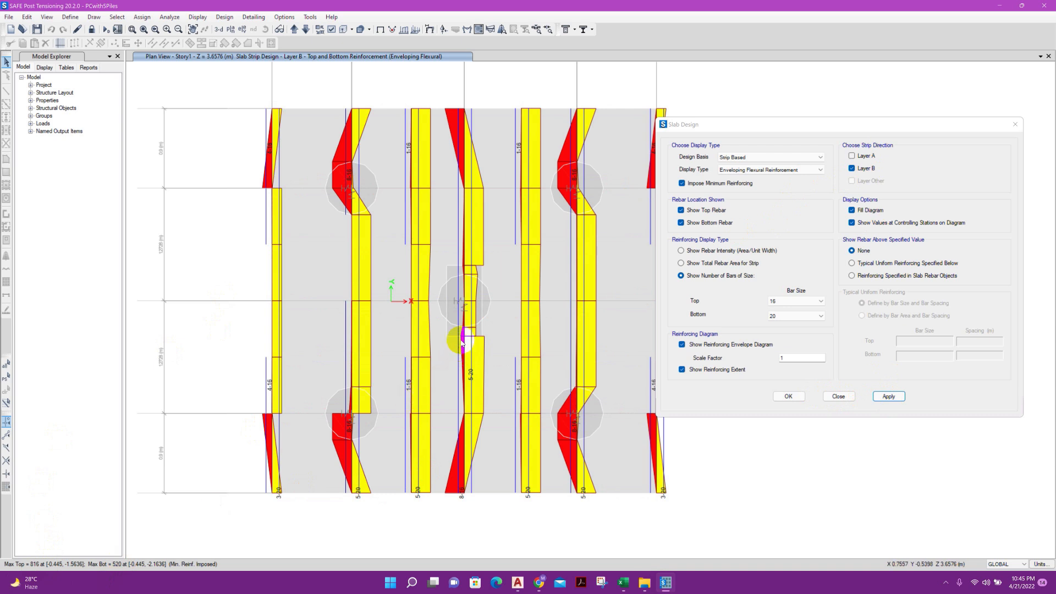
pyautogui.moveTo(521, 326)
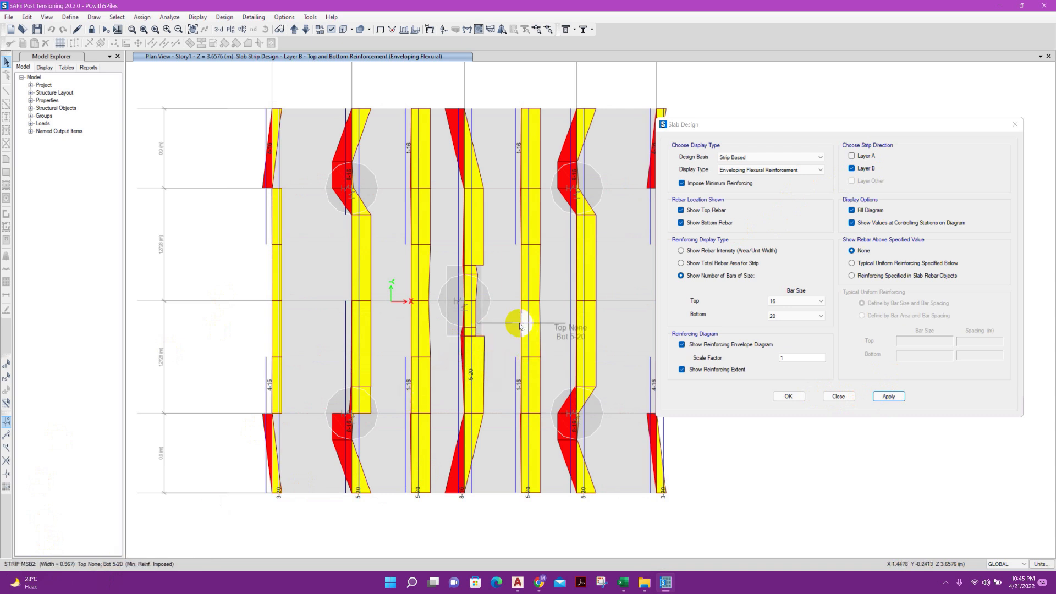
# Set the bottom bar size to 16 in the slab design display and apply it to the Layer B strips
pyautogui.click(790, 317)
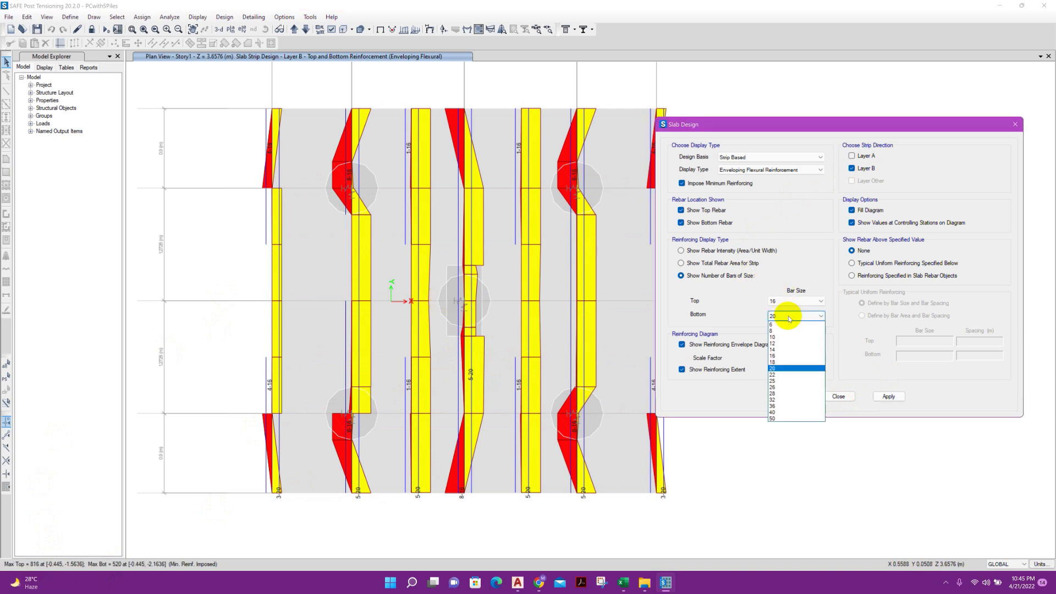
pyautogui.click(783, 355)
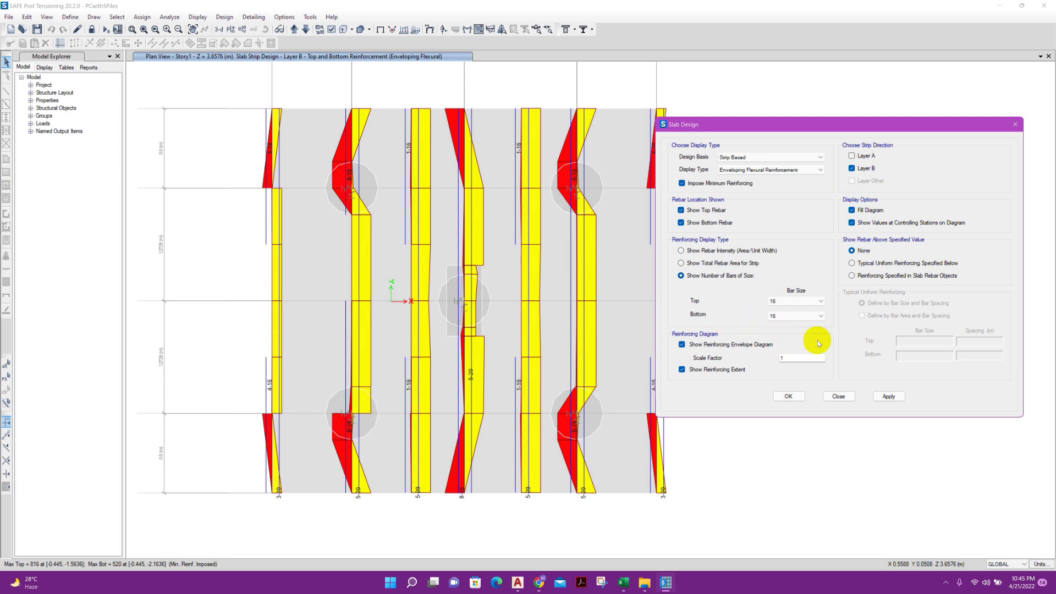
pyautogui.click(891, 397)
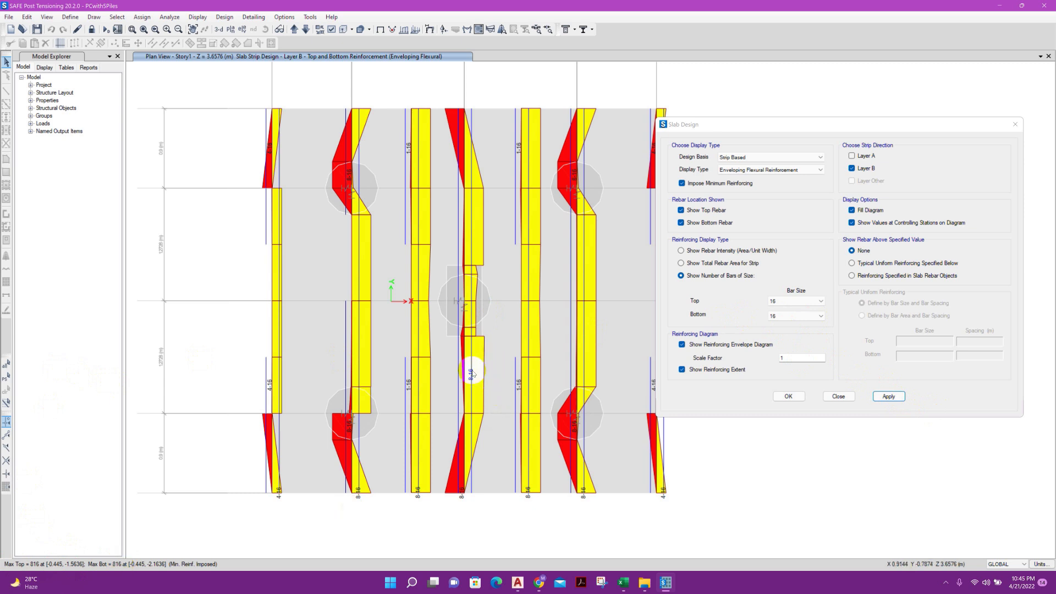
# Switch to the Excel Pile Cap design workbook, check the strip rebar spacing inputs, and set the Y-direction bottom bar diameter to 16 mm
pyautogui.click(623, 582)
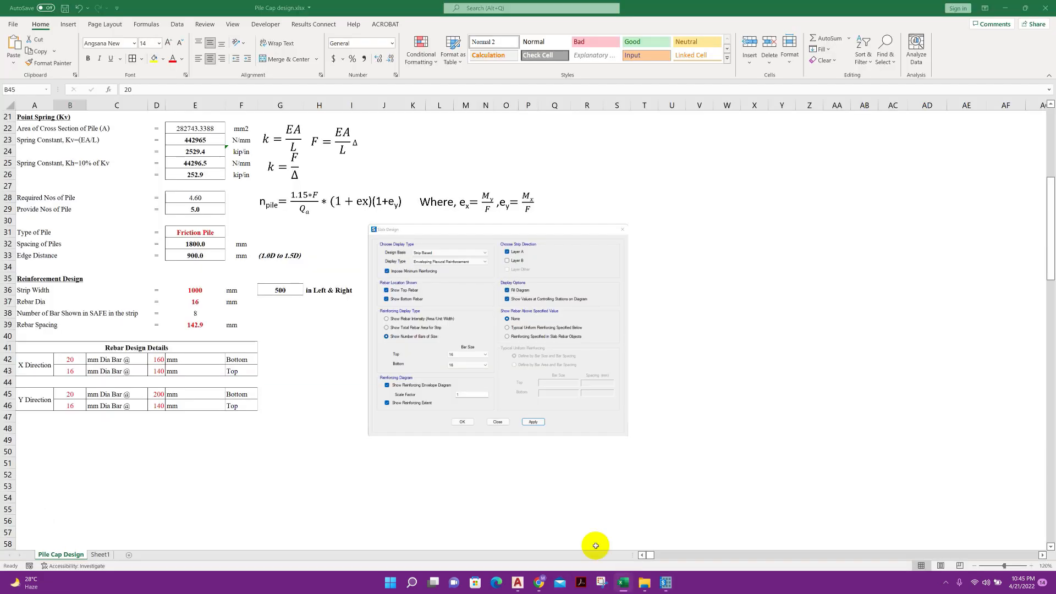
pyautogui.click(197, 302)
pyautogui.click(198, 313)
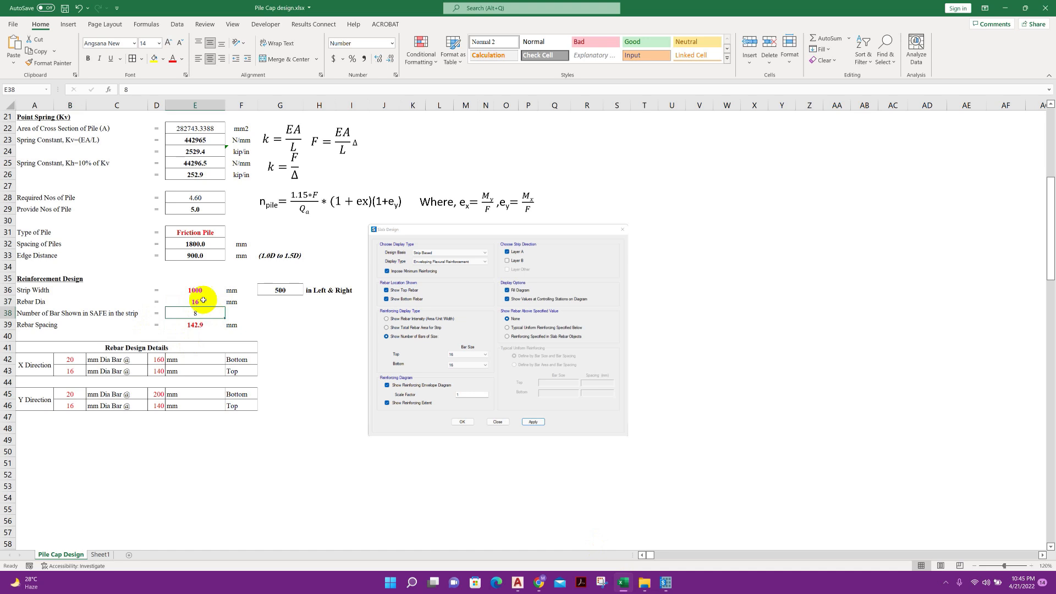
pyautogui.click(198, 323)
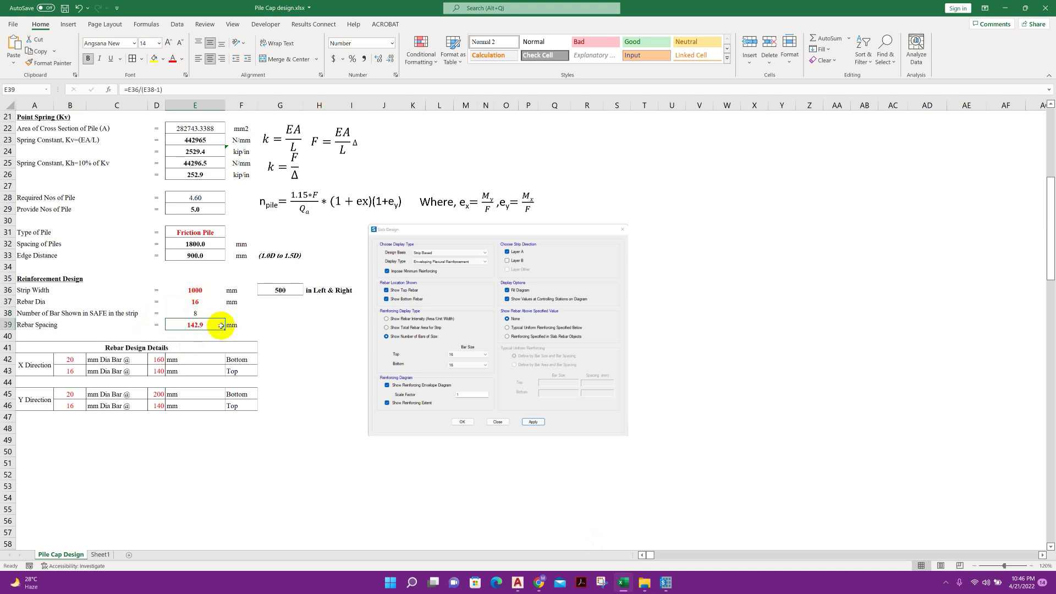
pyautogui.click(141, 397)
pyautogui.click(81, 395)
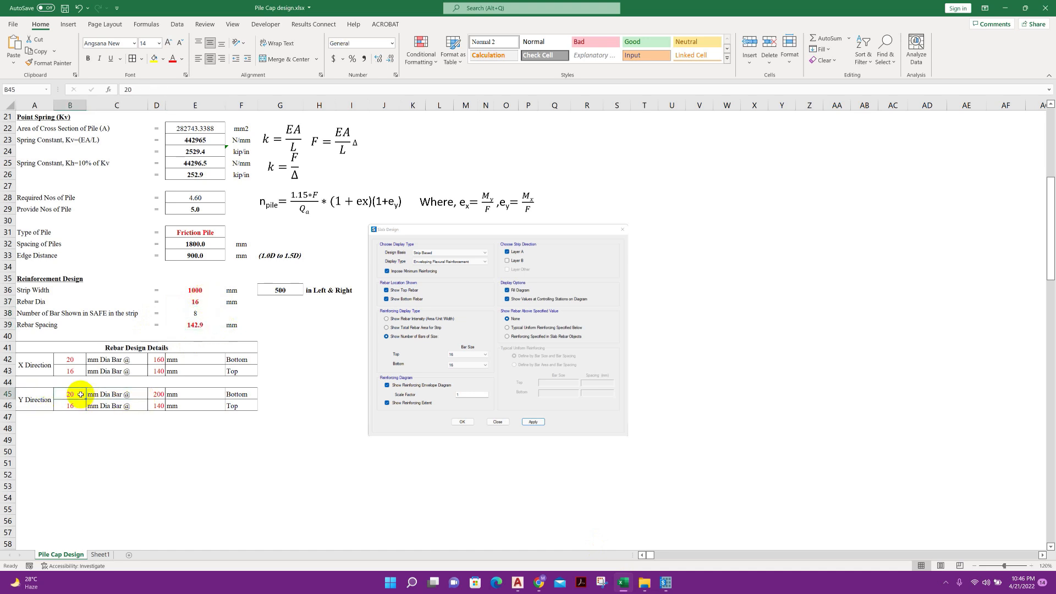
pyautogui.write('16')
pyautogui.press('Return')
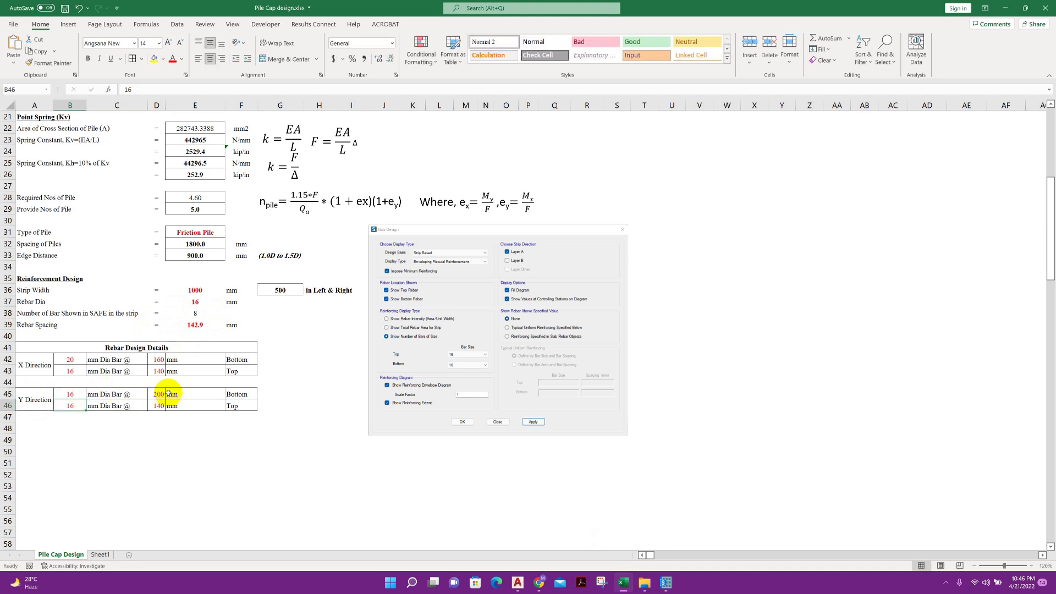
# Set the Y-direction bottom rebar spacing to 140 mm and review the rebar design details for both directions
pyautogui.click(152, 395)
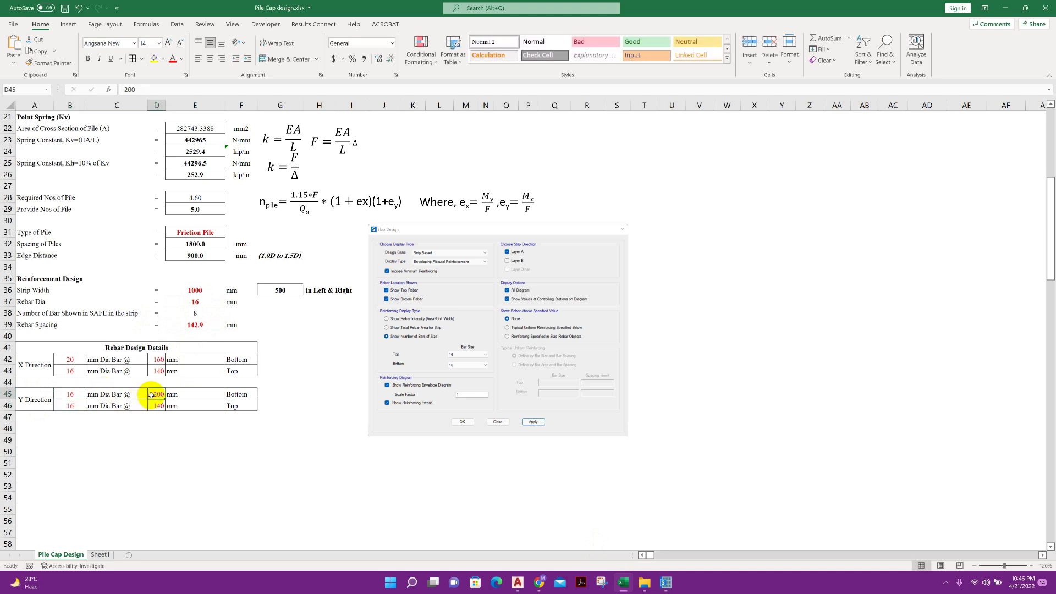
pyautogui.write('140')
pyautogui.press('Return')
pyautogui.click(238, 394)
pyautogui.click(66, 410)
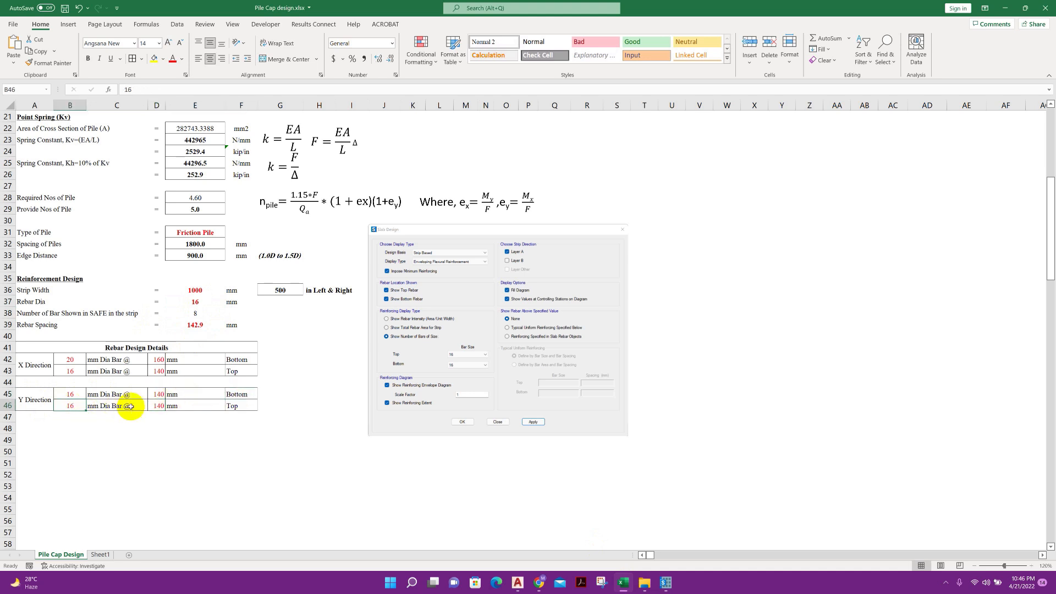
pyautogui.click(153, 407)
pyautogui.click(245, 409)
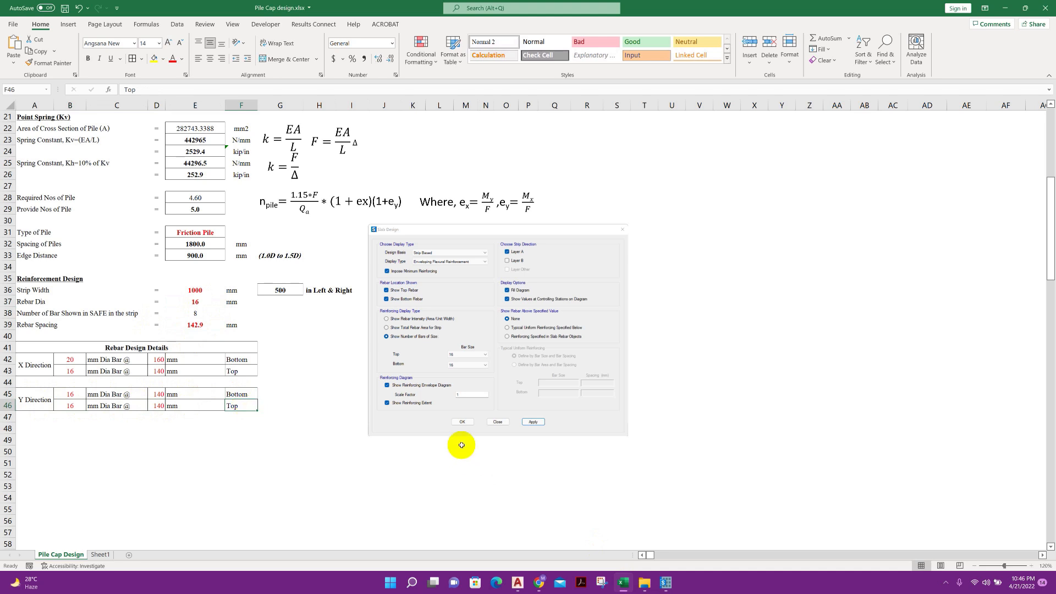
pyautogui.moveTo(71, 347); pyautogui.dragTo(311, 411)
pyautogui.click(311, 413)
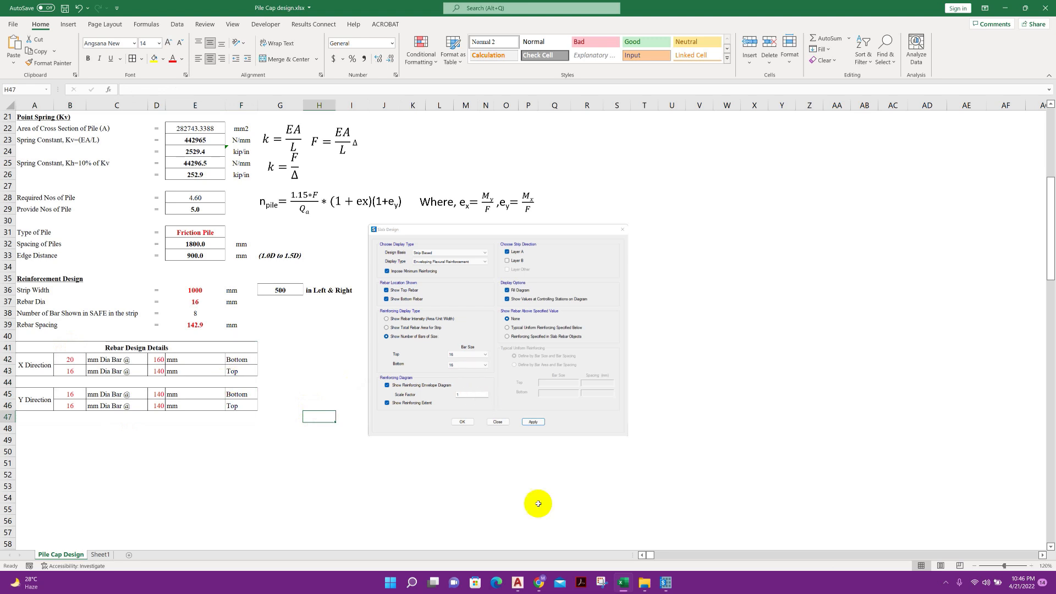
# Return to SAFE, close the slab design display settings and generate the project report
pyautogui.click(671, 587)
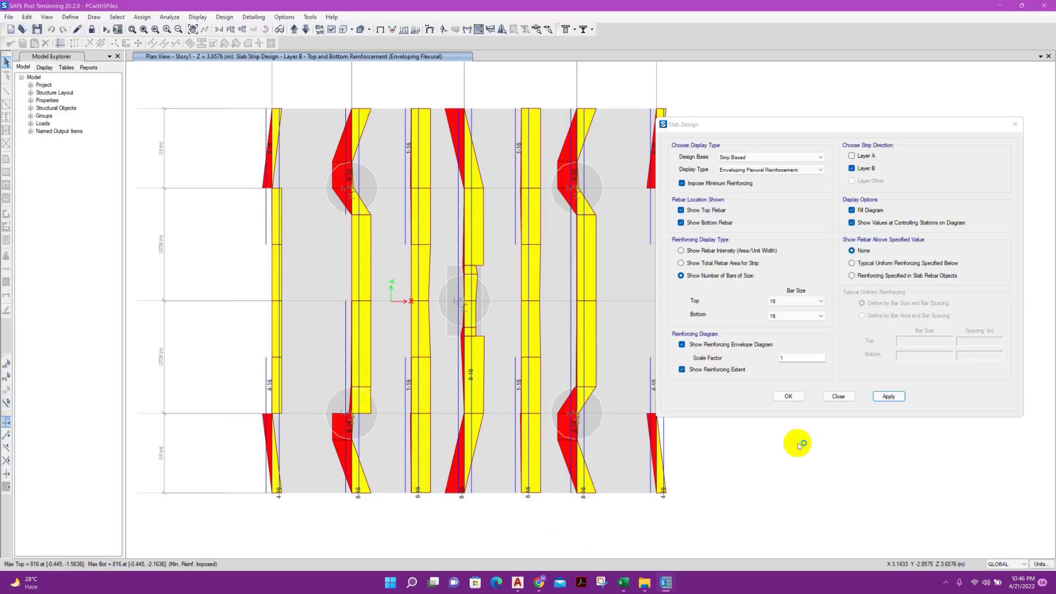
pyautogui.click(830, 396)
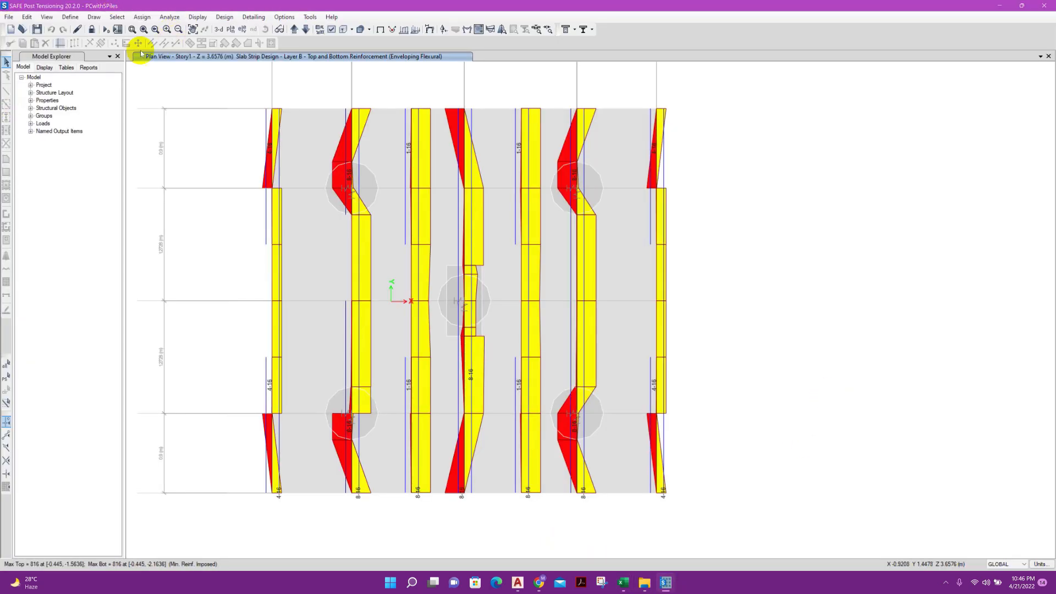
pyautogui.click(9, 16)
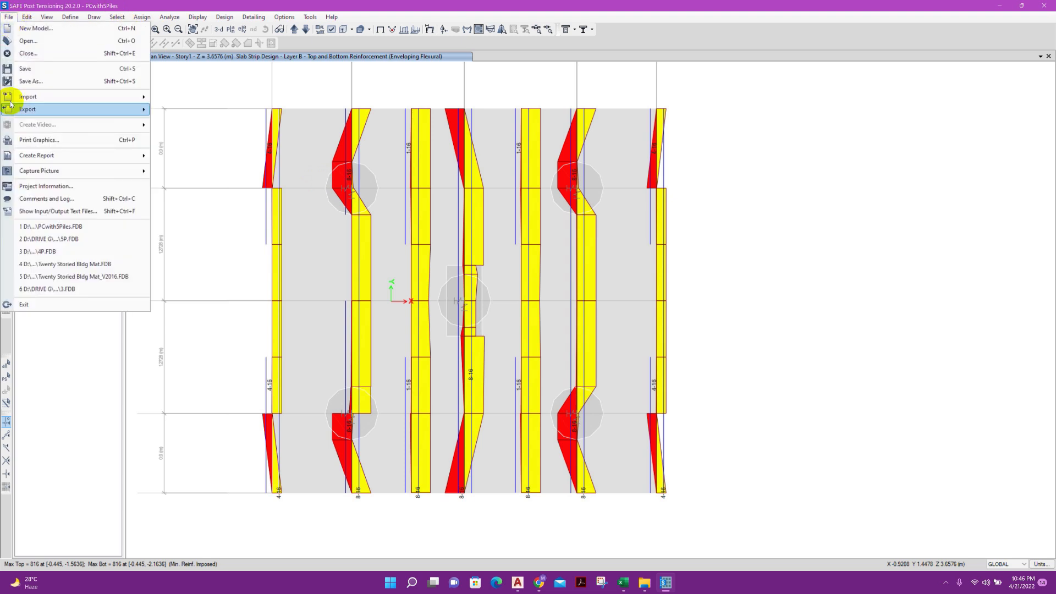
pyautogui.moveTo(62, 154)
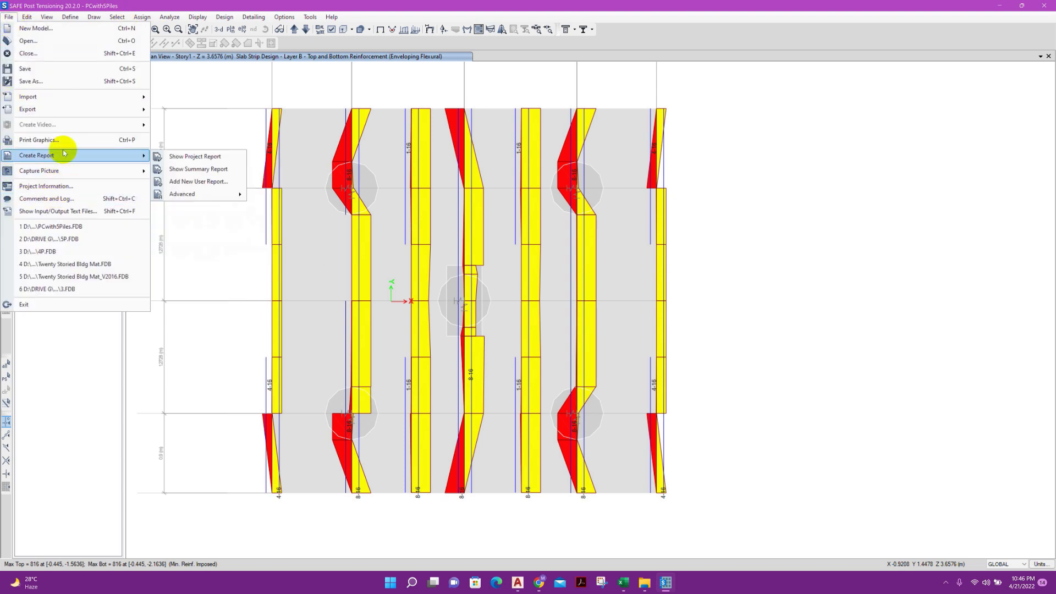
pyautogui.click(224, 157)
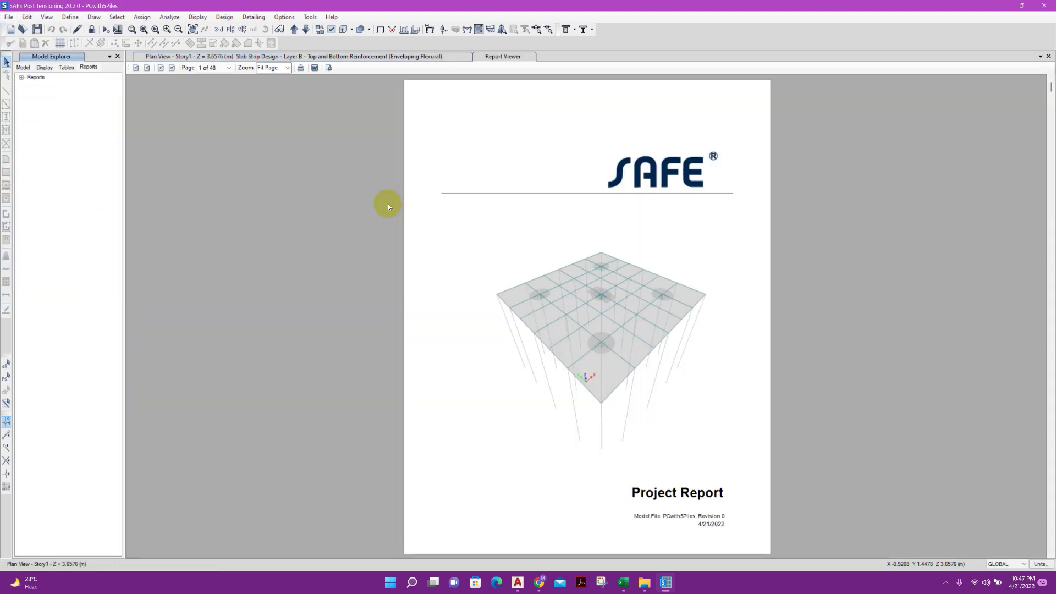
# Look through the project report and open Table 6.8, the punching shear data of the concrete slab design
pyautogui.scroll(-4, 546, 315)
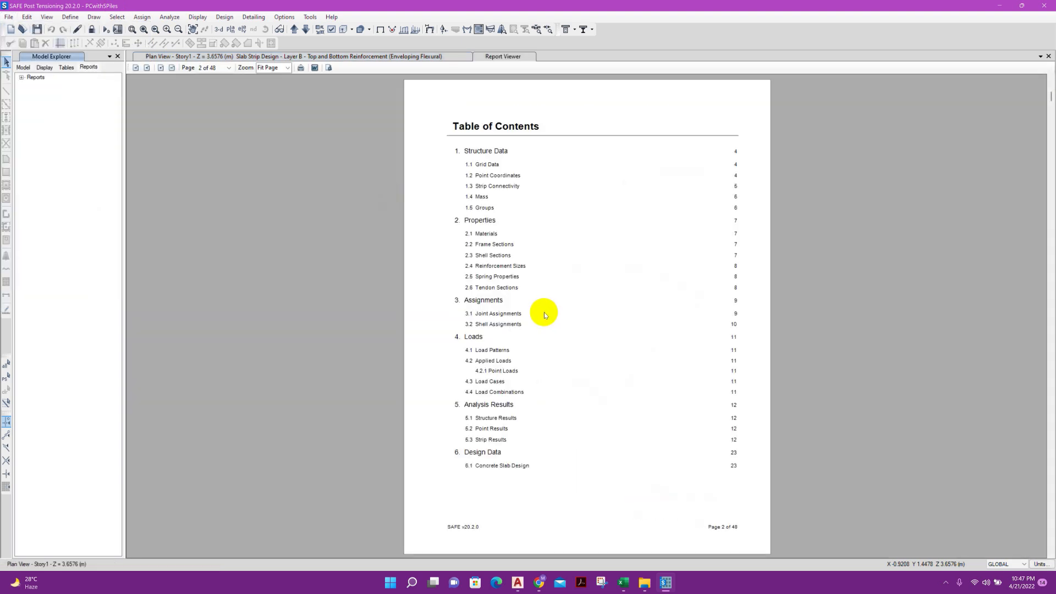
pyautogui.scroll(-1, 542, 308)
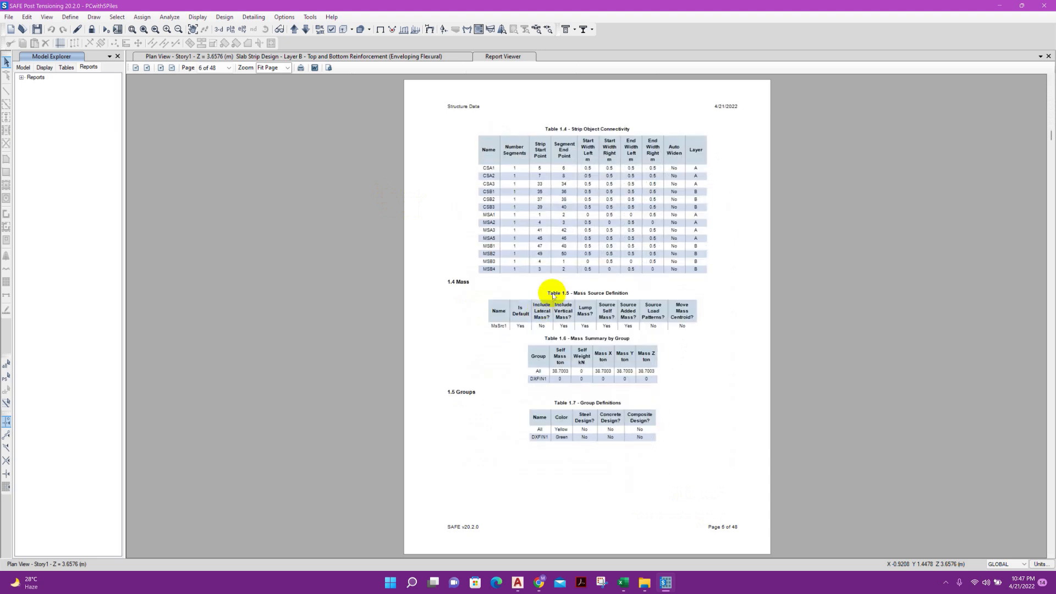
pyautogui.scroll(-1, 552, 300)
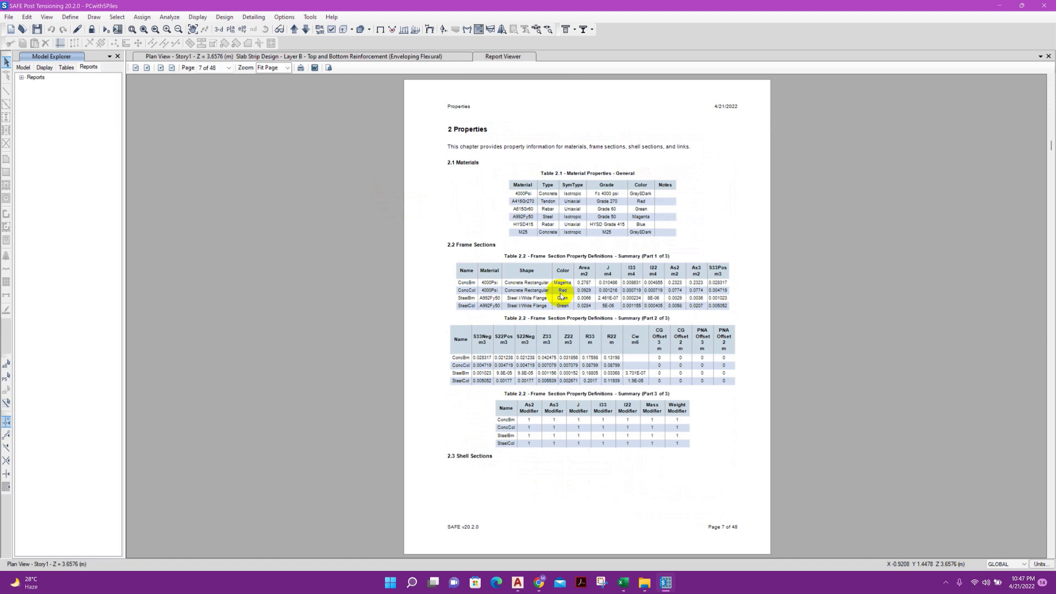
pyautogui.click(22, 78)
pyautogui.click(30, 92)
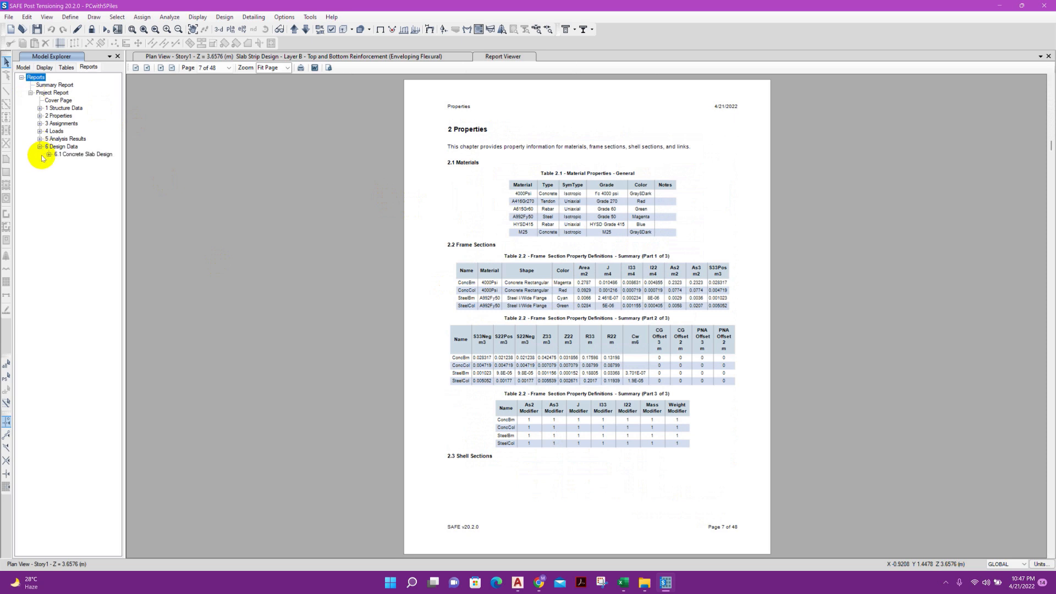
pyautogui.click(47, 155)
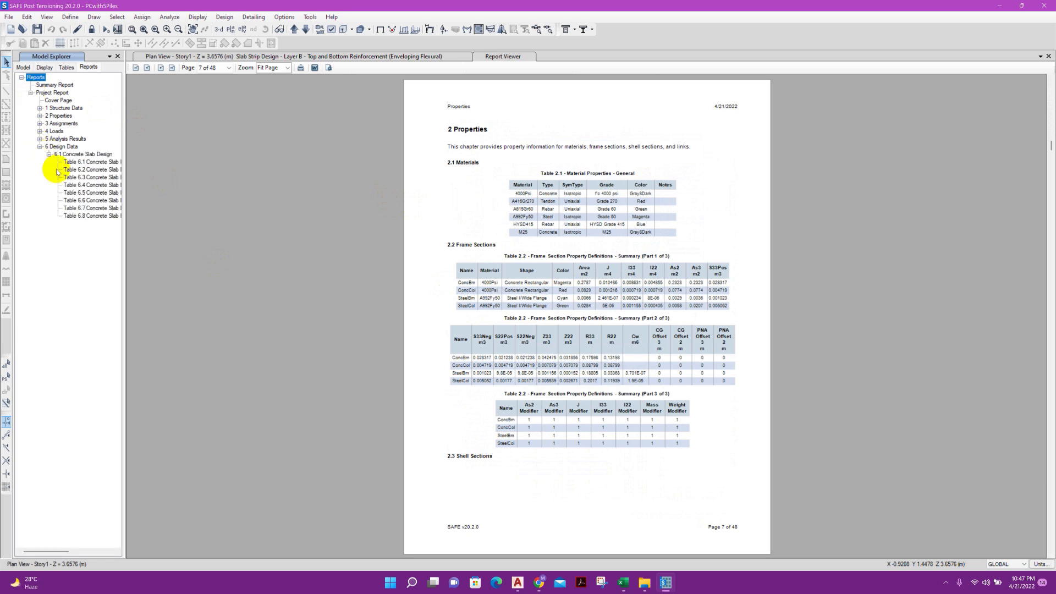
pyautogui.click(85, 216)
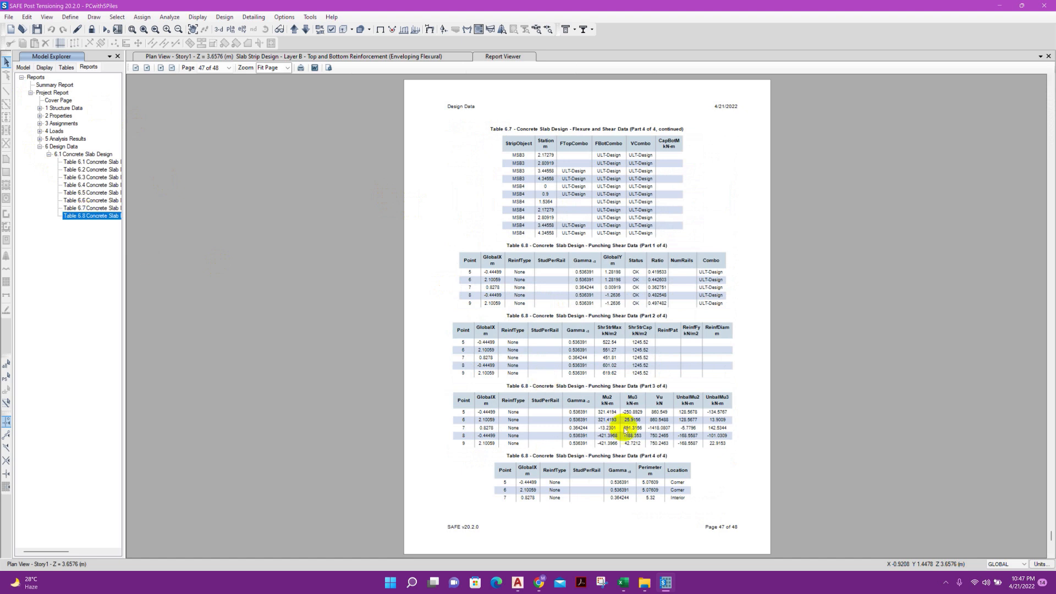
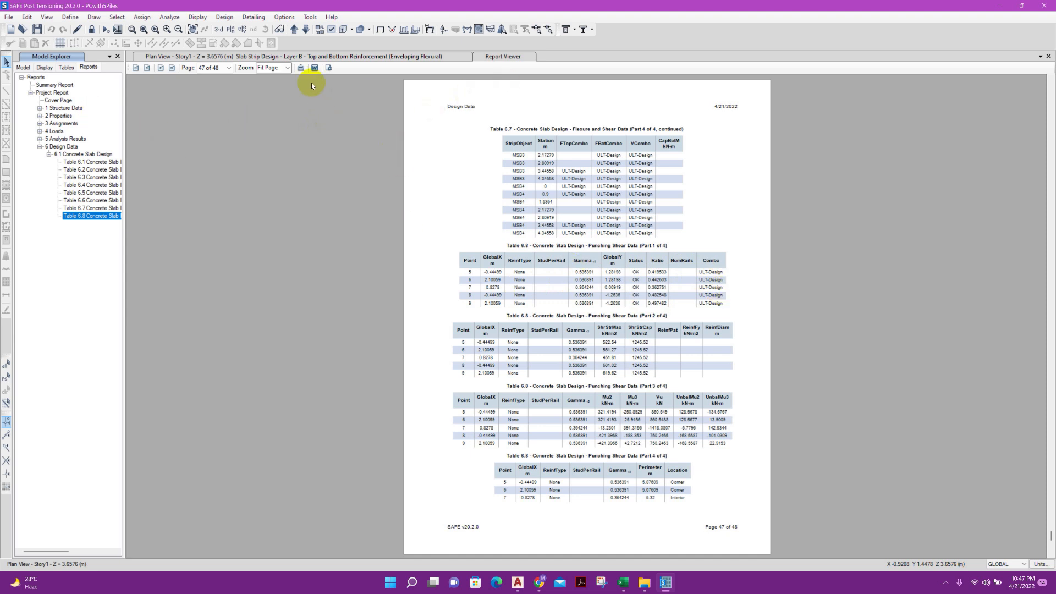
# Return to the strip design plan view and open the mat rebar selection rules in the slab/mat/footing bar selection and curtailment settings
pyautogui.click(506, 59)
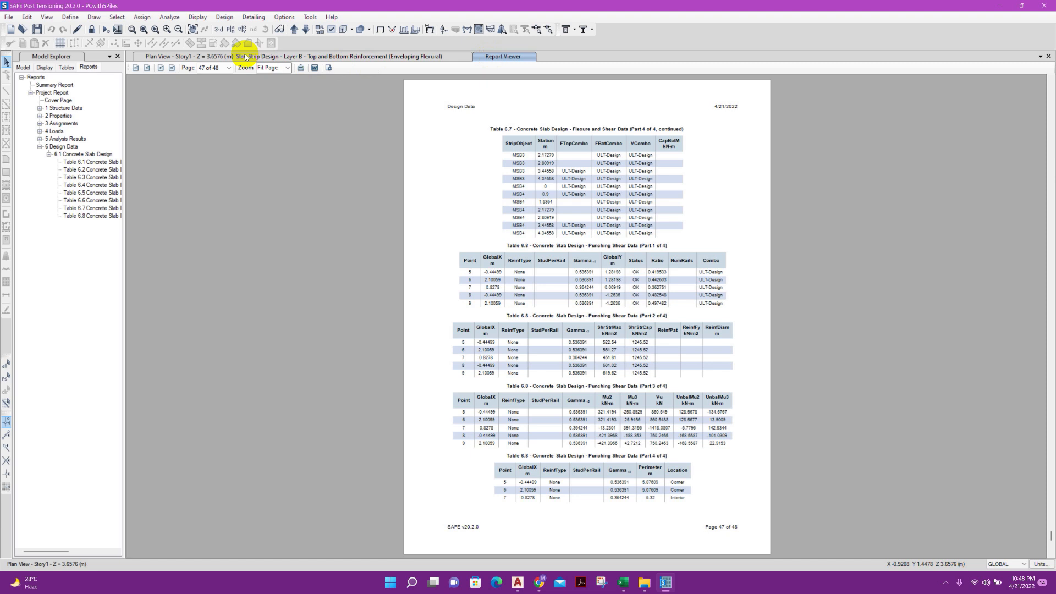
pyautogui.click(245, 57)
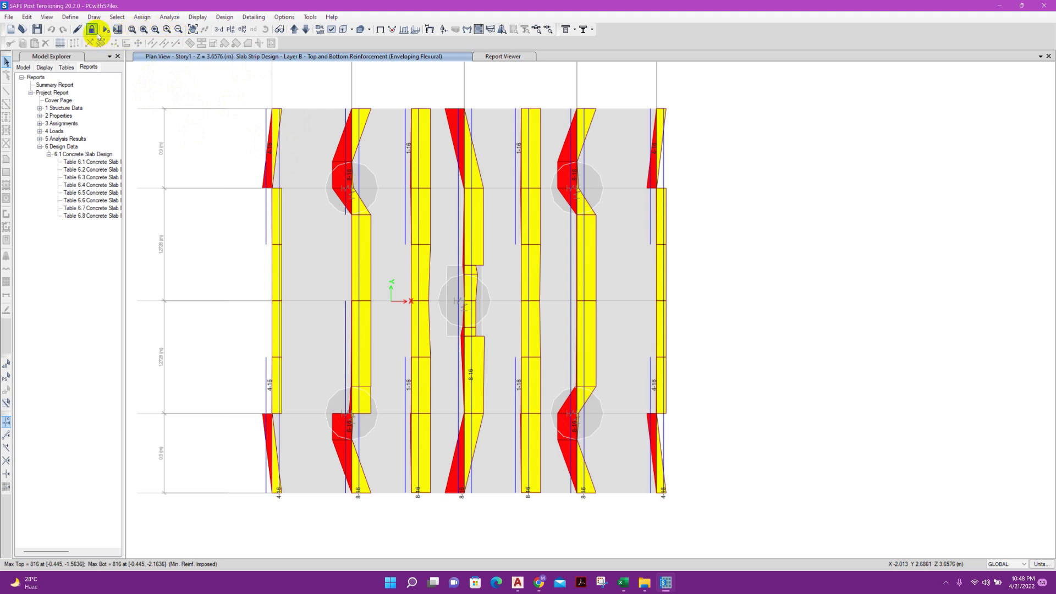
pyautogui.click(283, 16)
pyautogui.moveTo(253, 16)
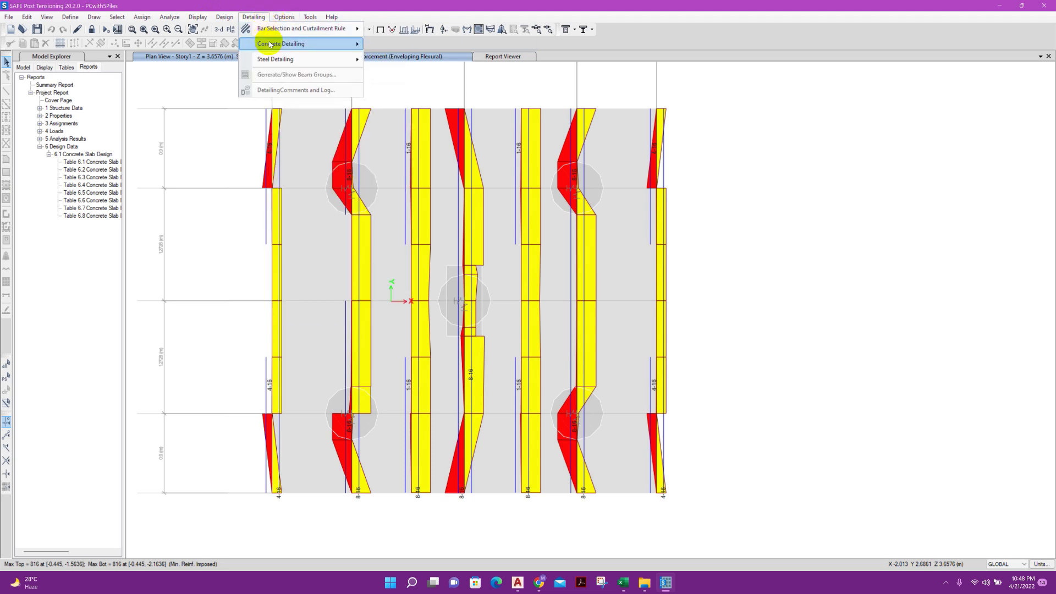
pyautogui.moveTo(342, 28)
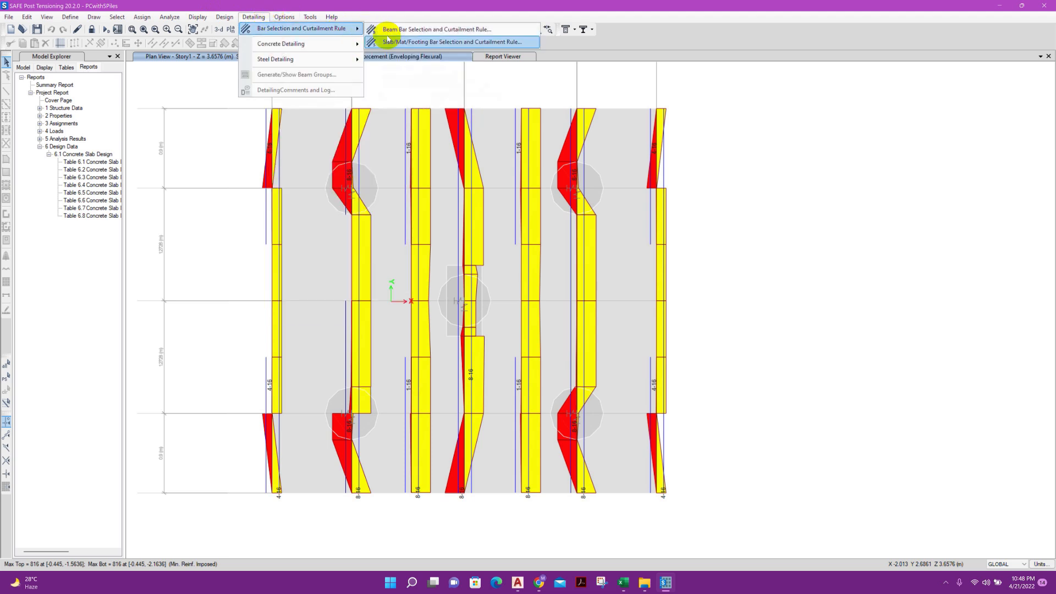
pyautogui.click(388, 41)
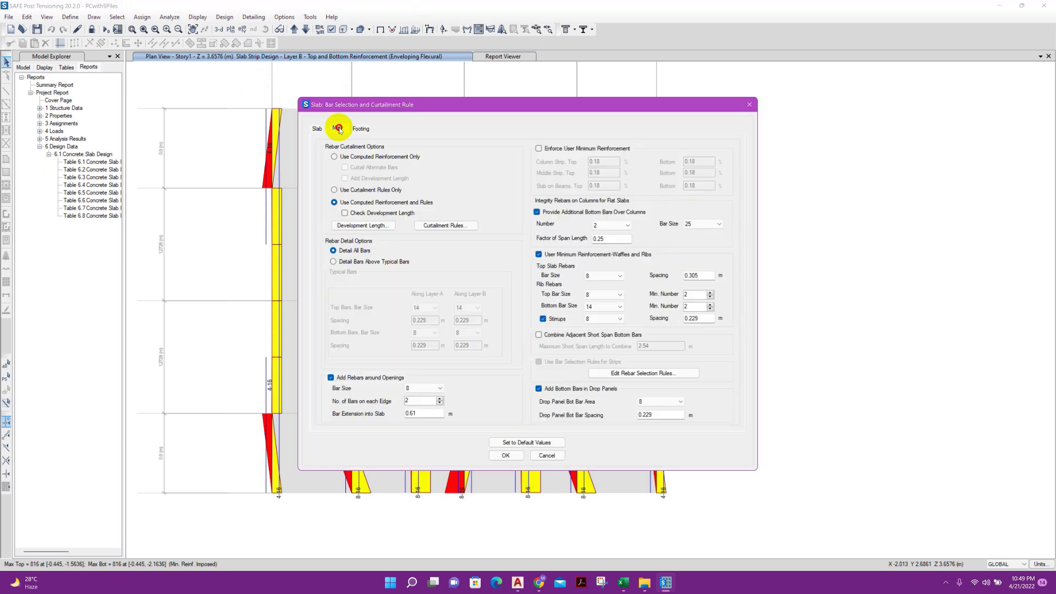
pyautogui.click(337, 129)
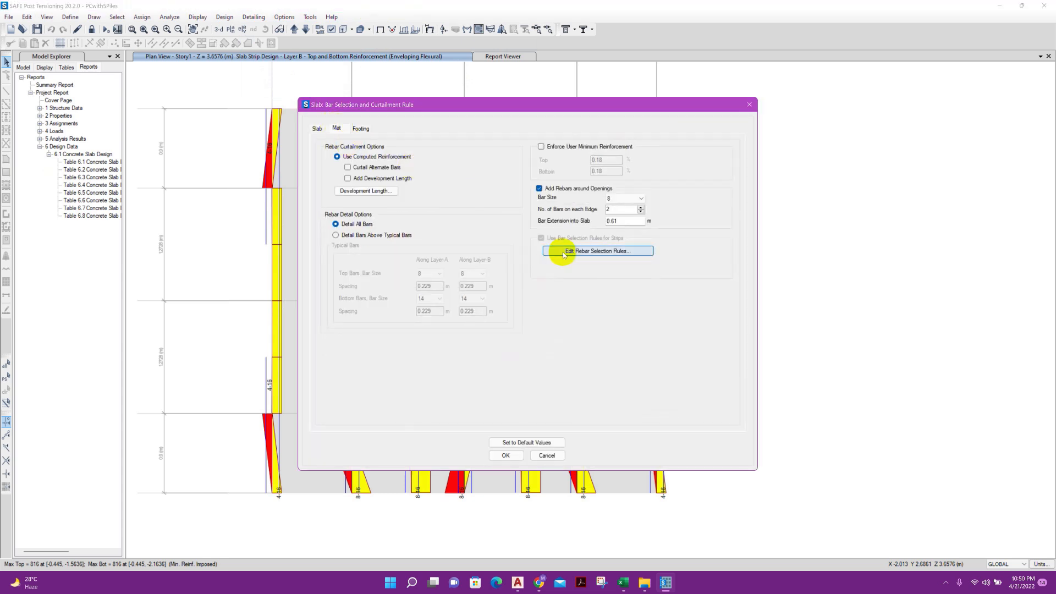
pyautogui.click(564, 254)
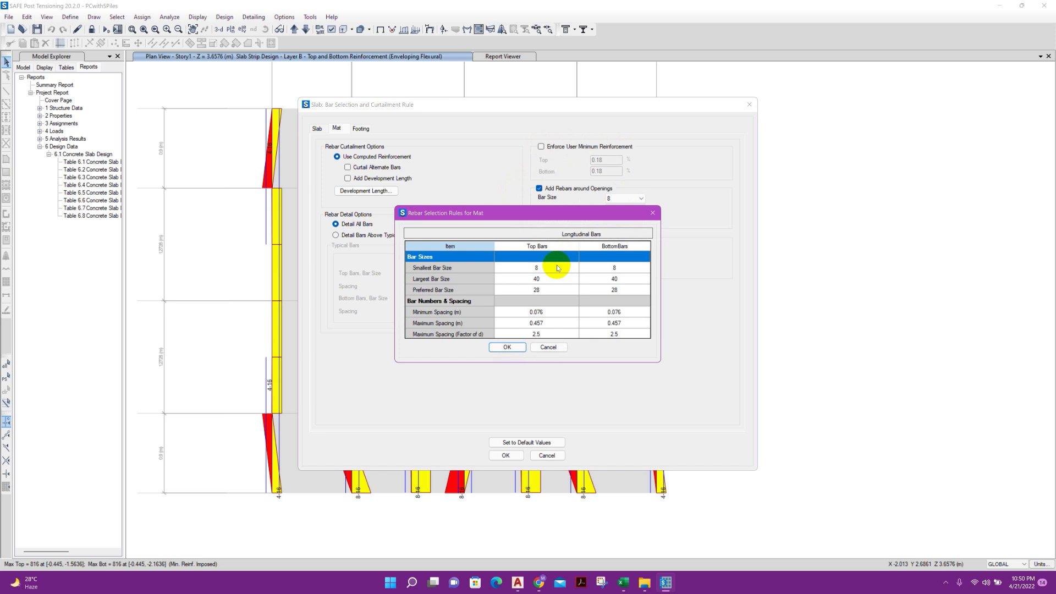
# Set the smallest bar size to 16 and the largest bar size to 28 for both top and bottom mat bars
pyautogui.click(555, 268)
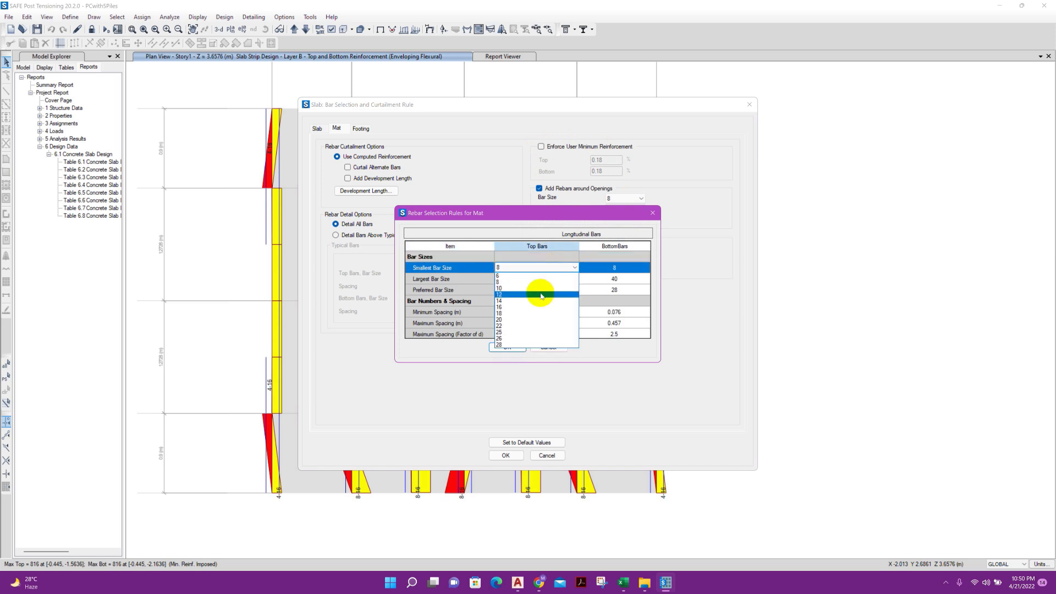
pyautogui.click(532, 307)
pyautogui.click(616, 269)
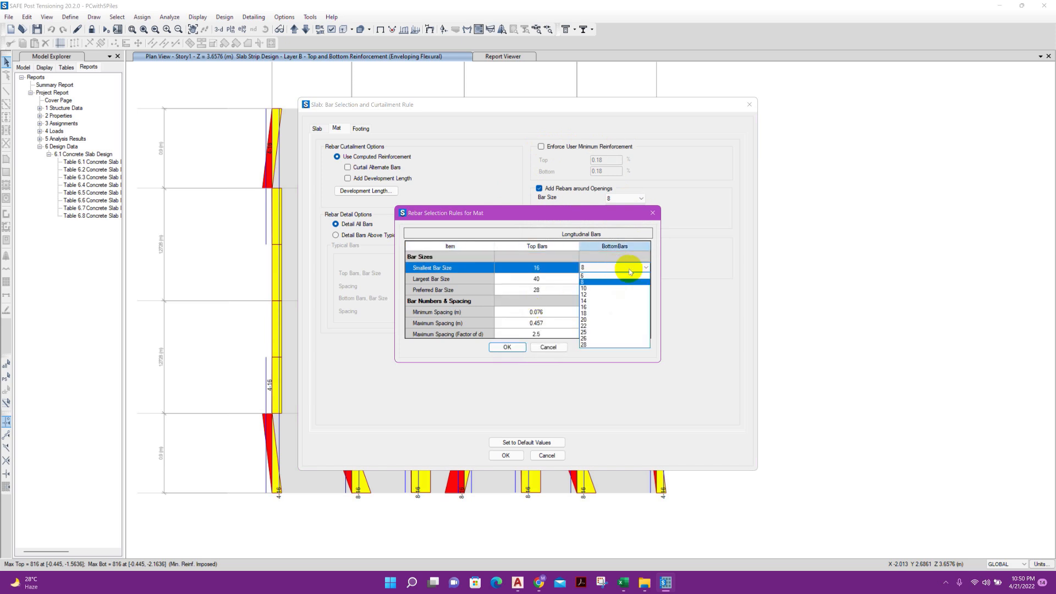
pyautogui.click(598, 307)
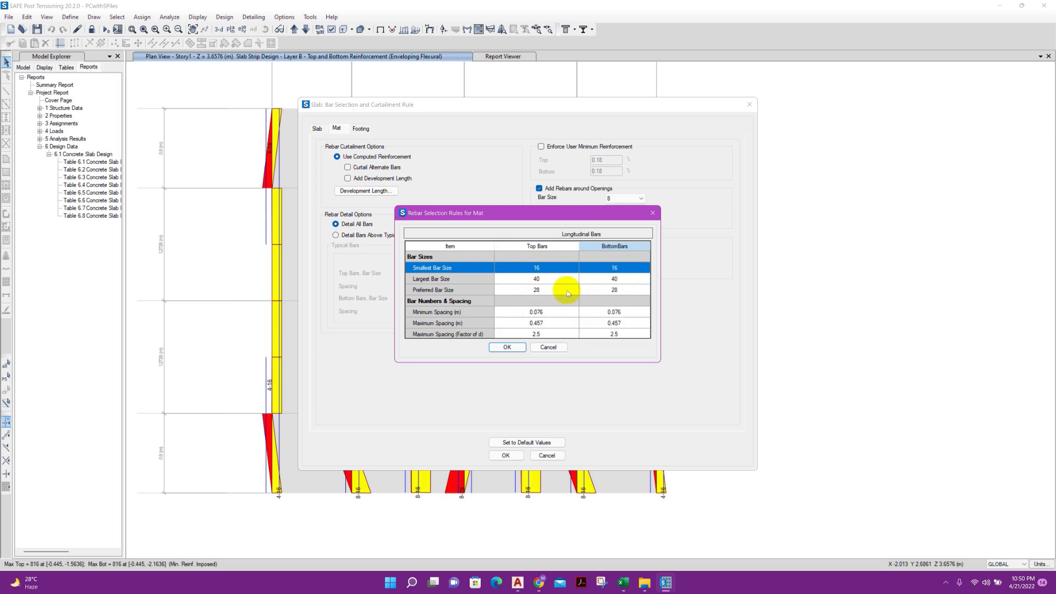
pyautogui.click(537, 280)
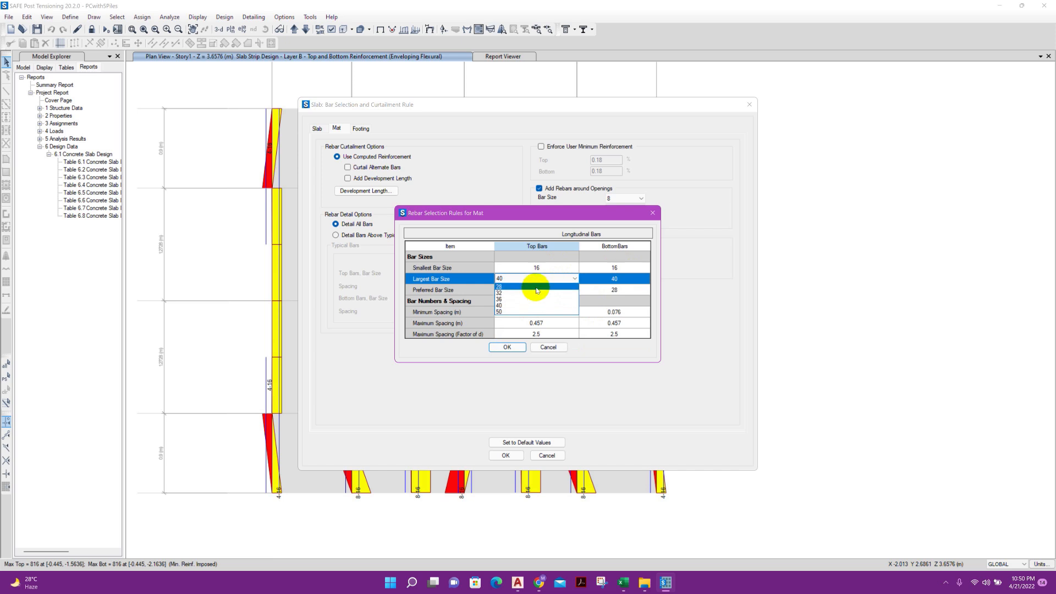
pyautogui.click(536, 286)
pyautogui.click(621, 280)
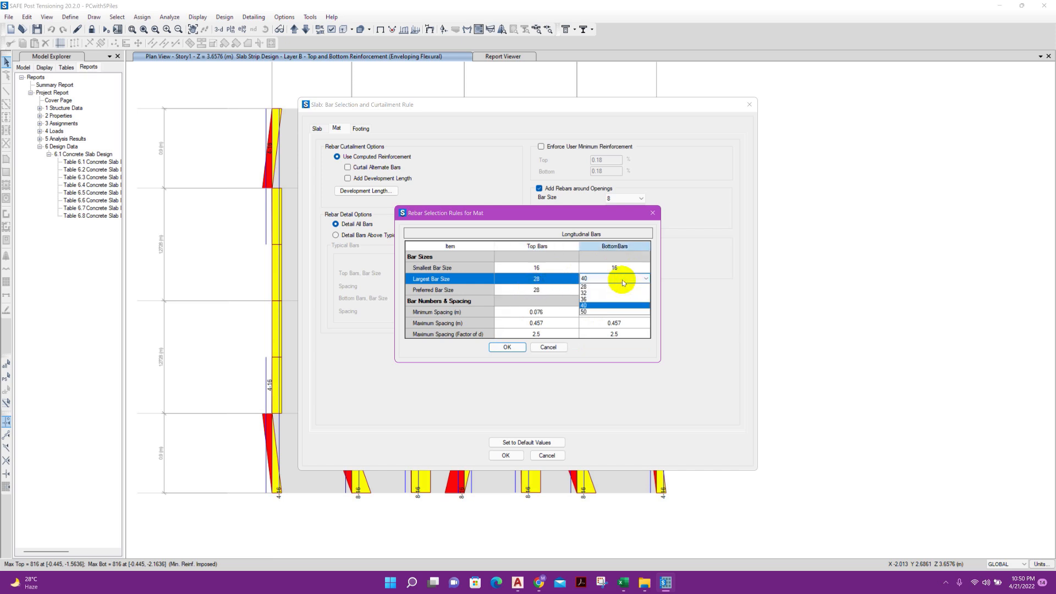
pyautogui.click(615, 287)
# Set the preferred bar size to 16 for both the top and bottom mat bars
pyautogui.click(560, 291)
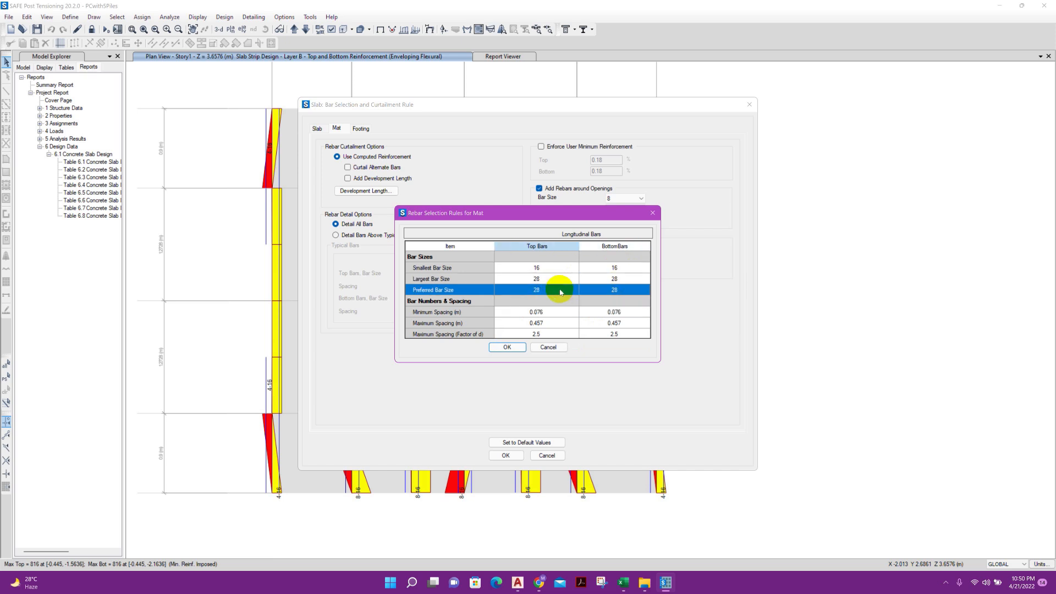
pyautogui.click(561, 291)
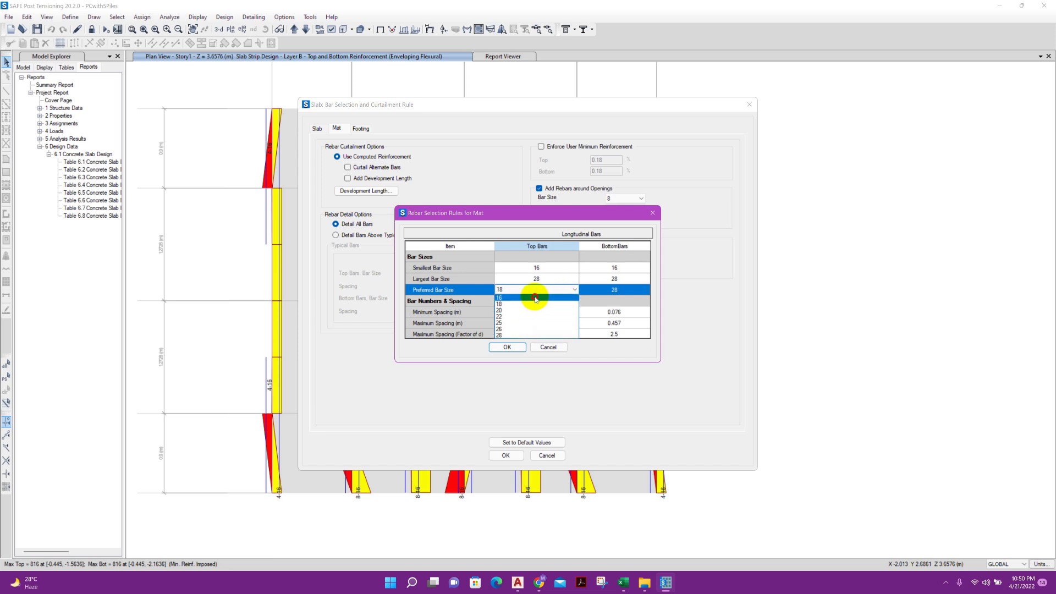
pyautogui.click(534, 298)
pyautogui.click(610, 290)
pyautogui.click(605, 301)
pyautogui.click(606, 292)
pyautogui.click(607, 298)
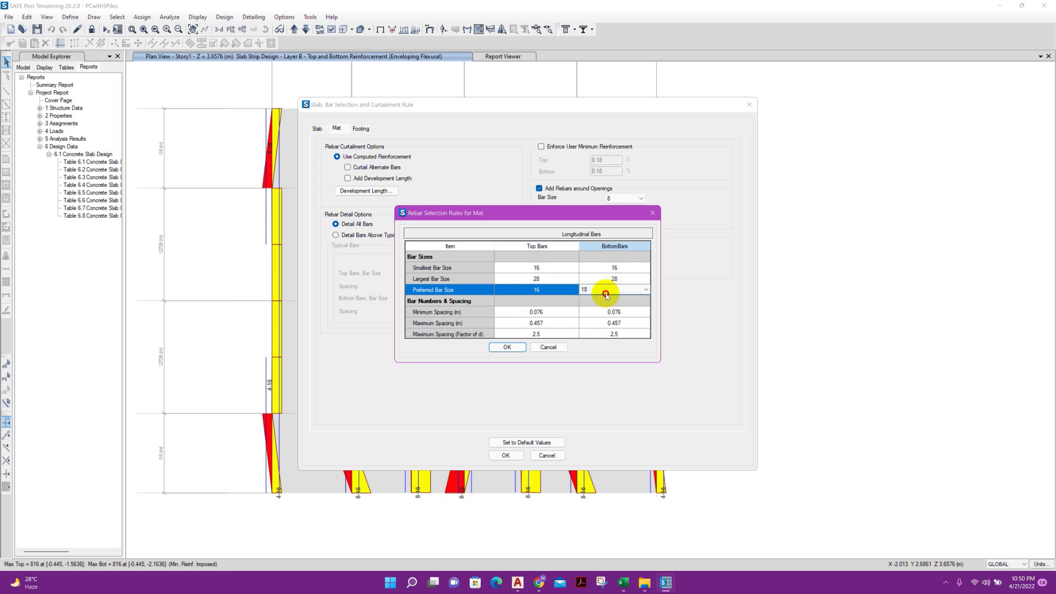
# Set the minimum bar spacing to 0.1 m and the maximum to 0.2 m for top and bottom bars, and apply the rules
pyautogui.click(551, 317)
pyautogui.click(553, 314)
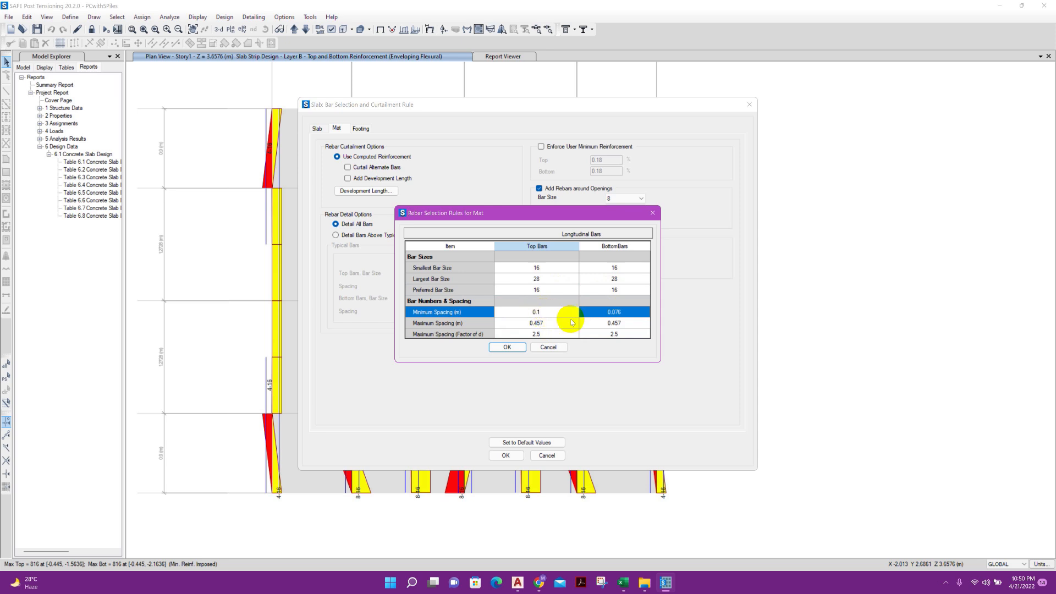
pyautogui.click(610, 311)
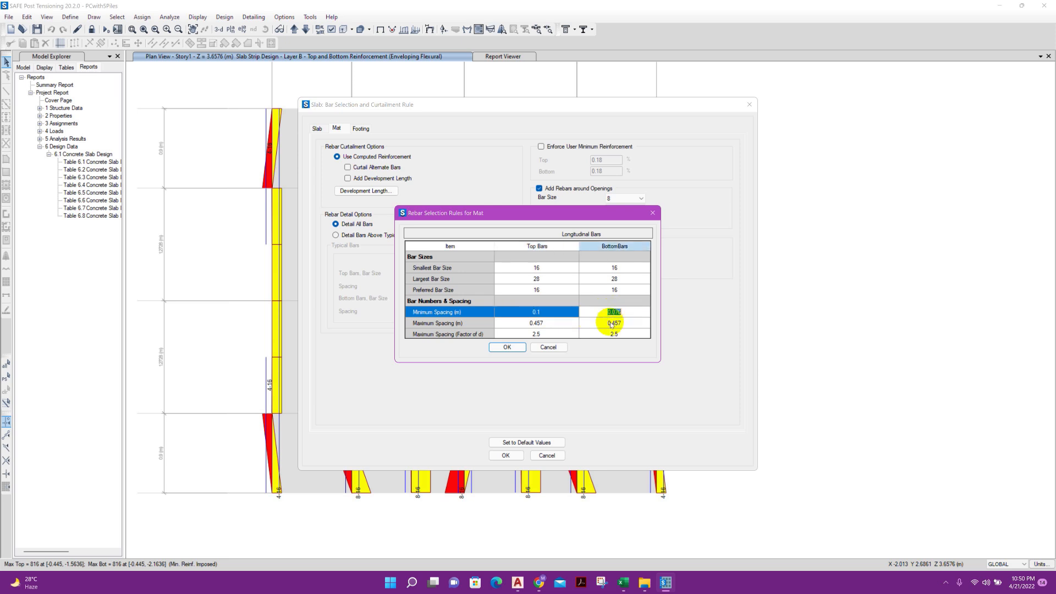
pyautogui.write('0.1')
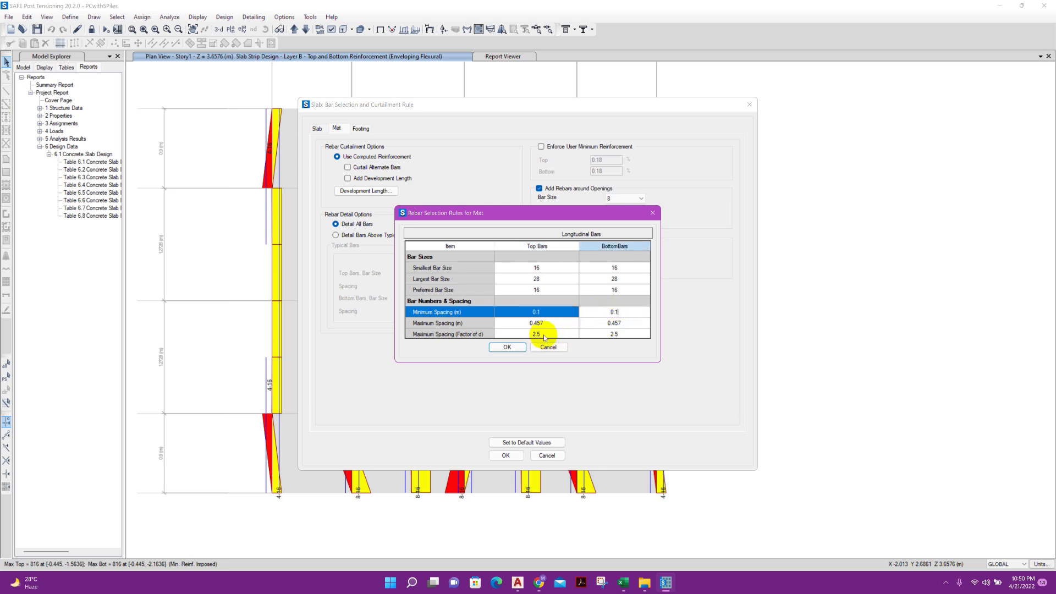
pyautogui.click(547, 323)
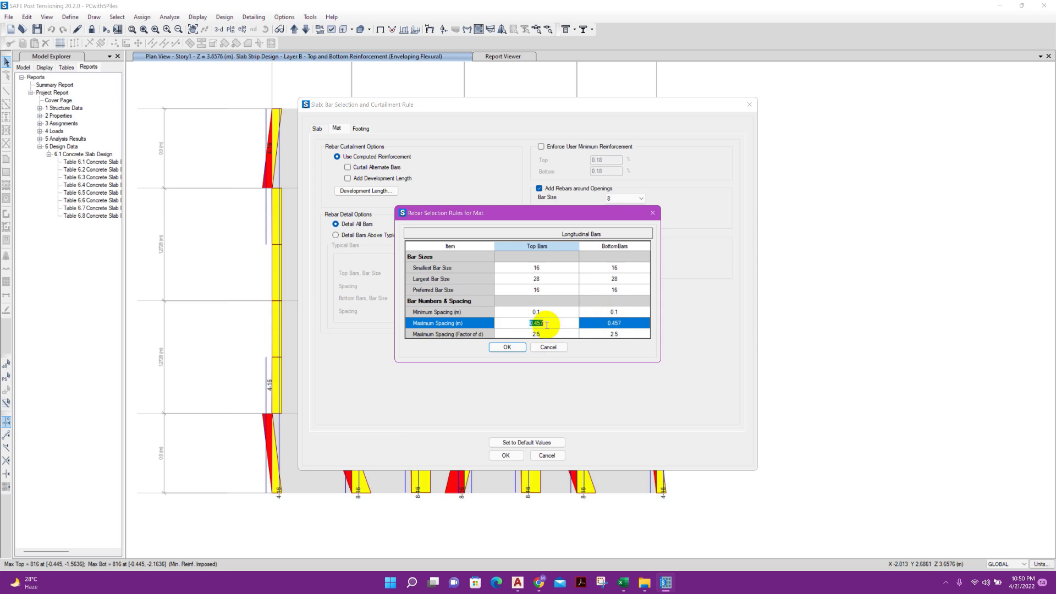
pyautogui.click(598, 323)
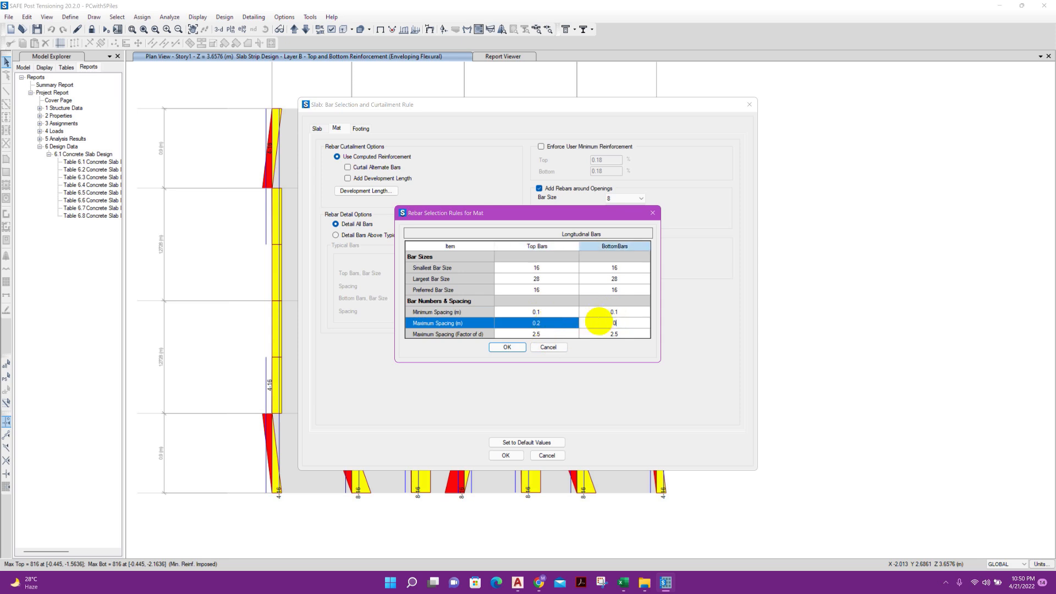
pyautogui.write('0.2')
pyautogui.click(508, 347)
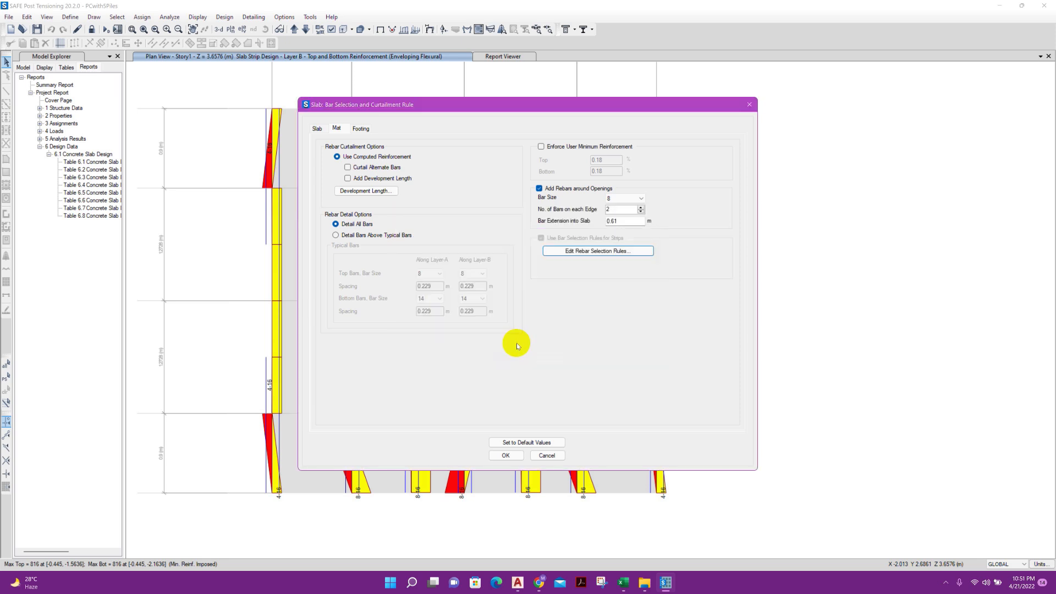
pyautogui.click(502, 456)
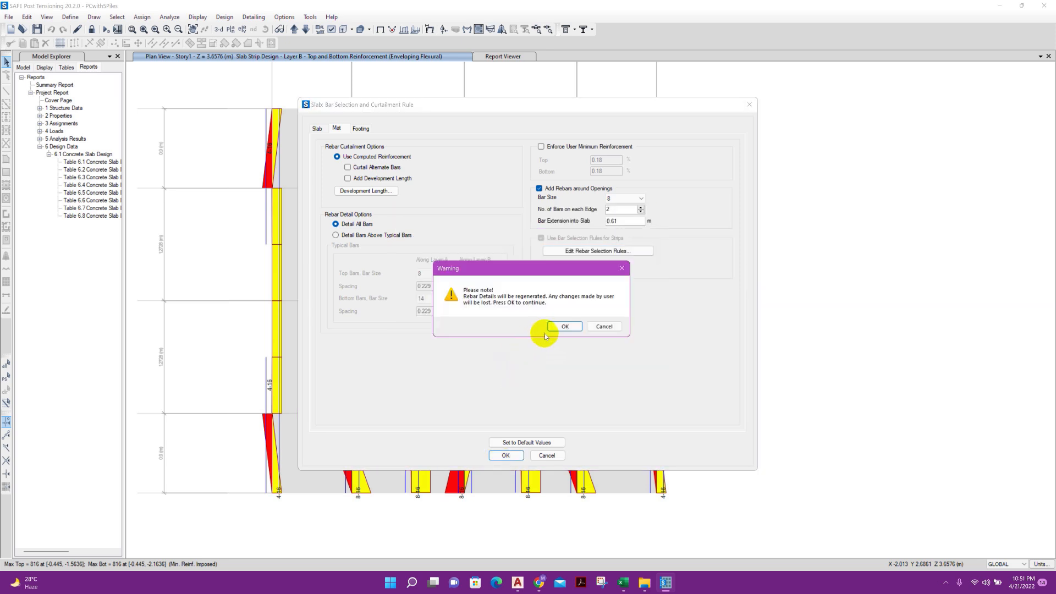
pyautogui.click(565, 326)
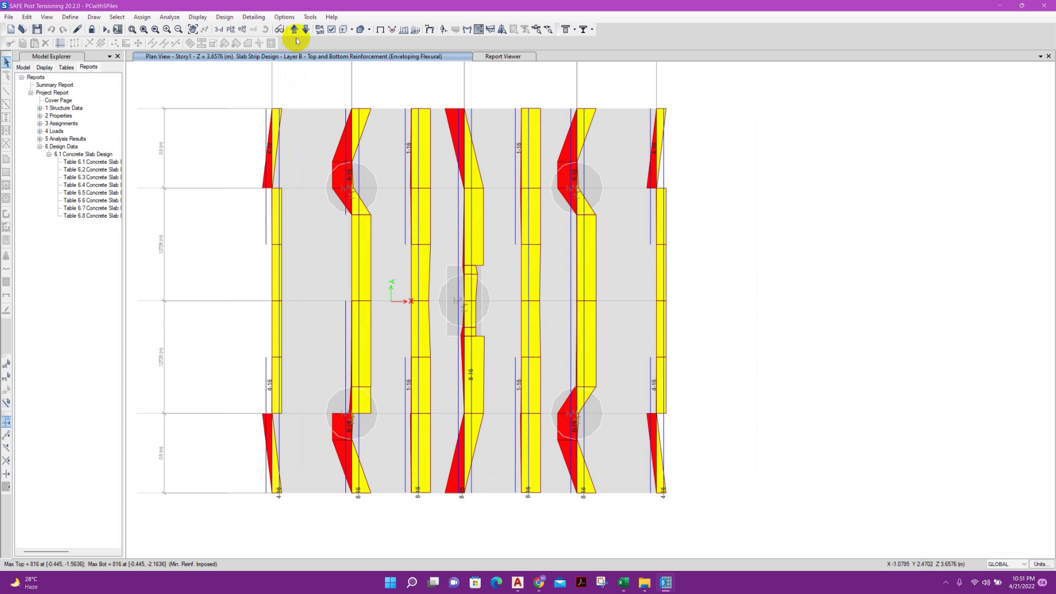
# Run the slab detailing and view the Layer-A rebar details of strips CSA1, CSA3 and CSA2
pyautogui.click(121, 31)
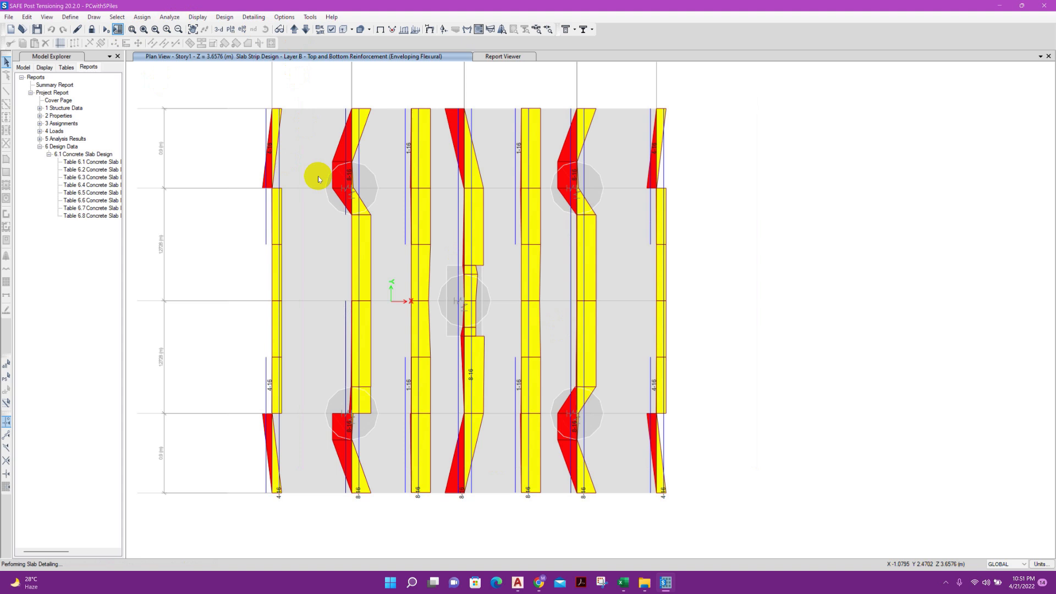
pyautogui.click(29, 87)
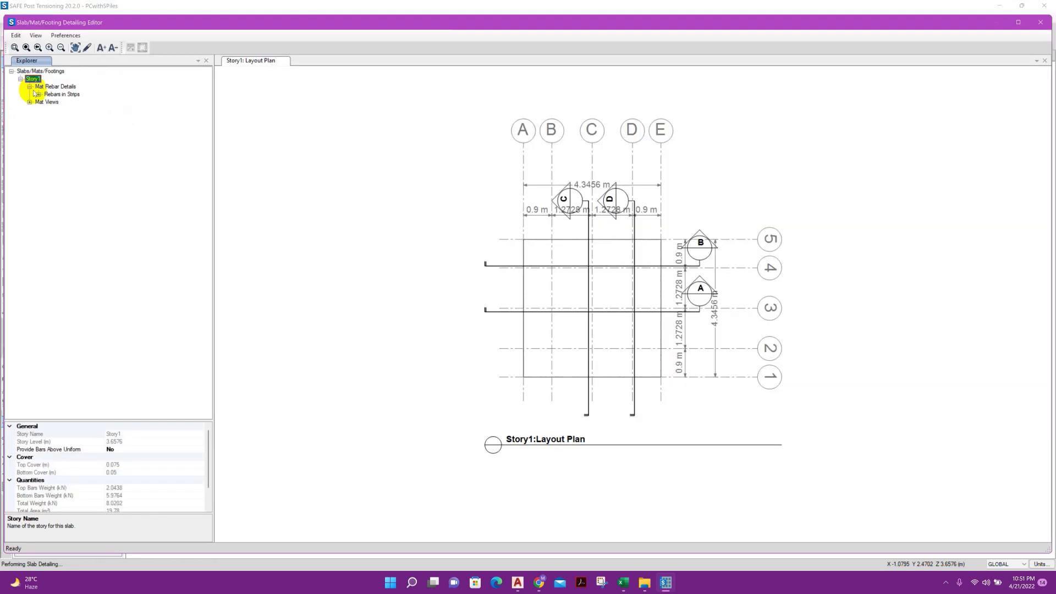
pyautogui.click(39, 94)
pyautogui.click(48, 102)
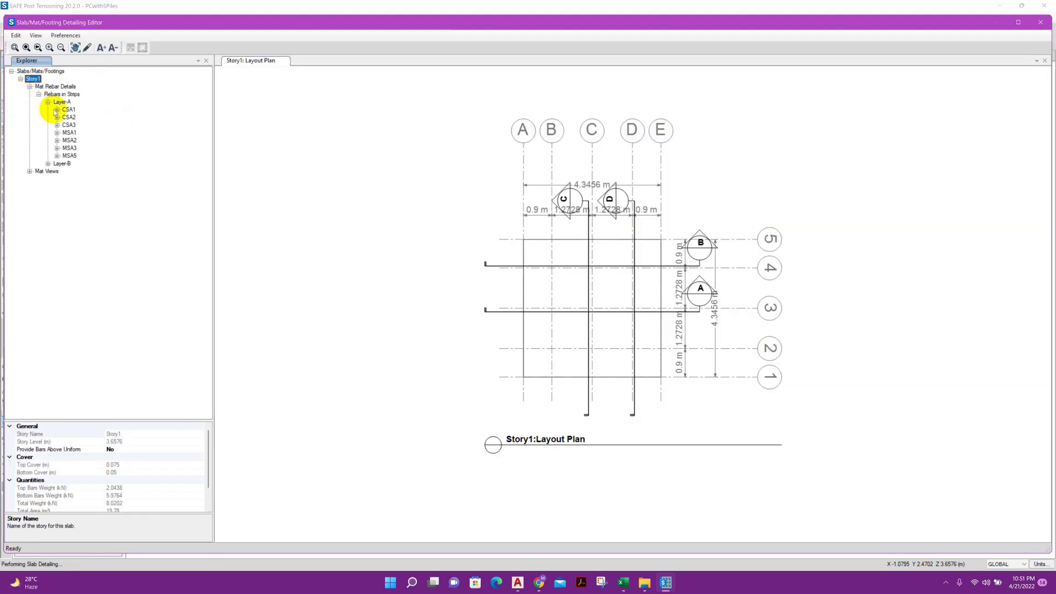
pyautogui.doubleClick(66, 109)
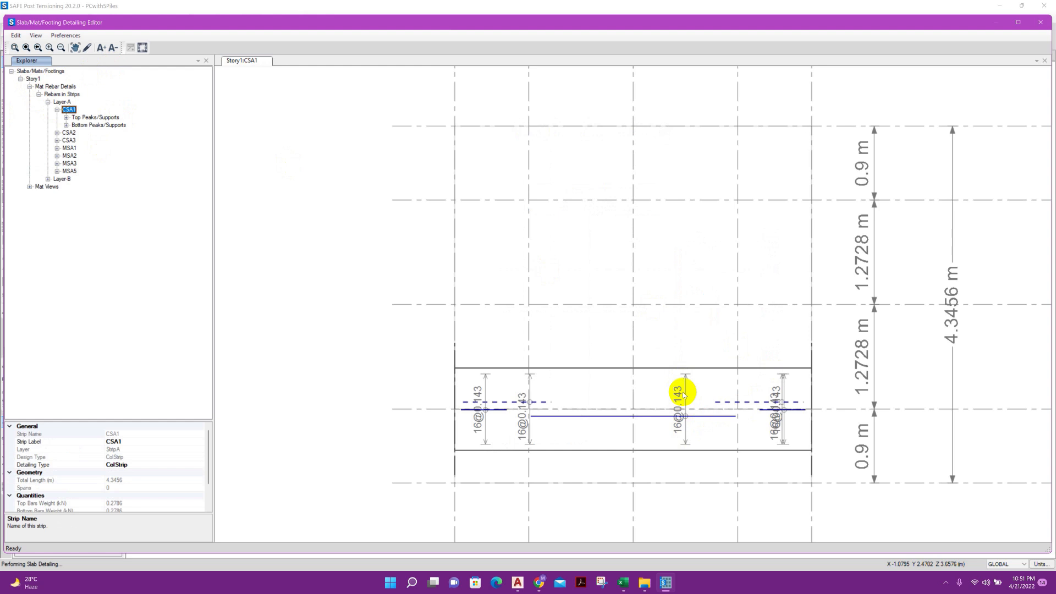
pyautogui.click(67, 141)
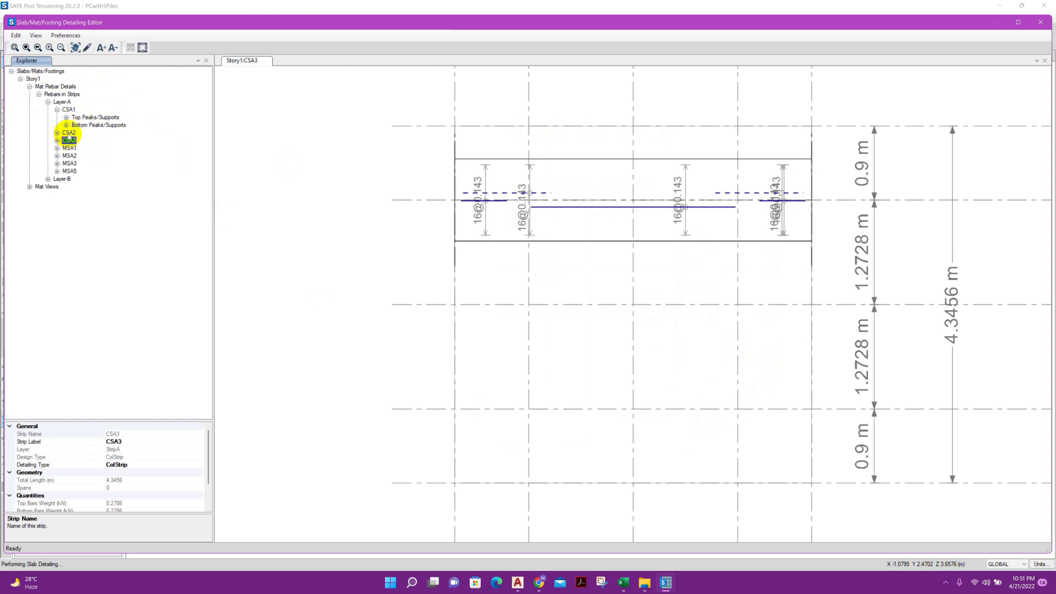
pyautogui.doubleClick(68, 133)
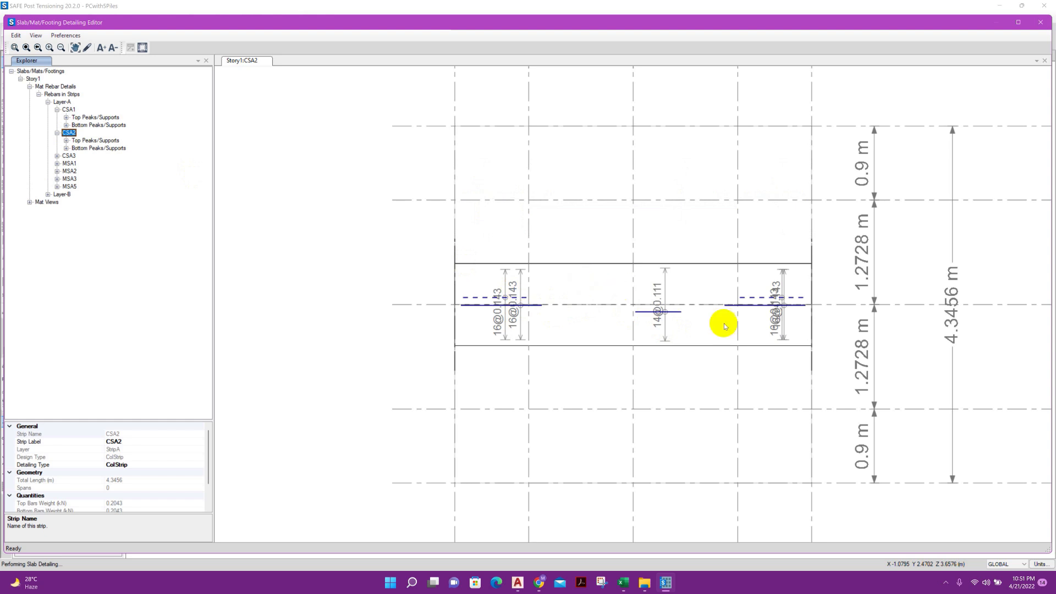
# Examine the mat's rebar strip views: the Layer-A layout, the bottom bar plans of strip CSA2 and the overall strip layout
pyautogui.click(29, 202)
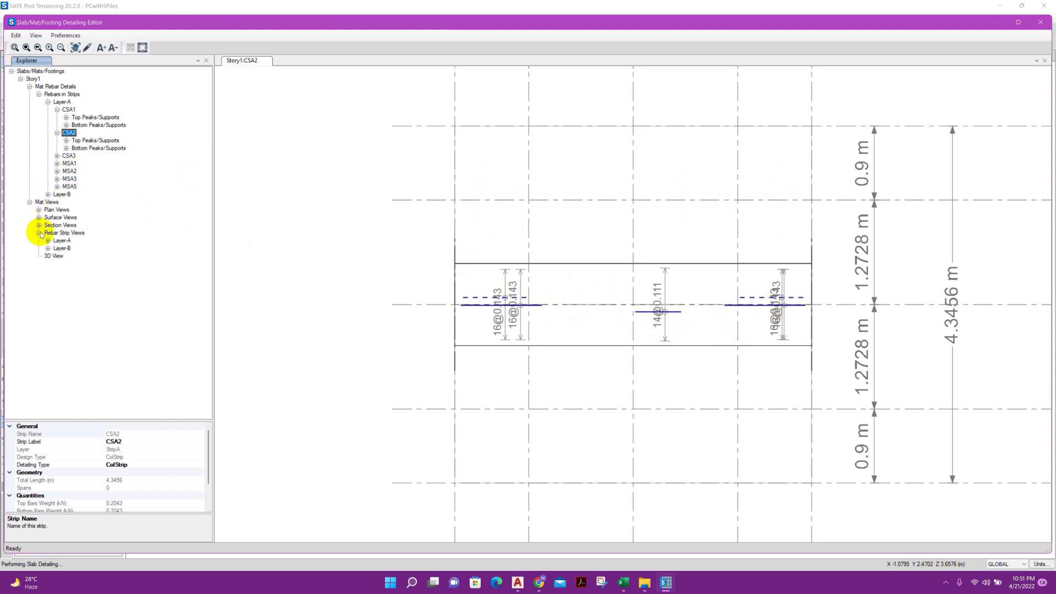
pyautogui.doubleClick(57, 241)
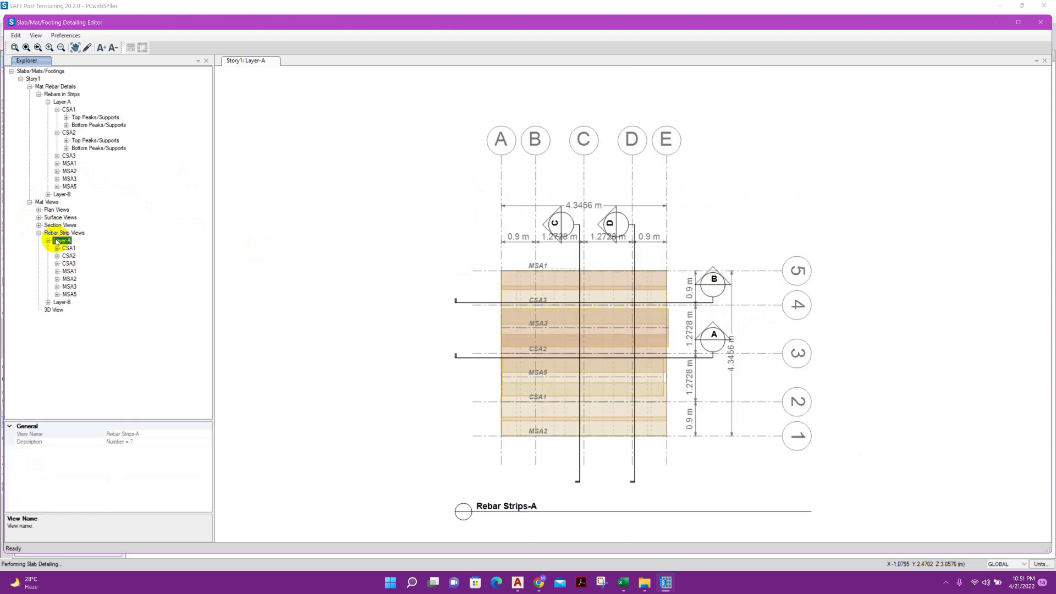
pyautogui.doubleClick(62, 255)
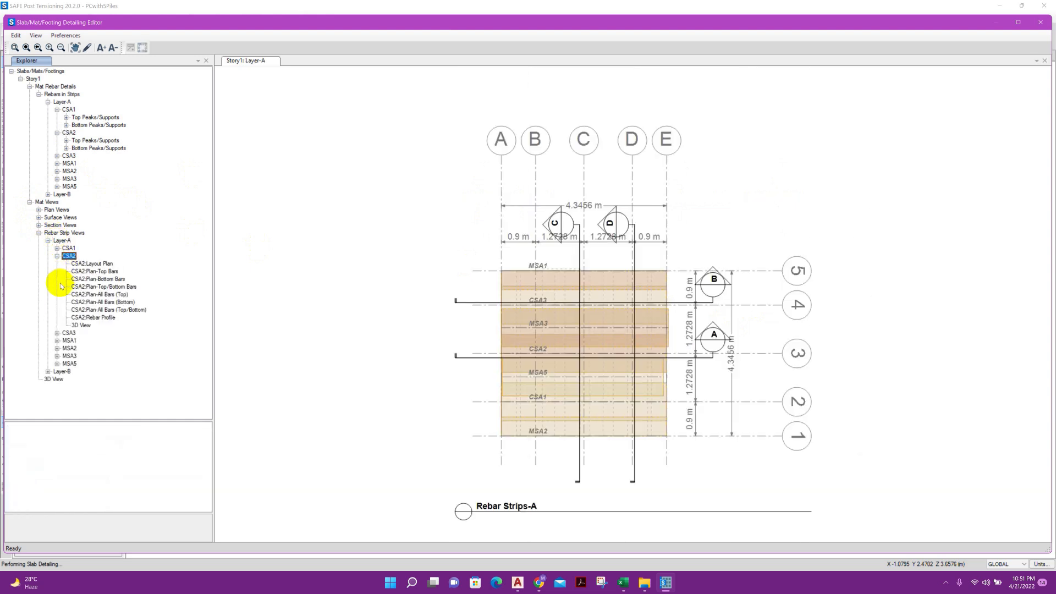
pyautogui.click(80, 302)
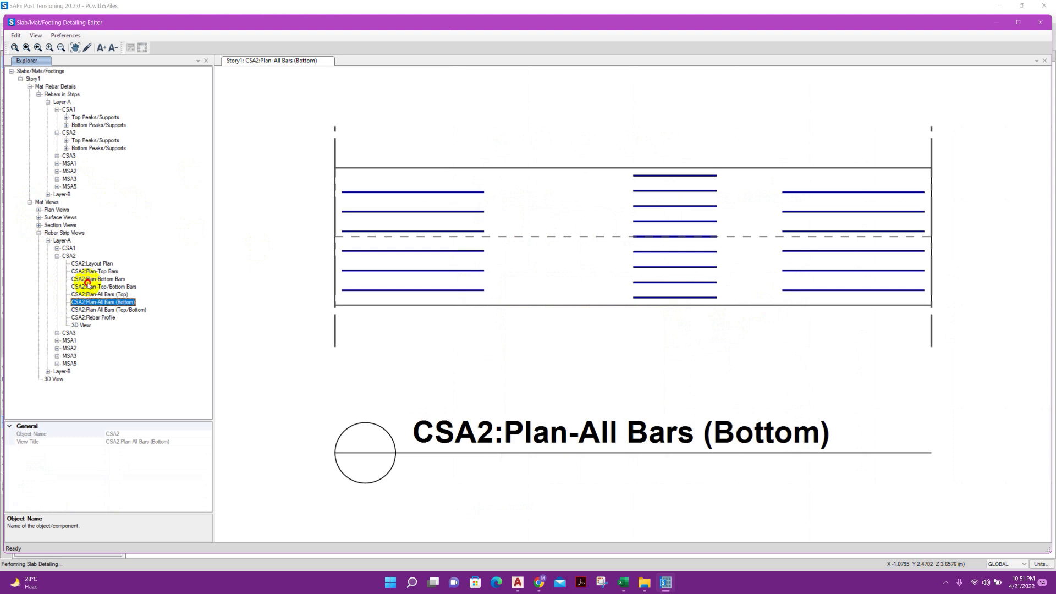
pyautogui.click(88, 281)
pyautogui.doubleClick(59, 241)
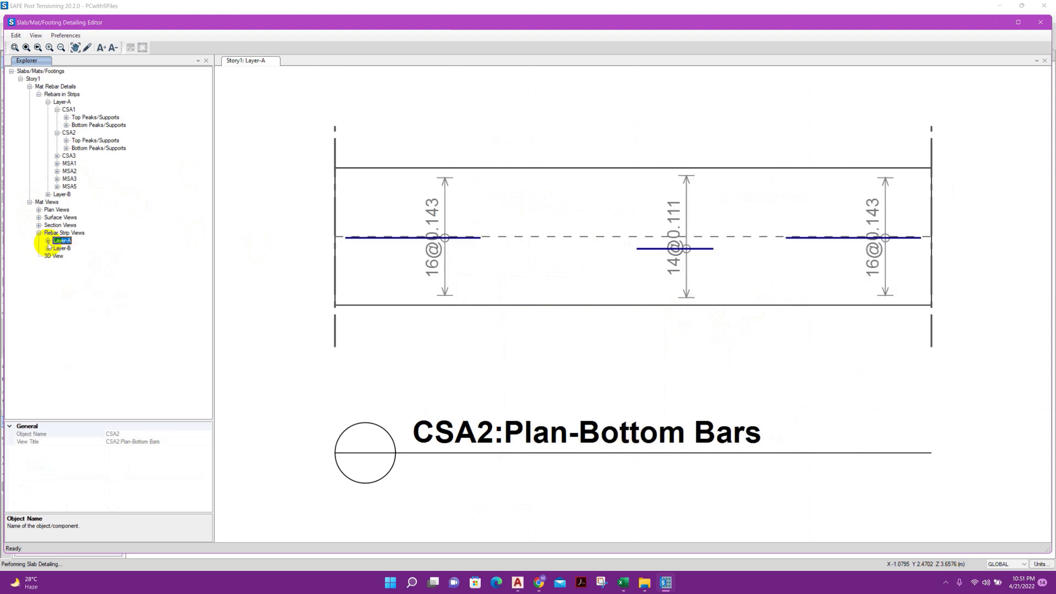
pyautogui.click(42, 233)
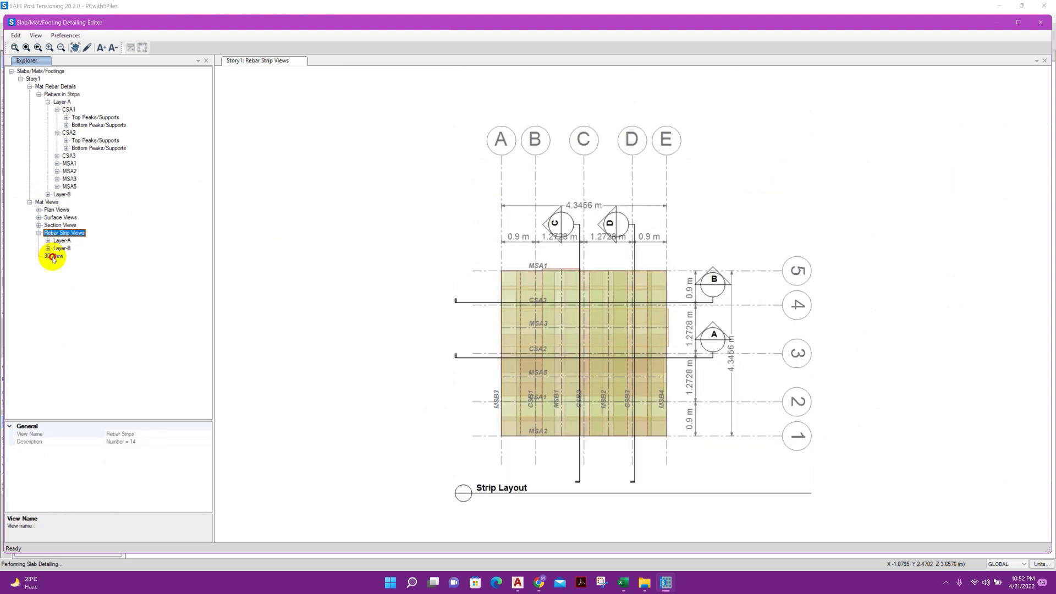
# Inspect the mat reinforcement in the 3D view from several angles, and close the detailing editor to return to the plan view
pyautogui.click(54, 255)
pyautogui.moveTo(571, 330); pyautogui.dragTo(625, 335)
pyautogui.moveTo(429, 299); pyautogui.dragTo(532, 235)
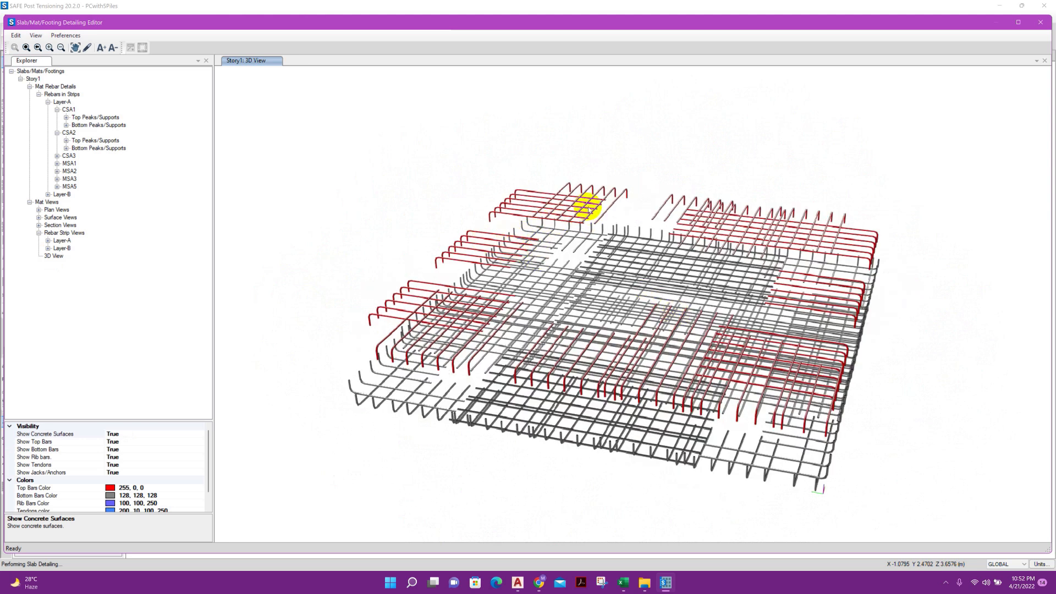
pyautogui.moveTo(648, 208); pyautogui.dragTo(799, 73)
pyautogui.click(1047, 26)
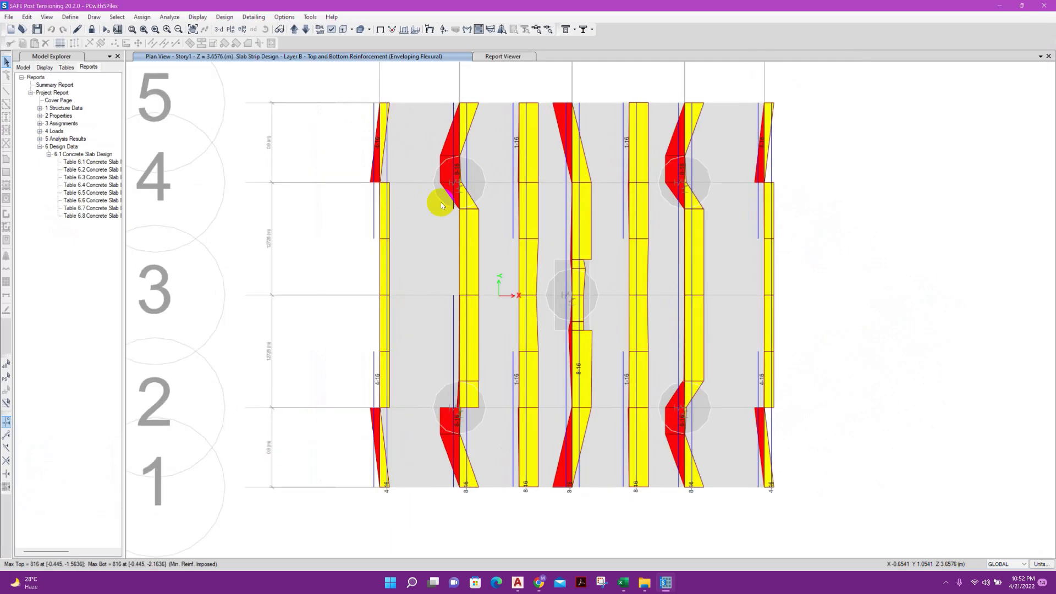
pyautogui.moveTo(324, 213); pyautogui.dragTo(321, 221, button='middle')
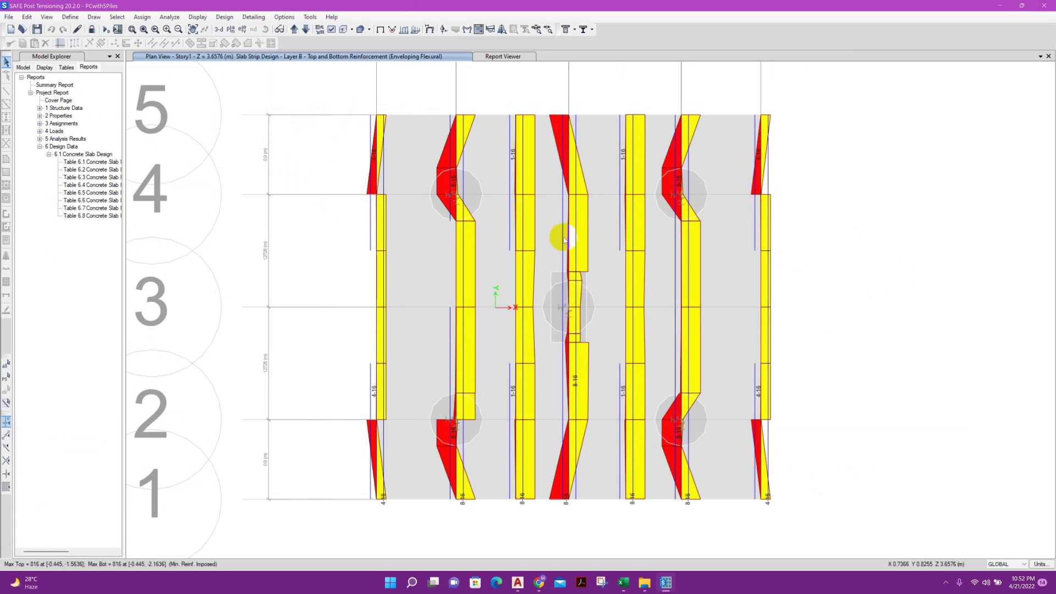
# Switch to the Excel Pile Cap design workbook and review the pile cap design inputs from the start of the sheet
pyautogui.click(619, 585)
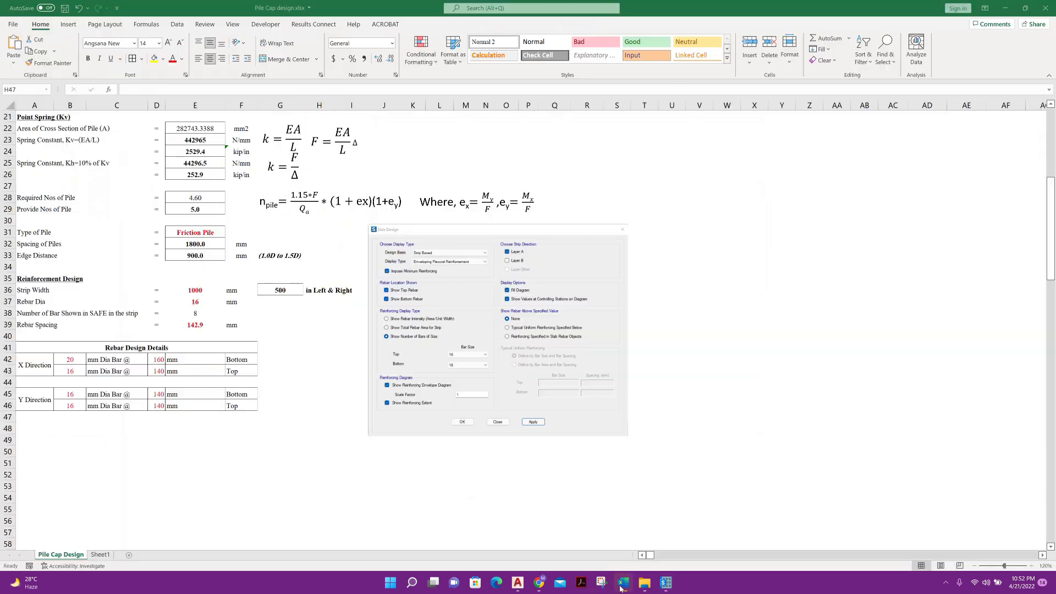
pyautogui.scroll(7, 388, 345)
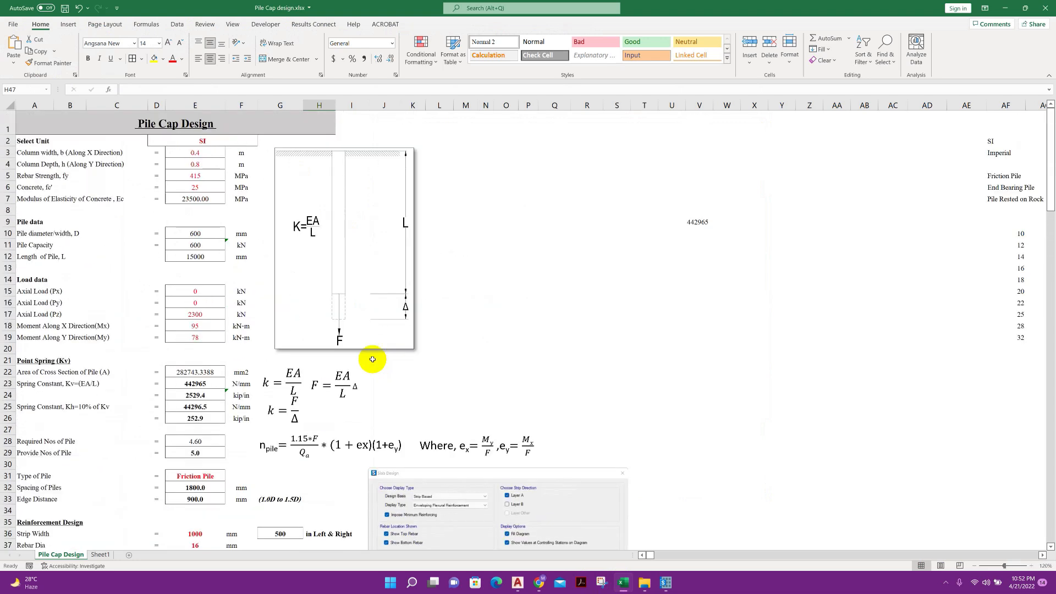